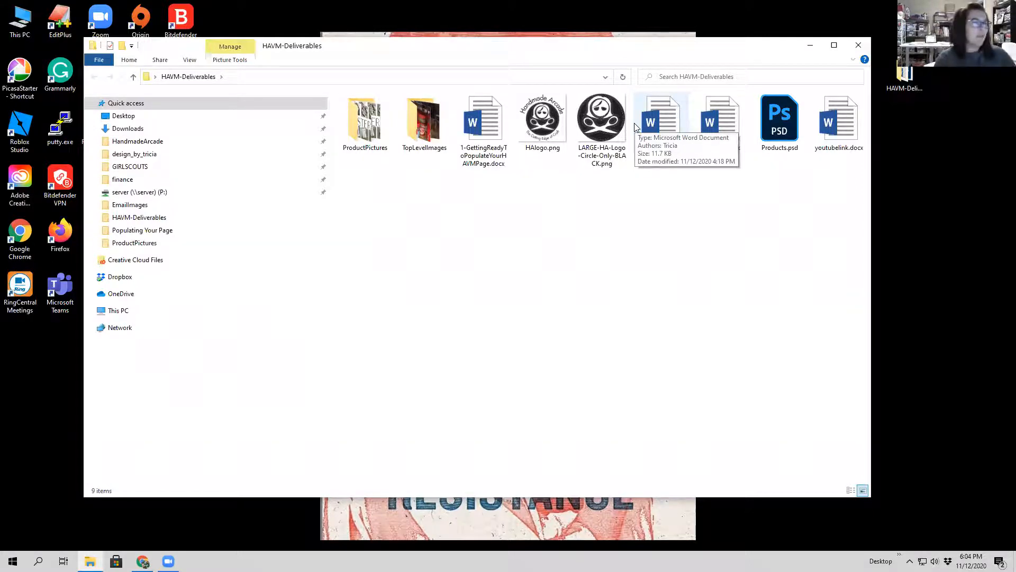
# Open 1-GettingReadyToPopulateYourHAVMPage.docx, review the narrative, profile image and photo requirements, and close the document.
pyautogui.doubleClick(481, 116)
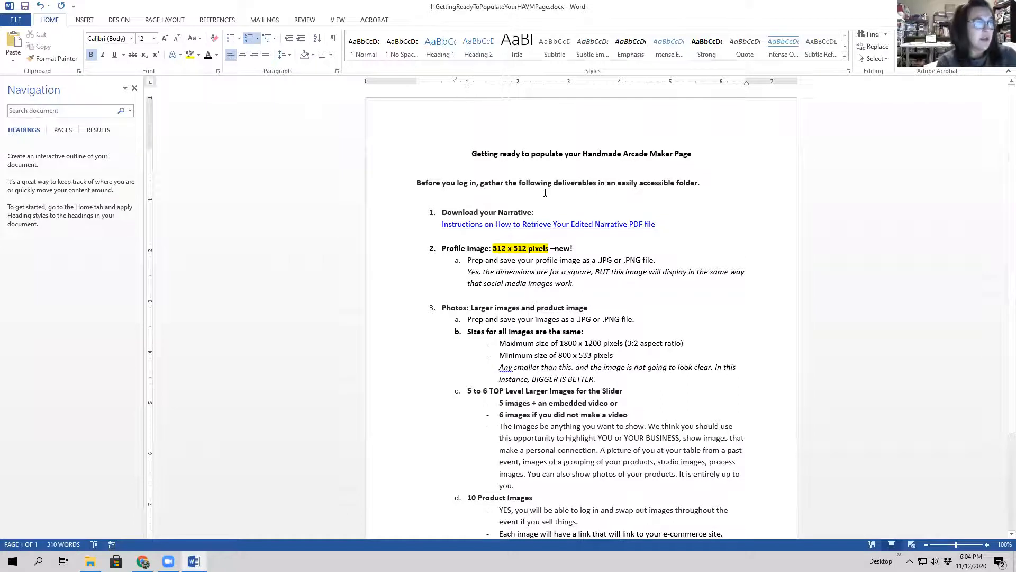
pyautogui.click(471, 155)
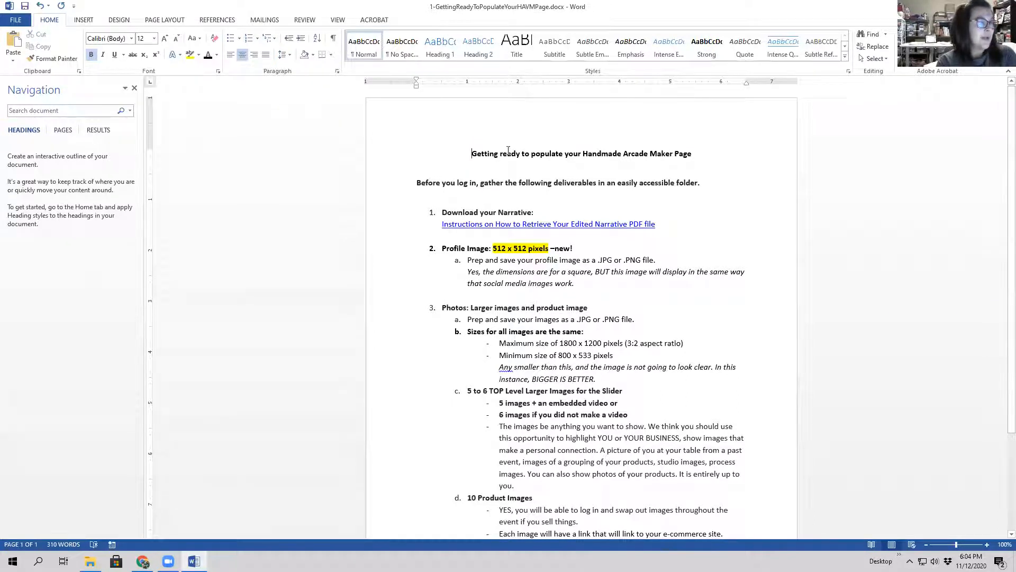
pyautogui.click(464, 212)
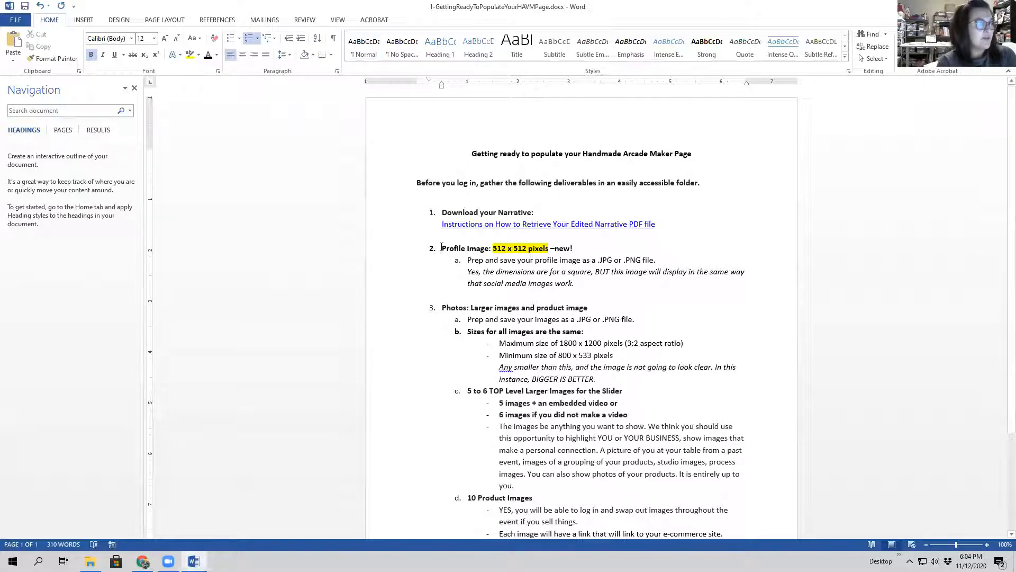
pyautogui.moveTo(441, 247); pyautogui.dragTo(579, 284)
pyautogui.click(577, 259)
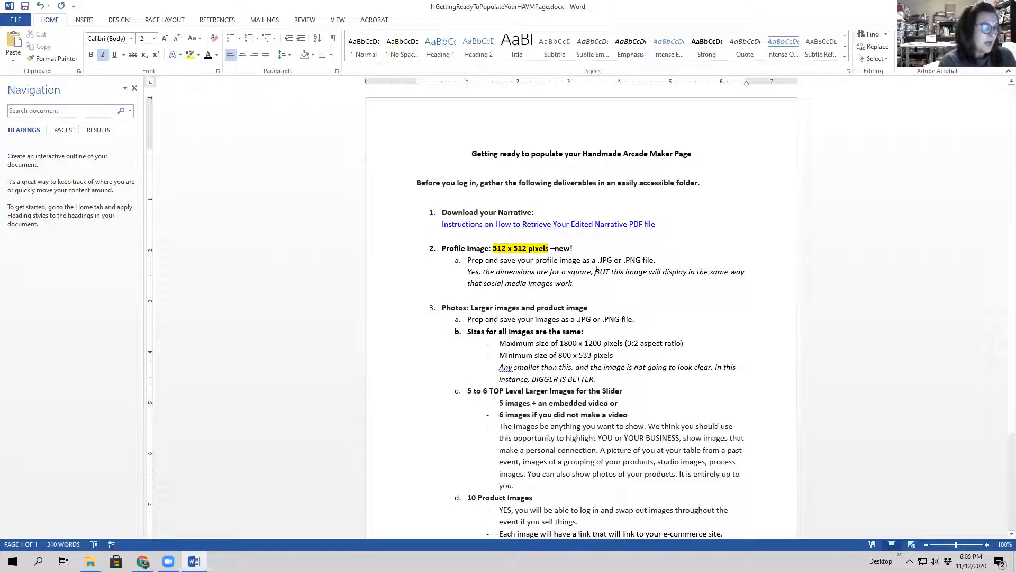
pyautogui.scroll(-2, 646, 319)
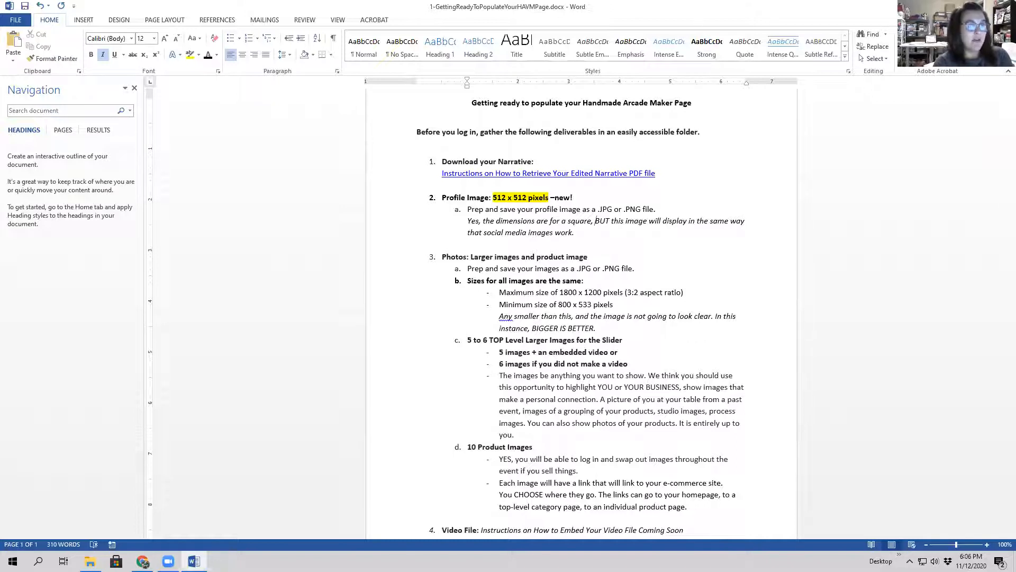
pyautogui.click(1005, 6)
pyautogui.click(507, 305)
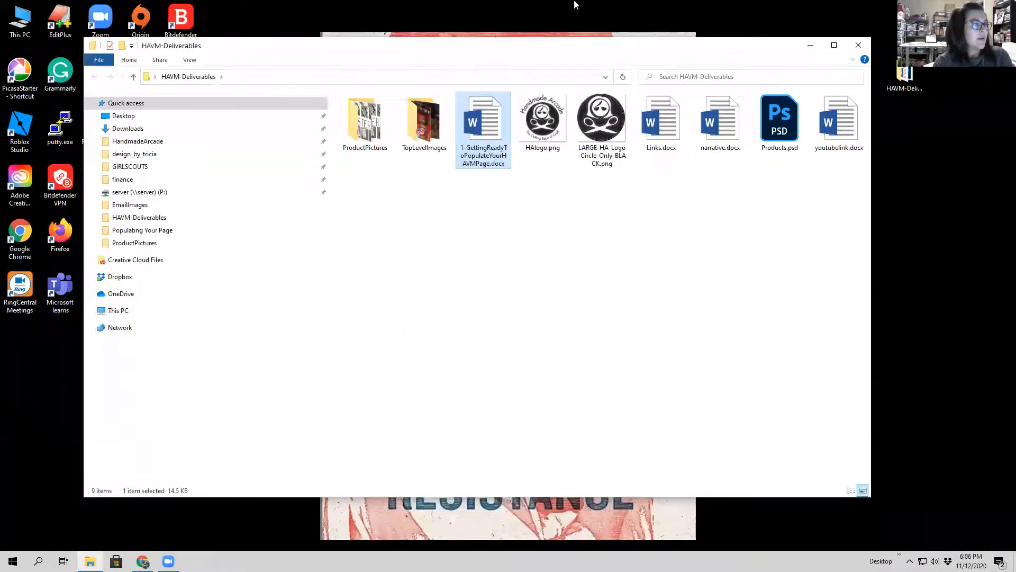
# Reposition the HAVM-Deliverables folder window and go through its image folders, logo files, links document and YouTube link document.
pyautogui.moveTo(328, 52); pyautogui.dragTo(403, 41)
pyautogui.click(440, 113)
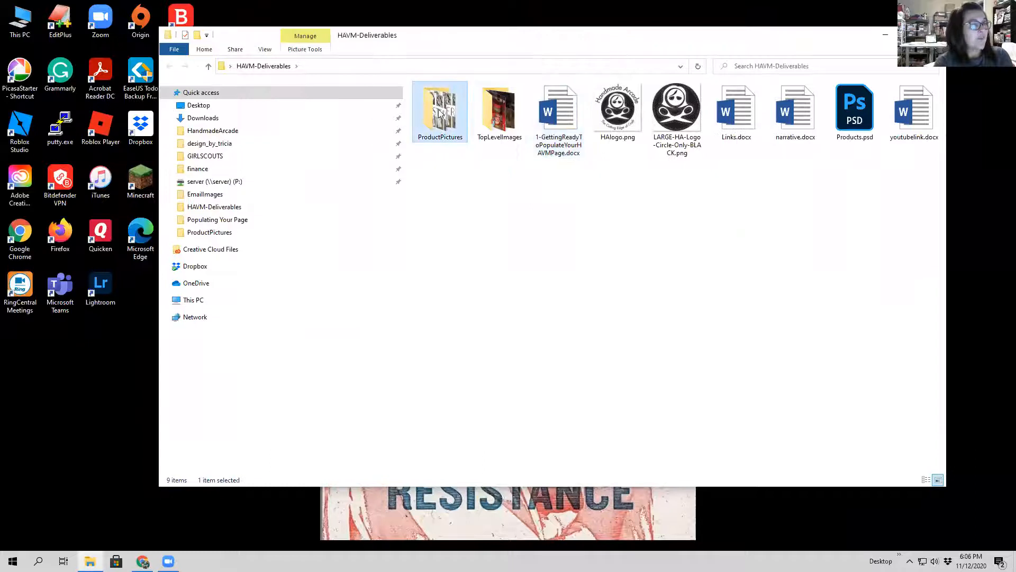
pyautogui.click(499, 112)
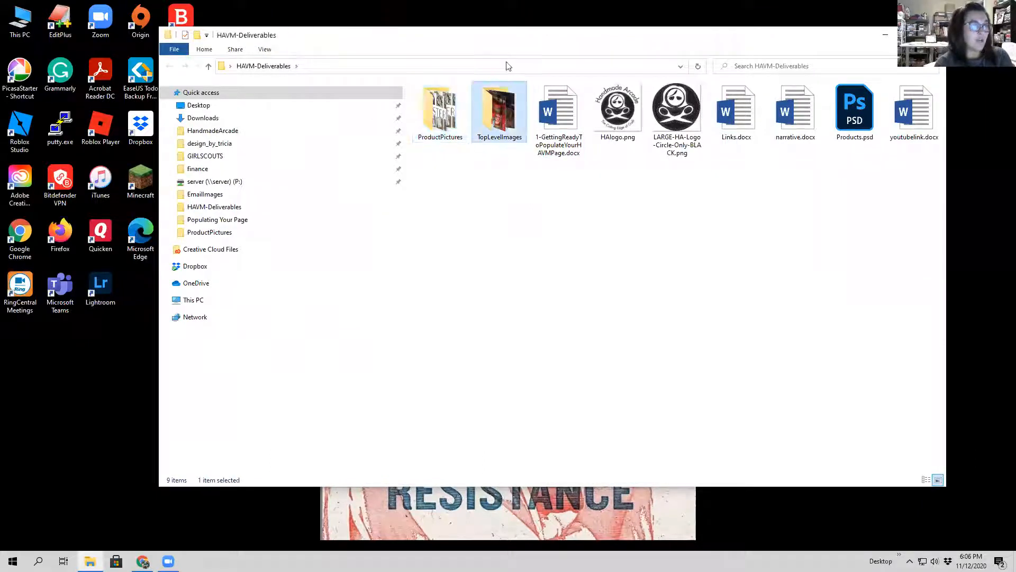
pyautogui.click(617, 108)
pyautogui.click(664, 113)
pyautogui.click(616, 111)
pyautogui.click(682, 108)
pyautogui.click(640, 113)
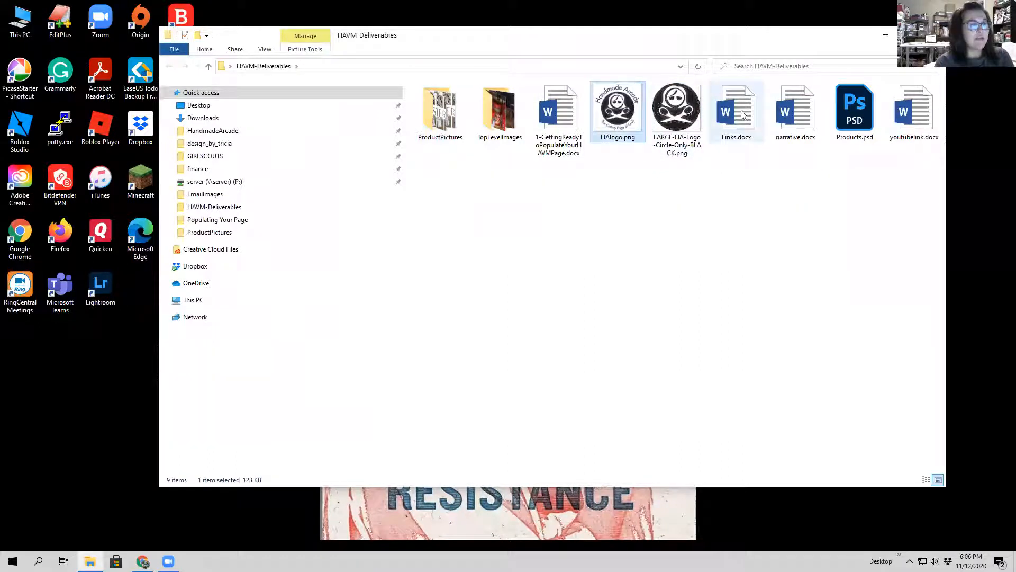
pyautogui.click(743, 115)
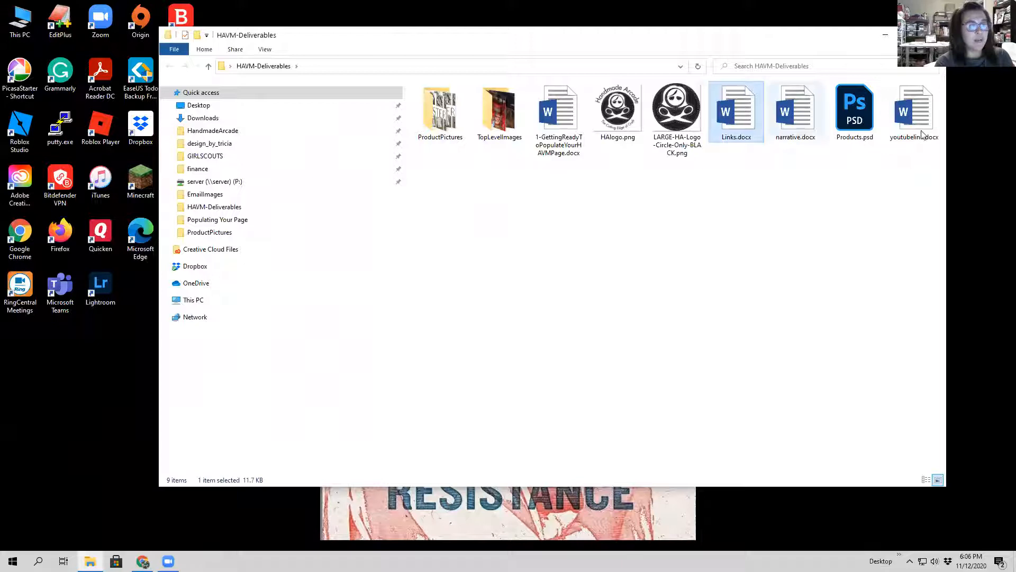
pyautogui.click(921, 133)
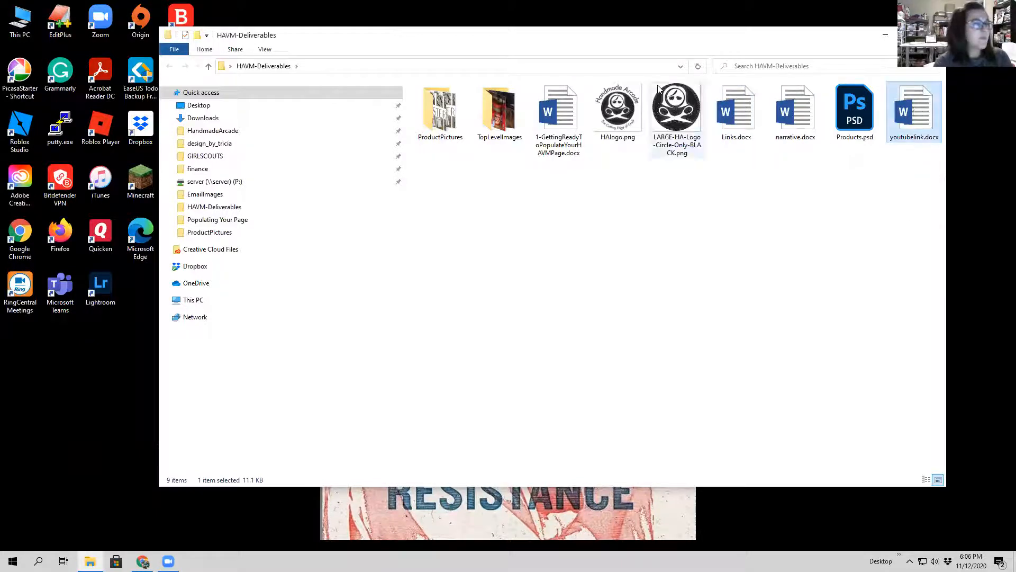
# Switch to Chrome, close the Facebook group page, and look through the Handmade Arcade home page down to its blog and events sections.
pyautogui.click(142, 561)
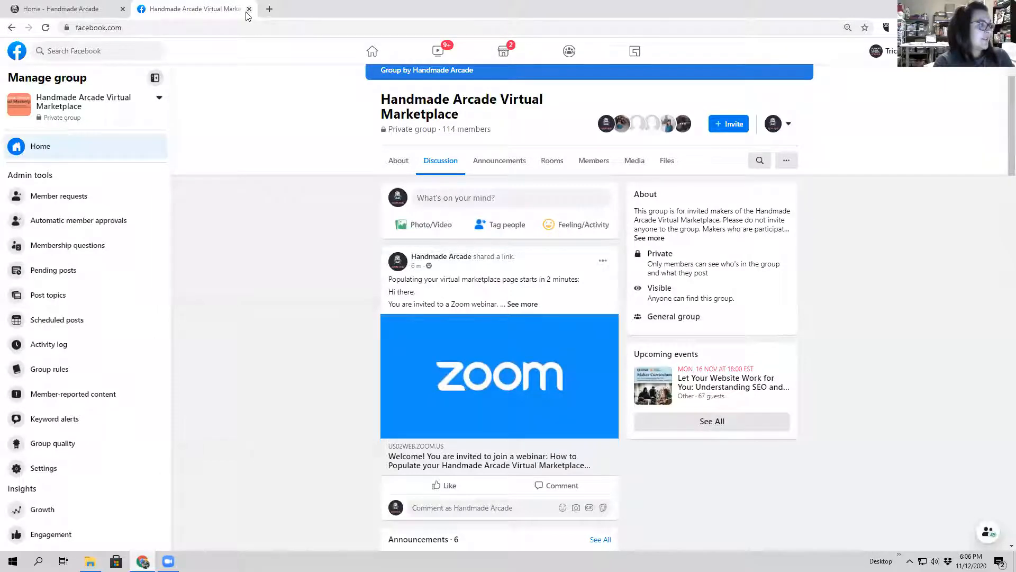
pyautogui.click(248, 10)
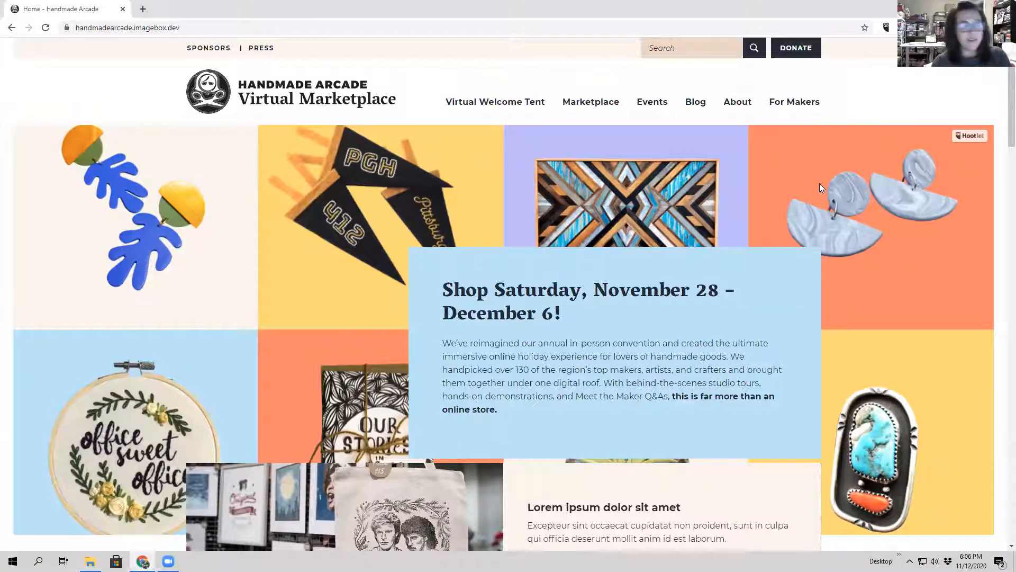
pyautogui.scroll(-4, 602, 159)
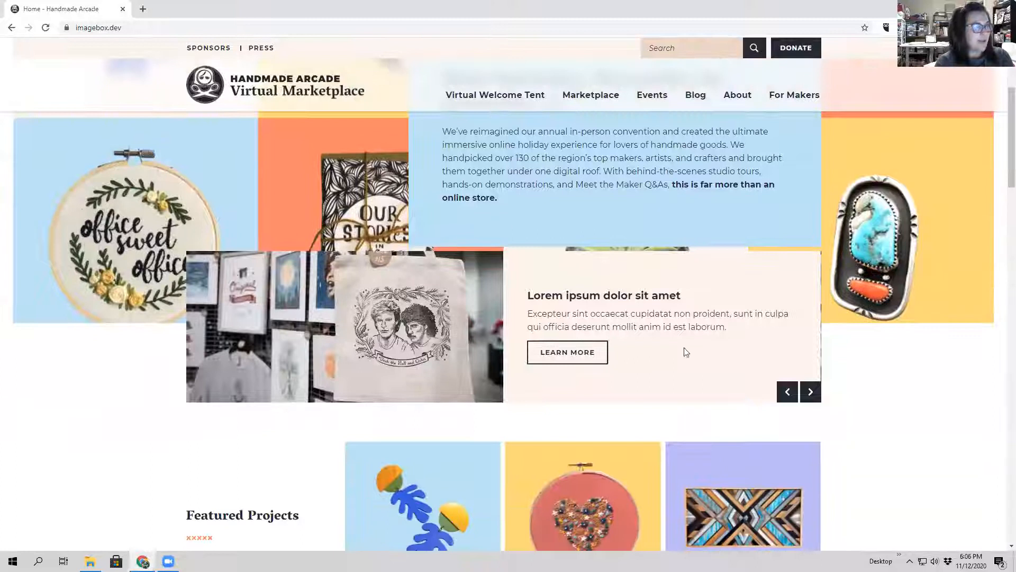
pyautogui.click(811, 392)
pyautogui.click(812, 397)
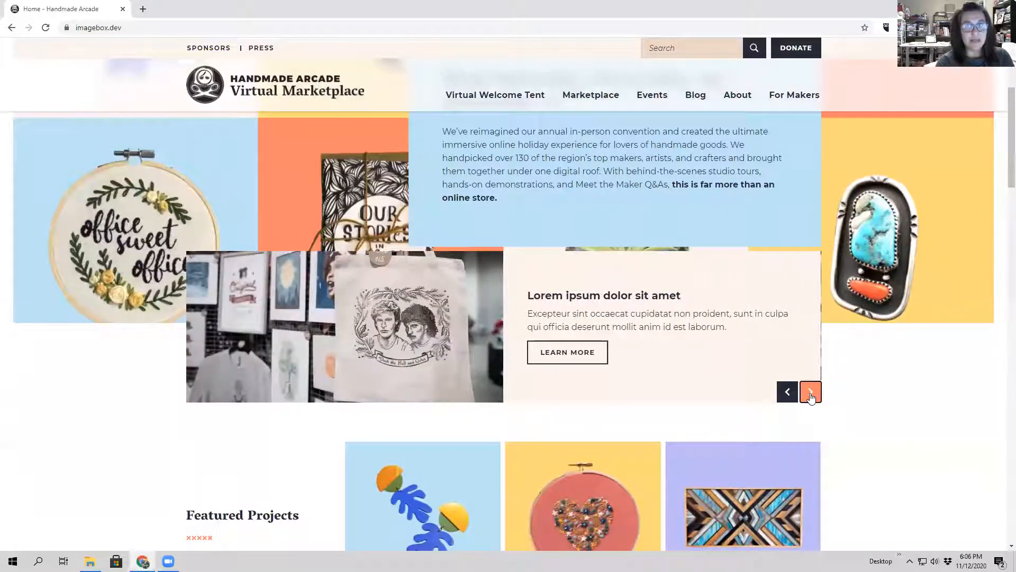
pyautogui.scroll(-4, 868, 367)
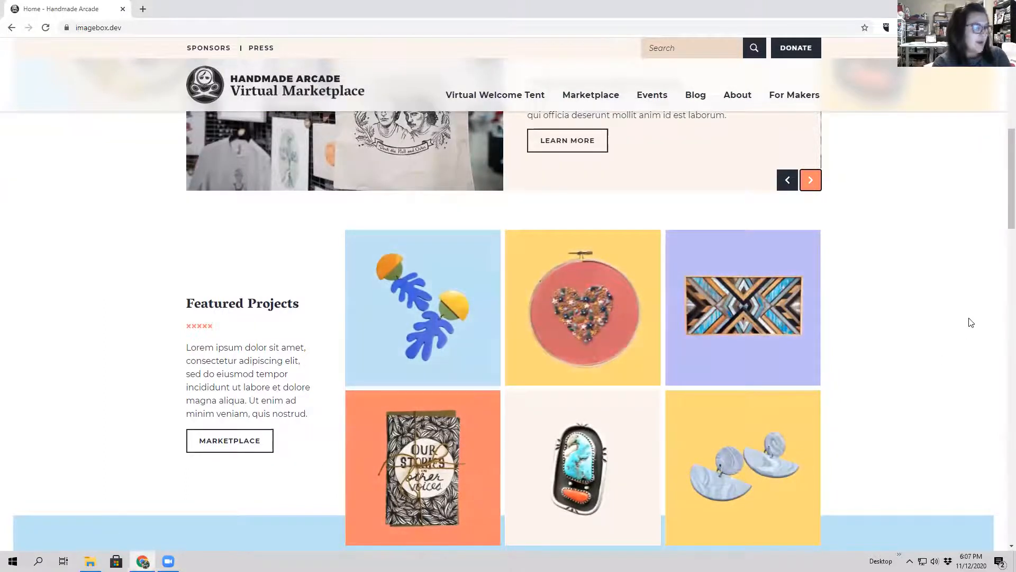
pyautogui.scroll(-3, 948, 322)
pyautogui.scroll(-2, 944, 321)
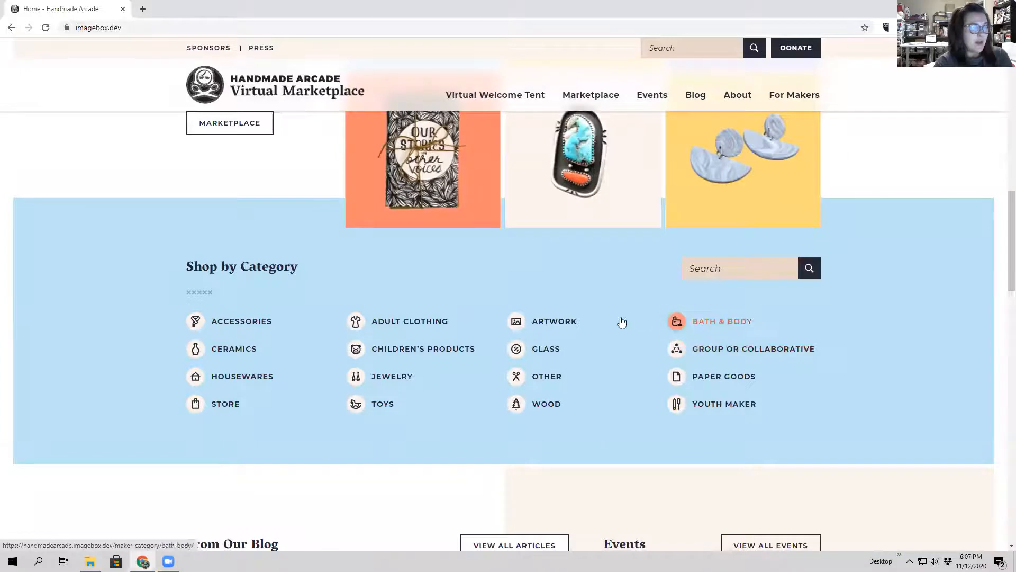
pyautogui.scroll(-4, 623, 312)
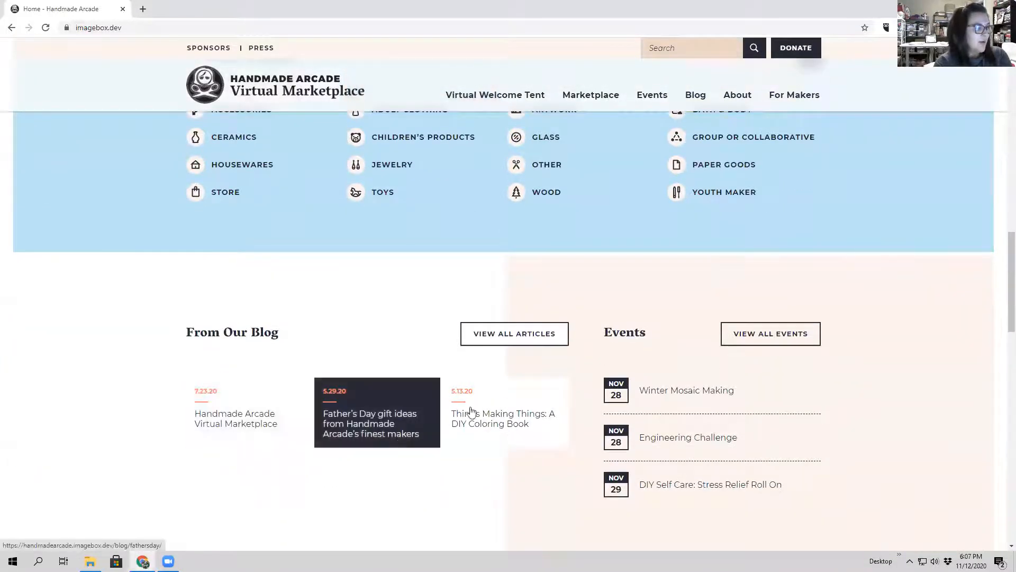
# View all events and the full list of virtual classes, and look over the Virtual Welcome Tent page.
pyautogui.click(778, 336)
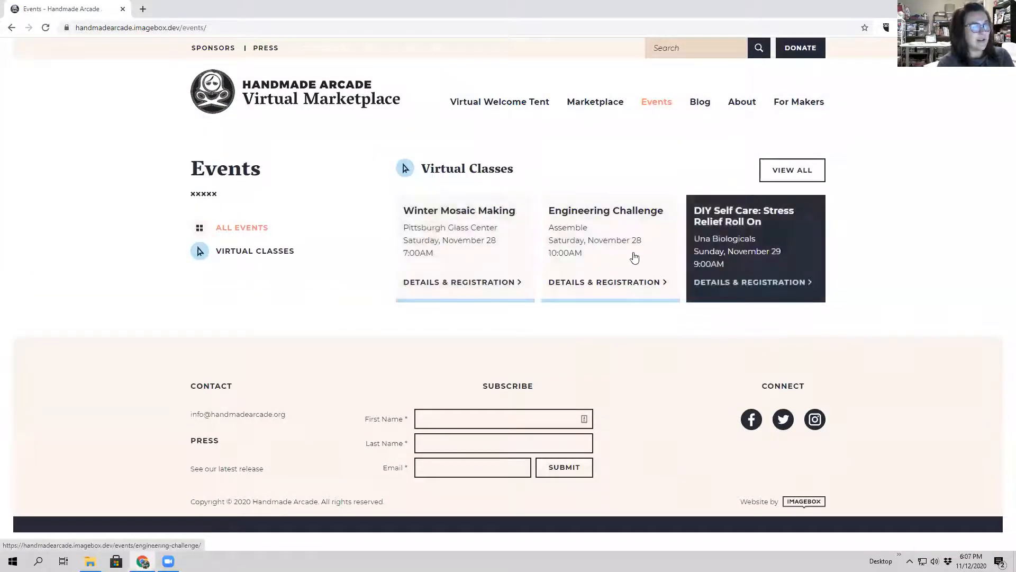
pyautogui.click(796, 172)
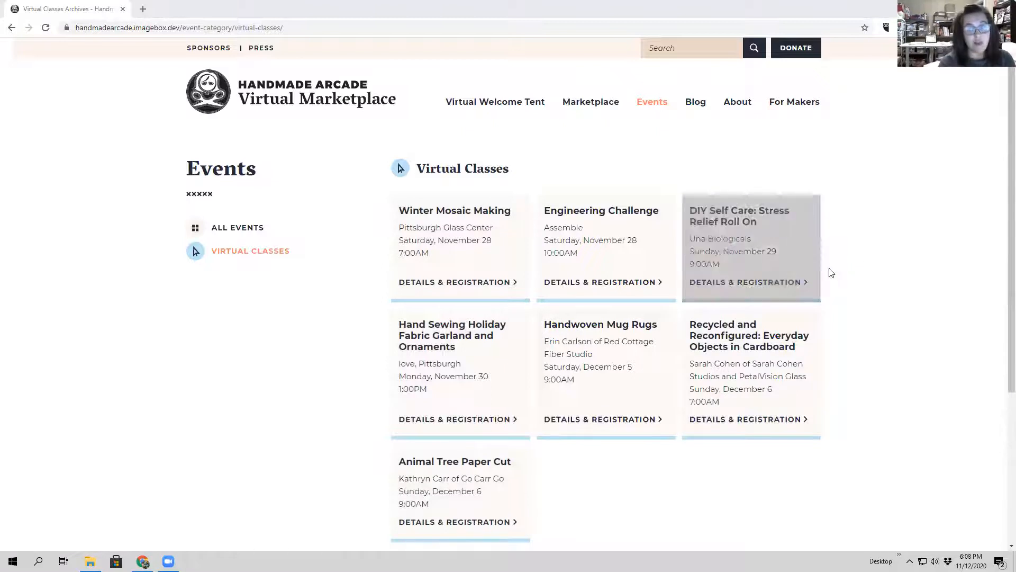
pyautogui.click(514, 101)
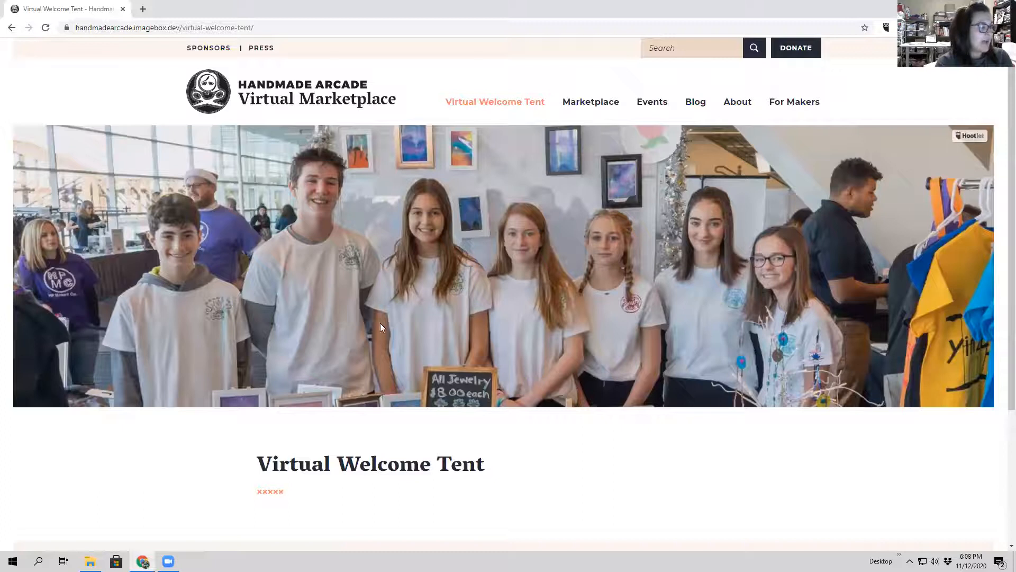
pyautogui.scroll(-1, 414, 158)
pyautogui.scroll(-2, 414, 158)
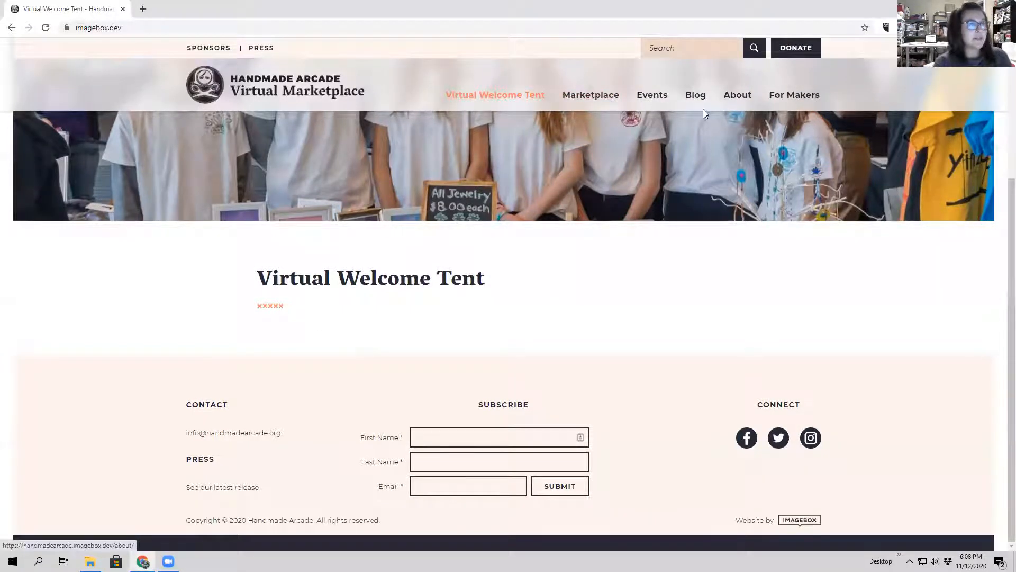
# Open the For Makers page and review the Maker Curriculum sessions from the digital releases through November 19.
pyautogui.click(788, 102)
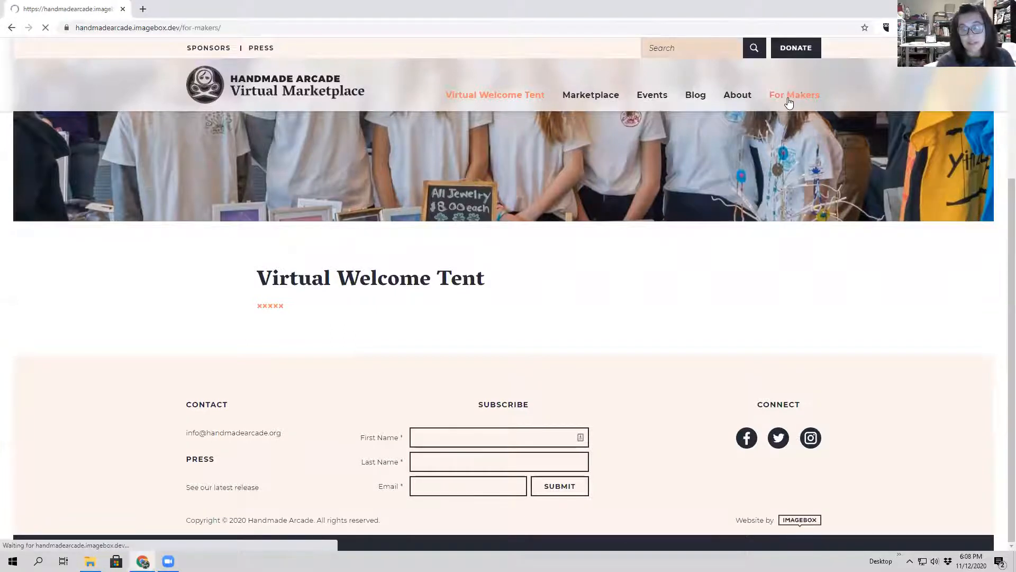
pyautogui.scroll(-10, 651, 205)
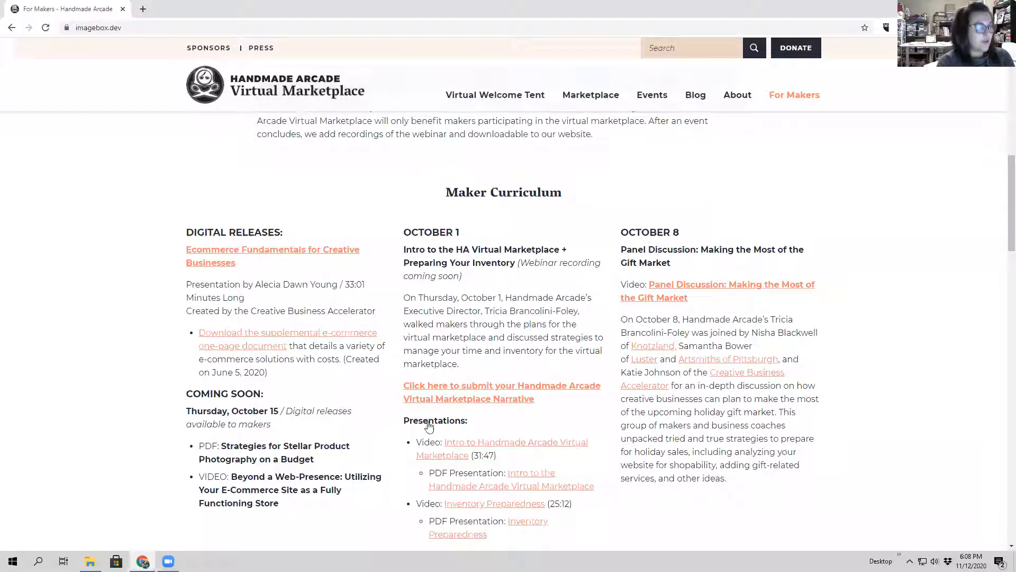
pyautogui.scroll(-2, 604, 360)
pyautogui.scroll(-7, 598, 375)
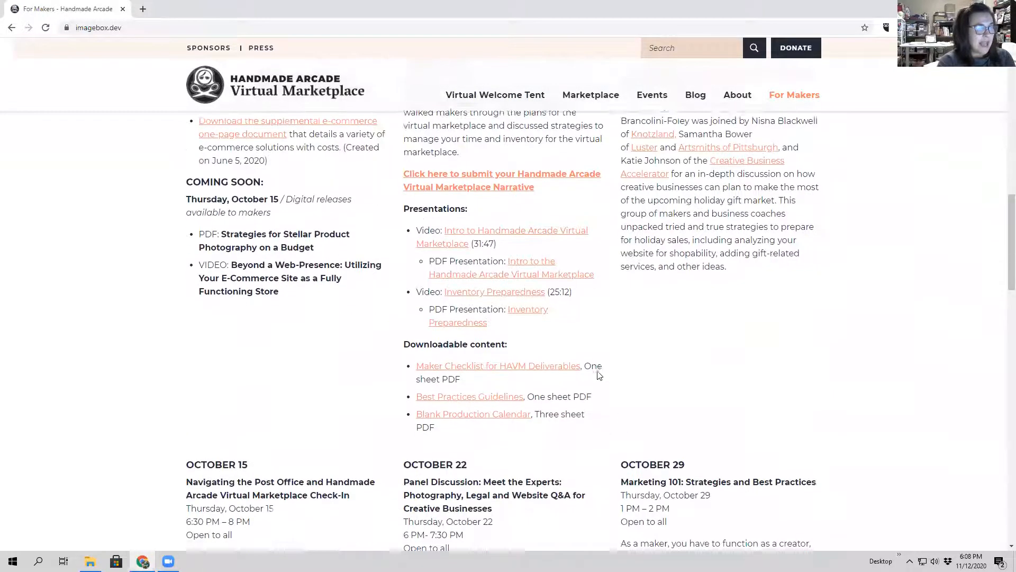
pyautogui.scroll(-7, 597, 376)
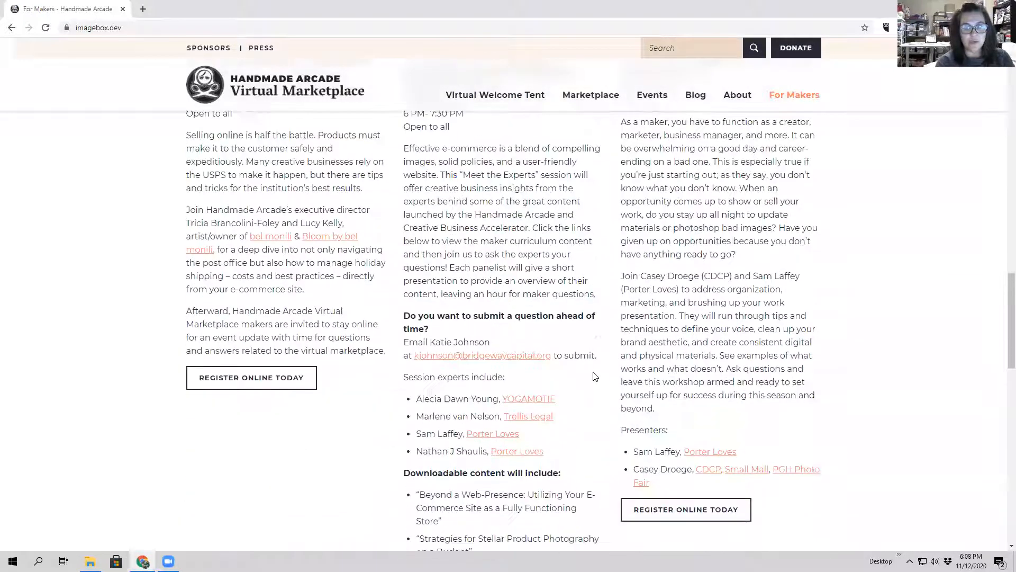
pyautogui.scroll(-5, 592, 374)
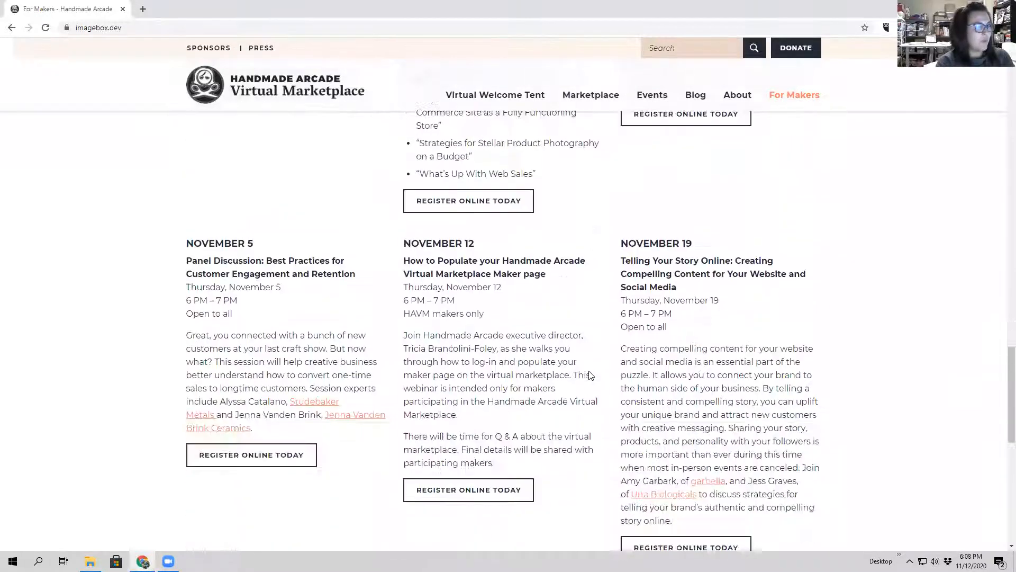
pyautogui.scroll(6, 592, 375)
pyautogui.scroll(20, 590, 375)
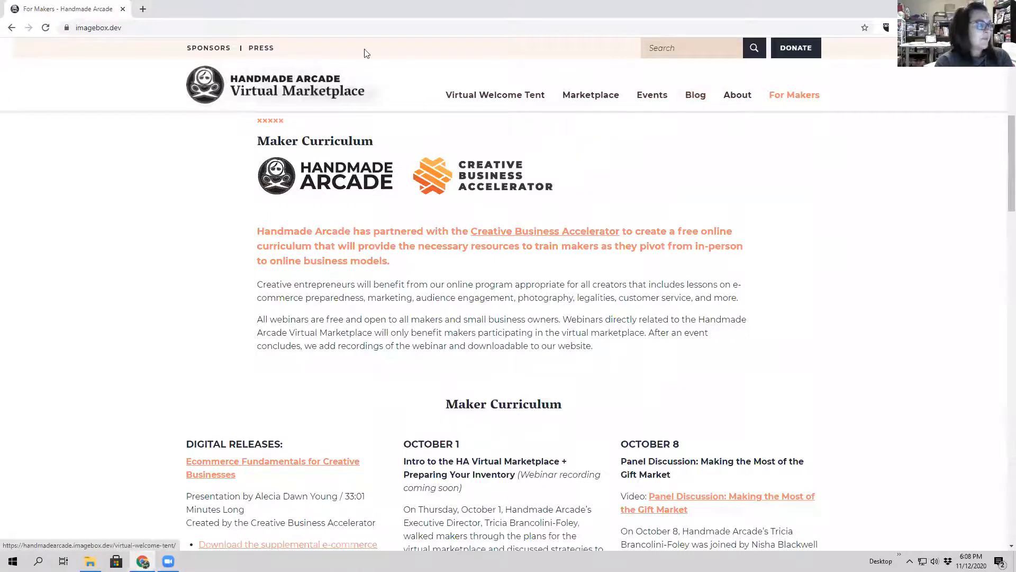
# Replace the for-makers part of the web address with wp-admin and load the site's login page.
pyautogui.click(195, 29)
pyautogui.moveTo(207, 27); pyautogui.dragTo(295, 27)
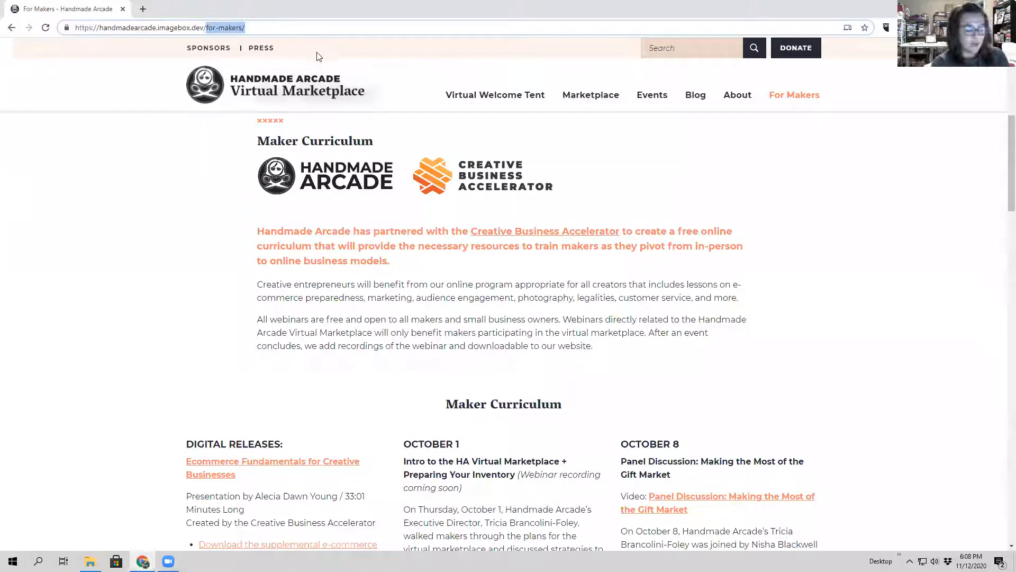
pyautogui.press('BackSpace')
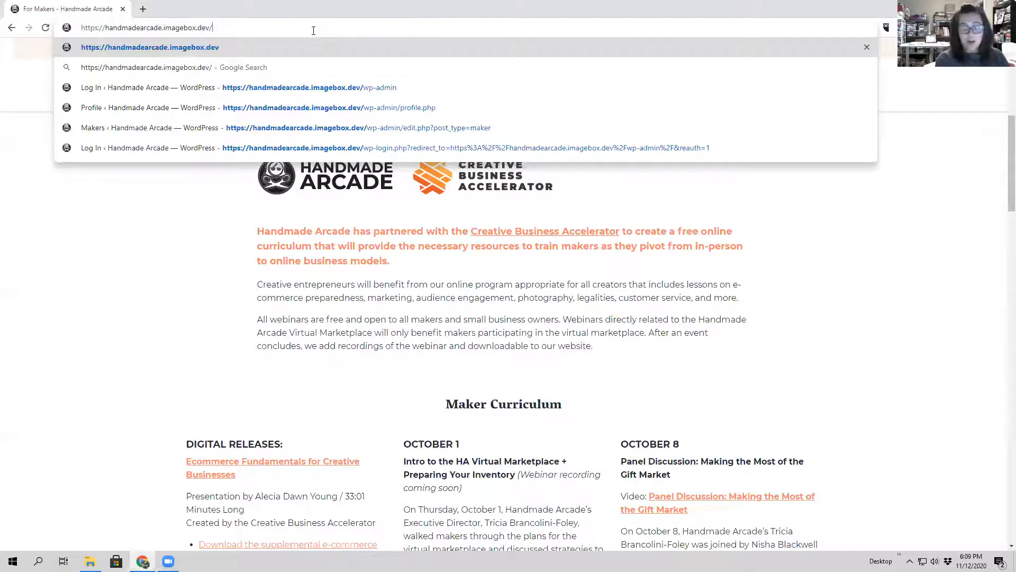
pyautogui.write('wp-a')
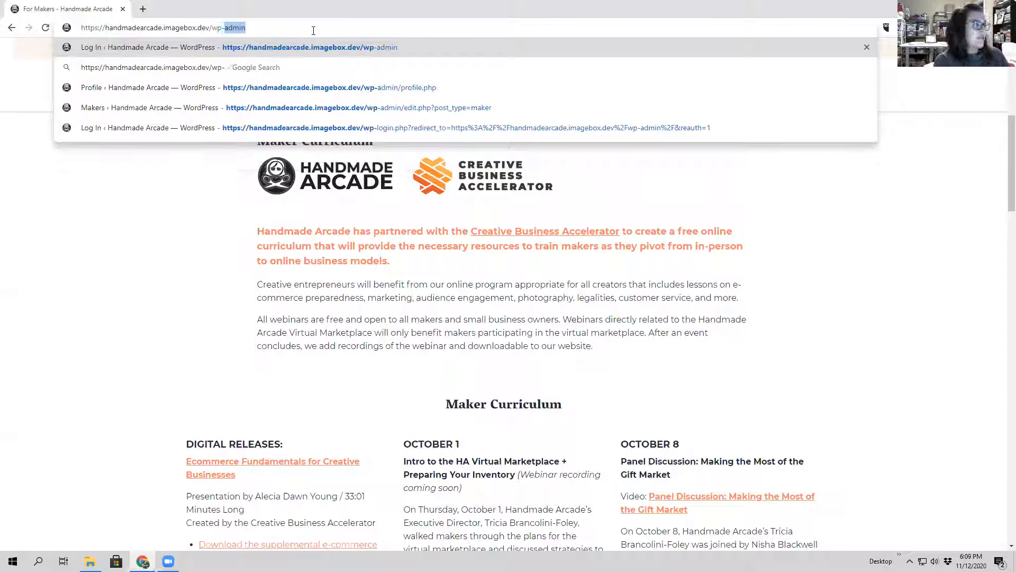
pyautogui.write('dmin')
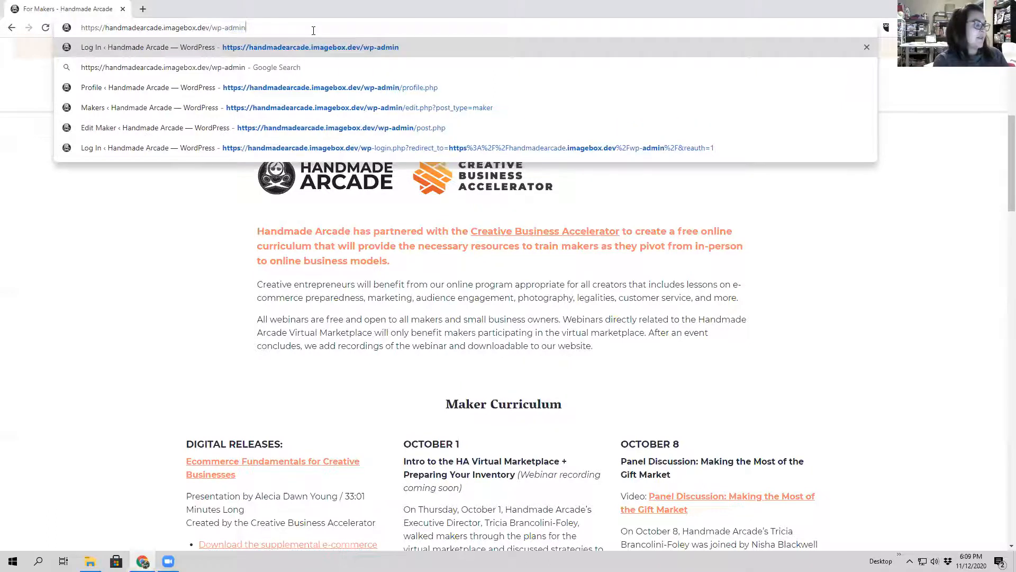
pyautogui.press('Return')
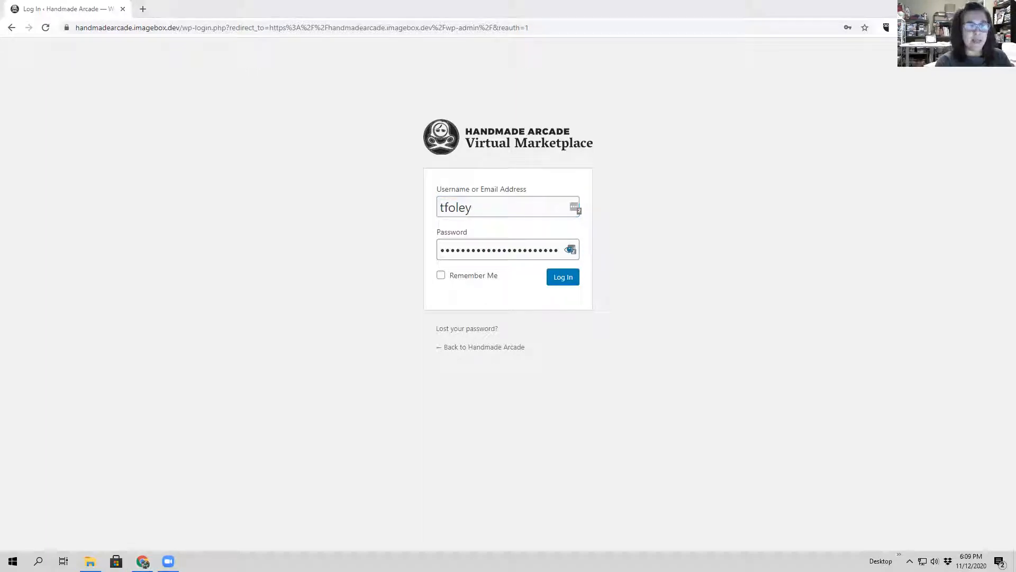
# Fill in the saved username test_maker_1 and its account password, and log in to the marketplace site.
pyautogui.click(459, 206)
pyautogui.press('Down')
pyautogui.press('Down')
pyautogui.press('Return')
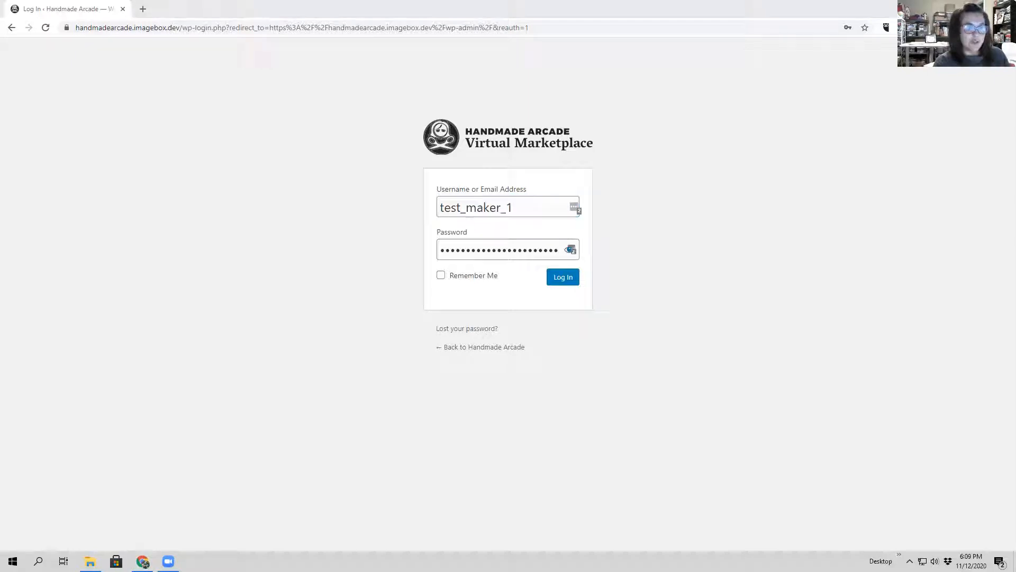
pyautogui.doubleClick(545, 250)
pyautogui.click(555, 278)
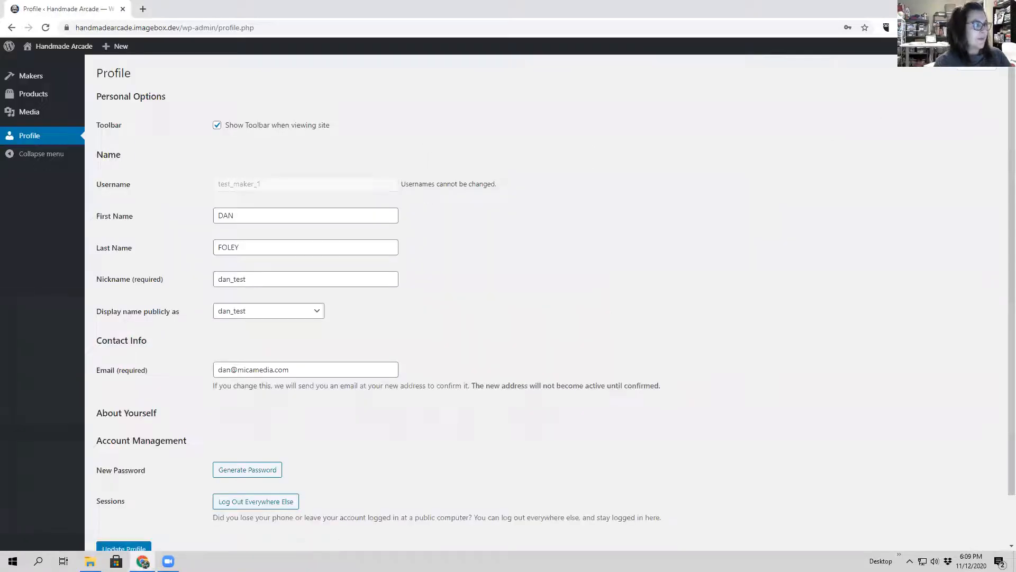
# Review the name, nickname and contact fields on the maker account's Profile page.
pyautogui.moveTo(934, 59)
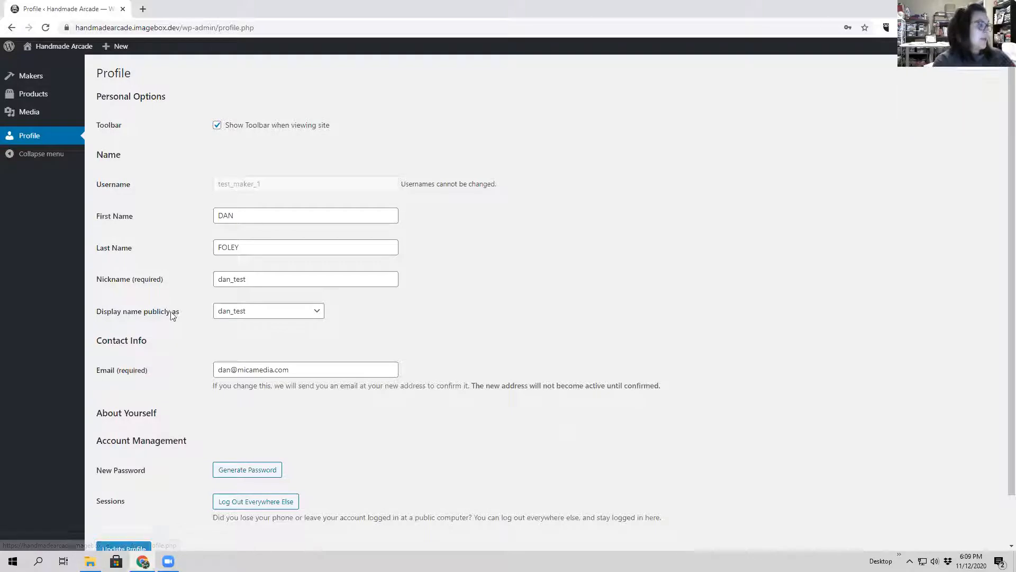
pyautogui.click(259, 215)
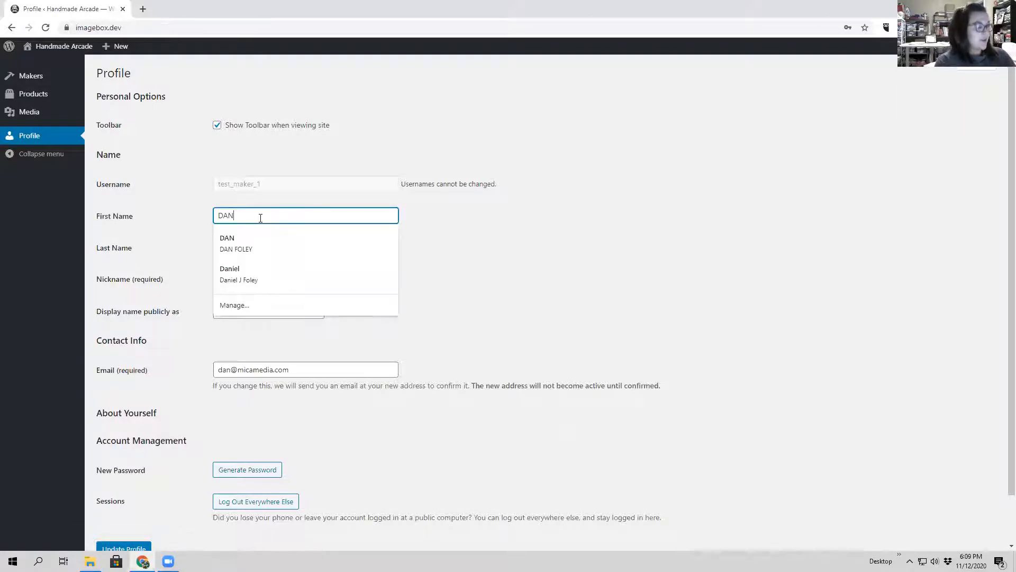
pyautogui.click(519, 263)
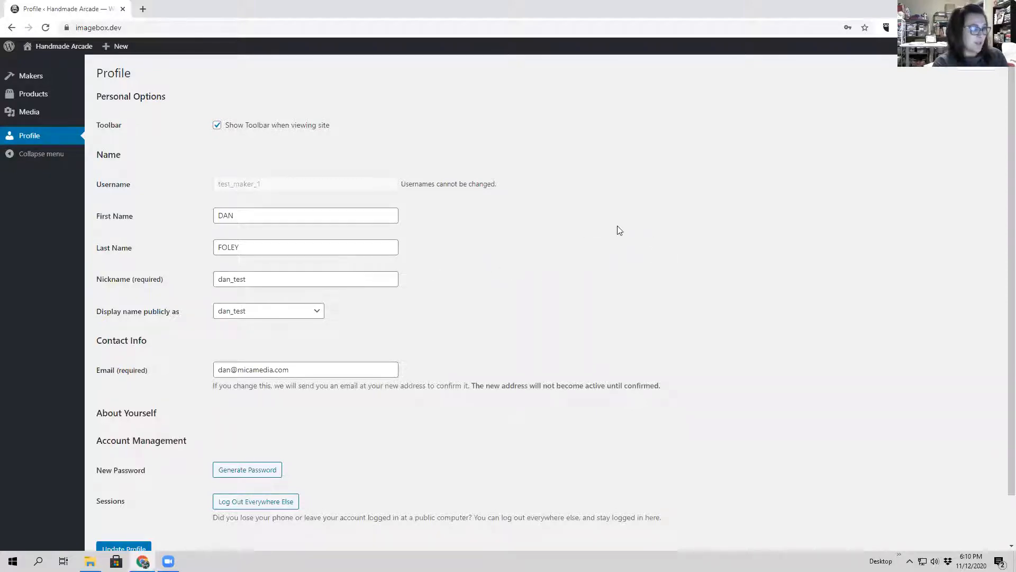
pyautogui.click(256, 280)
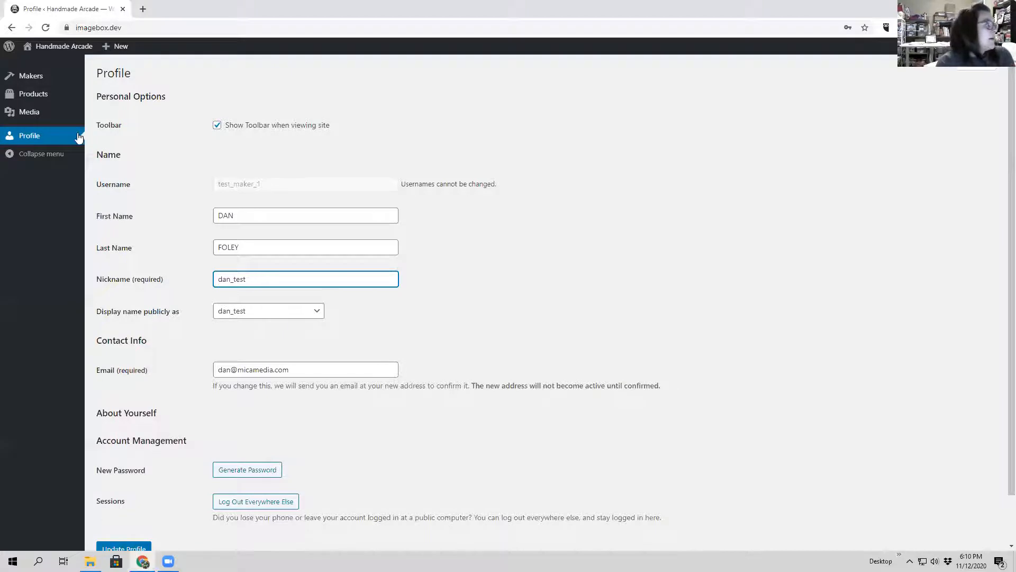
# Open the list of all makers, check the Draft entries, and return to the account's own entries.
pyautogui.moveTo(30, 79)
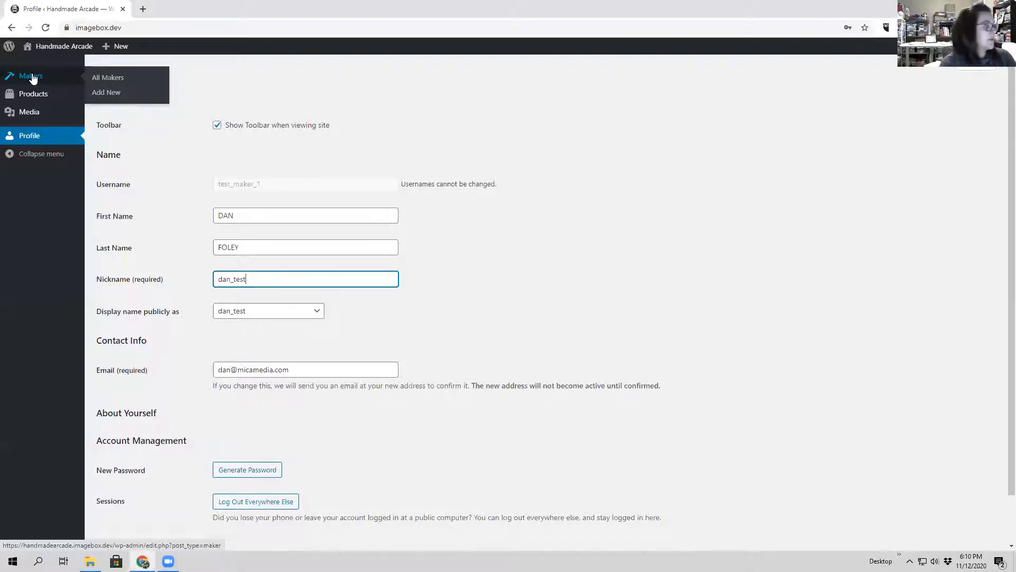
pyautogui.click(33, 77)
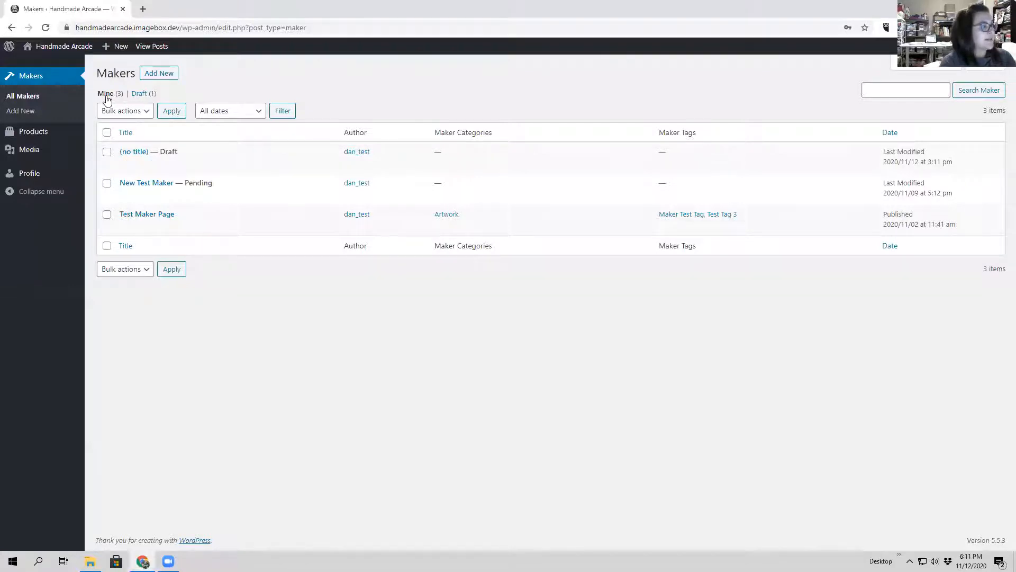
pyautogui.click(141, 94)
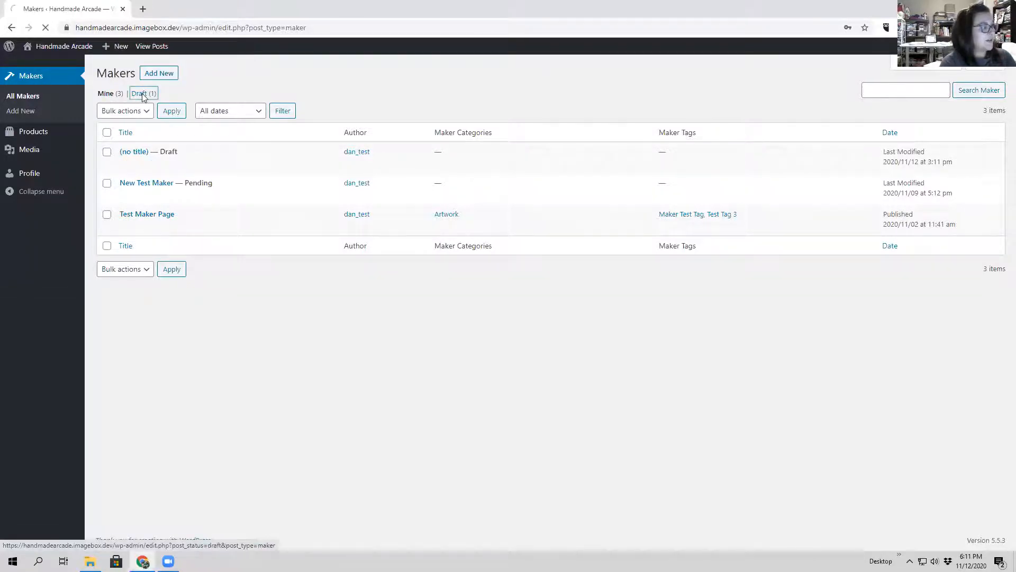
pyautogui.click(109, 94)
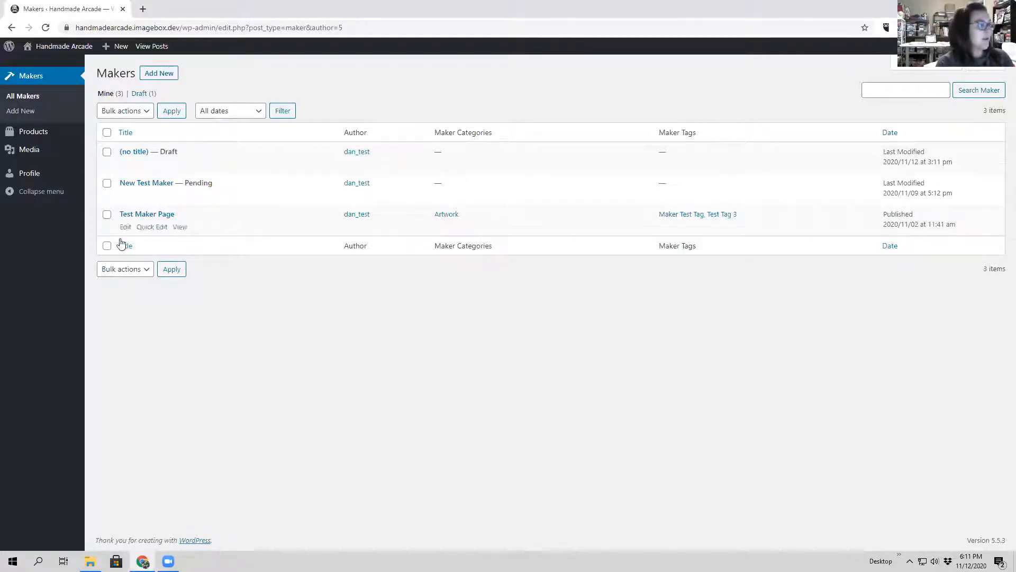
# Add a new maker page titled "sew much sew nice".
pyautogui.click(166, 78)
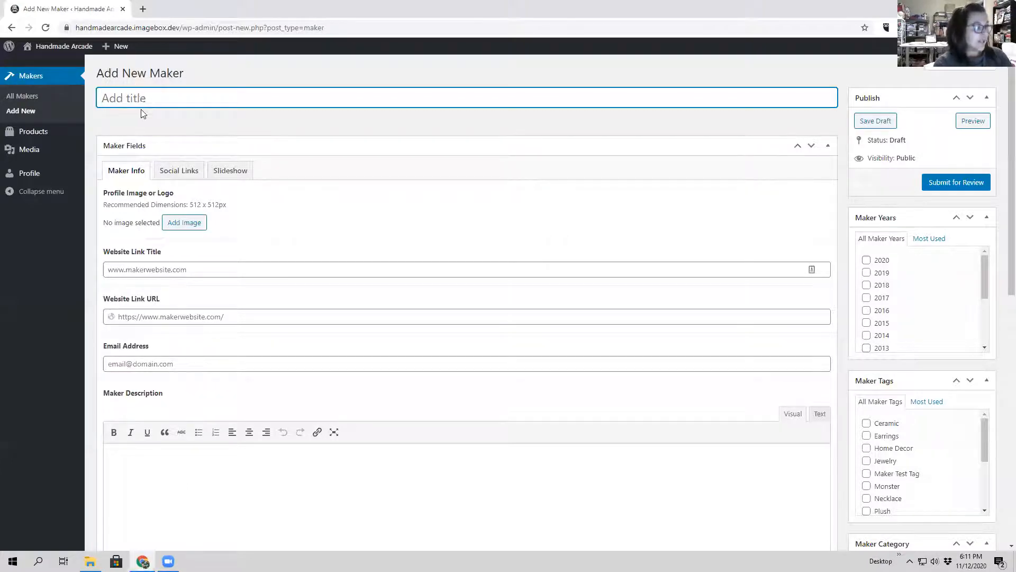
pyautogui.write('s')
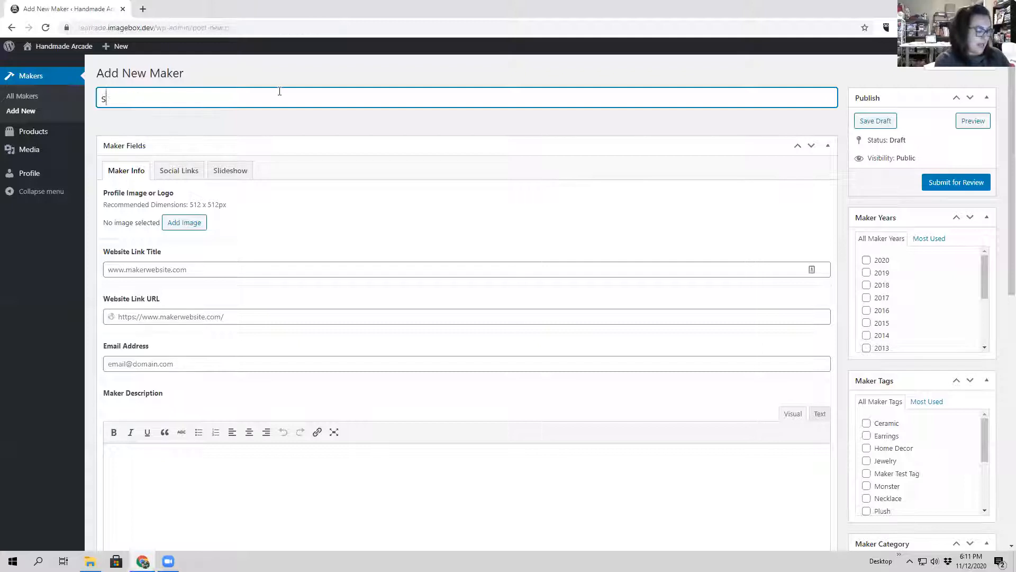
pyautogui.write('ew much sew nice')
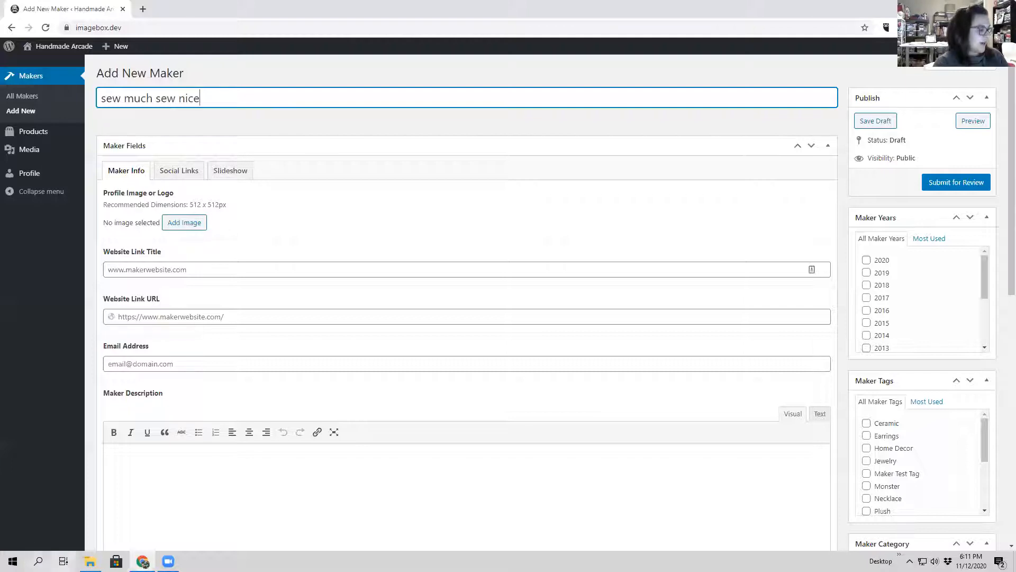
pyautogui.click(184, 493)
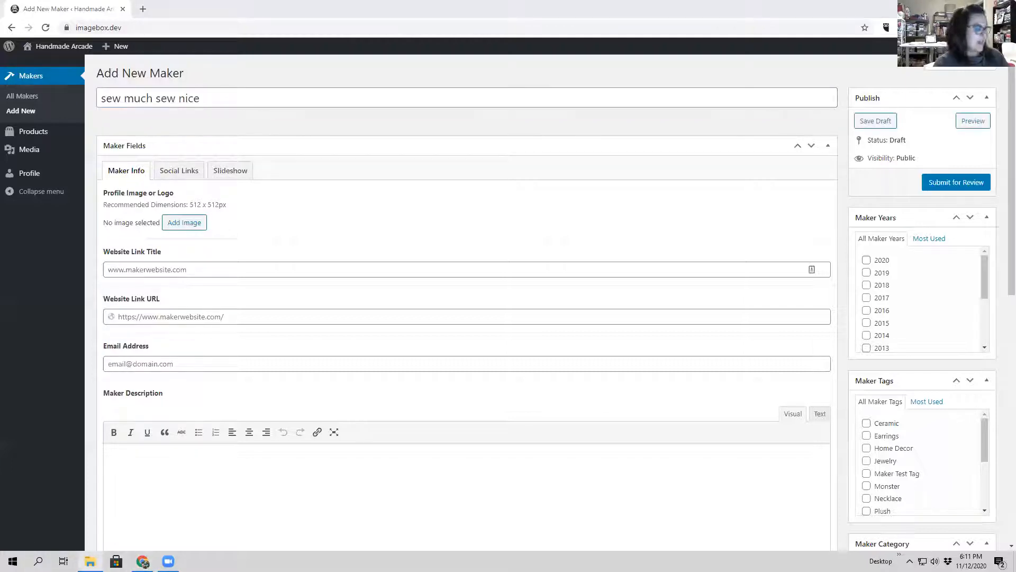
# Open Links.docx from the HAVM-Deliverables folder to view the prepared links, and close it and return to the maker form.
pyautogui.click(90, 561)
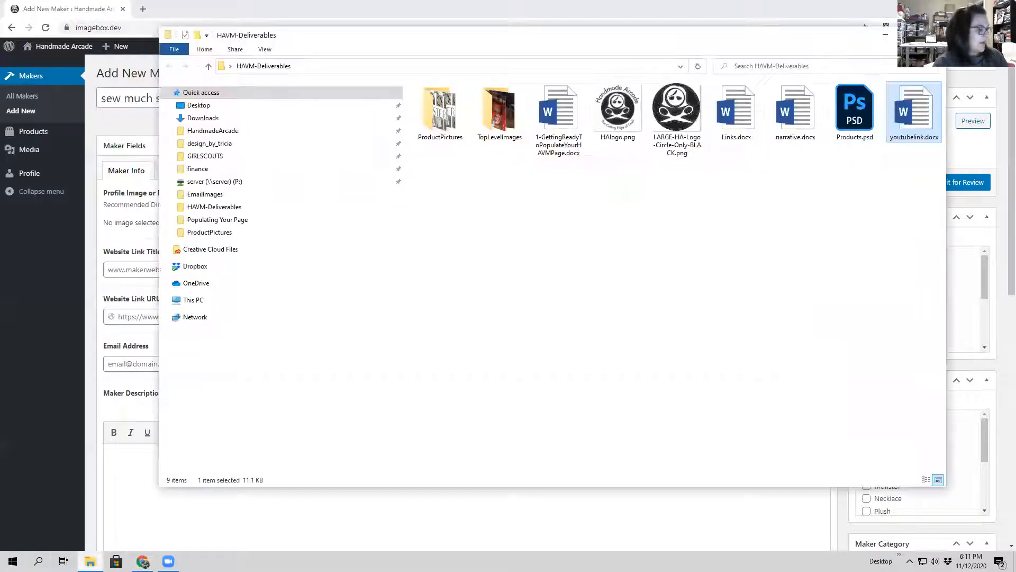
pyautogui.click(740, 114)
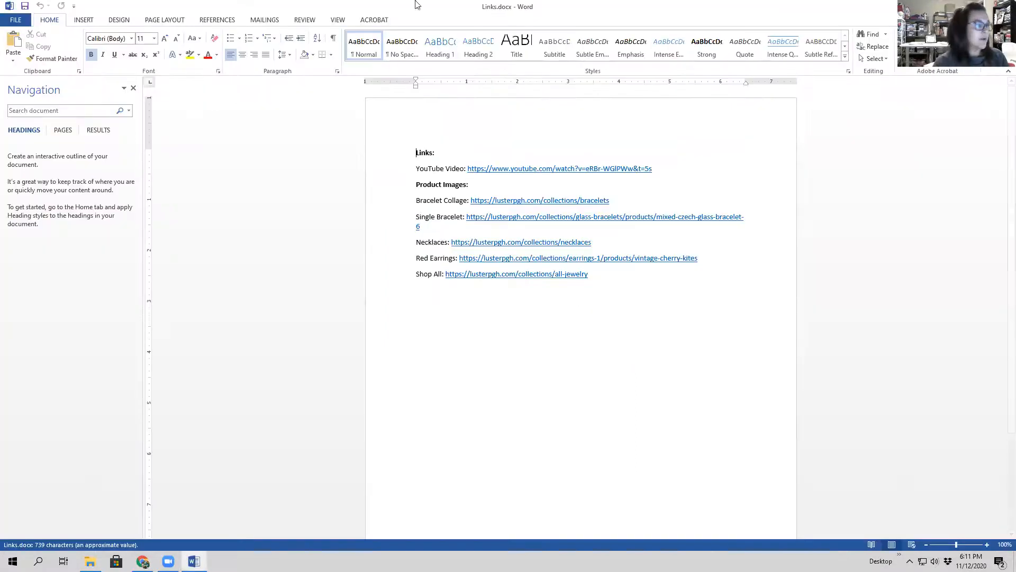
pyautogui.doubleClick(263, 7)
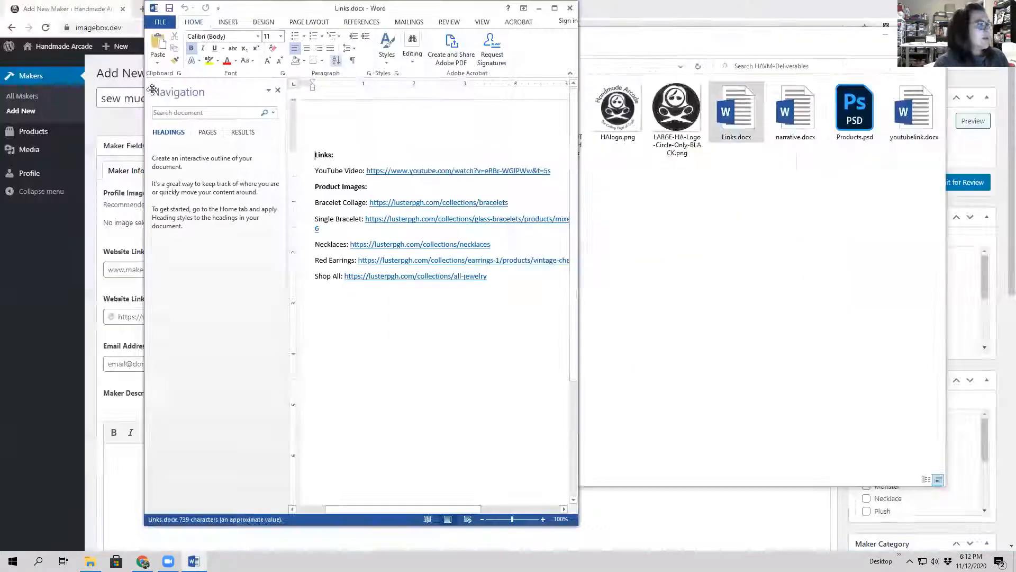
pyautogui.click(570, 8)
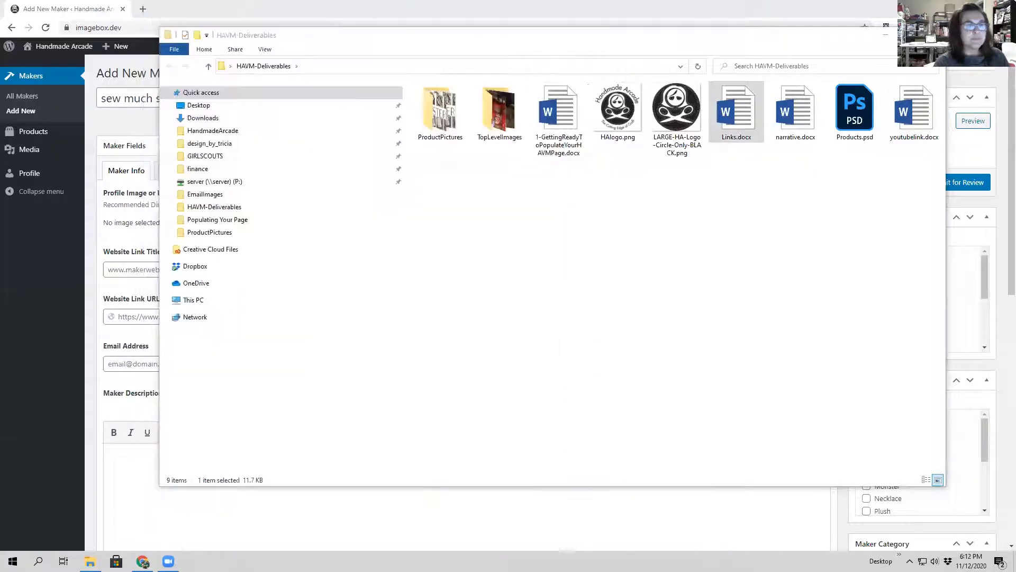
pyautogui.click(891, 35)
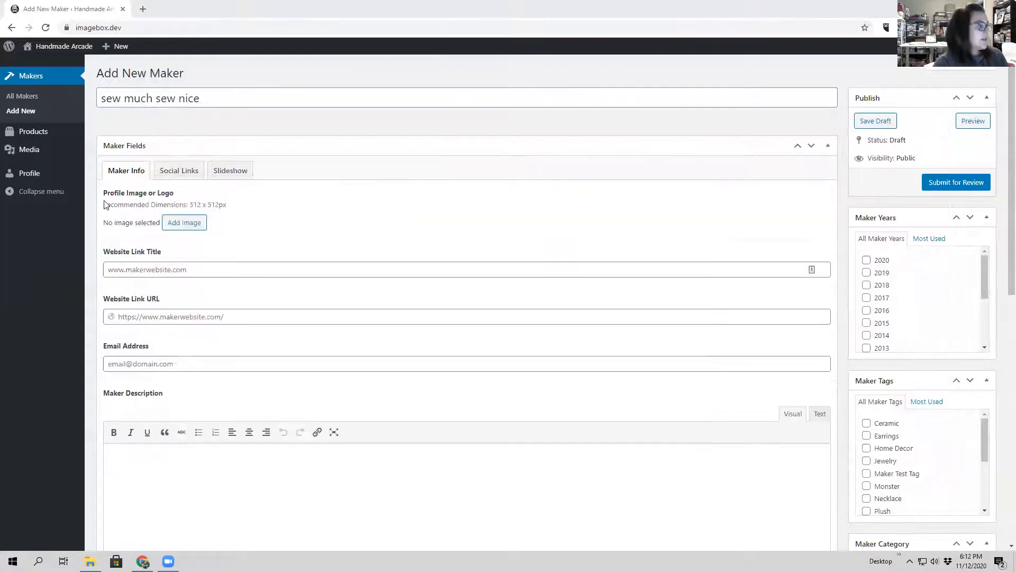
pyautogui.click(153, 269)
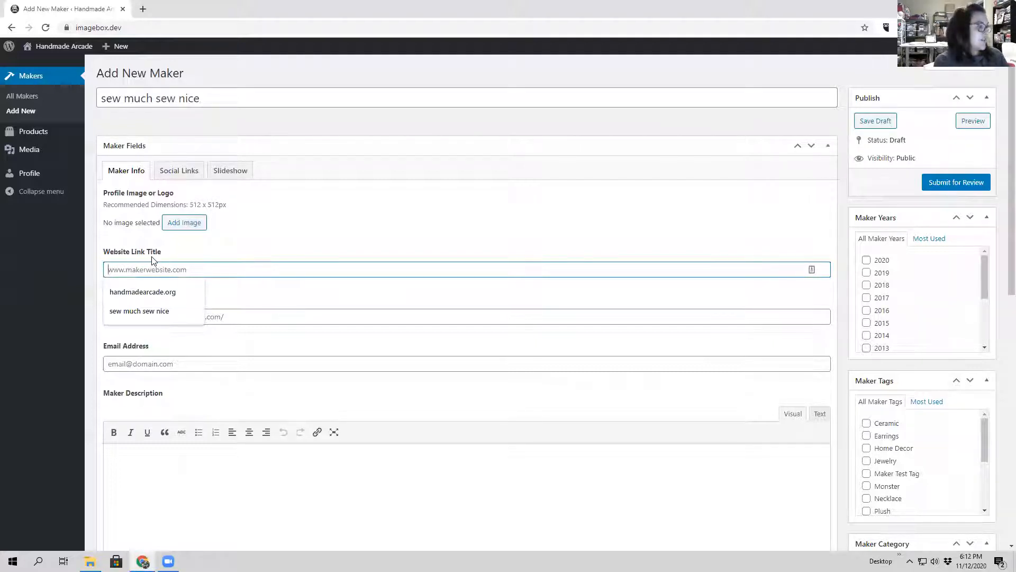
pyautogui.press('Down')
pyautogui.press('Tab')
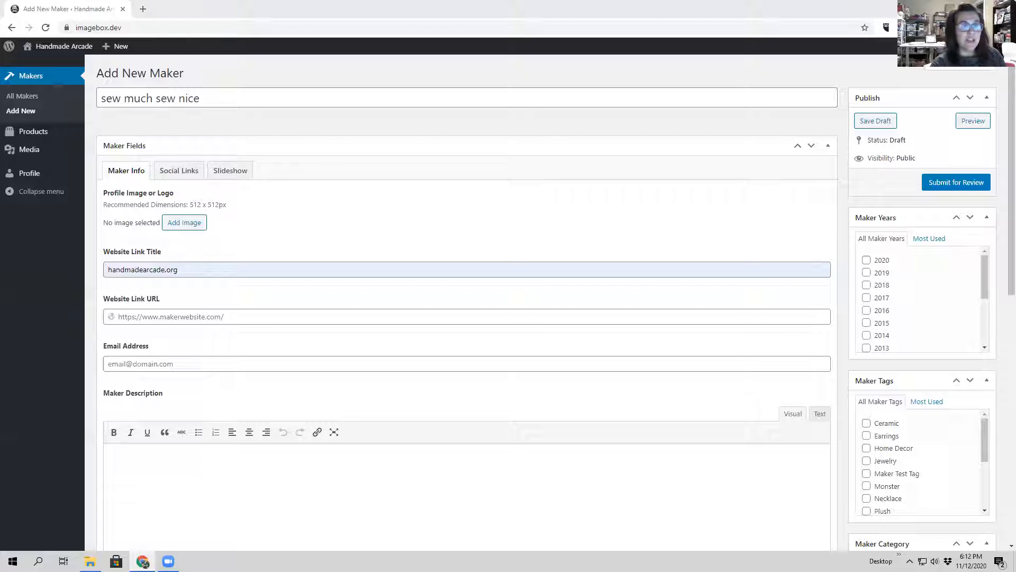
pyautogui.click(236, 316)
pyautogui.press('Down')
pyautogui.press('Return')
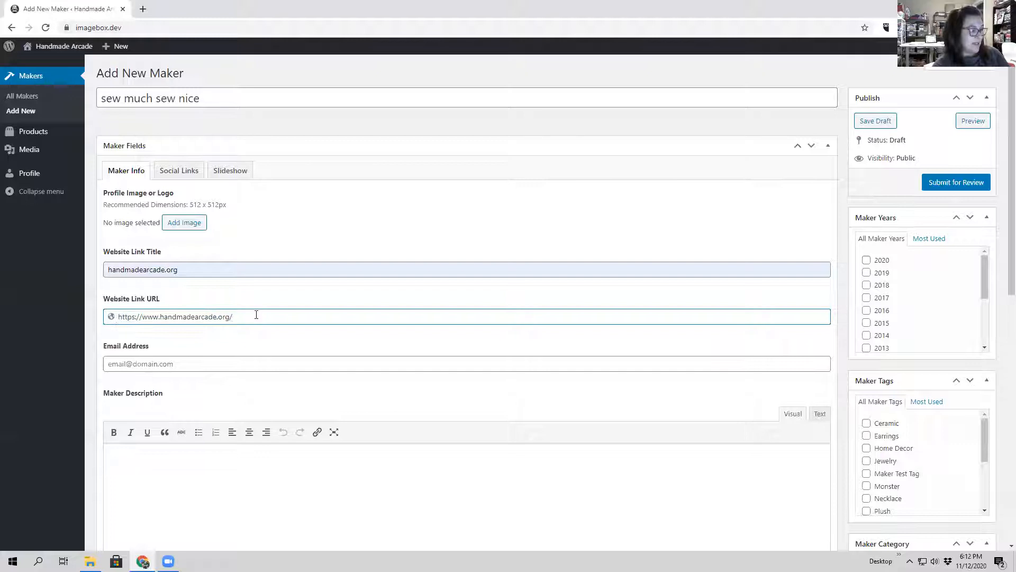
# Fill in the maker's email address with the saved handmadearcade.org contact address.
pyautogui.click(156, 365)
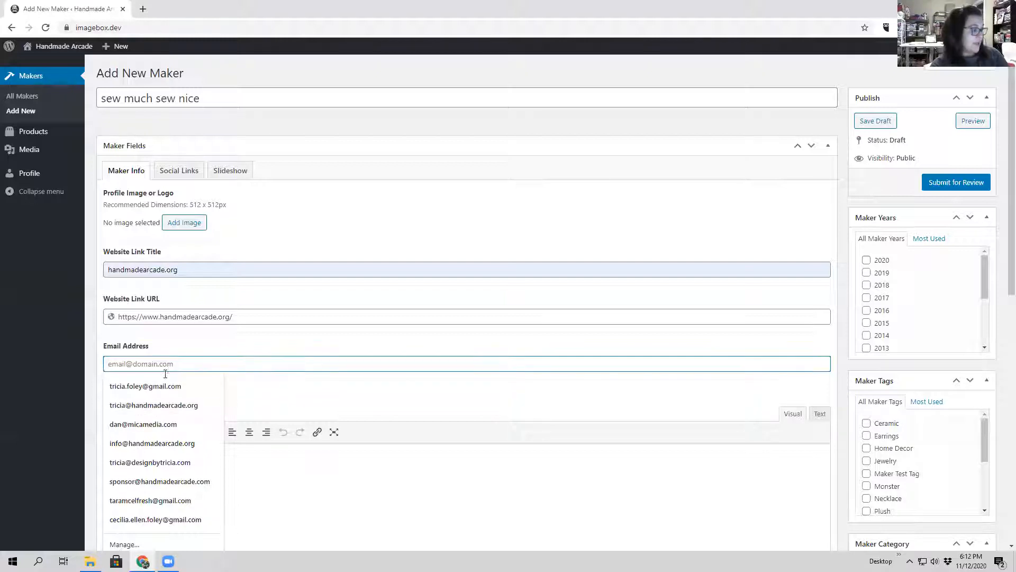
pyautogui.click(159, 404)
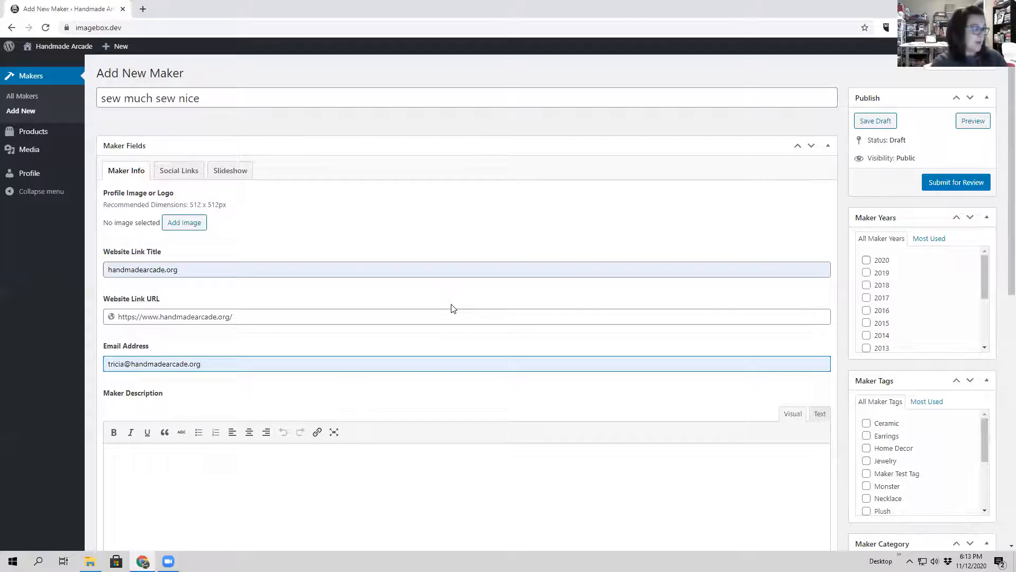
pyautogui.click(242, 404)
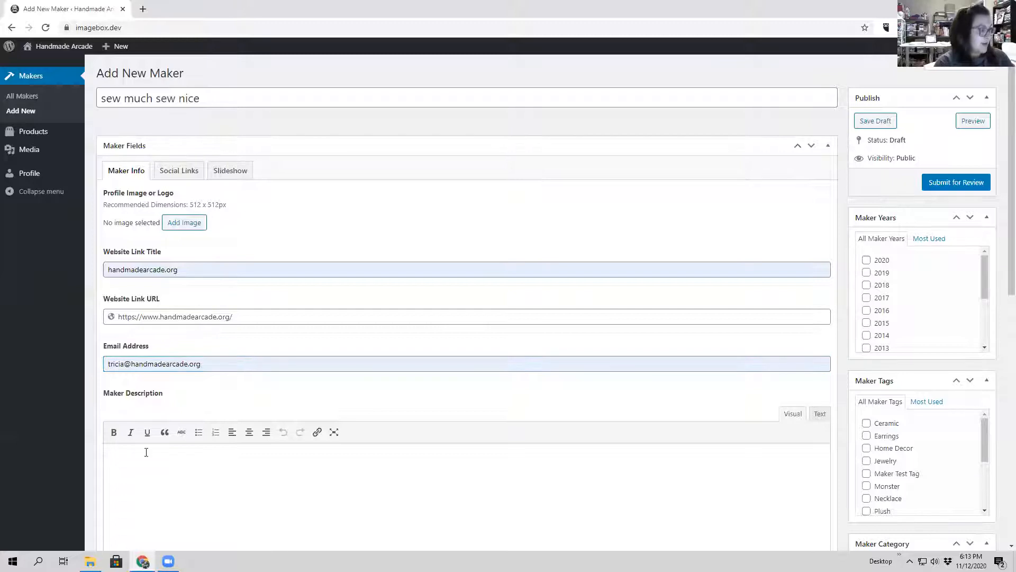
# Copy the whole text of narrative.docx from the HAVM-Deliverables folder and paste it into the Maker Description.
pyautogui.scroll(-2, 146, 451)
pyautogui.click(155, 358)
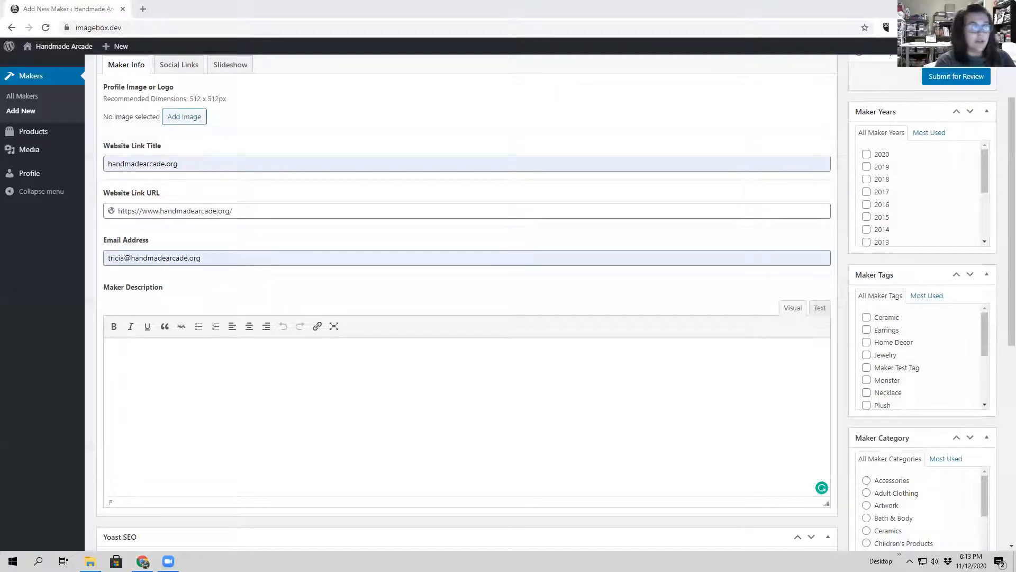
pyautogui.click(90, 561)
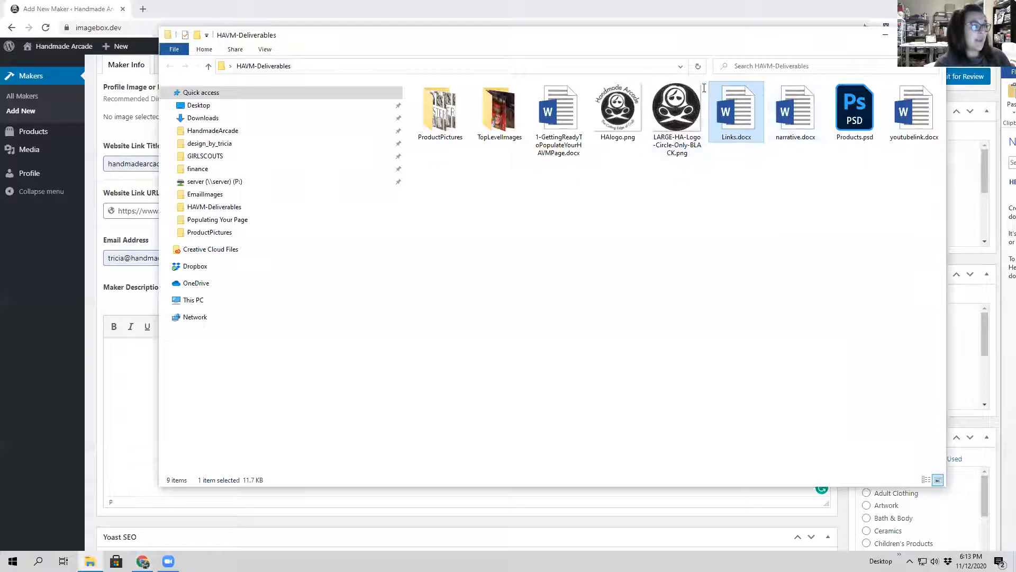
pyautogui.doubleClick(790, 106)
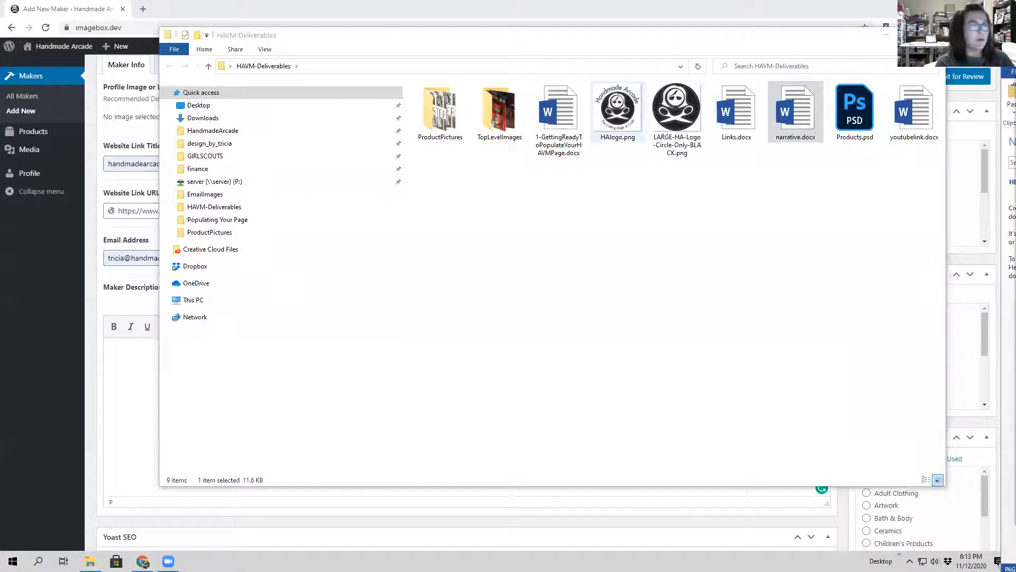
pyautogui.hotkey('ctrl', 'a')
pyautogui.hotkey('ctrl', 'c')
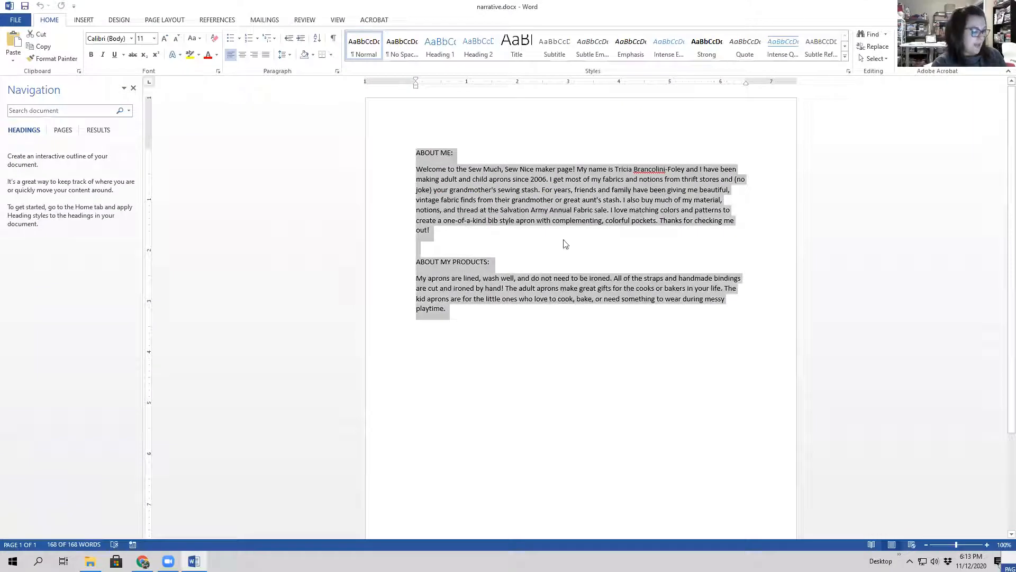
pyautogui.doubleClick(774, 11)
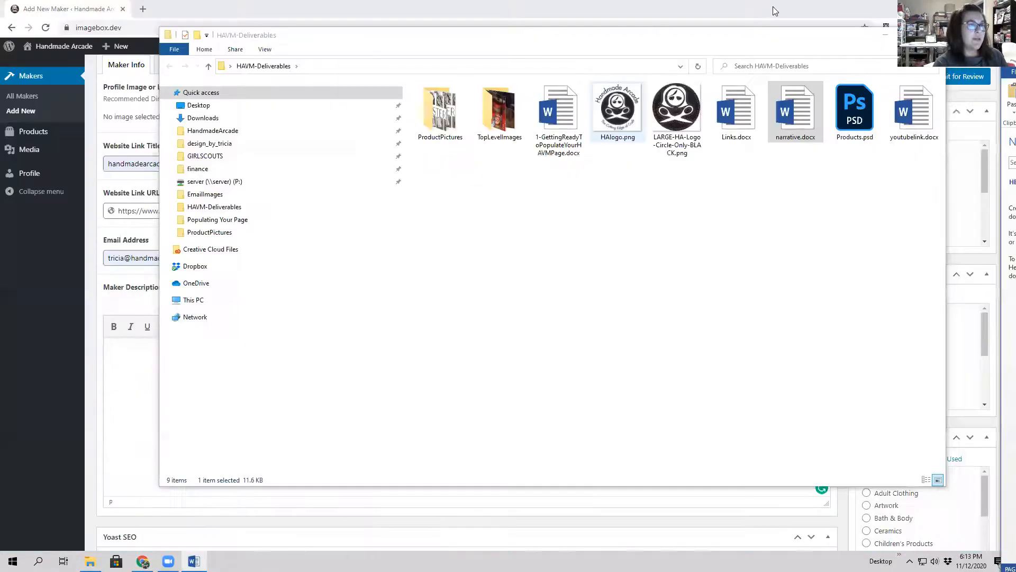
pyautogui.click(775, 11)
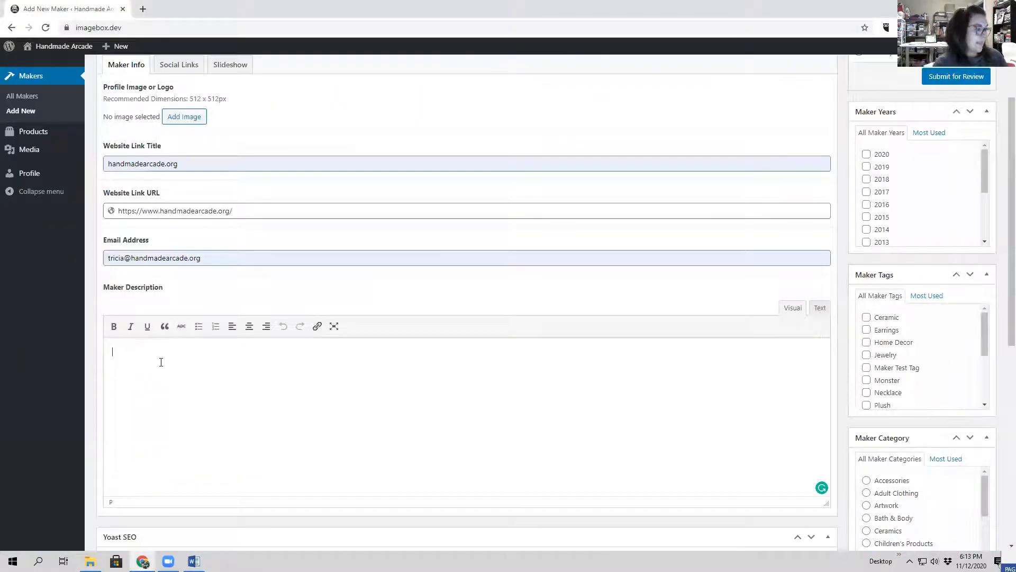
pyautogui.hotkey('ctrl', 'v')
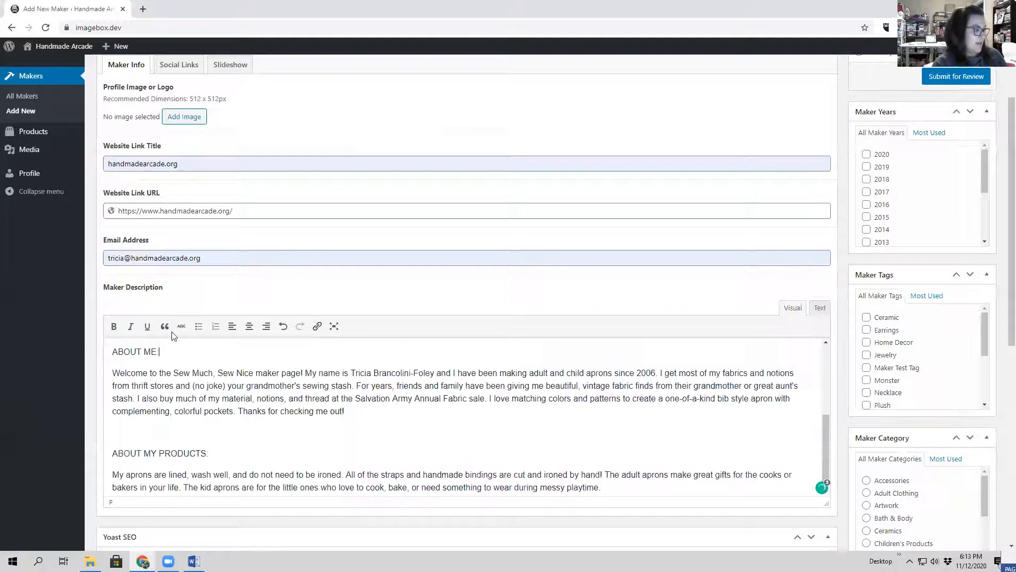
# Bold the ABOUT ME: and ABOUT MY PRODUCTS: headings in the Maker Description and remove the blank line between the two sections.
pyautogui.moveTo(160, 351); pyautogui.dragTo(99, 348)
pyautogui.click(114, 326)
pyautogui.moveTo(211, 453); pyautogui.dragTo(51, 454)
pyautogui.click(114, 326)
pyautogui.click(406, 417)
pyautogui.press('Delete')
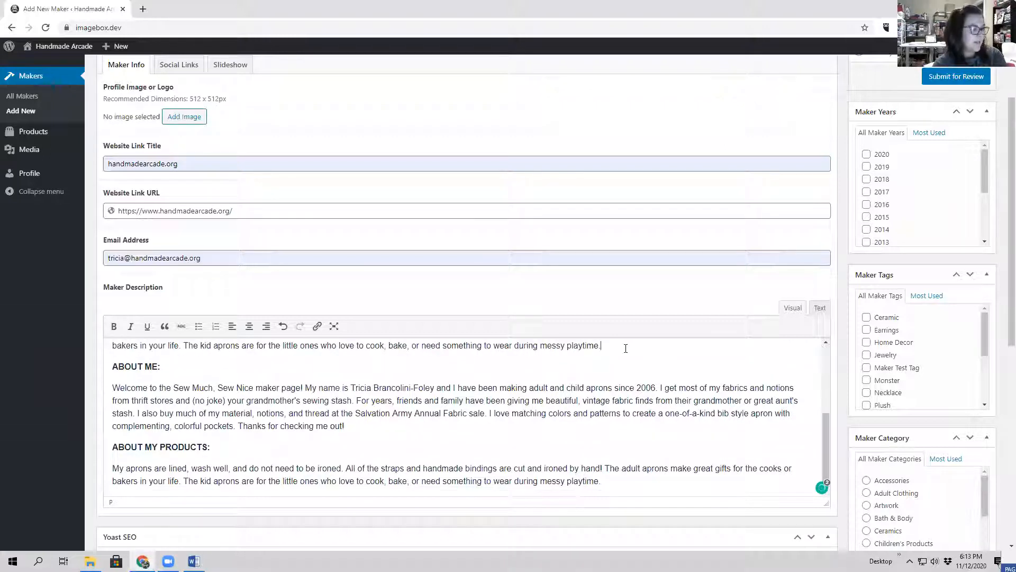
# Delete the duplicate copy of the narrative above the bold ABOUT ME: heading in the Maker Description.
pyautogui.moveTo(625, 348); pyautogui.dragTo(6, 312)
pyautogui.press('Delete')
pyautogui.press('Delete')
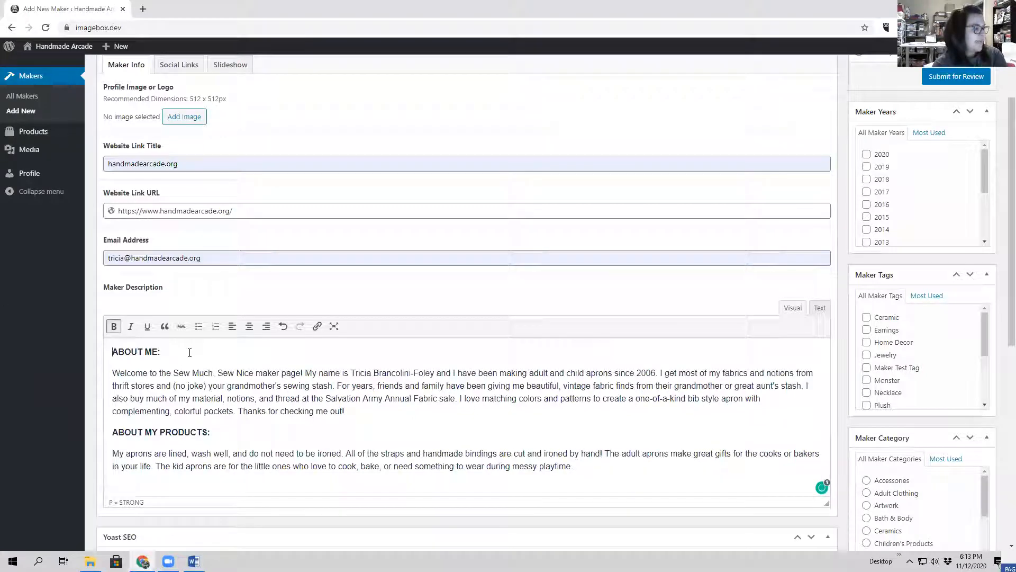
# Try running the introduction on the same line as the ABOUT ME: heading, and restore the line break after it.
pyautogui.press('Delete')
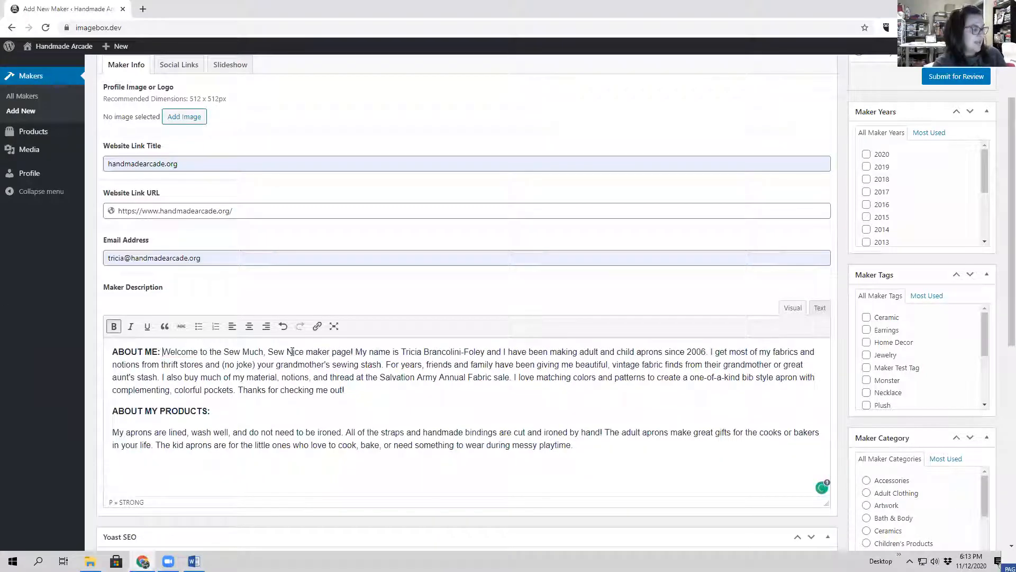
pyautogui.press('Return')
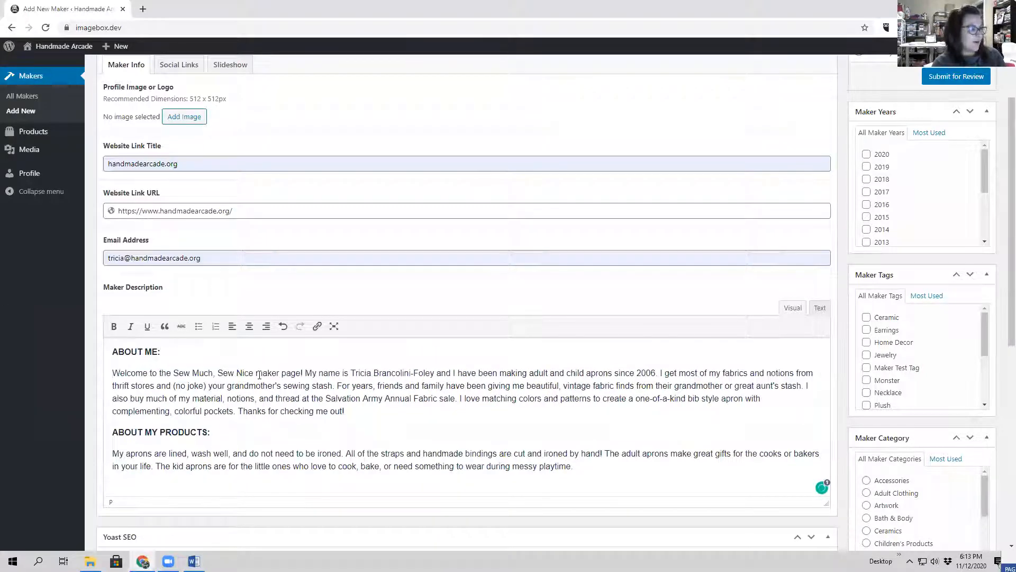
pyautogui.click(260, 433)
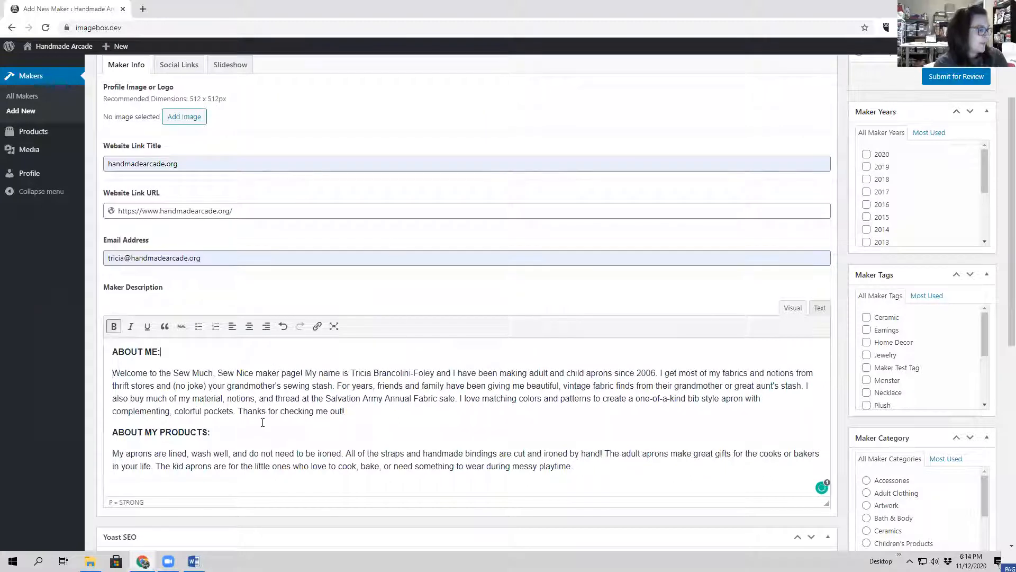
# Replace the paragraph breaks after the ABOUT ME: and ABOUT MY PRODUCTS: headings in the Maker Description with single line breaks.
pyautogui.press('Delete')
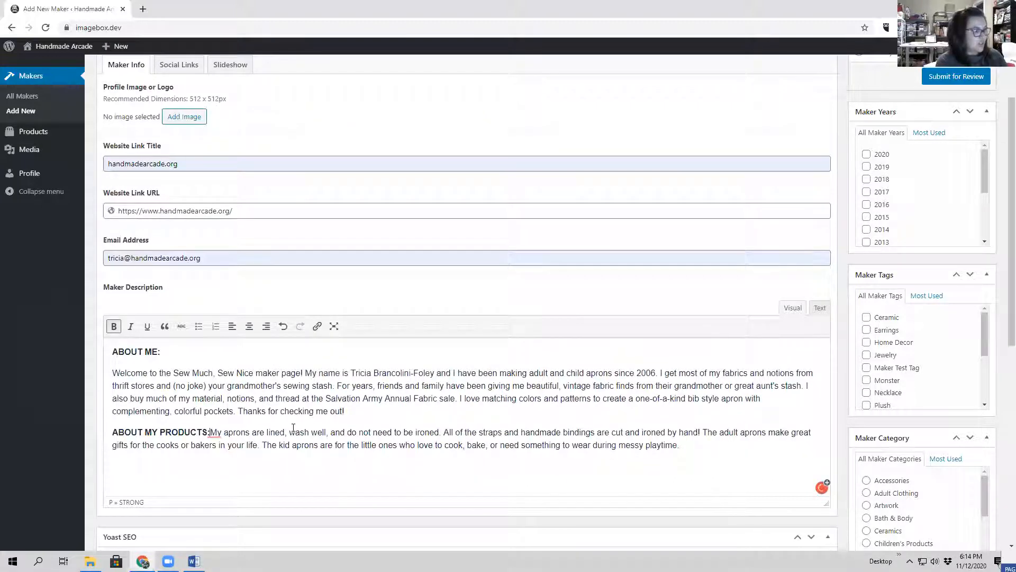
pyautogui.hotkey('shift', 'Return')
pyautogui.press('Up')
pyautogui.press('Up')
pyautogui.press('Up')
pyautogui.press('Delete')
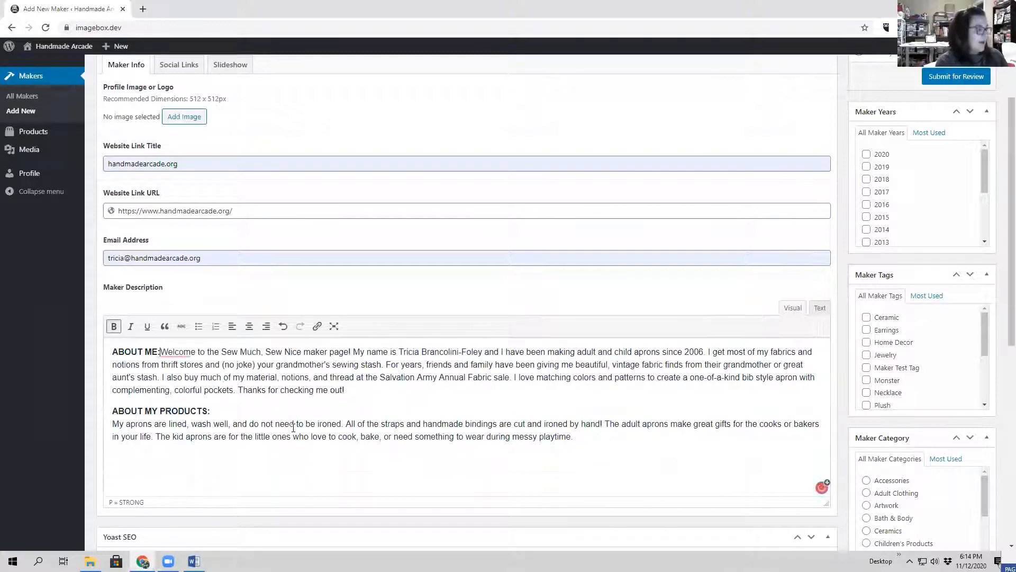
pyautogui.hotkey('shift', 'Return')
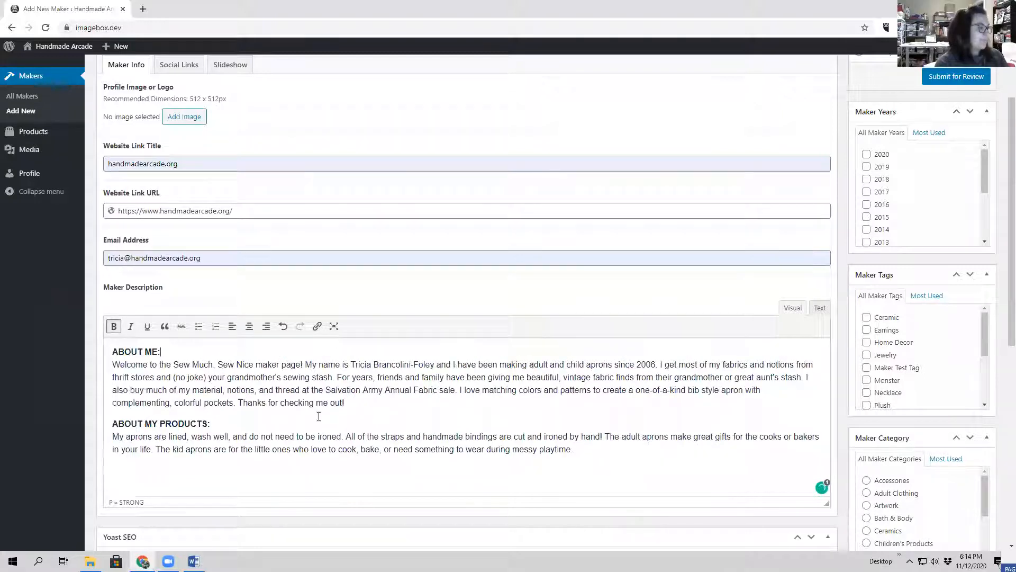
# Split the products text before "The adult aprons" and format the products section as a bulleted list.
pyautogui.click(604, 437)
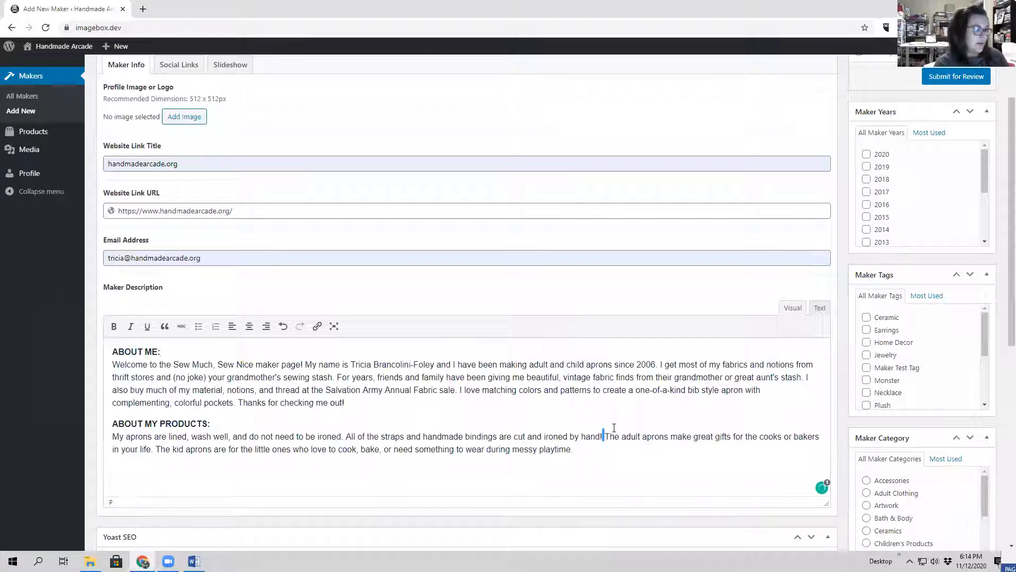
pyautogui.press('Return')
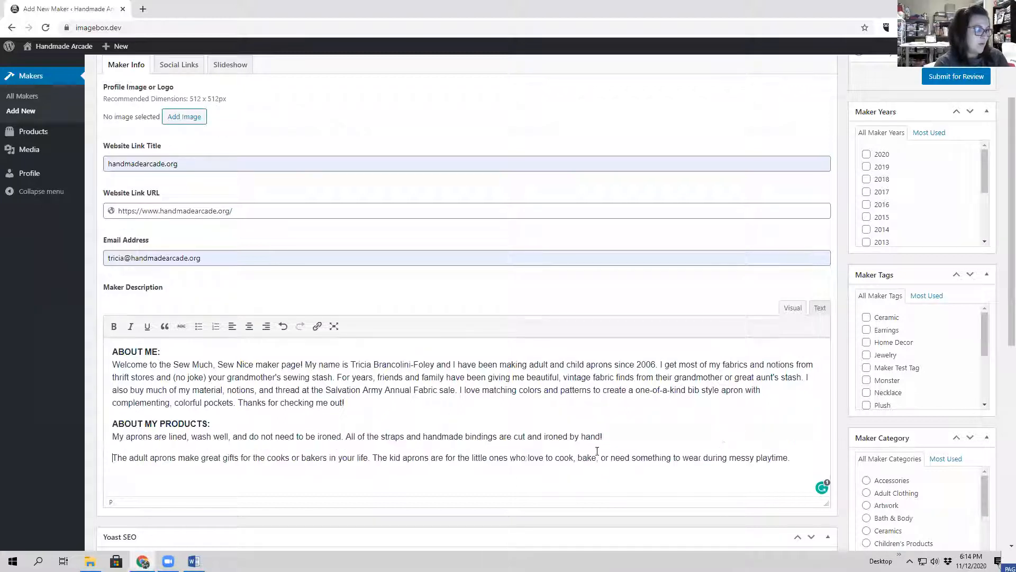
pyautogui.moveTo(789, 457); pyautogui.dragTo(79, 440)
pyautogui.click(198, 326)
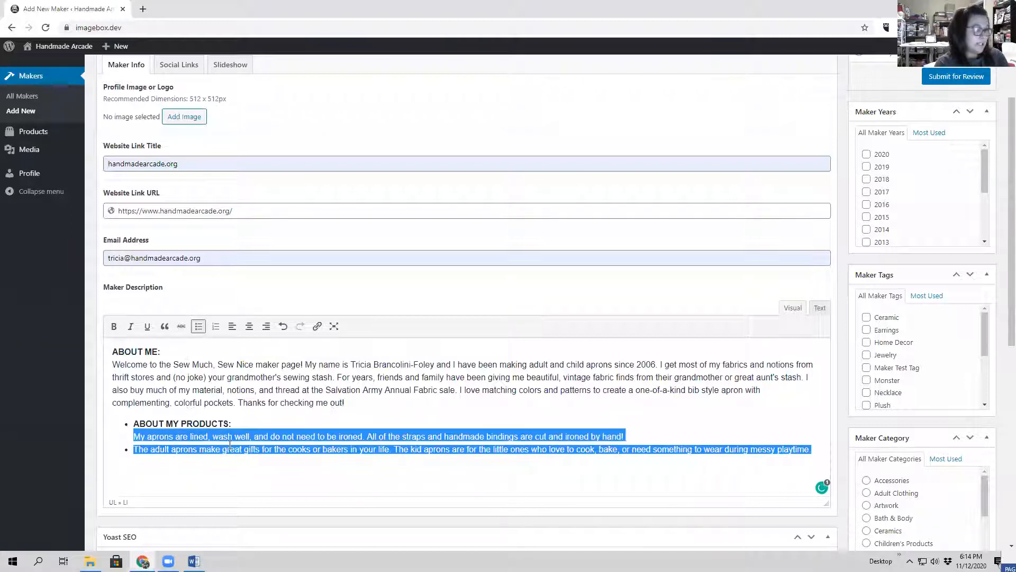
# Put the ABOUT MY PRODUCTS: heading in its own paragraph and take it out of the bulleted list.
pyautogui.click(243, 423)
pyautogui.press('Delete')
pyautogui.press('Return')
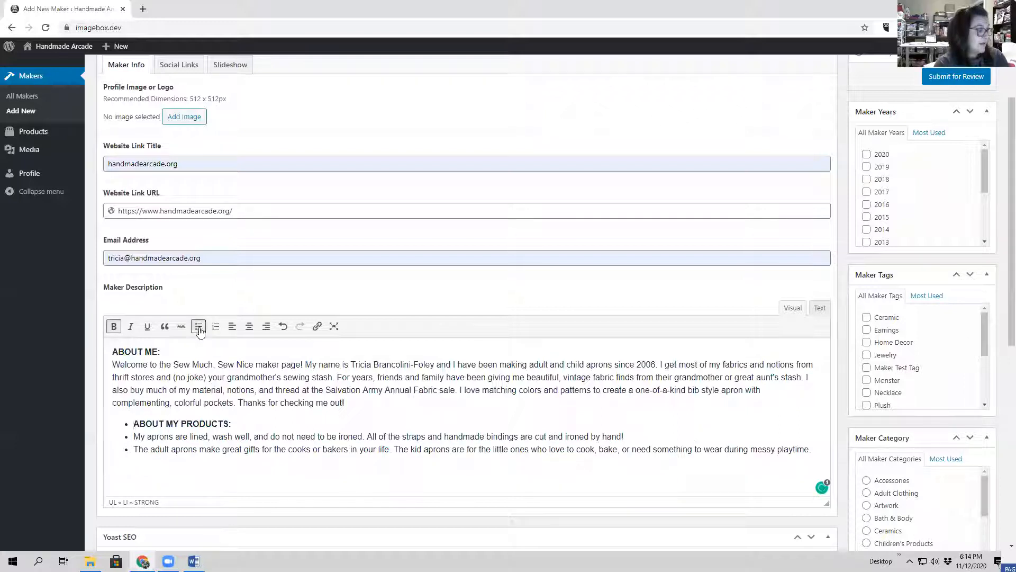
pyautogui.click(199, 326)
# Remove the bullets from the two product sentences groups and rejoin them into one paragraph.
pyautogui.moveTo(813, 458); pyautogui.dragTo(65, 448)
pyautogui.click(199, 326)
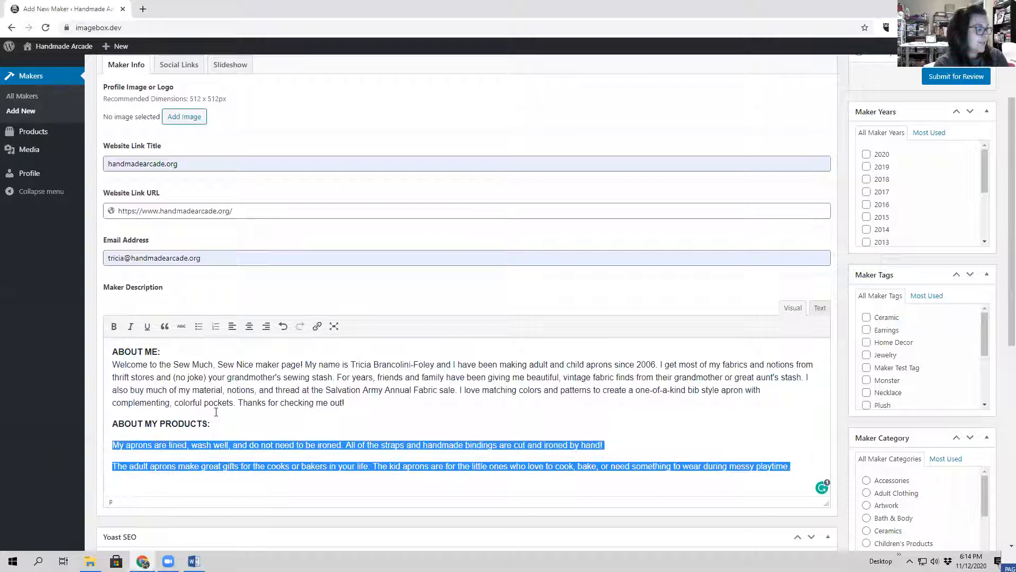
pyautogui.click(635, 440)
pyautogui.press('Delete')
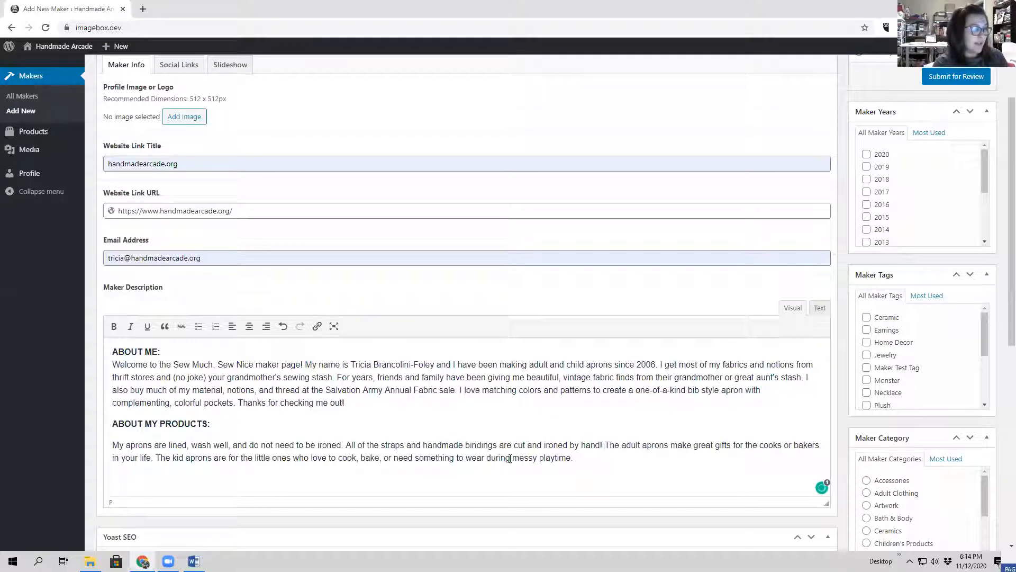
pyautogui.moveTo(512, 459)
pyautogui.mouseDown()
pyautogui.moveTo(569, 459)
pyautogui.moveTo(512, 462)
pyautogui.mouseUp()
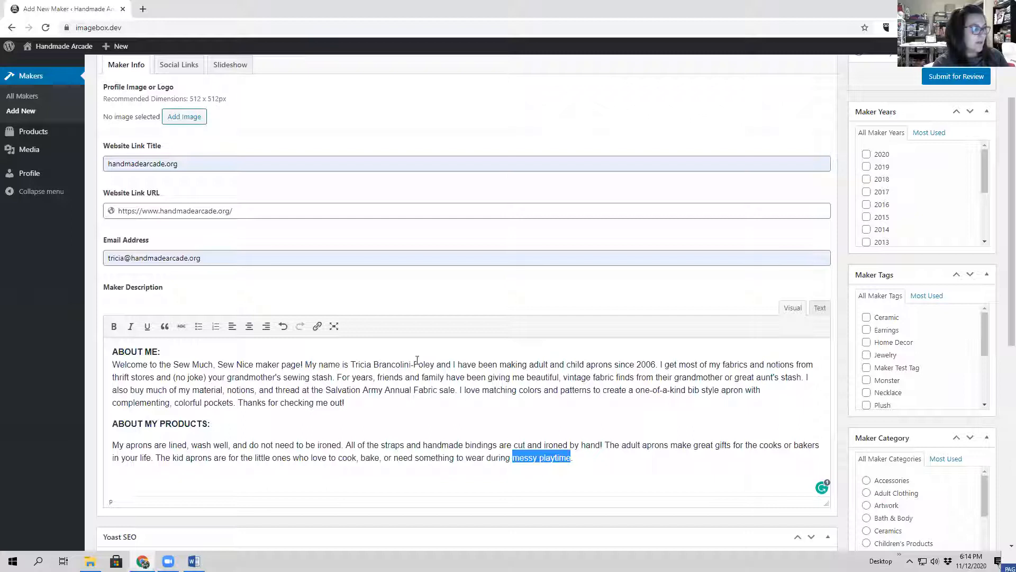
pyautogui.click(317, 326)
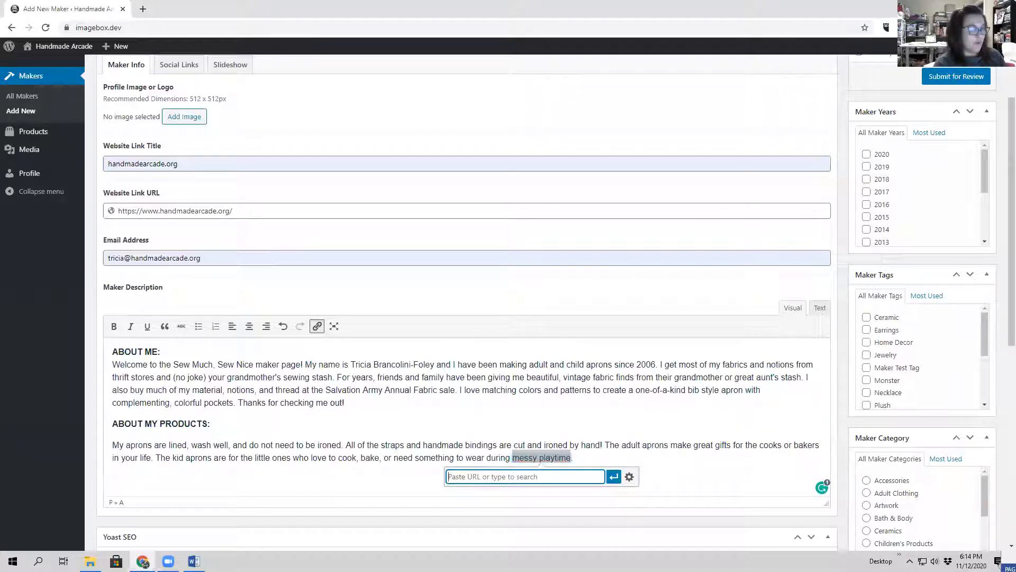
pyautogui.click(569, 445)
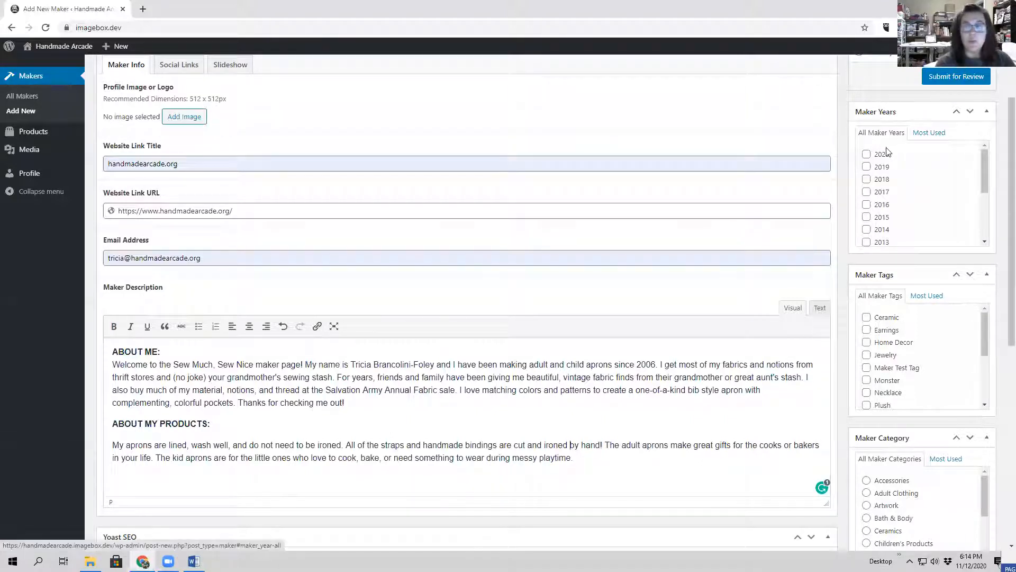
# Mark every listed maker year from 2006 through 2020 in the Maker Years.
pyautogui.moveTo(985, 182); pyautogui.dragTo(984, 228)
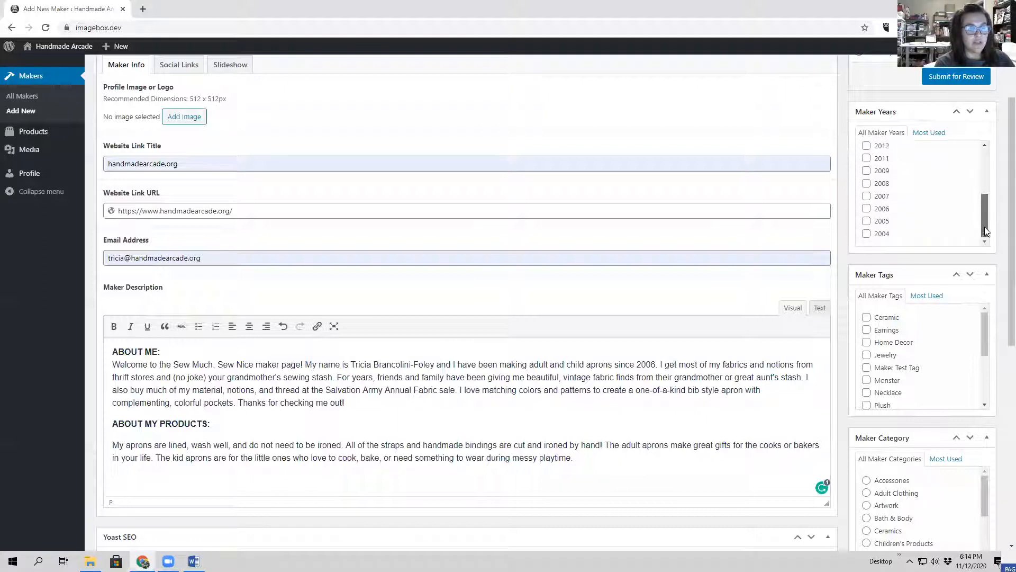
pyautogui.click(866, 208)
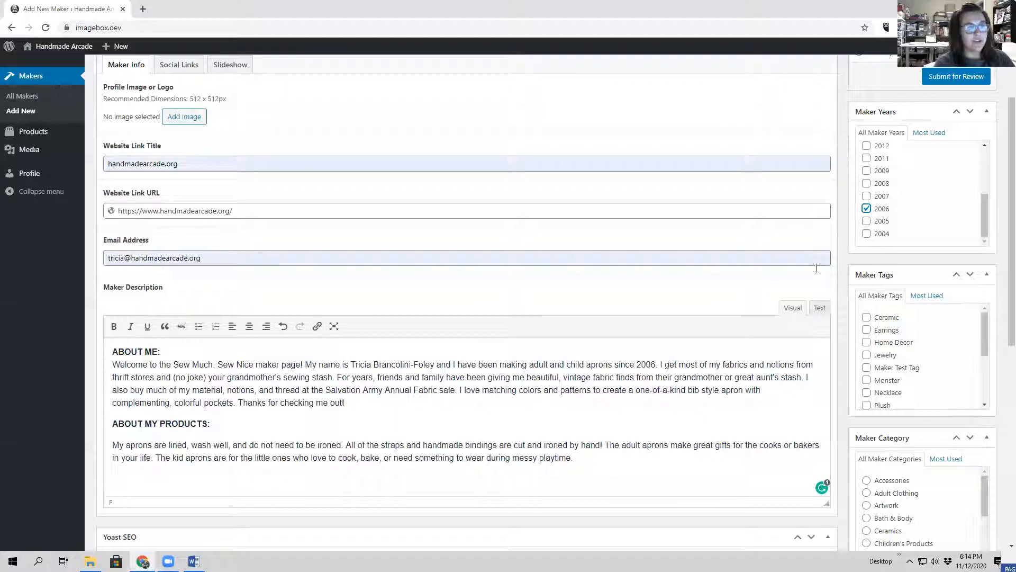
pyautogui.click(865, 196)
pyautogui.click(866, 183)
pyautogui.click(867, 171)
pyautogui.click(866, 158)
pyautogui.click(867, 146)
pyautogui.scroll(2, 879, 168)
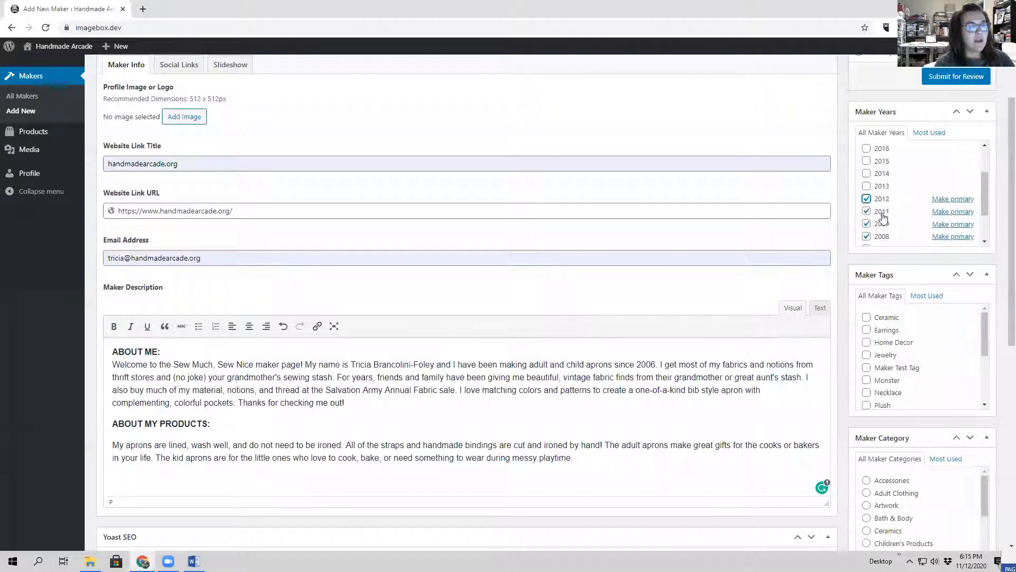
pyautogui.click(867, 186)
pyautogui.click(866, 173)
pyautogui.click(867, 160)
pyautogui.click(867, 149)
pyautogui.scroll(2, 871, 164)
pyautogui.click(866, 189)
pyautogui.click(866, 177)
pyautogui.click(867, 164)
pyautogui.click(867, 150)
pyautogui.scroll(-4, 898, 167)
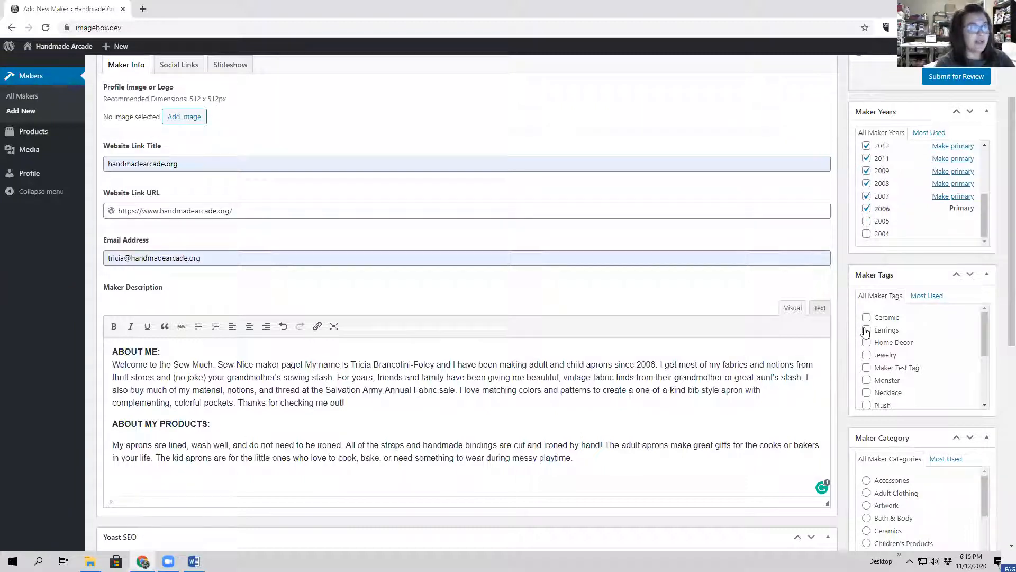
# Assign the maker tags Earrings, Ceramic, Monster, Plush, Jewelry, Necklace, Pottery and Stuffed animal.
pyautogui.moveTo(987, 492); pyautogui.dragTo(983, 501)
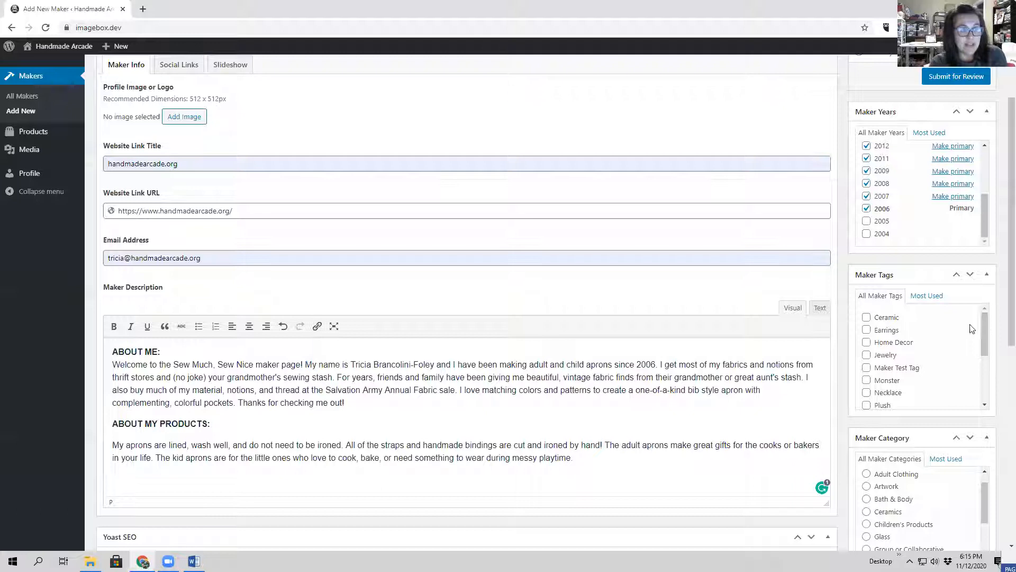
pyautogui.scroll(-2, 984, 326)
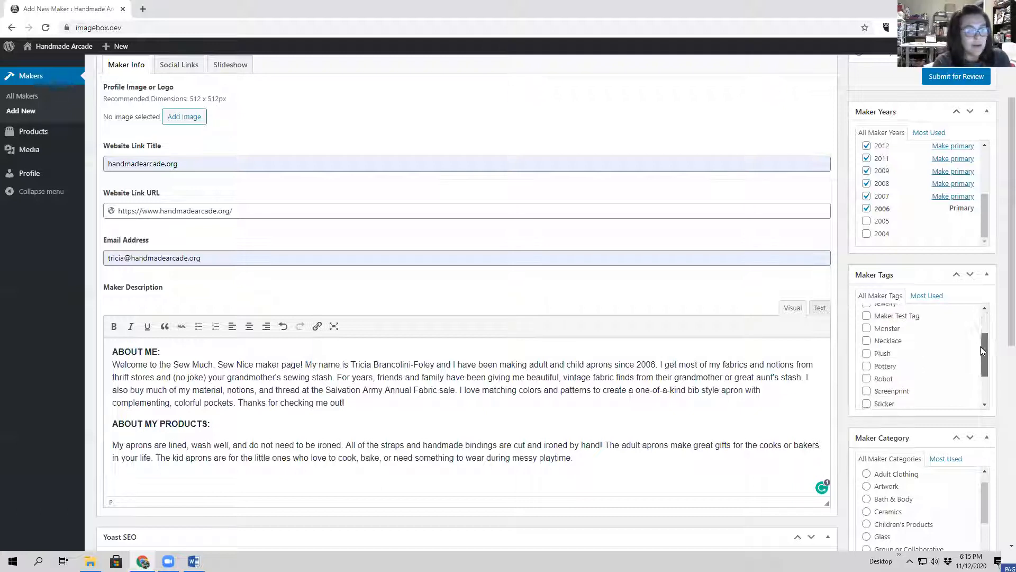
pyautogui.scroll(2, 982, 329)
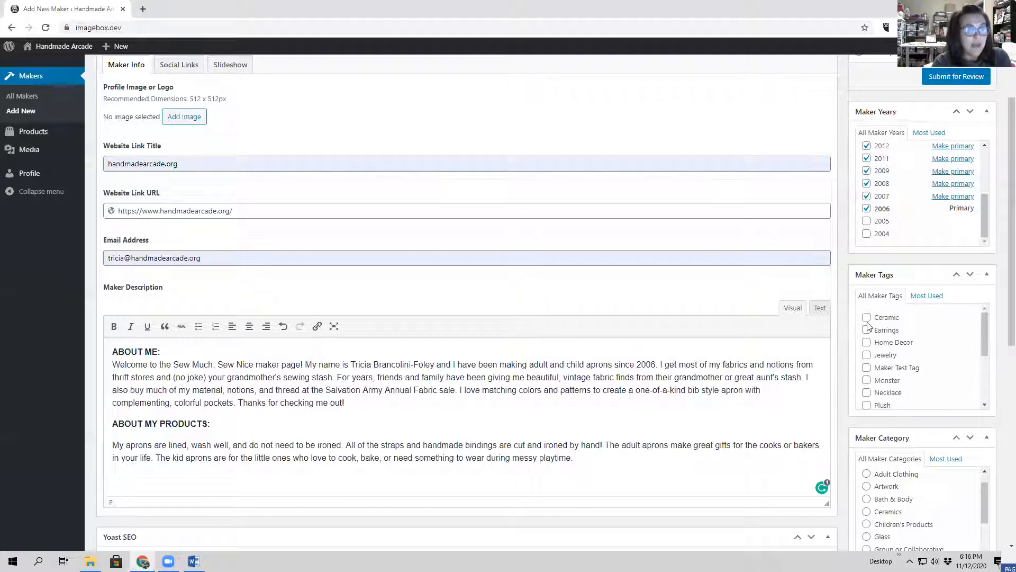
pyautogui.click(866, 329)
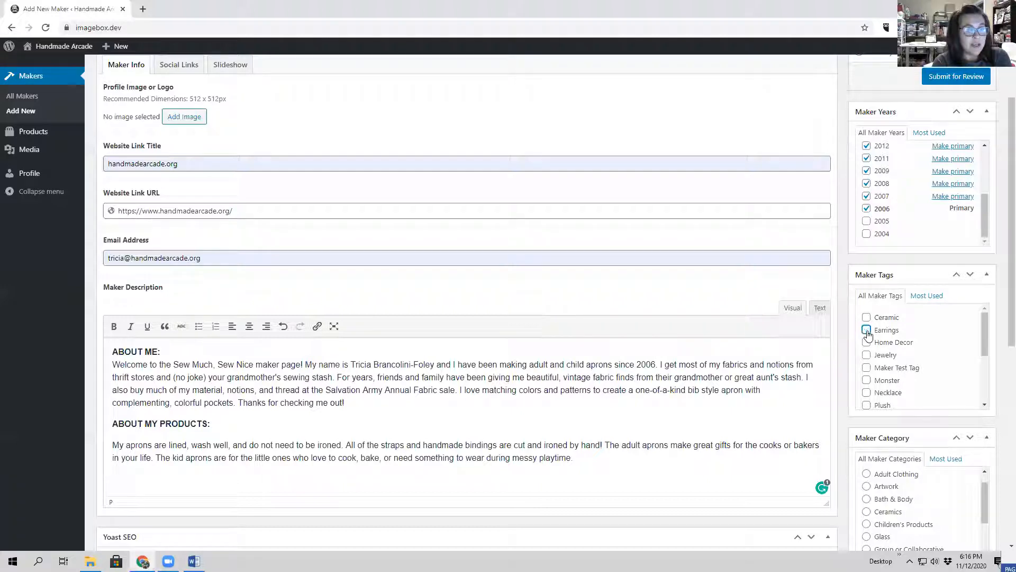
pyautogui.click(866, 317)
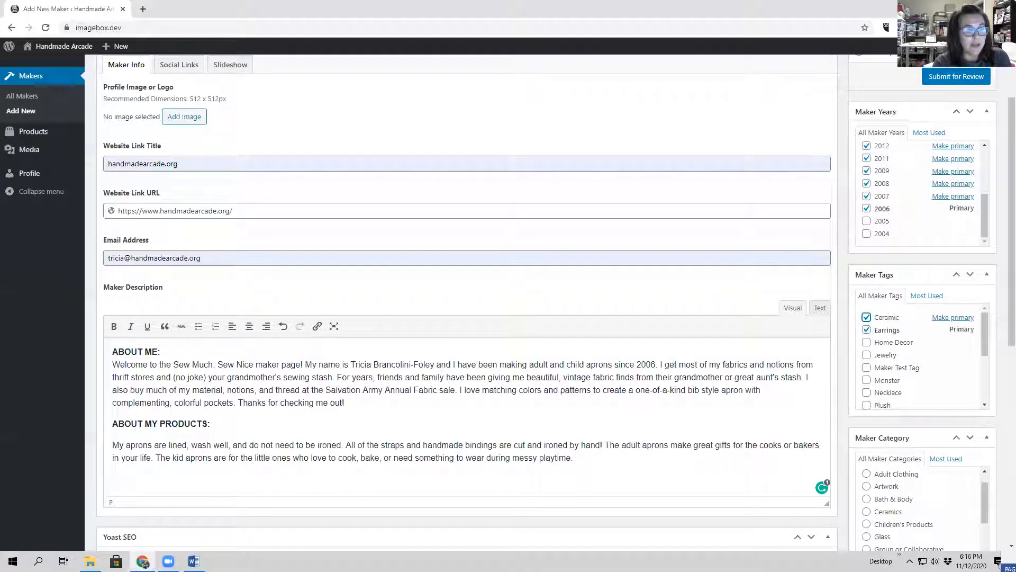
pyautogui.click(867, 380)
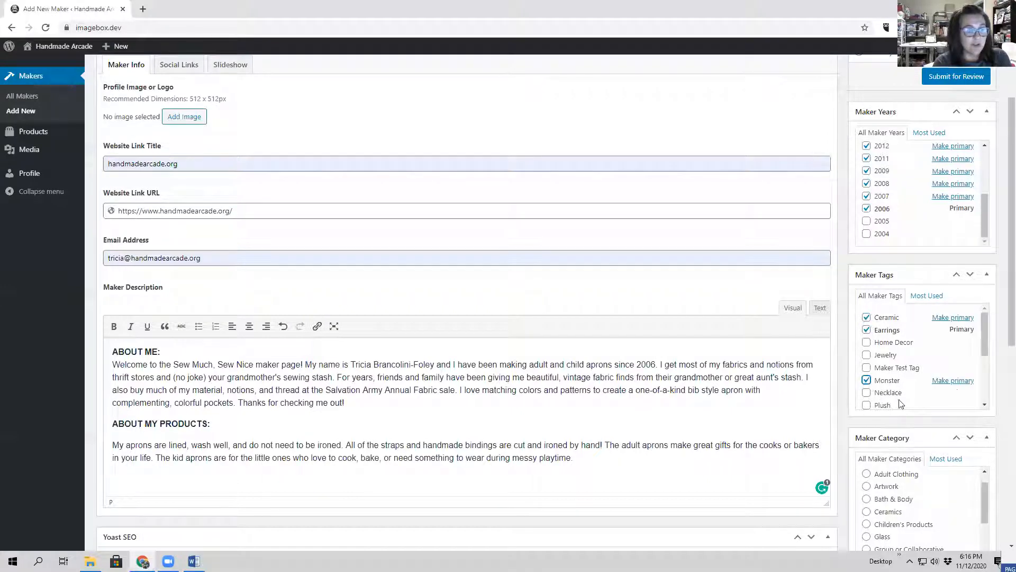
pyautogui.click(867, 406)
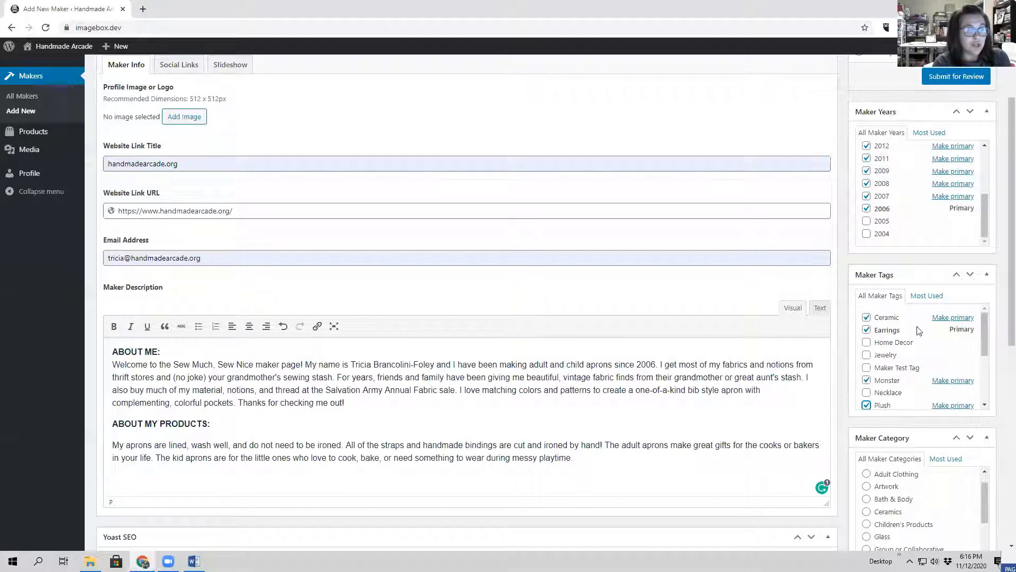
pyautogui.click(868, 355)
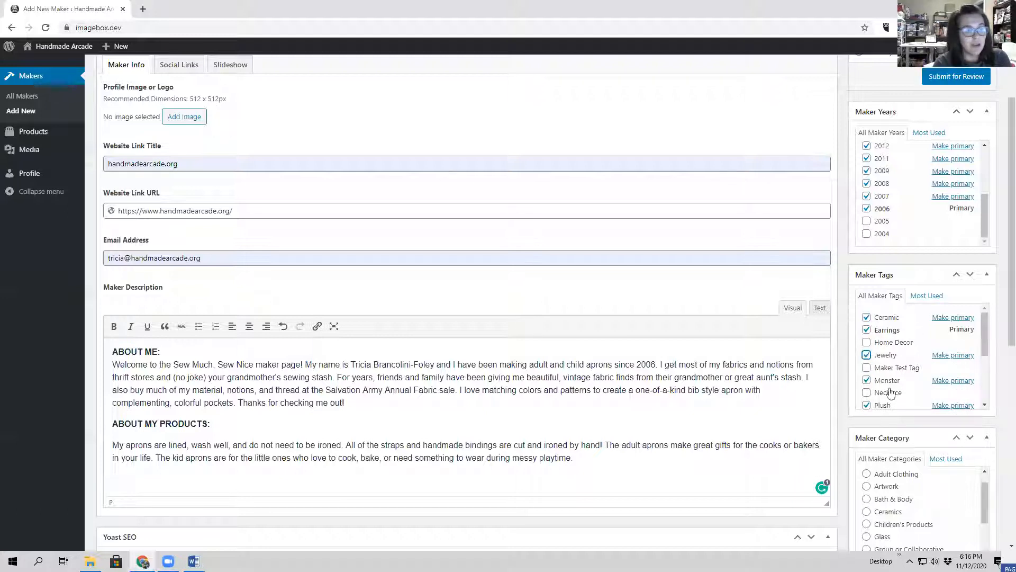
pyautogui.click(866, 393)
pyautogui.scroll(-1, 869, 371)
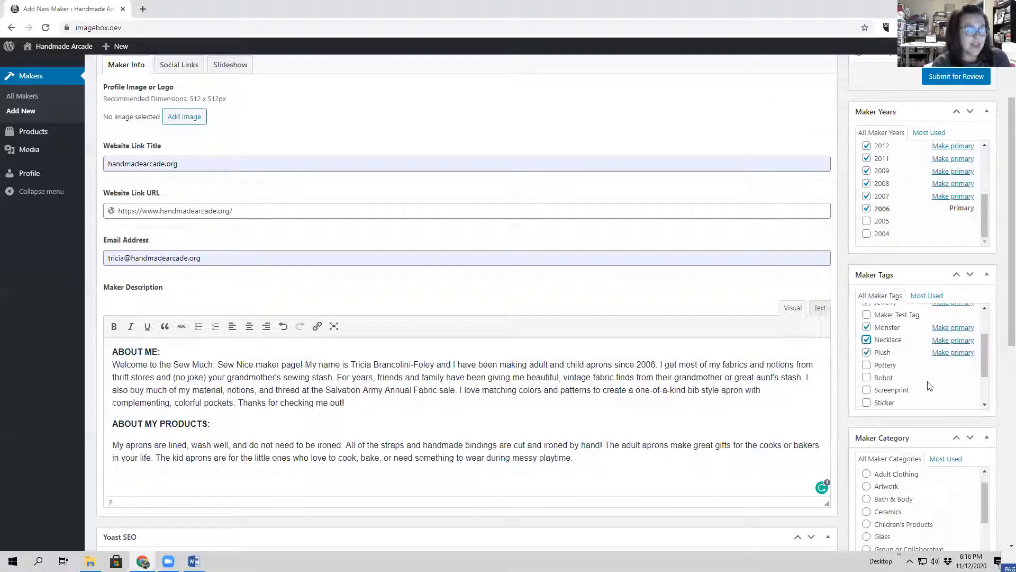
pyautogui.scroll(1, 884, 329)
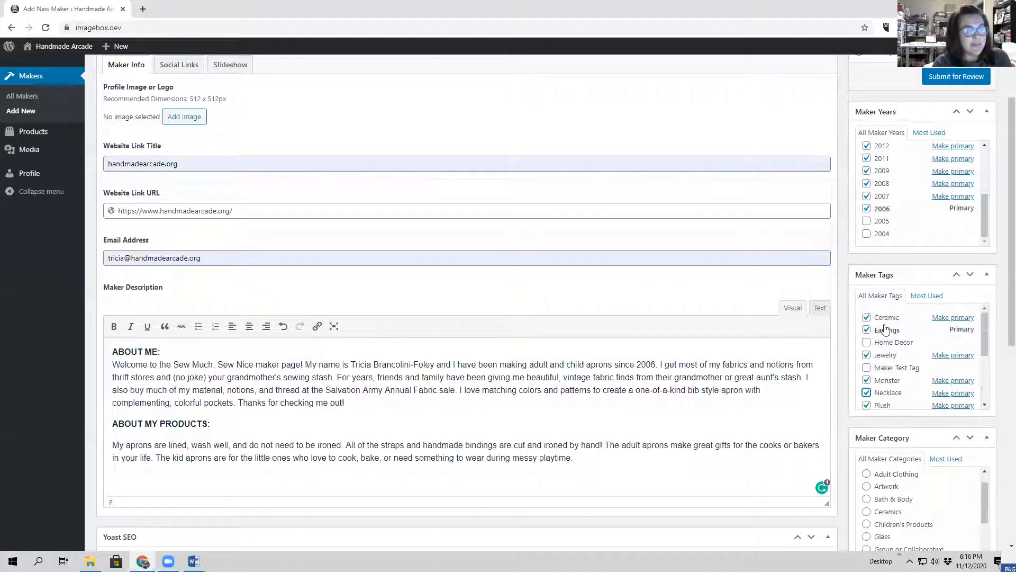
pyautogui.scroll(-2, 882, 322)
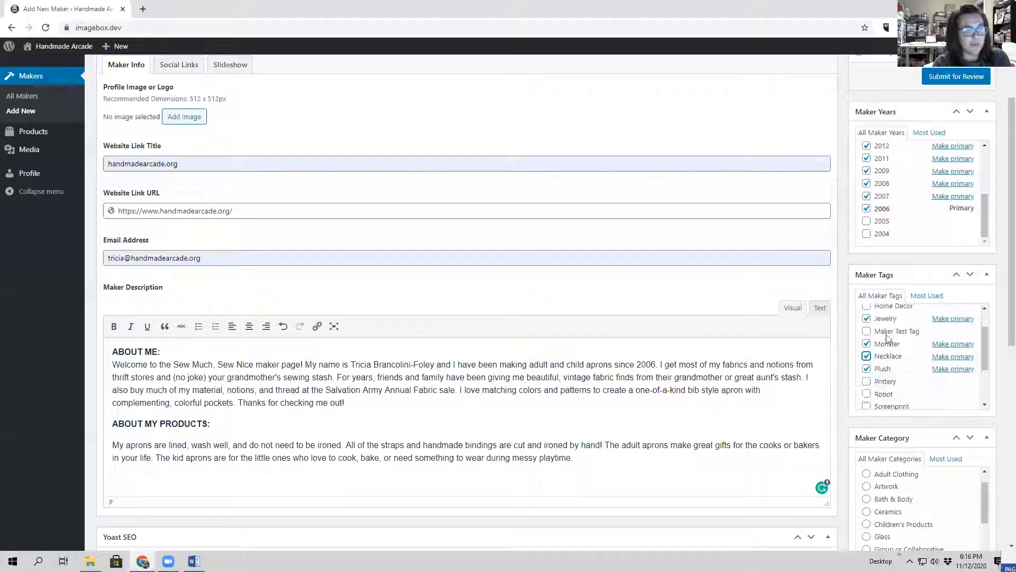
pyautogui.scroll(1, 873, 349)
pyautogui.click(867, 365)
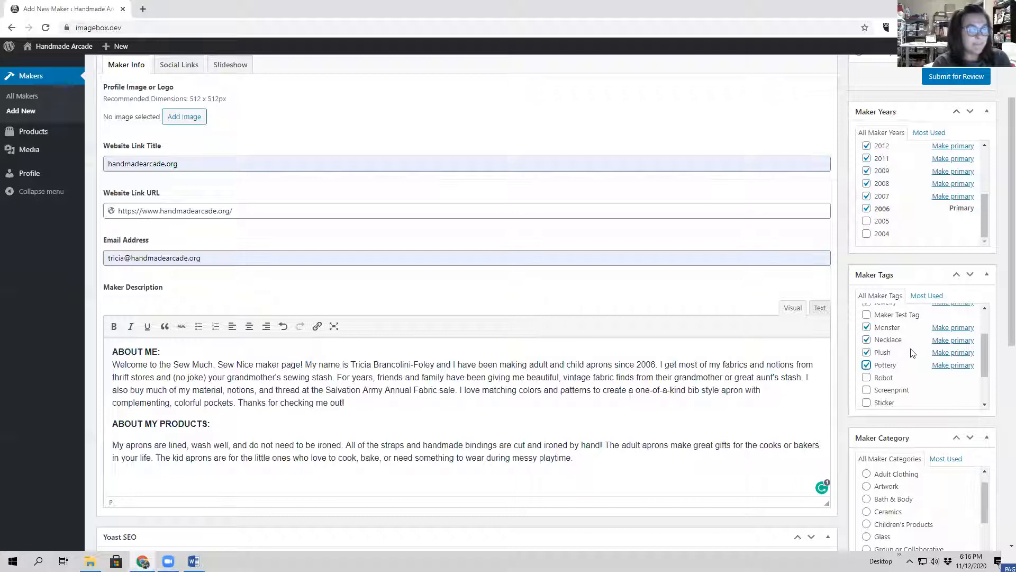
pyautogui.scroll(-1, 911, 352)
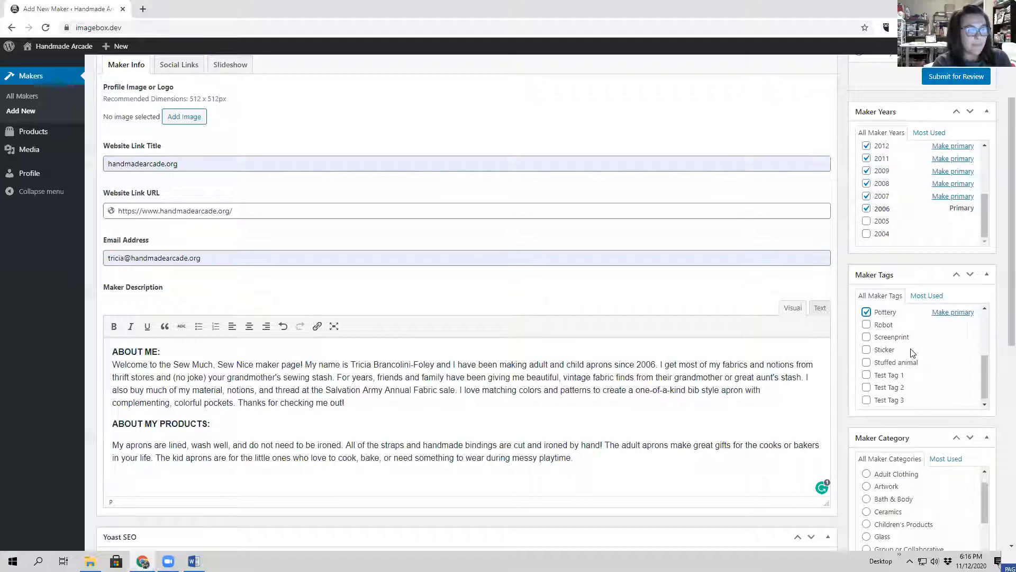
pyautogui.click(867, 364)
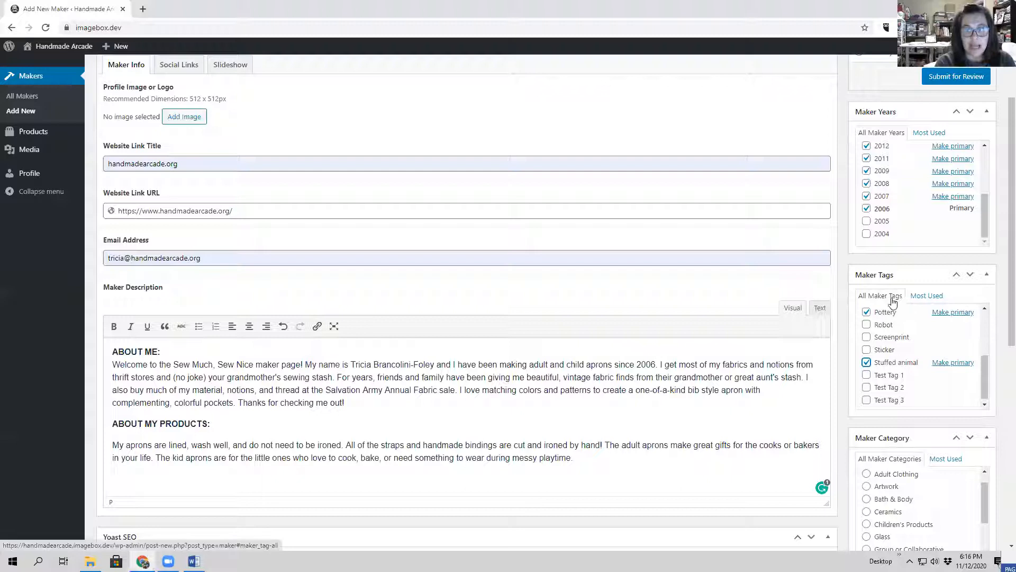
# Review the selected Maker Tags and look over the available Maker Category options.
pyautogui.moveTo(985, 368); pyautogui.dragTo(987, 325)
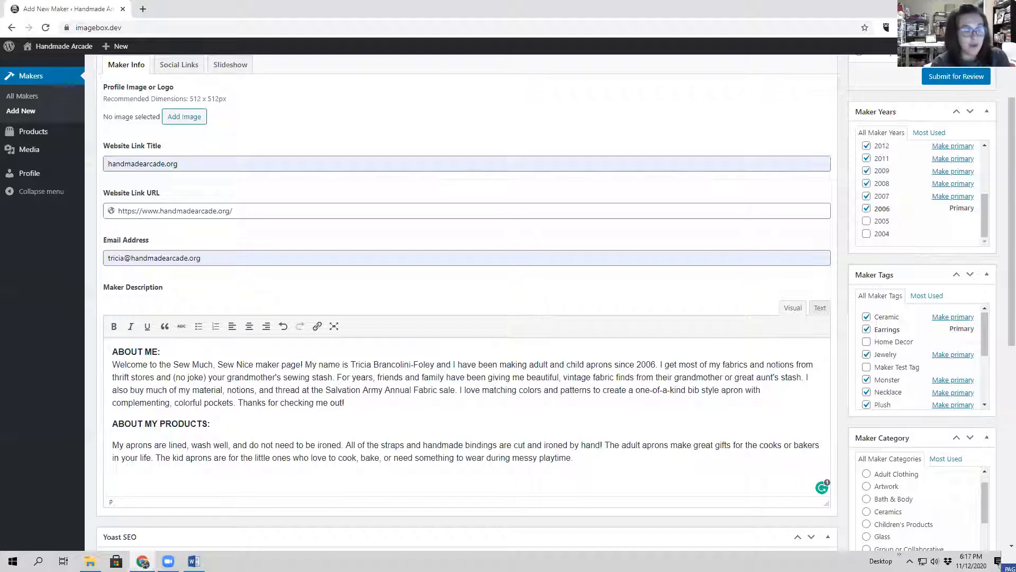
pyautogui.scroll(-3, 941, 400)
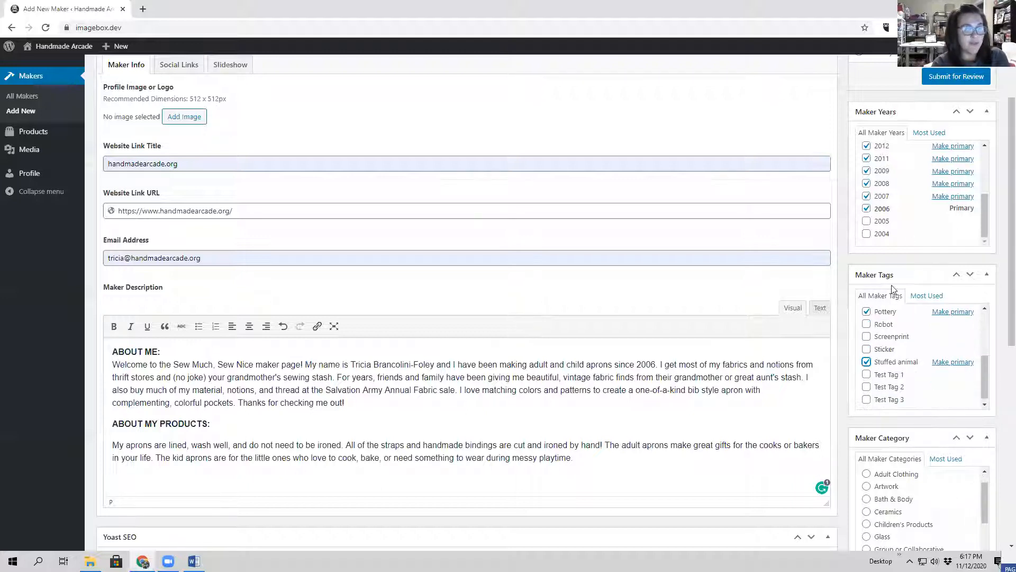
pyautogui.scroll(-3, 999, 222)
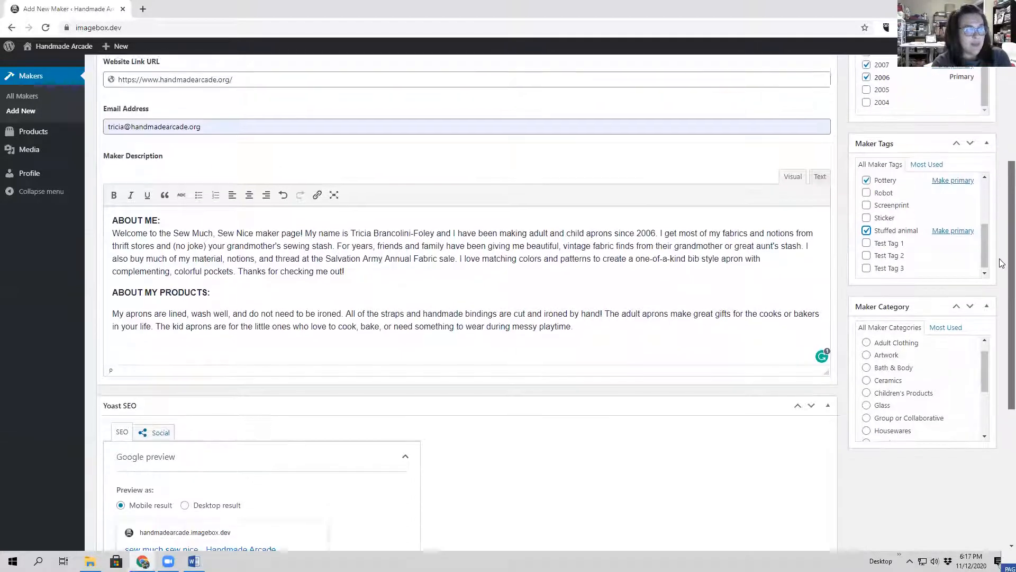
pyautogui.scroll(-2, 1000, 263)
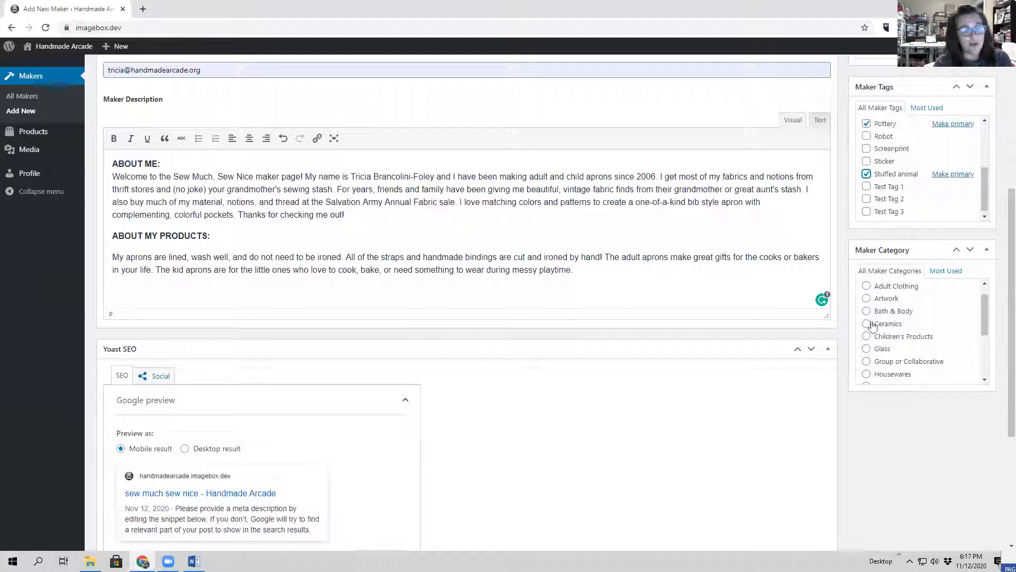
pyautogui.moveTo(982, 313); pyautogui.dragTo(985, 282)
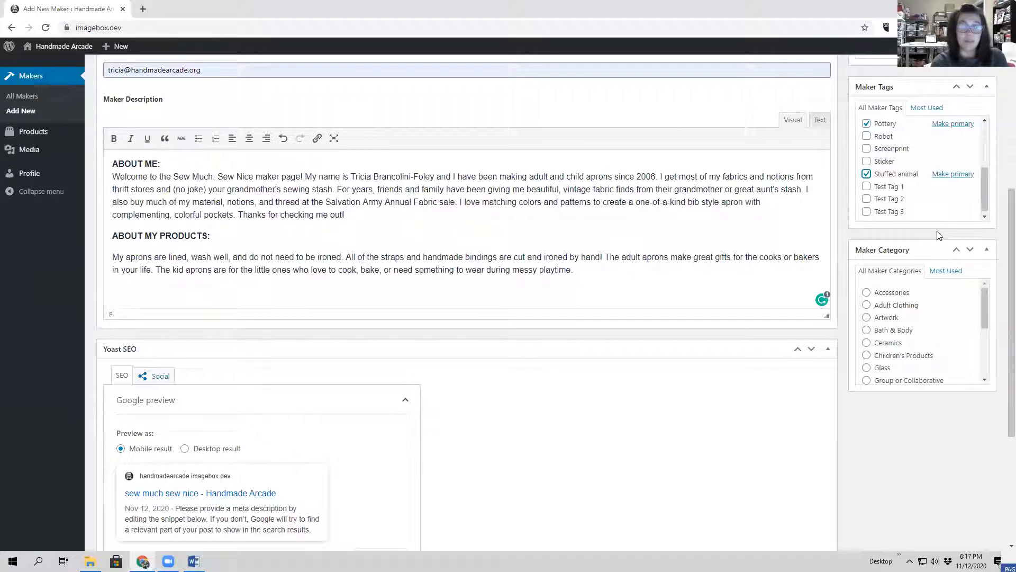
# Try Accessories and Adult Clothing as the Maker Category, and settle on Housewares.
pyautogui.click(902, 293)
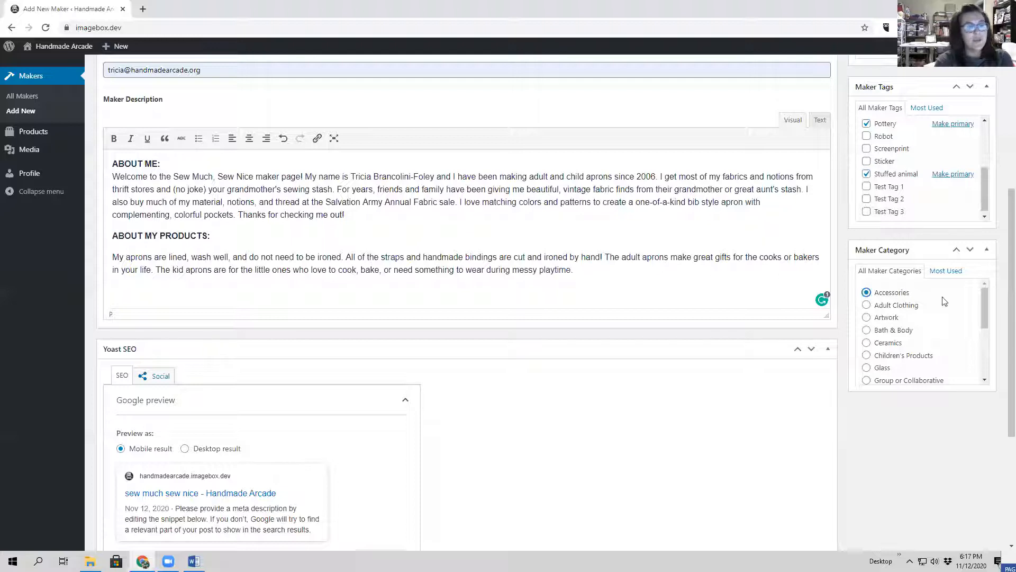
pyautogui.click(895, 349)
pyautogui.click(895, 307)
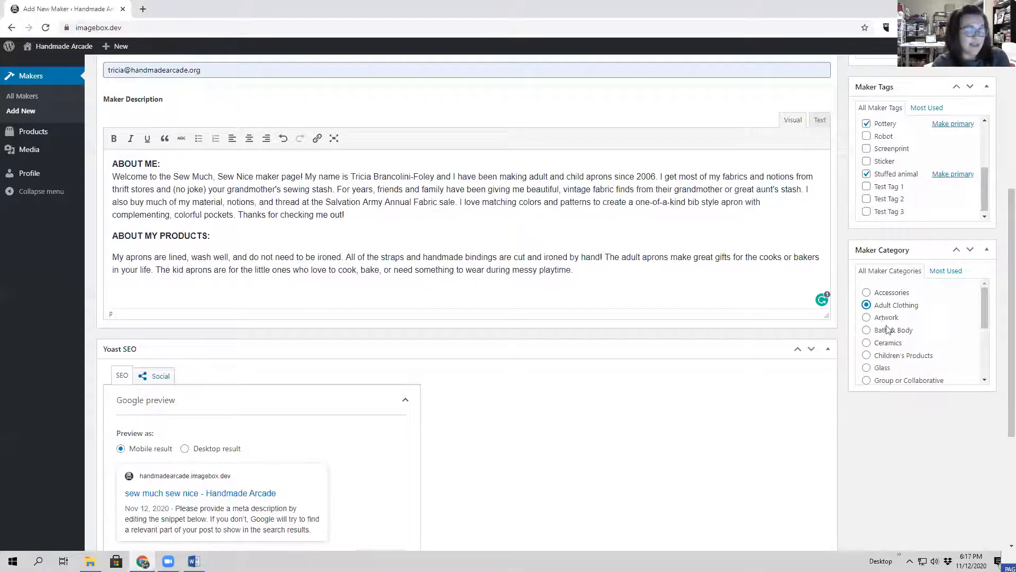
pyautogui.moveTo(982, 307); pyautogui.dragTo(979, 342)
pyautogui.click(867, 324)
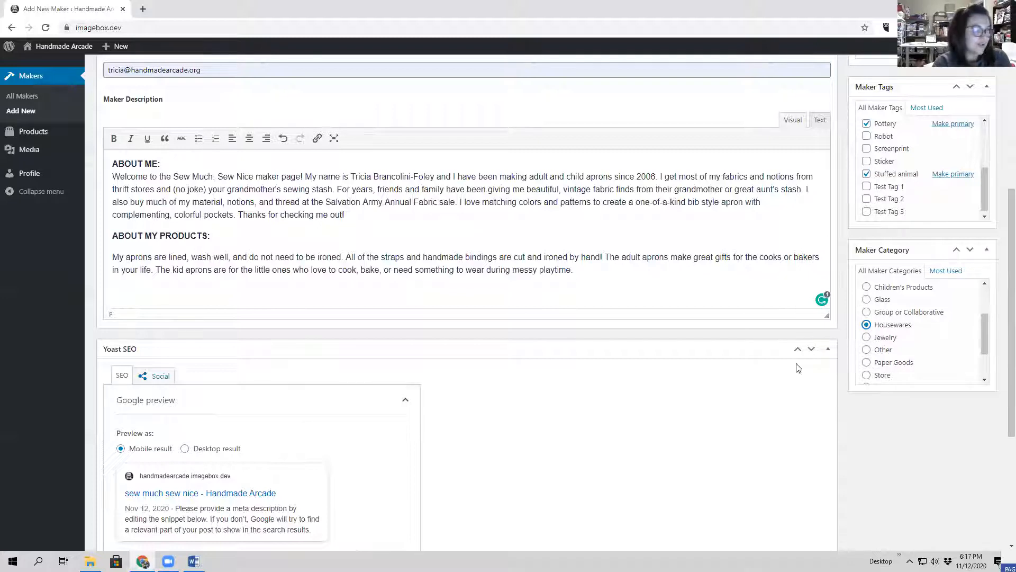
# Collapse the Yoast SEO section below the maker description.
pyautogui.scroll(-2, 253, 428)
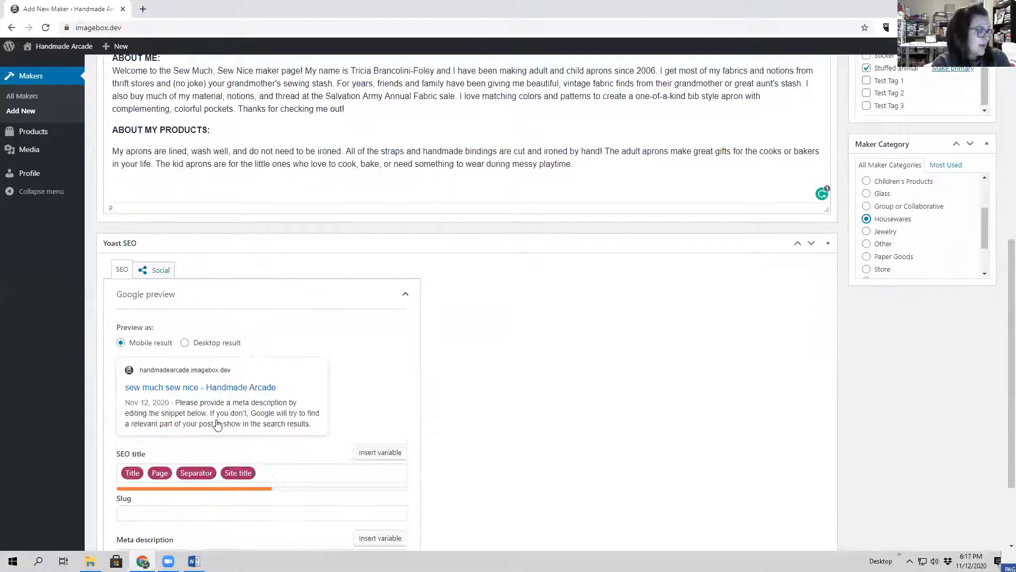
pyautogui.scroll(-2, 349, 254)
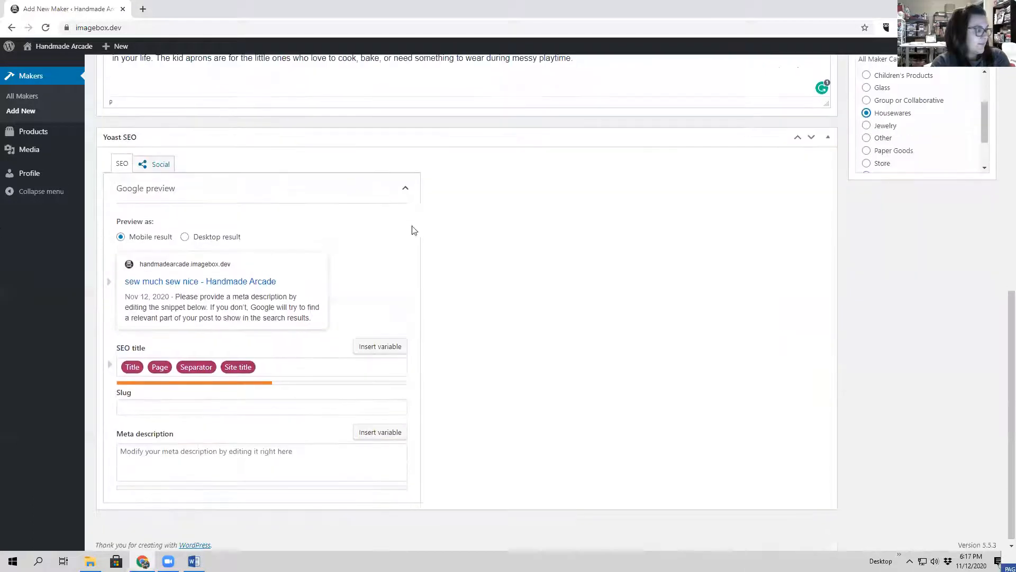
pyautogui.moveTo(122, 293); pyautogui.dragTo(530, 288)
pyautogui.click(699, 296)
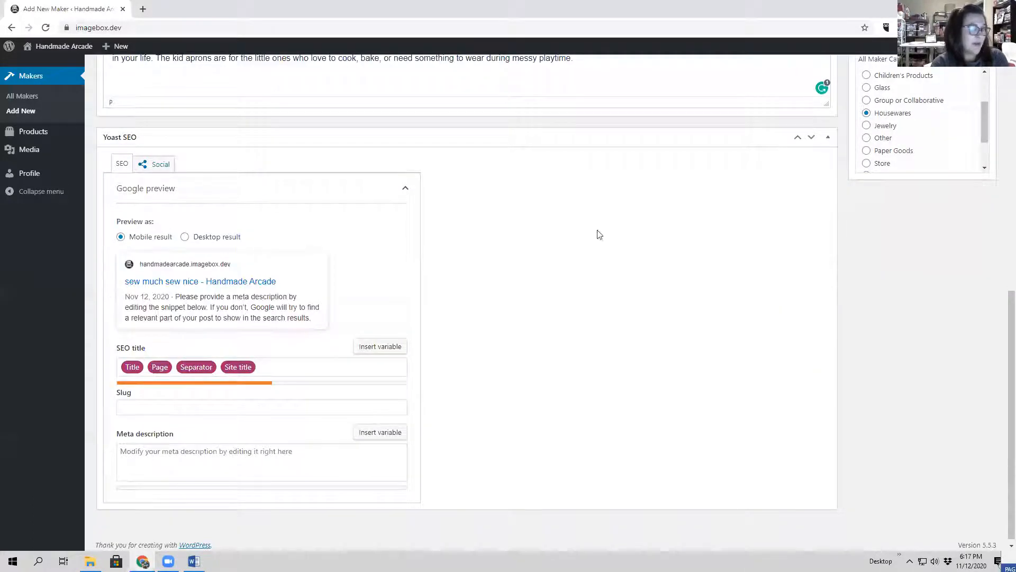
pyautogui.click(827, 138)
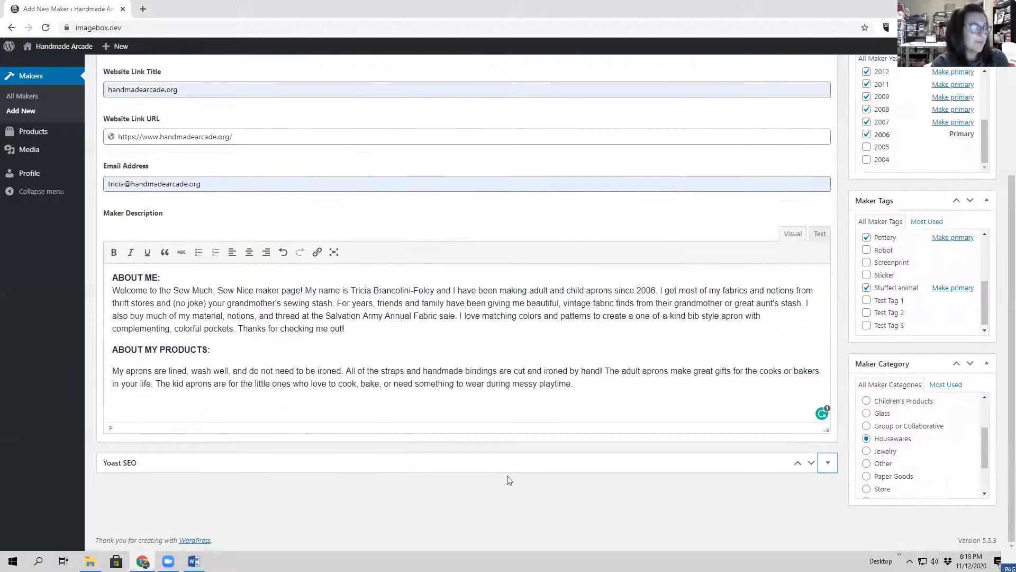
# Save the new maker page as a draft and open its preview.
pyautogui.scroll(4, 614, 318)
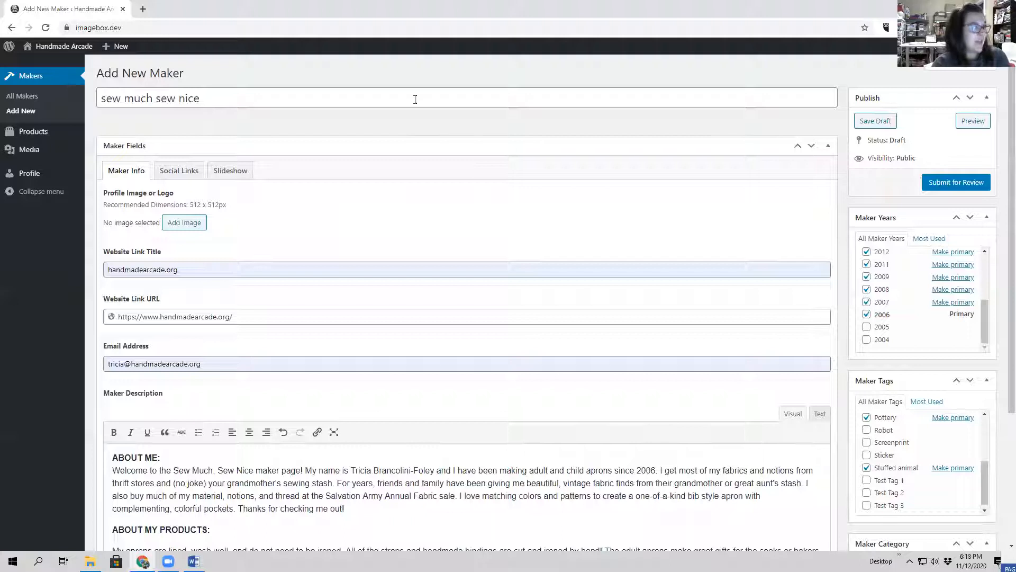
pyautogui.click(872, 125)
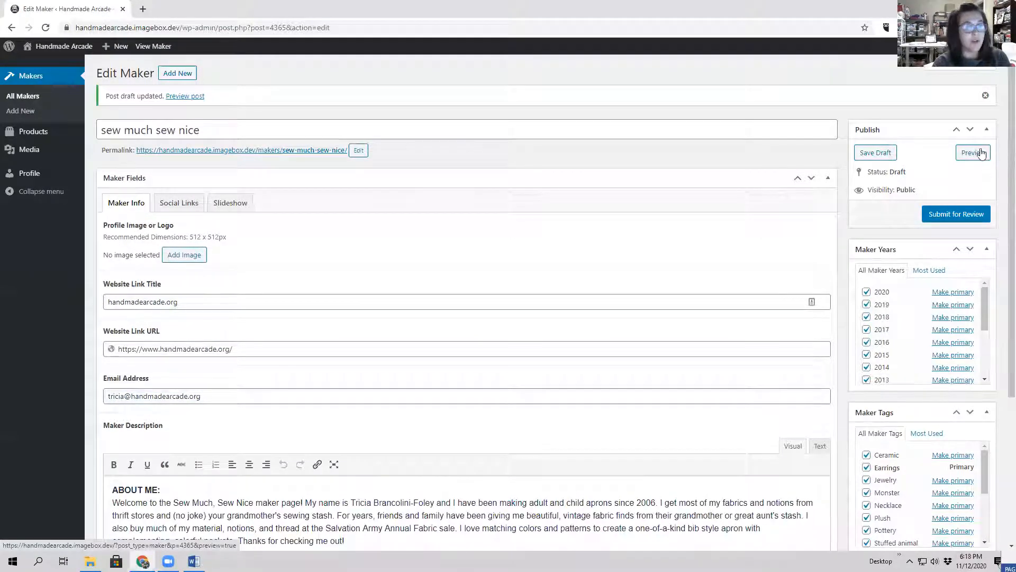
pyautogui.click(973, 153)
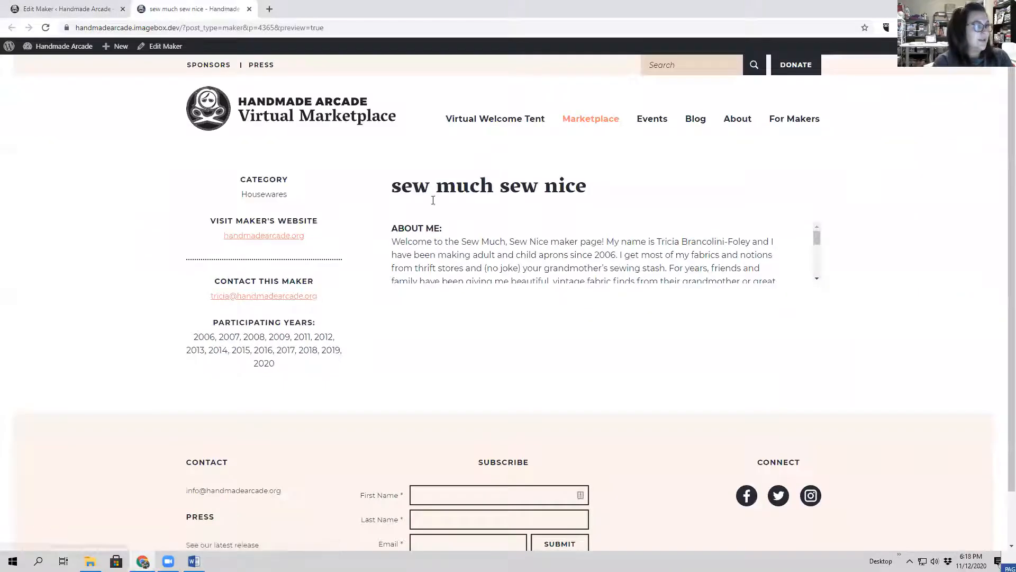
# Check the preview's title, category link, participating years and description, and return to the maker's edit page to look over its fields.
pyautogui.moveTo(398, 186); pyautogui.dragTo(587, 188)
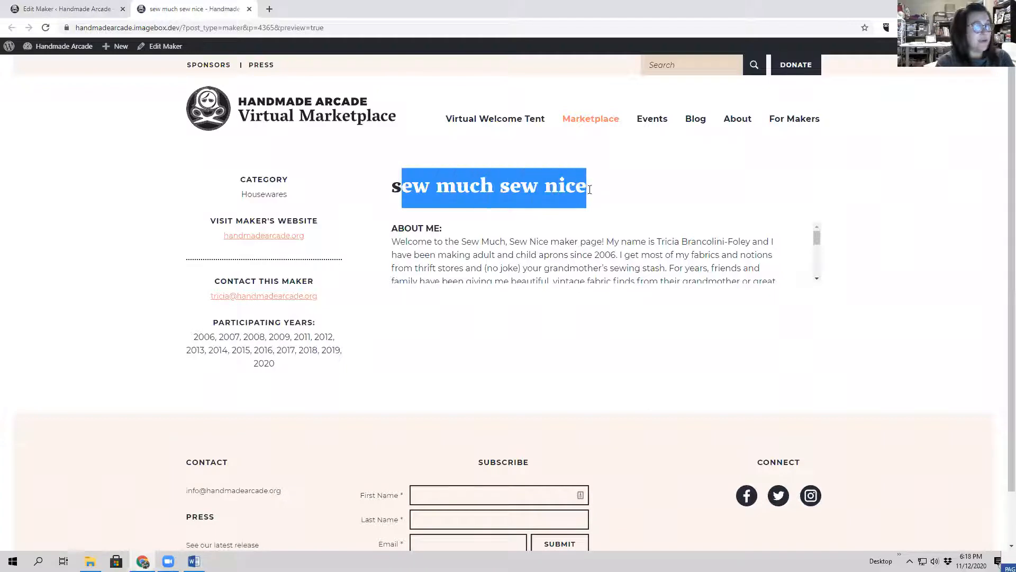
pyautogui.click(277, 195)
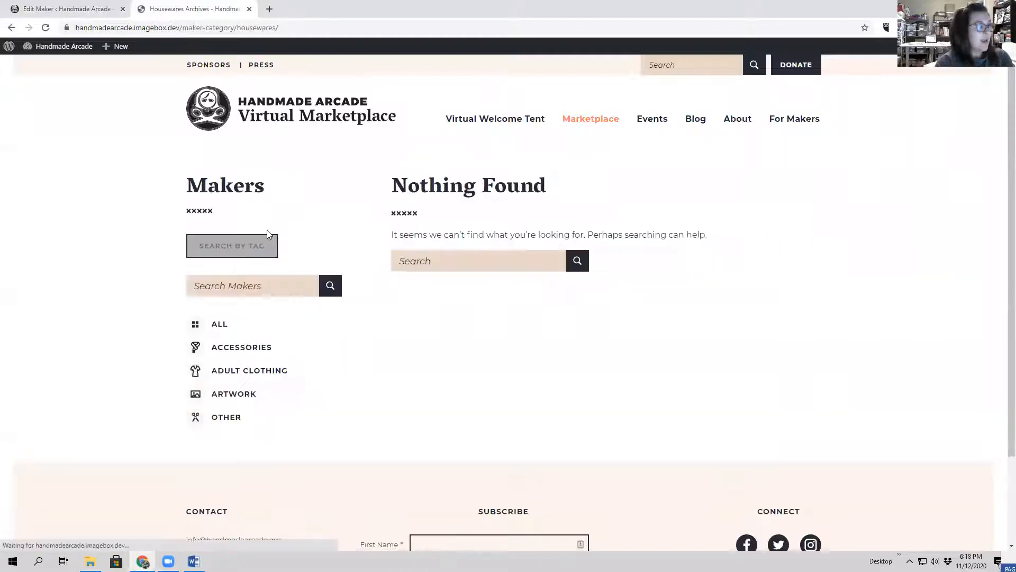
pyautogui.click(6, 29)
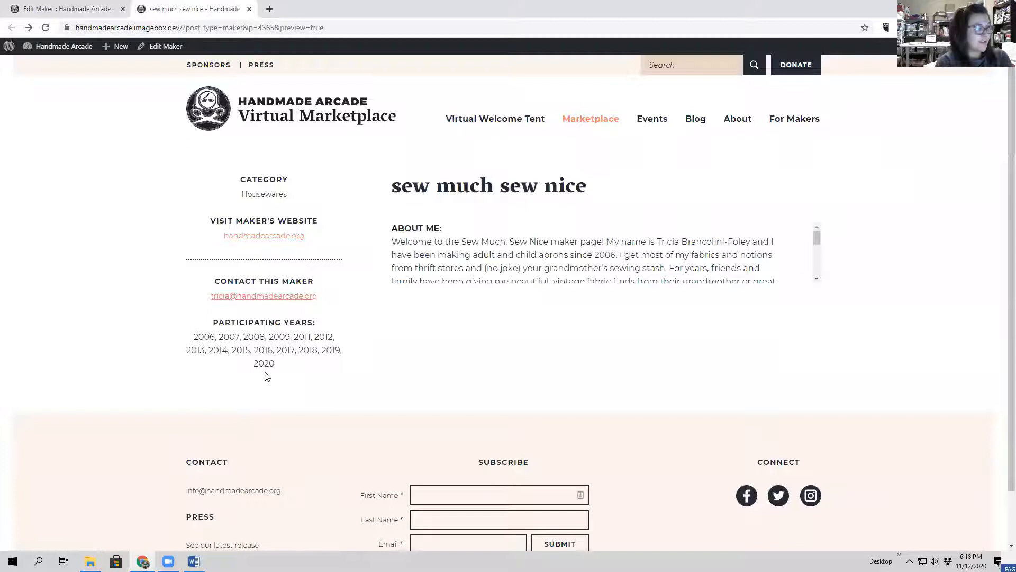
pyautogui.moveTo(817, 236)
pyautogui.mouseDown()
pyautogui.moveTo(814, 279)
pyautogui.moveTo(816, 228)
pyautogui.mouseUp()
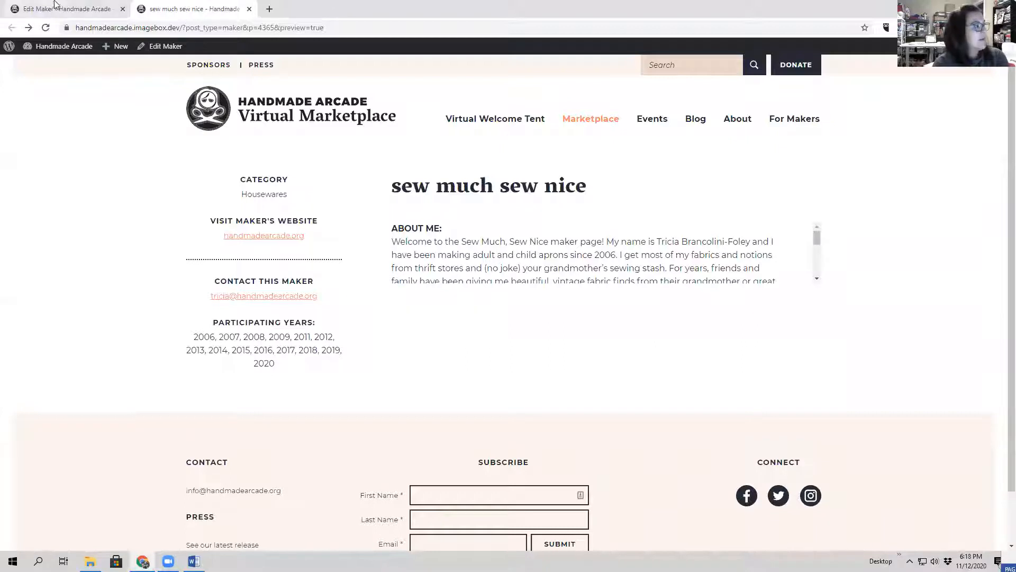
pyautogui.click(95, 5)
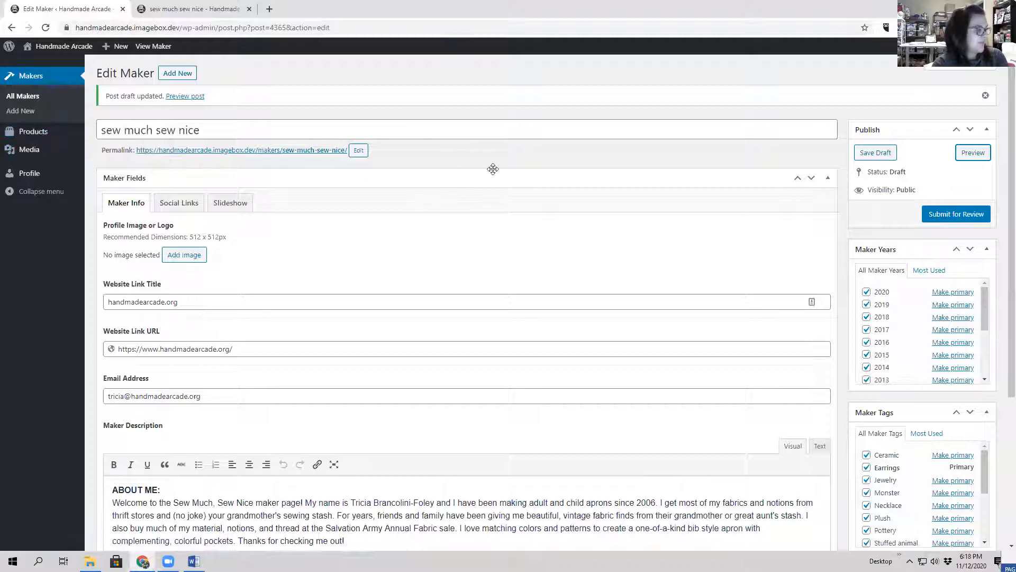
pyautogui.scroll(-4, 493, 169)
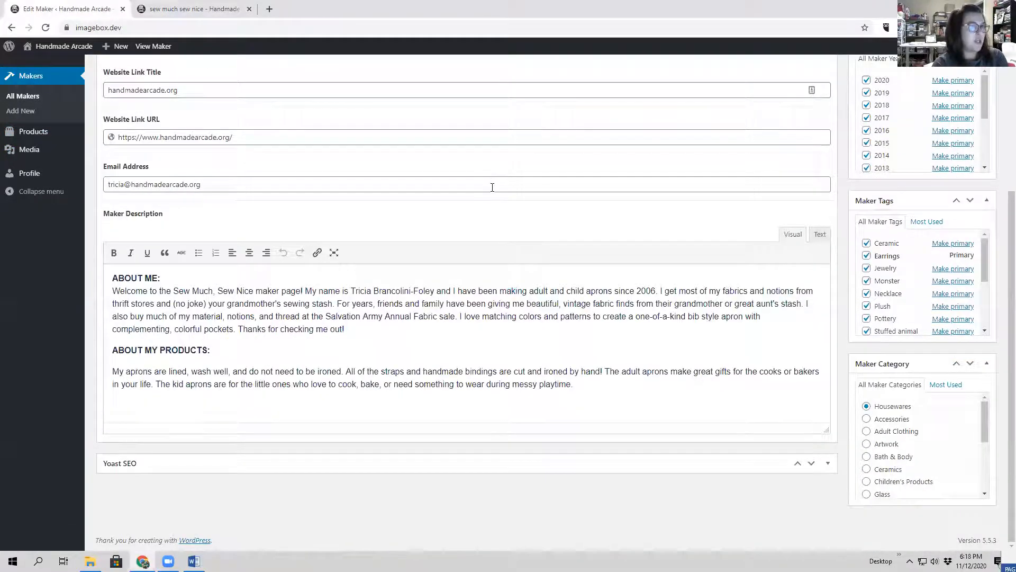
pyautogui.scroll(4, 493, 187)
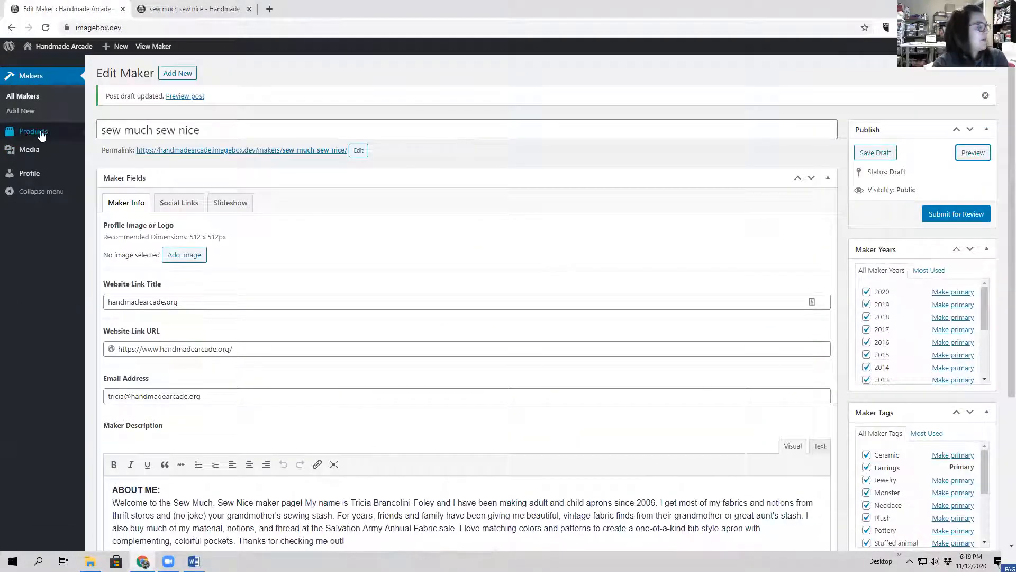
# Look at the product list and the new product form, and reopen the "sew much sew nice" draft for editing.
pyautogui.click(36, 132)
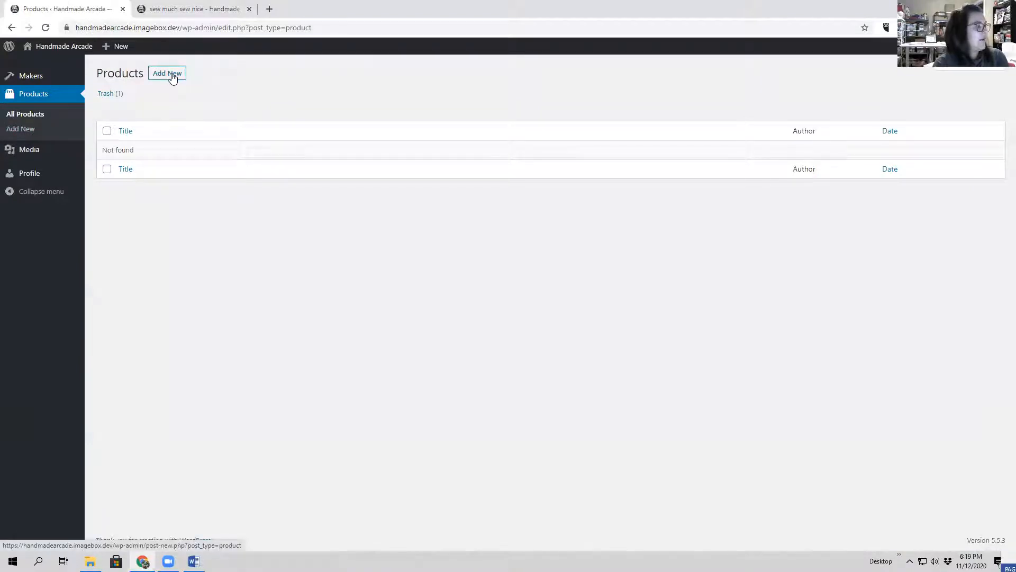
pyautogui.click(171, 76)
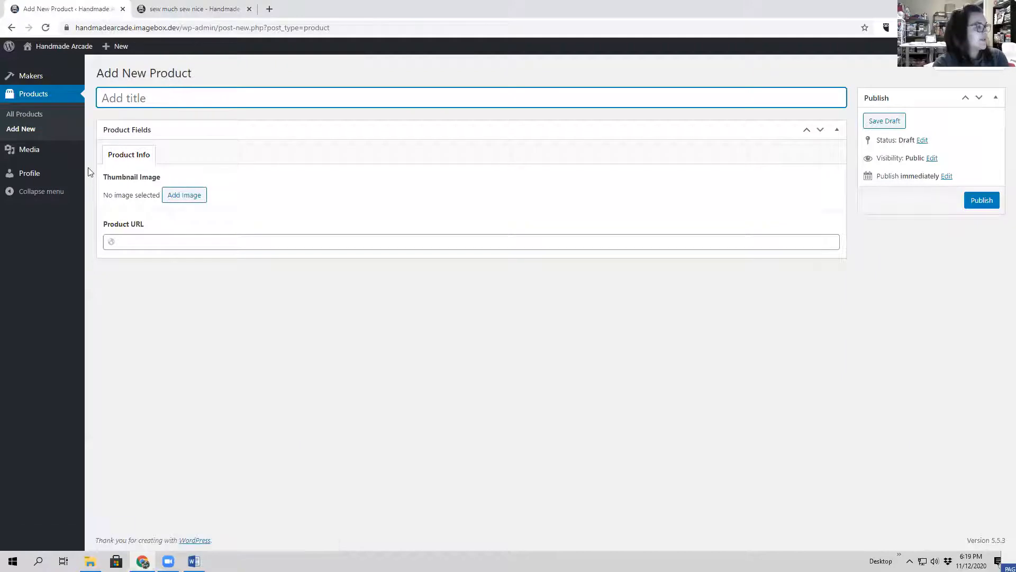
pyautogui.click(36, 79)
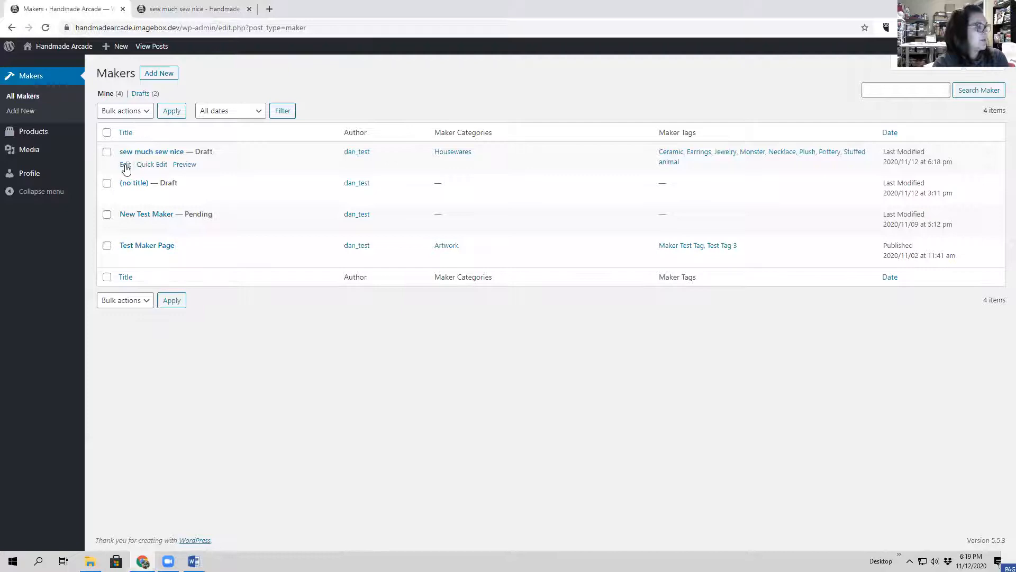
pyautogui.click(125, 167)
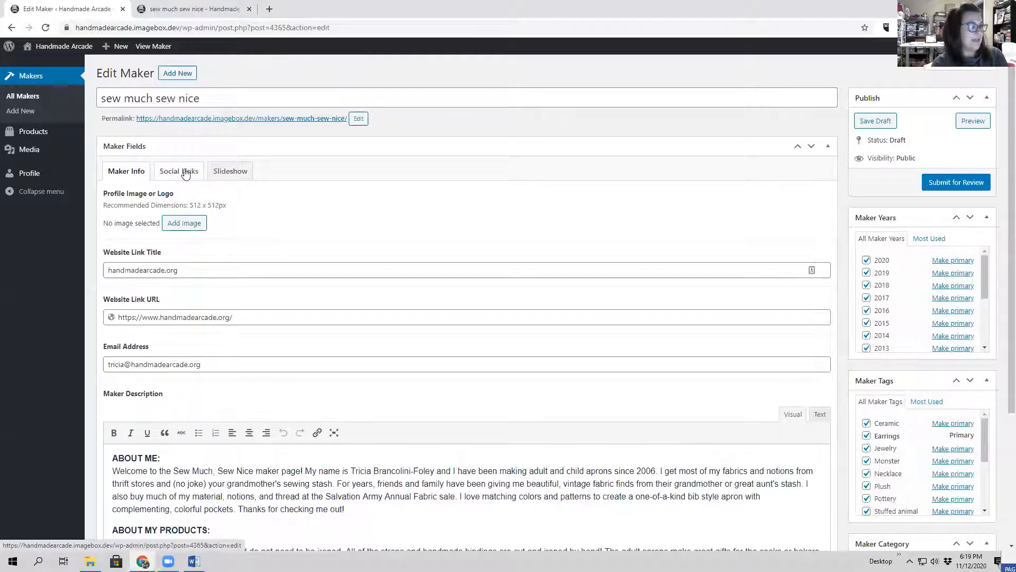
# Upload HAlogo.png from the HAVM-Deliverables folder and set it as the maker's profile image or logo.
pyautogui.click(193, 225)
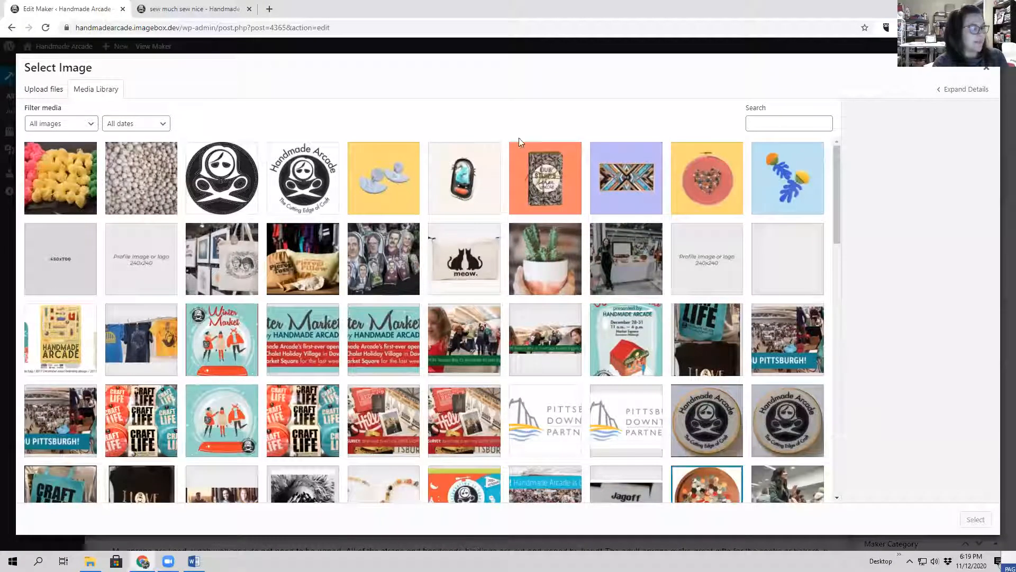
pyautogui.moveTo(837, 190)
pyautogui.mouseDown()
pyautogui.moveTo(819, 357)
pyautogui.moveTo(828, 520)
pyautogui.moveTo(835, 208)
pyautogui.mouseUp()
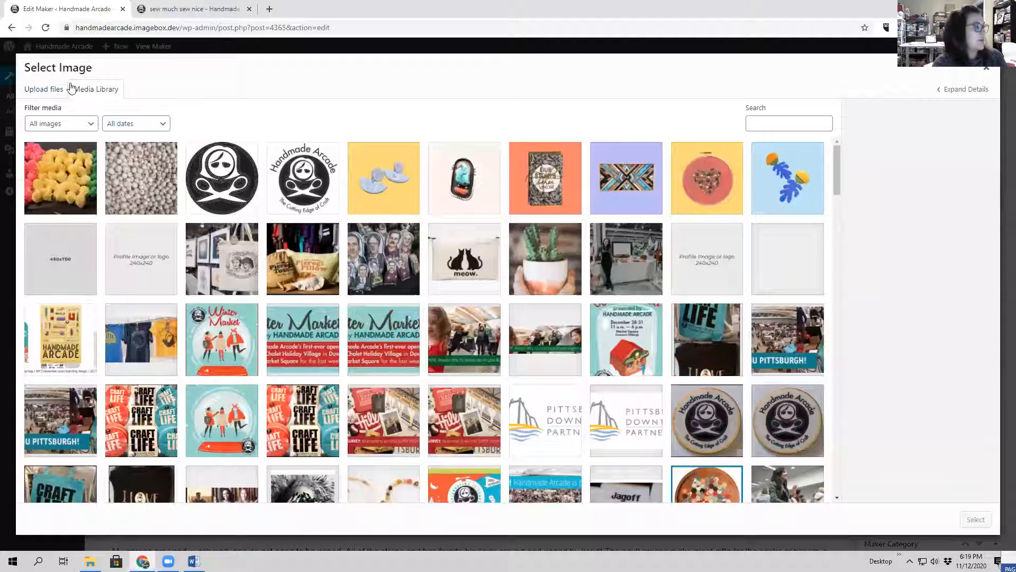
pyautogui.click(45, 90)
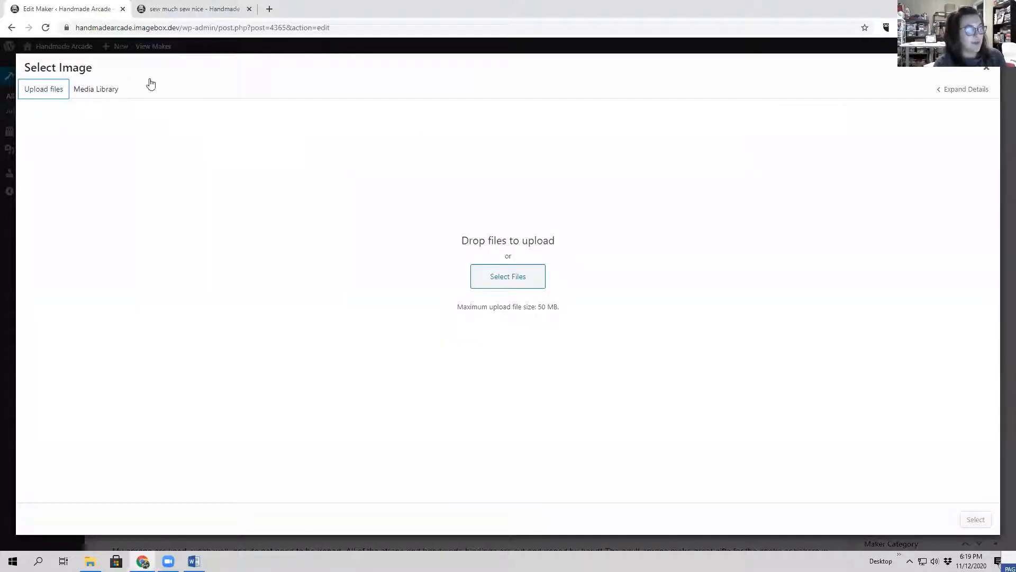
pyautogui.click(516, 281)
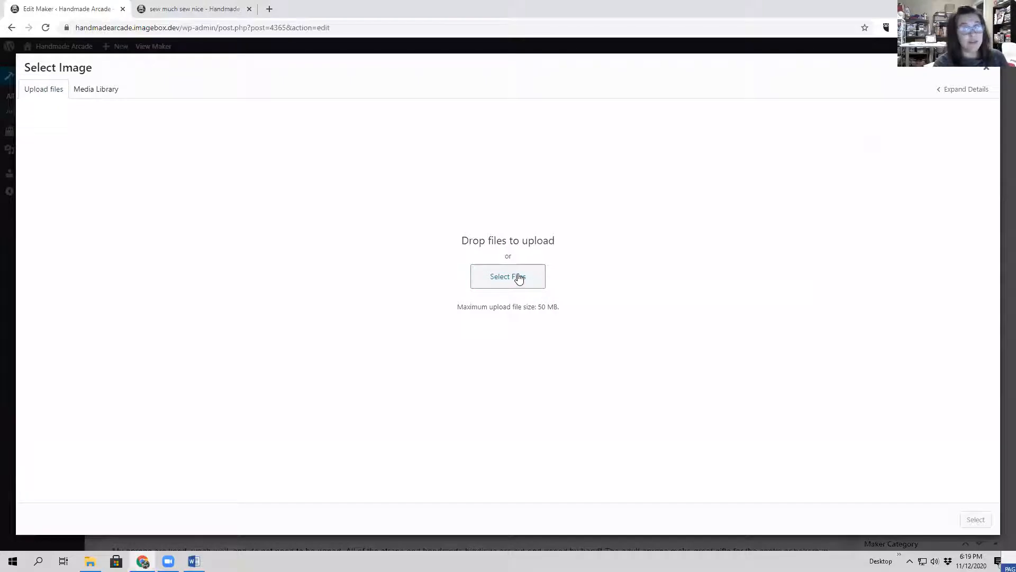
pyautogui.click(520, 277)
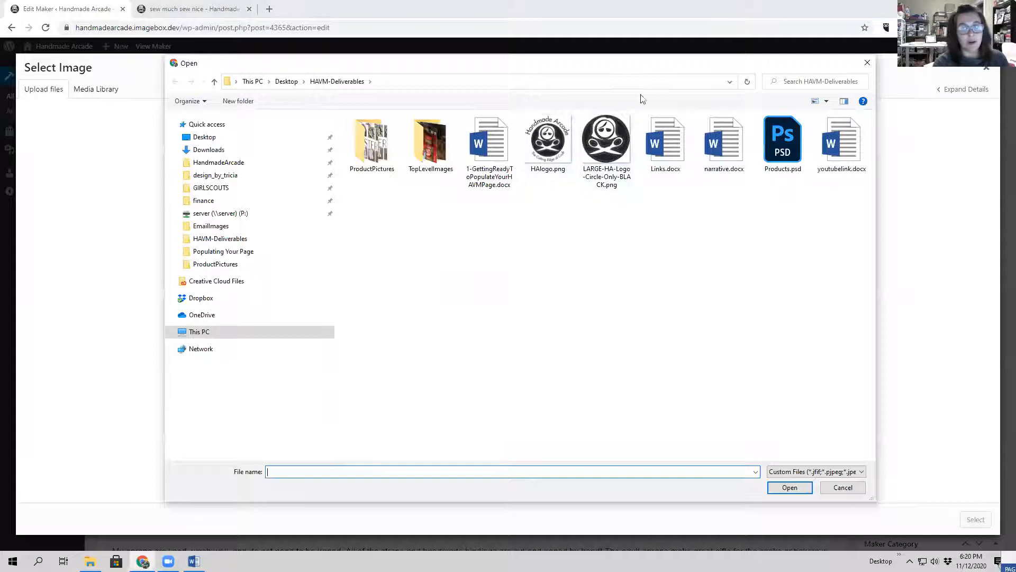
pyautogui.click(522, 125)
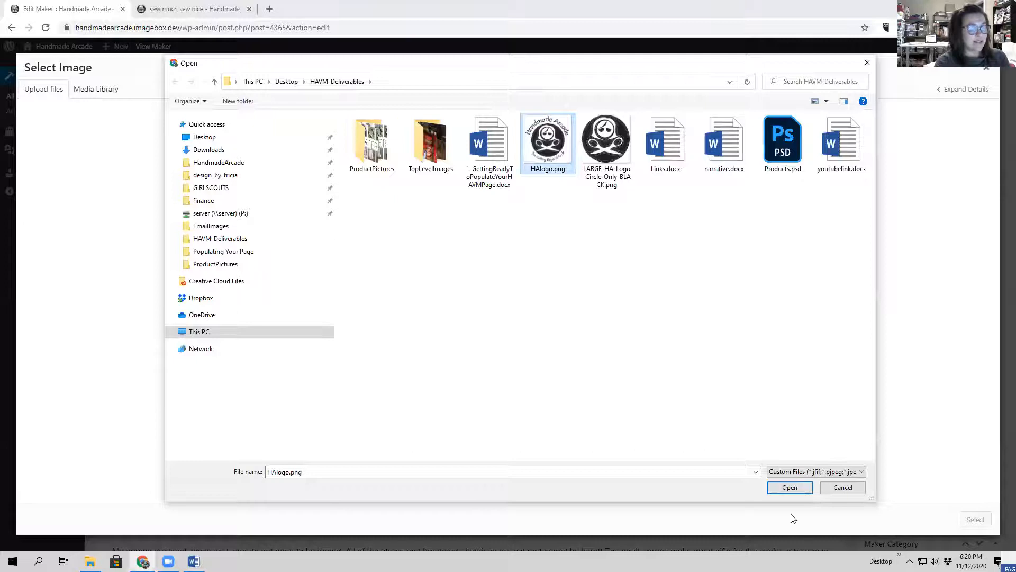
pyautogui.click(790, 487)
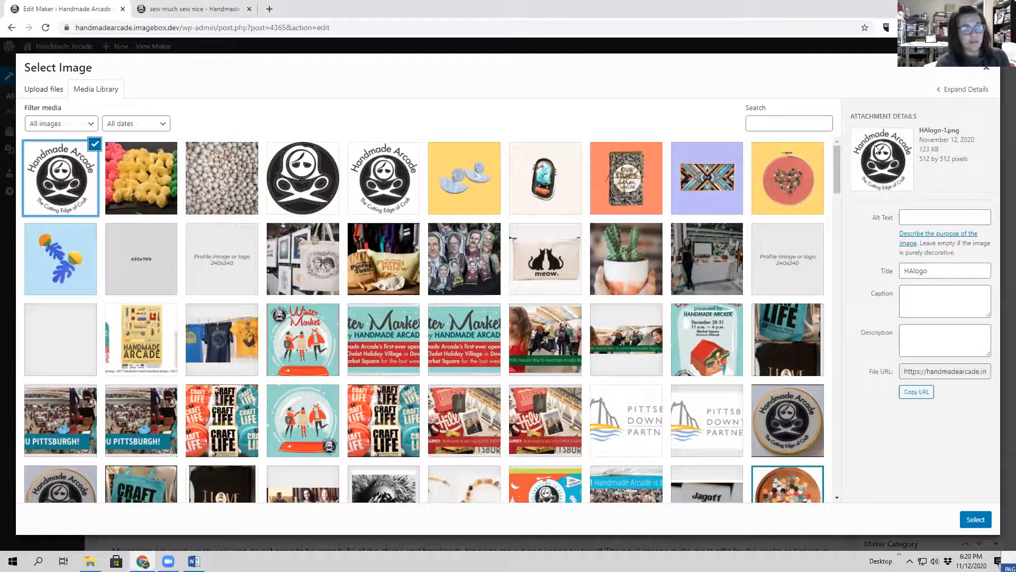
pyautogui.click(978, 519)
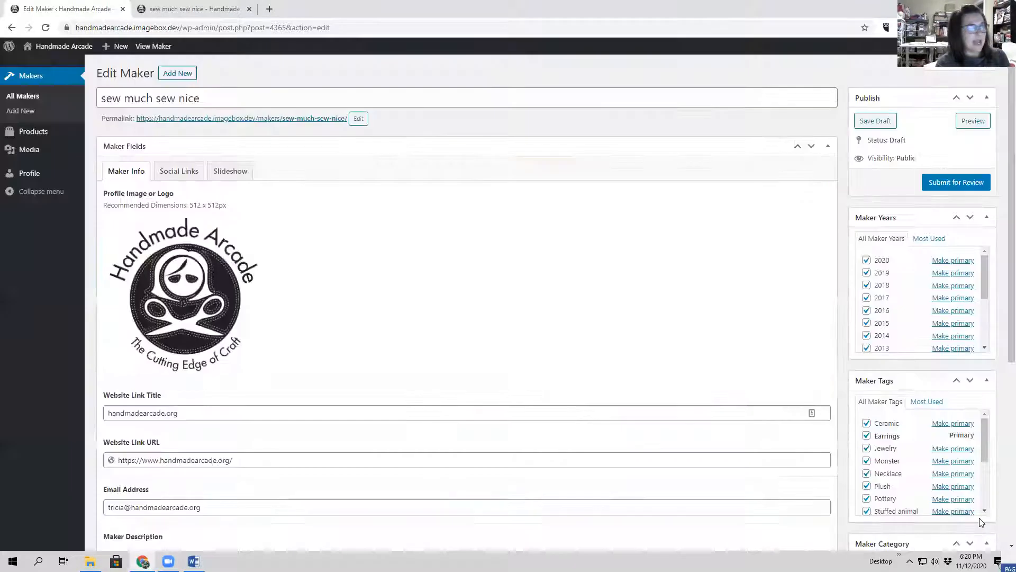
# Preview the maker page to check how the logo is displayed, and return to the edit page.
pyautogui.moveTo(211, 291)
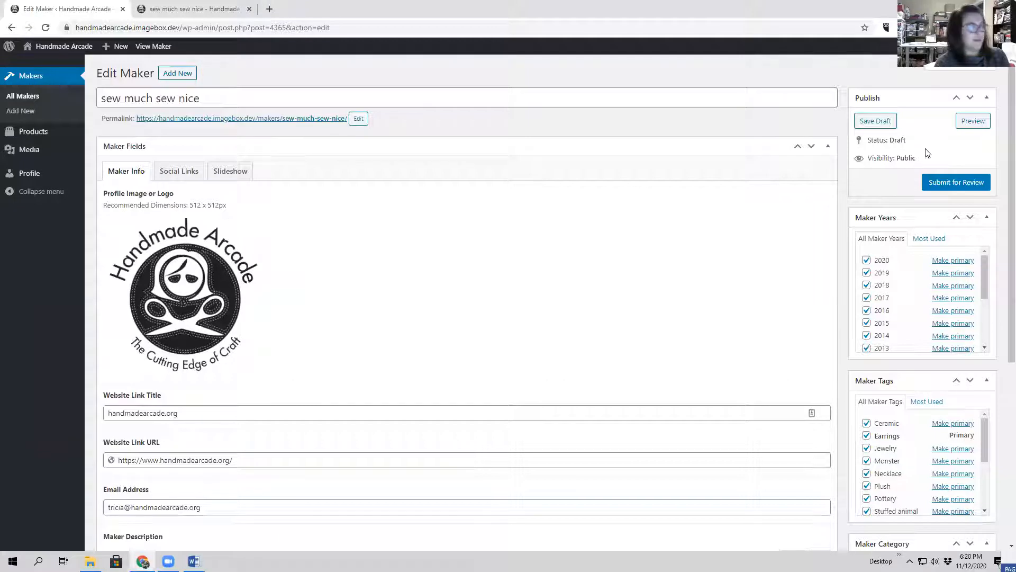
pyautogui.click(969, 126)
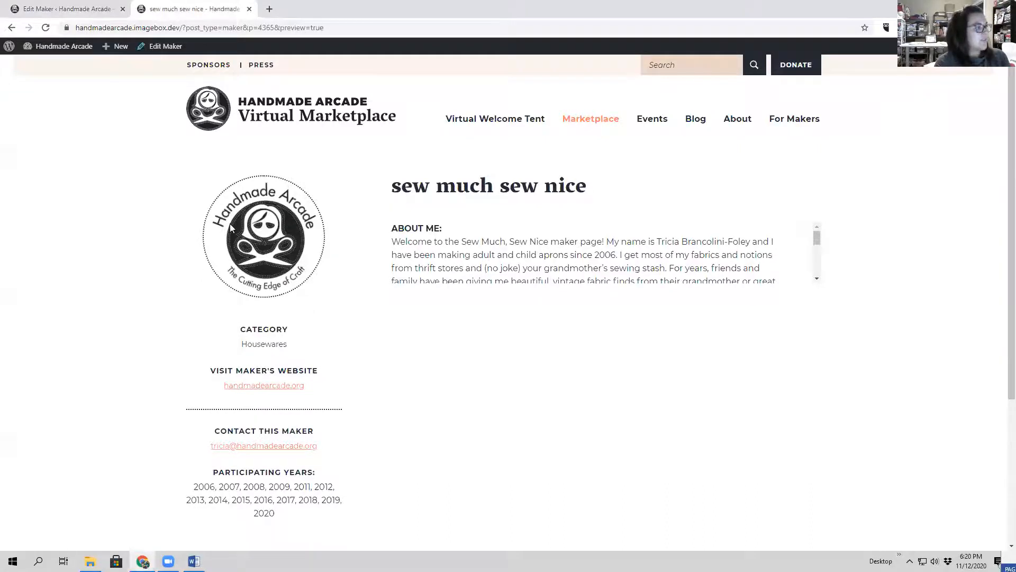
pyautogui.click(84, 11)
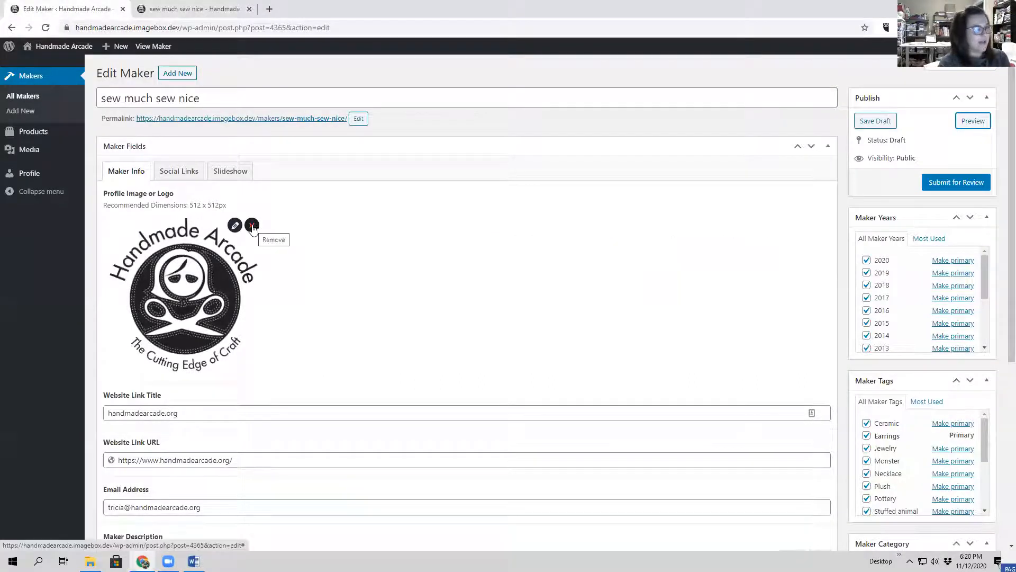
# Replace the profile image with LARGE-HA-Logo-Circle-Only-BLACK.png uploaded from HAVM-Deliverables, and check it in the maker page preview.
pyautogui.click(251, 226)
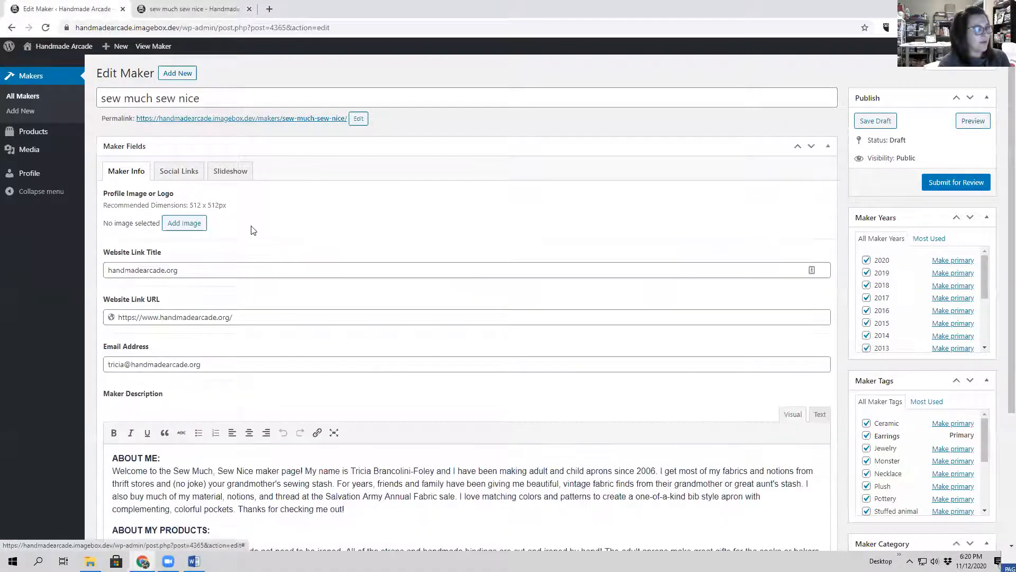
pyautogui.click(181, 224)
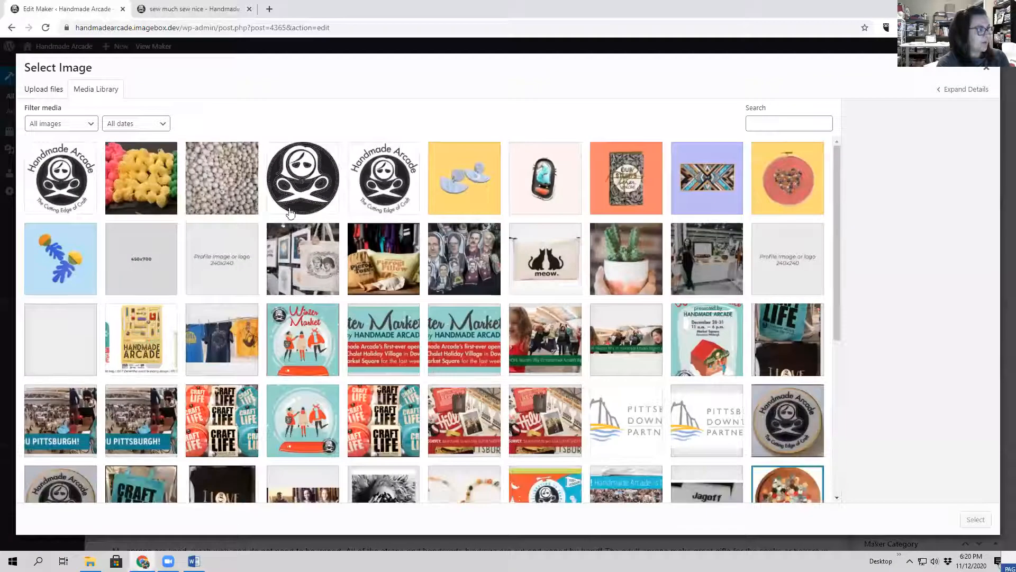
pyautogui.click(43, 90)
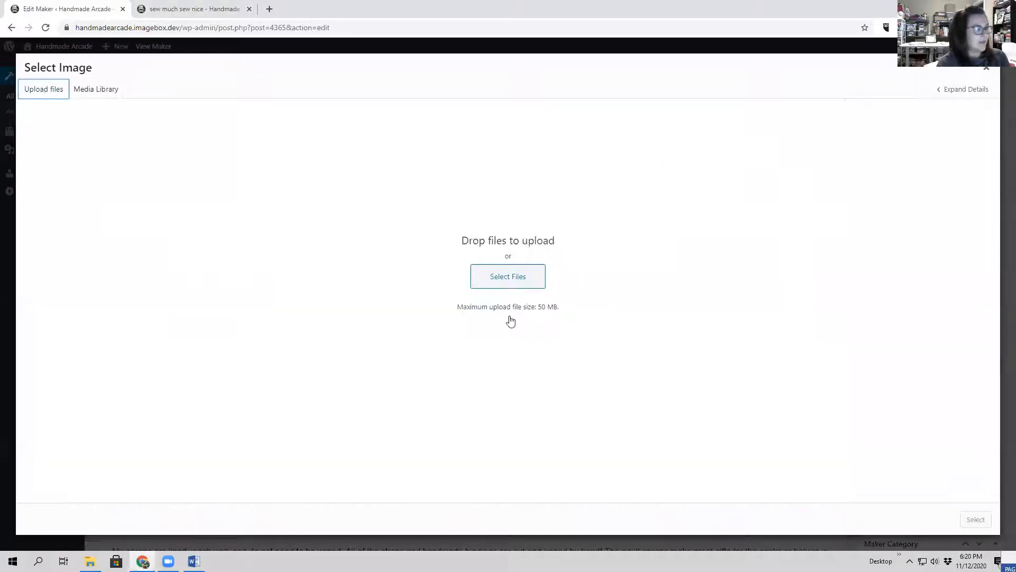
pyautogui.click(510, 280)
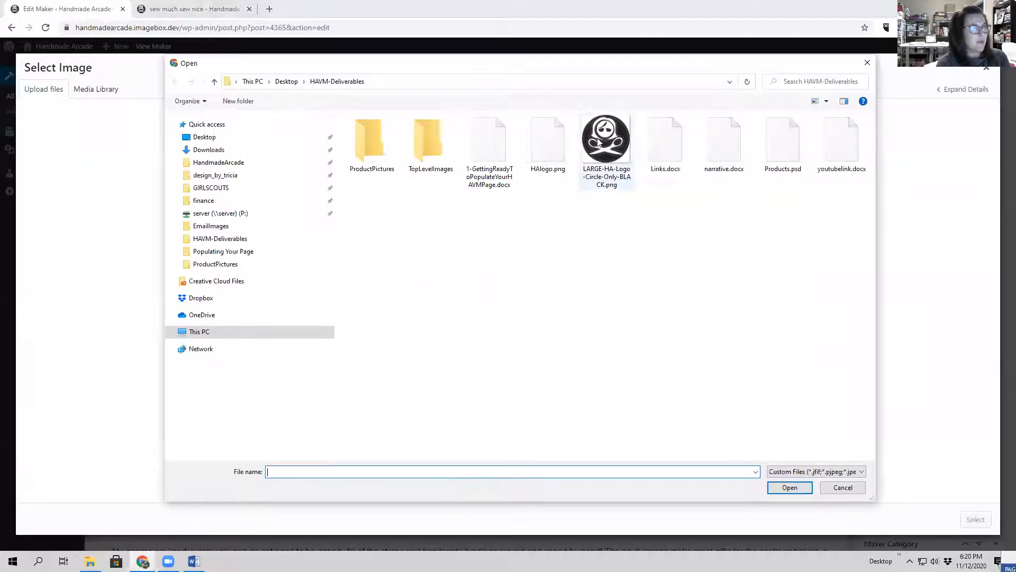
pyautogui.click(606, 140)
pyautogui.click(786, 488)
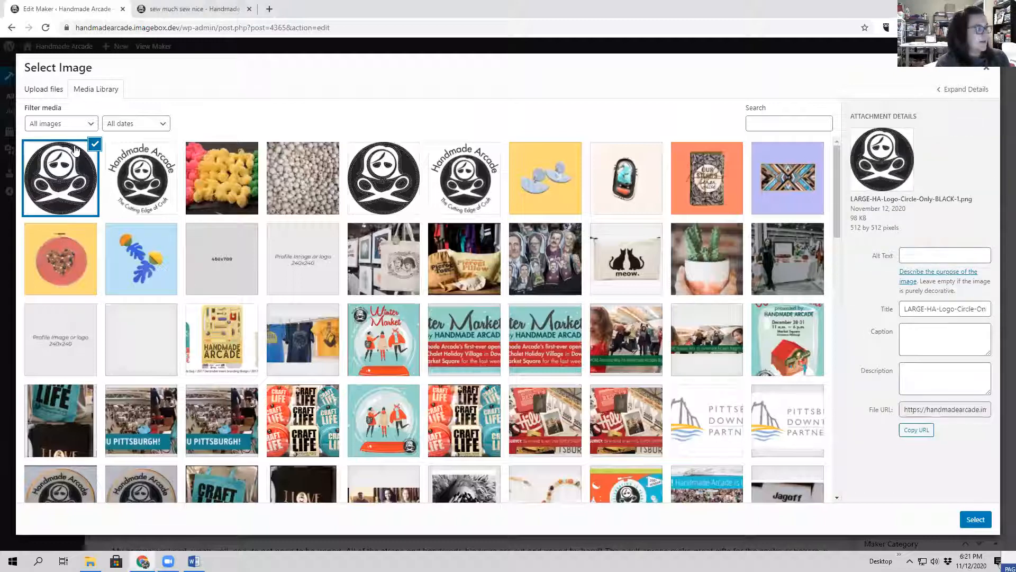
pyautogui.click(970, 523)
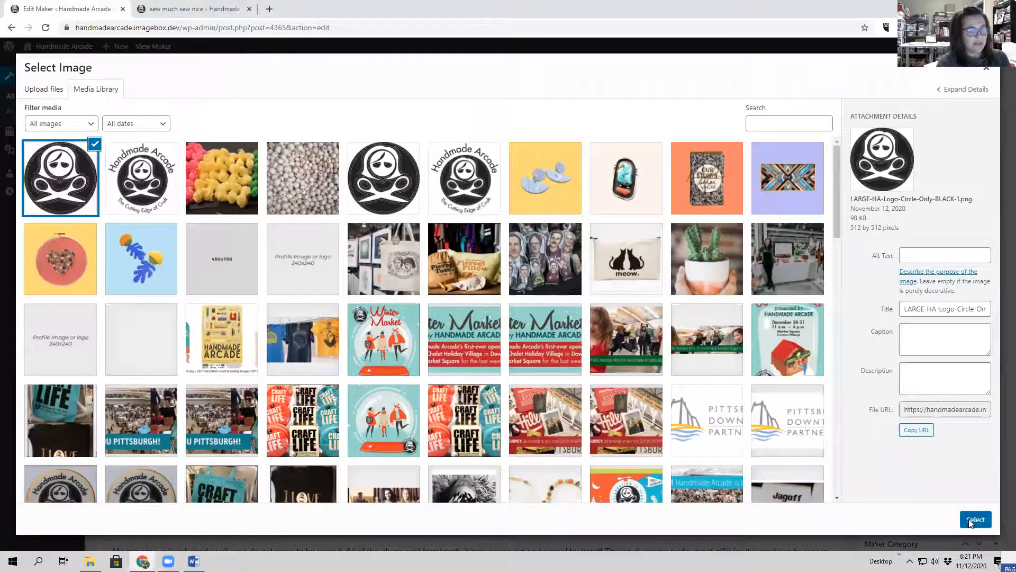
pyautogui.click(974, 121)
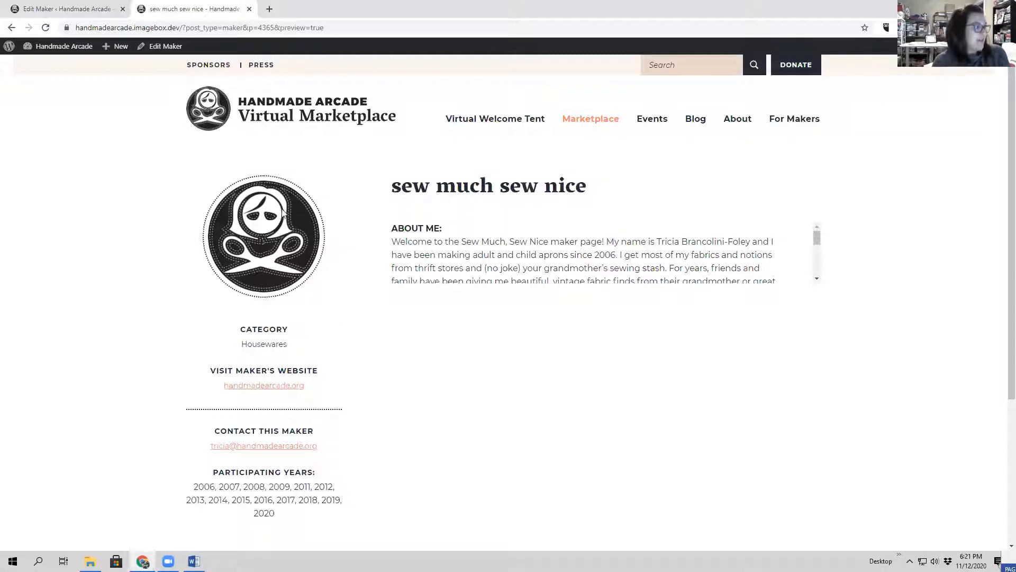
pyautogui.click(74, 6)
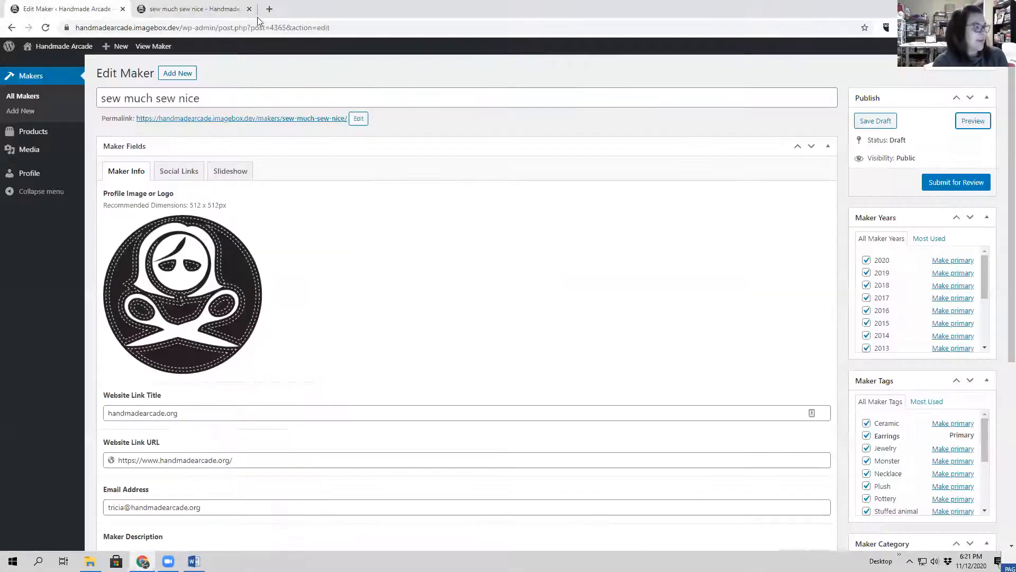
pyautogui.click(180, 170)
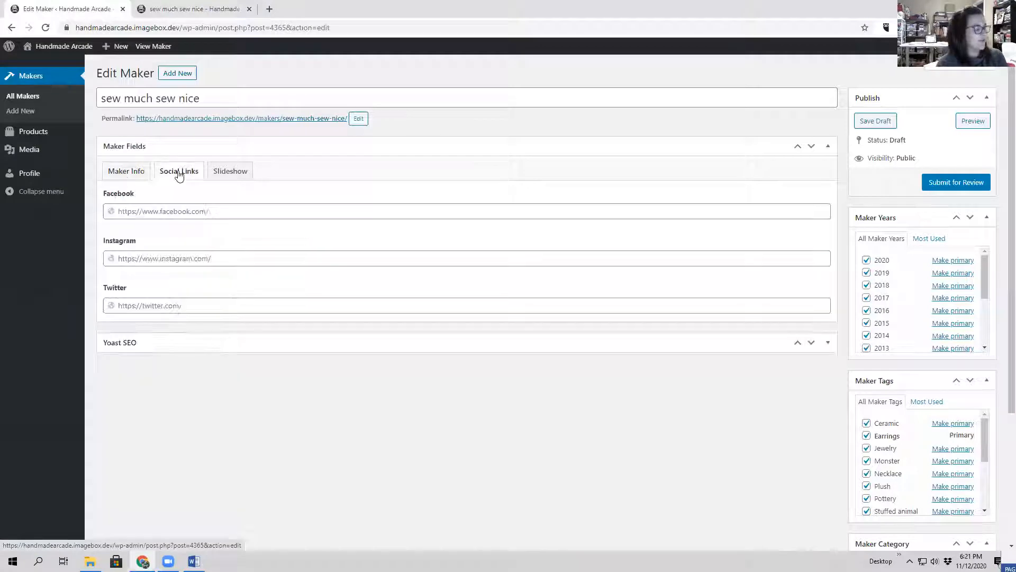
pyautogui.click(213, 207)
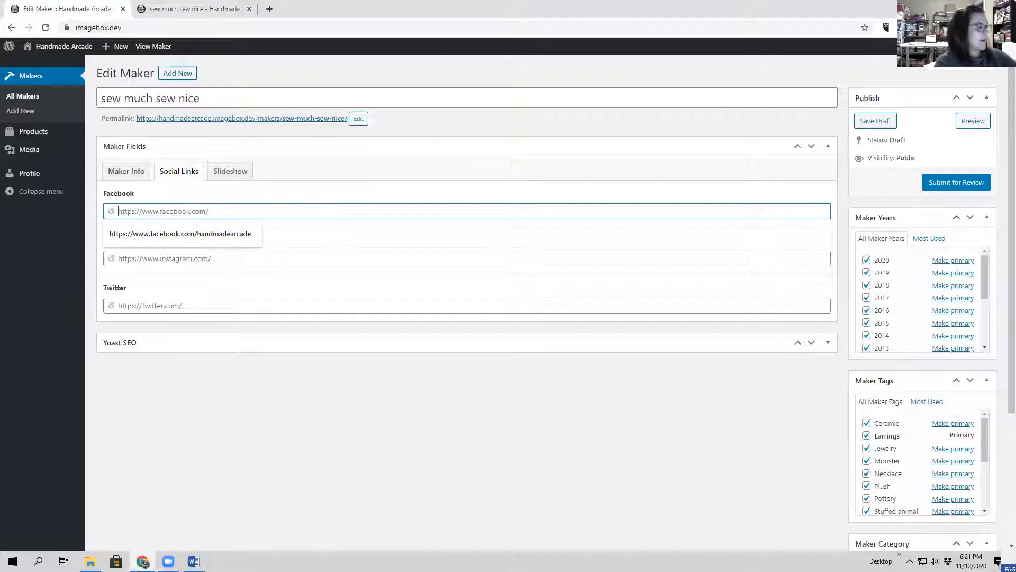
pyautogui.click(195, 236)
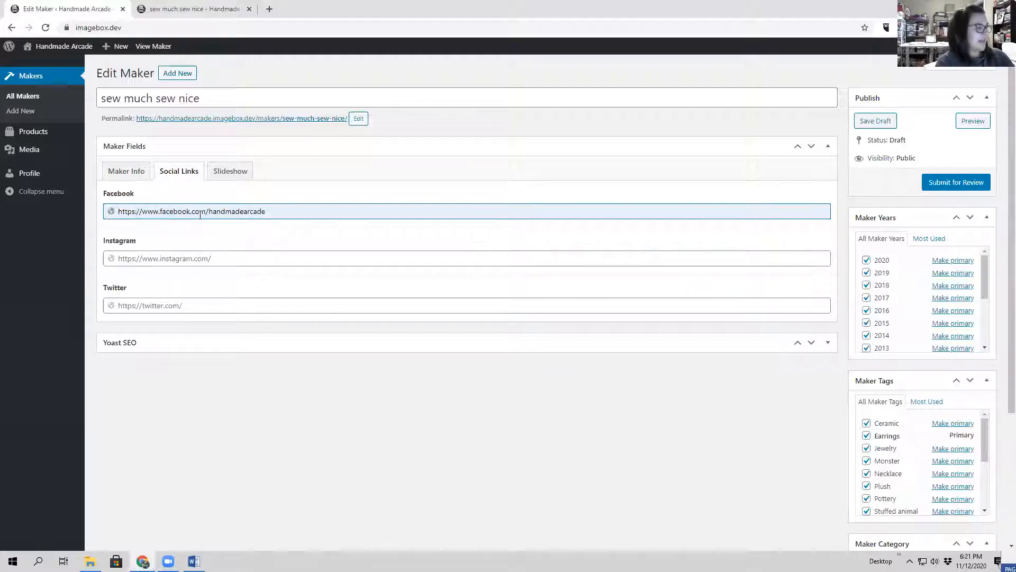
pyautogui.click(192, 258)
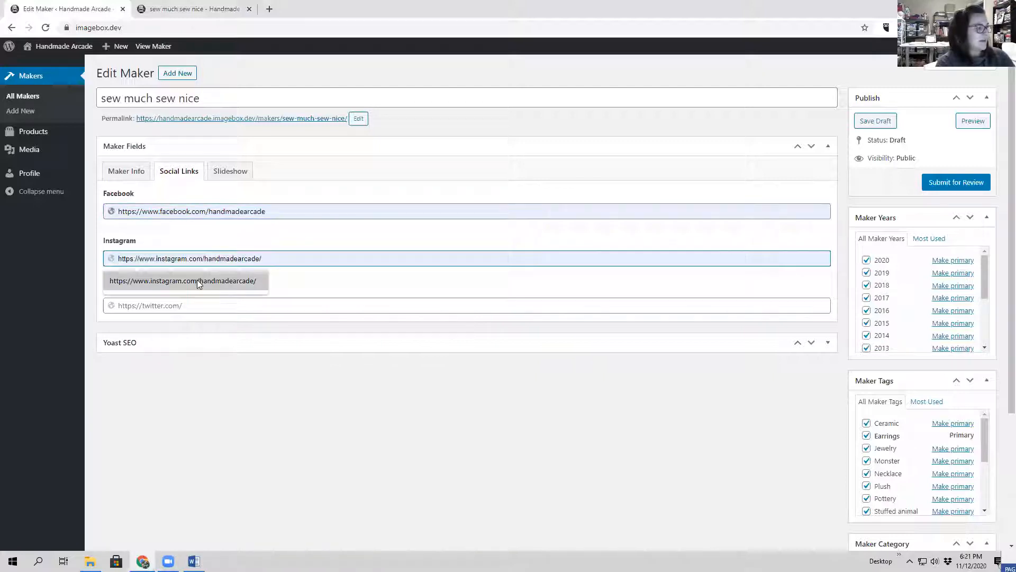
pyautogui.click(198, 282)
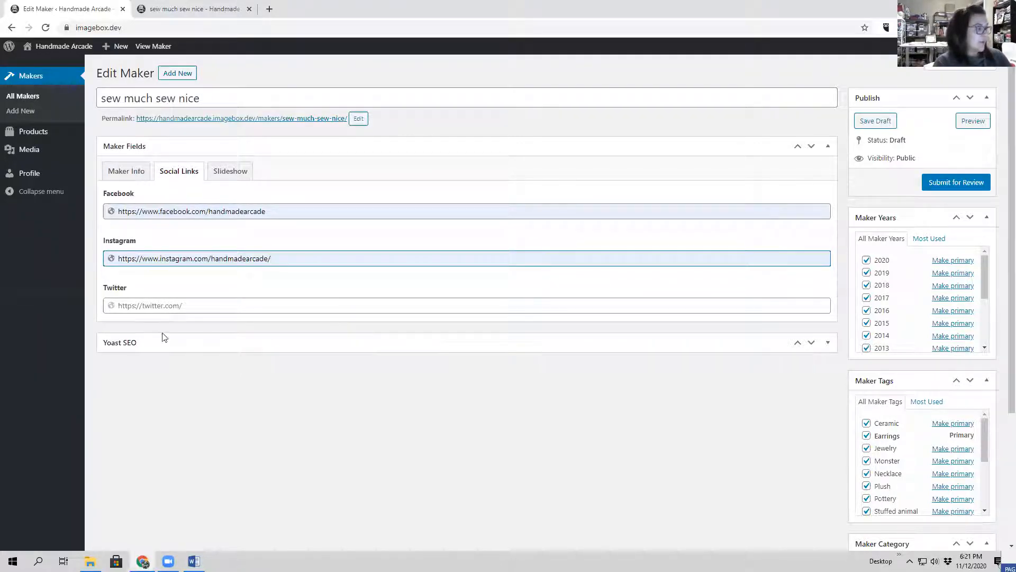
pyautogui.click(205, 307)
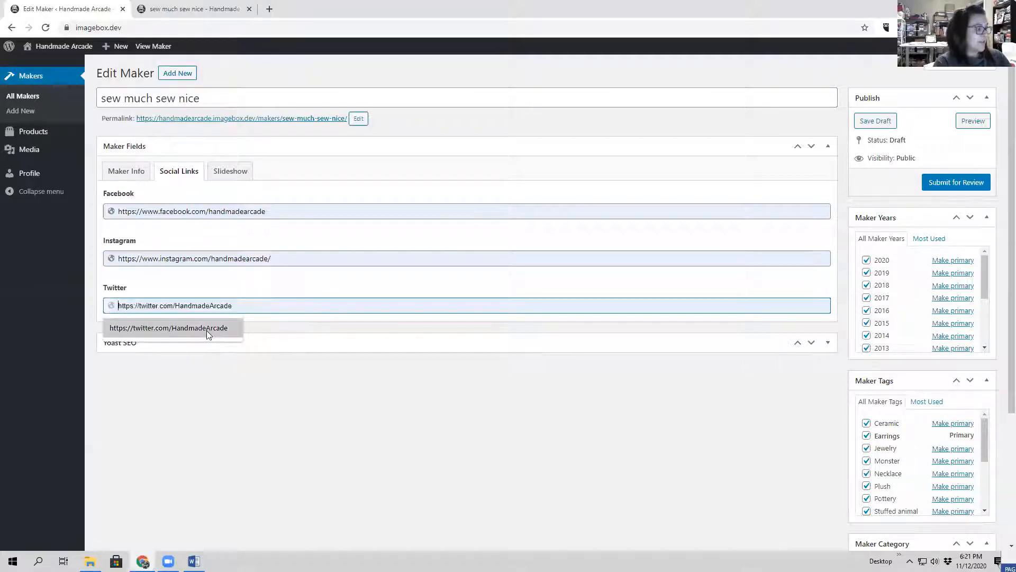
pyautogui.click(207, 329)
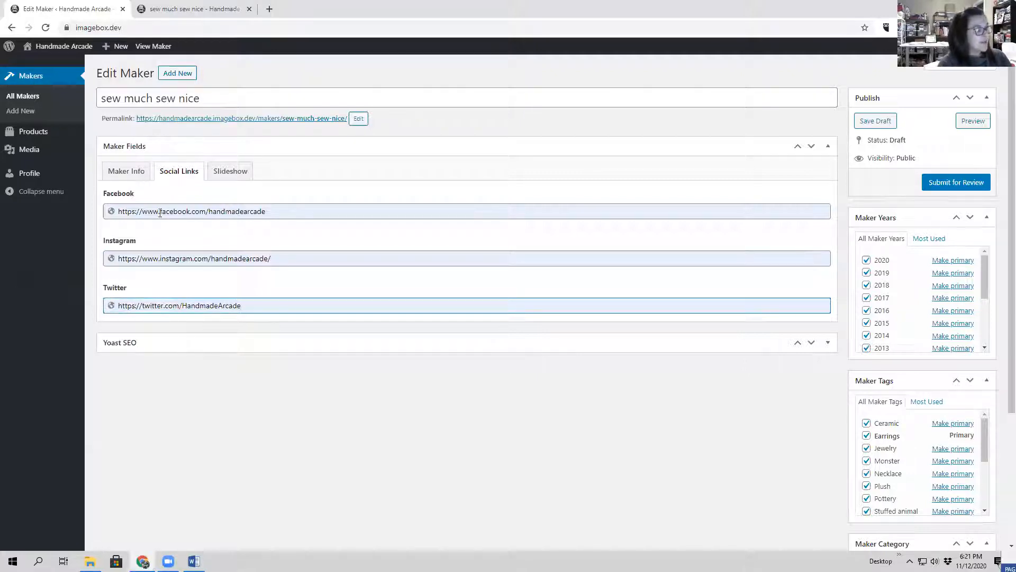
# Save the maker draft, preview the social links on the page, and return to the edit page.
pyautogui.click(866, 122)
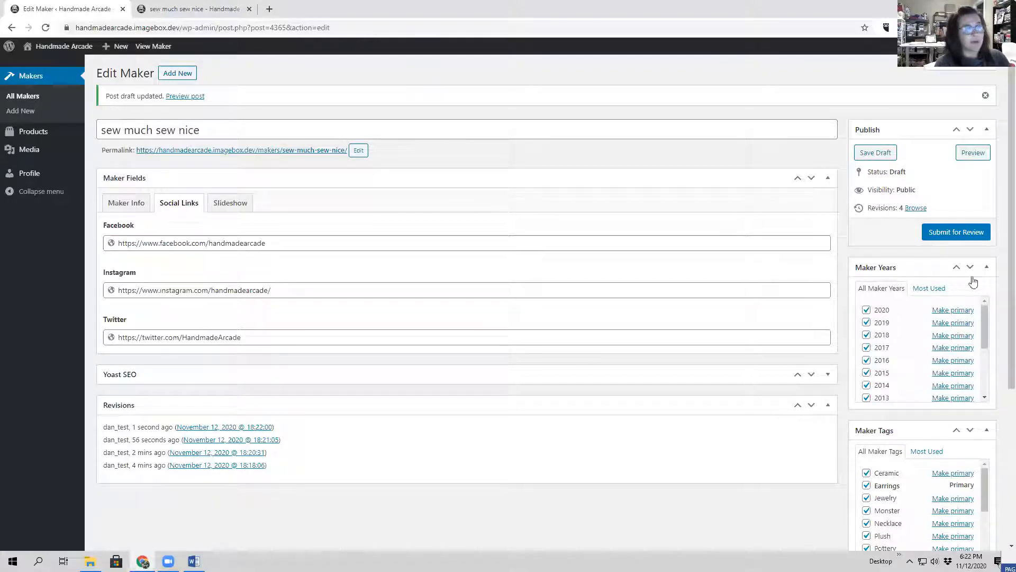
pyautogui.click(973, 155)
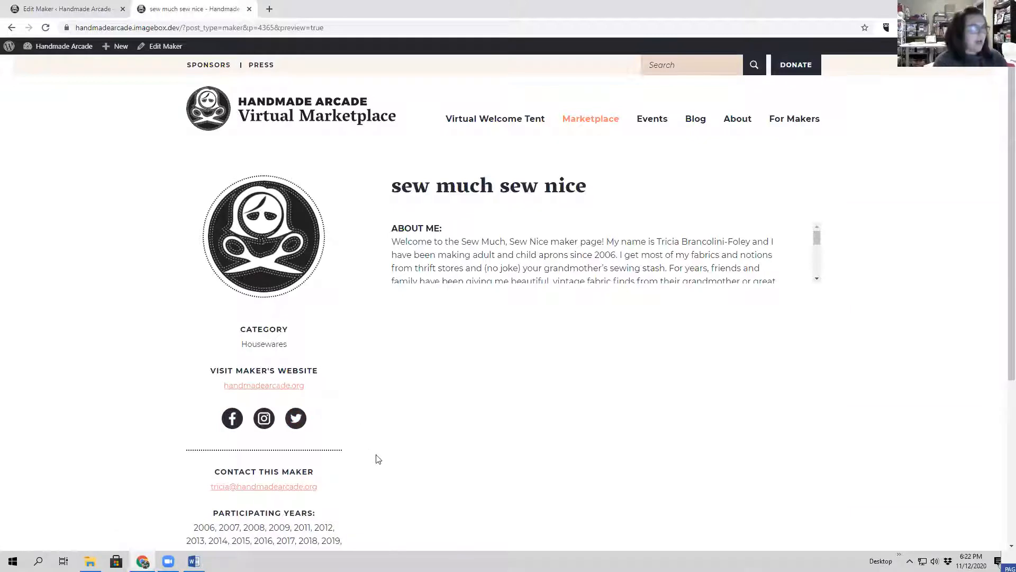
pyautogui.click(62, 8)
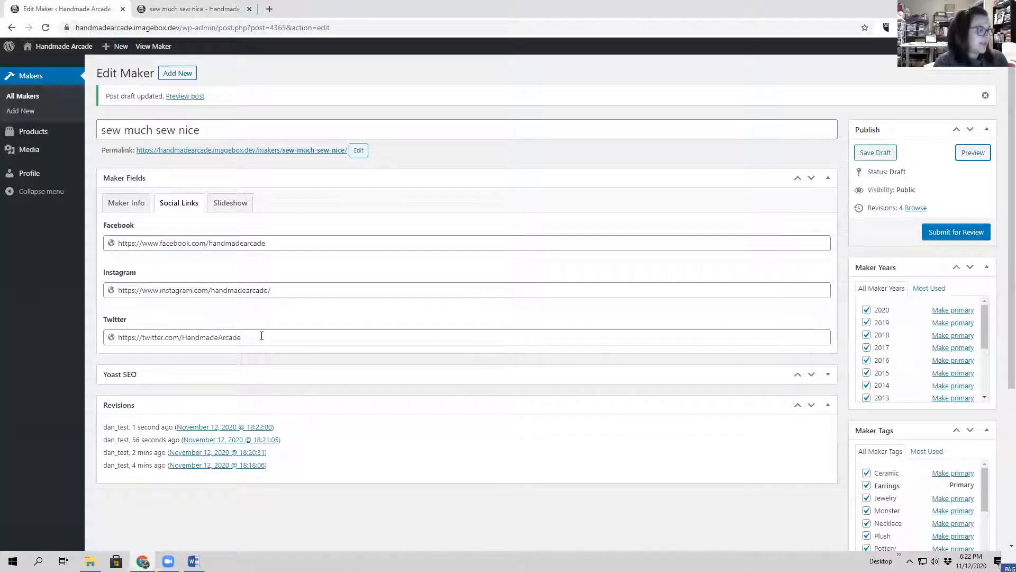
# Clear the Twitter link, preview the maker page to check its social icons, and return to the edit page.
pyautogui.moveTo(261, 336); pyautogui.dragTo(3, 327)
pyautogui.press('BackSpace')
pyautogui.click(961, 153)
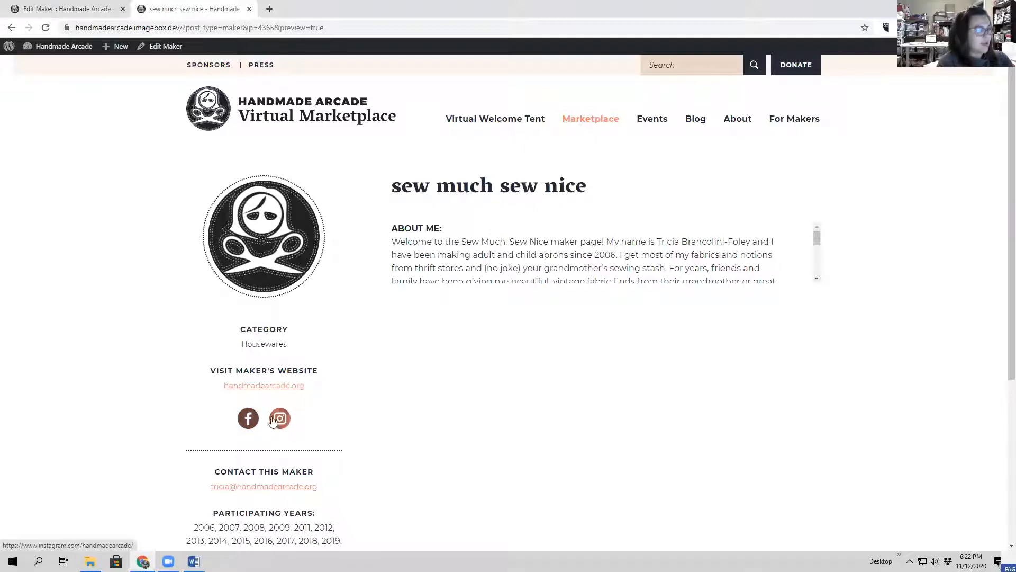
pyautogui.click(64, 9)
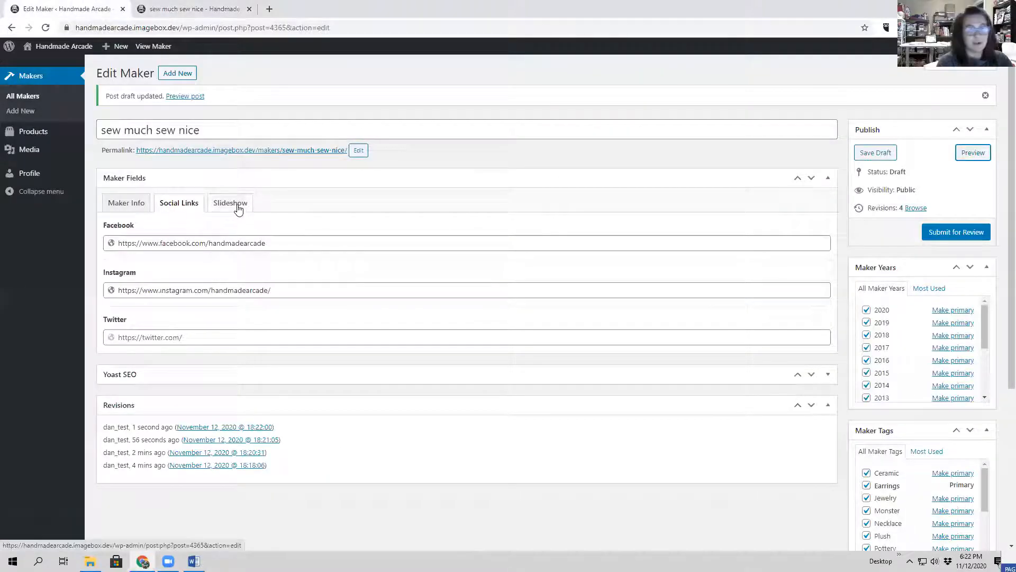
pyautogui.hotkey('ctrl', 'Tab')
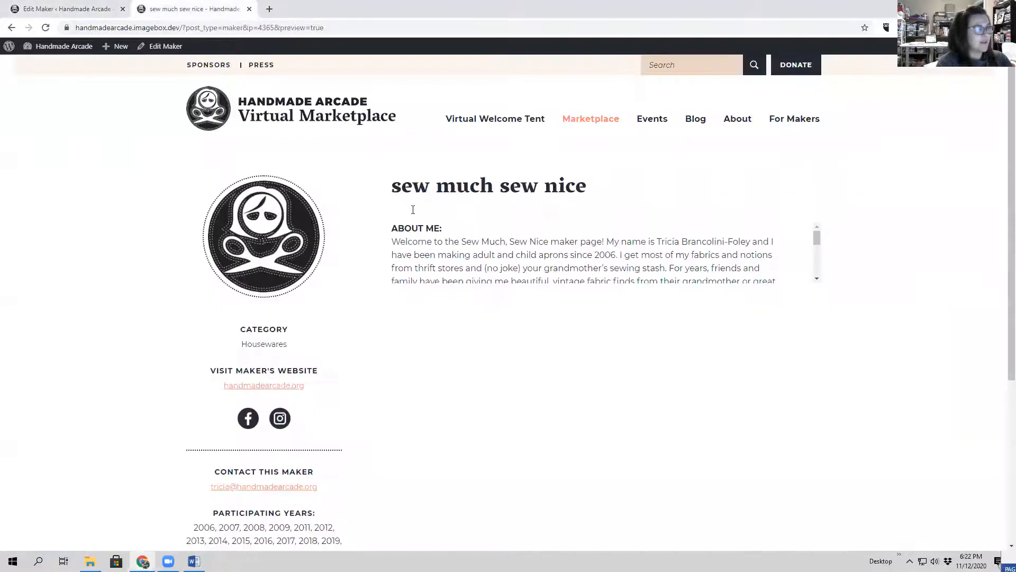
pyautogui.click(126, 13)
# Add a first slide to the maker slideshow and set its video URL to the YouTube link copied from Links.docx in Word.
pyautogui.click(231, 204)
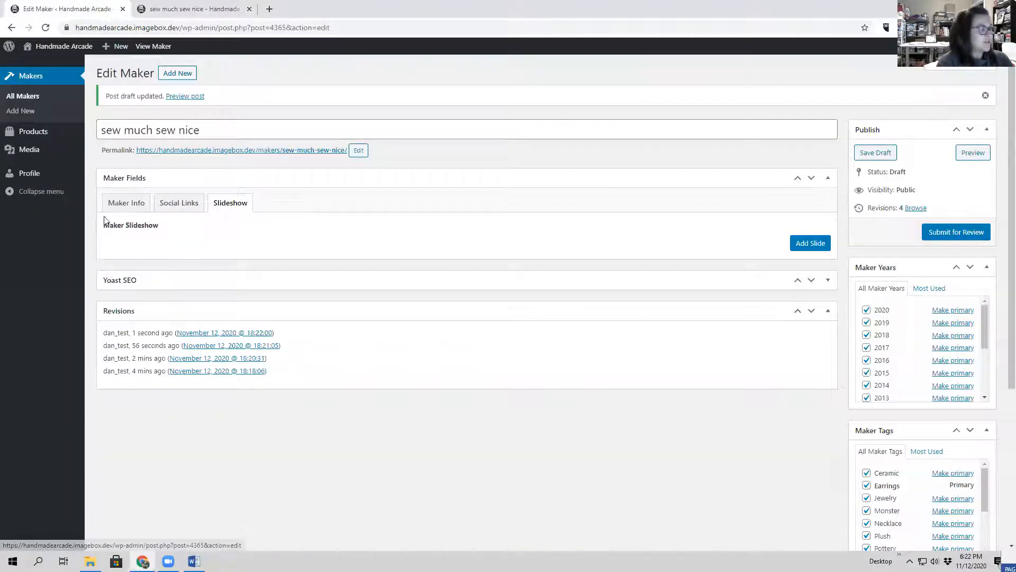
pyautogui.click(816, 245)
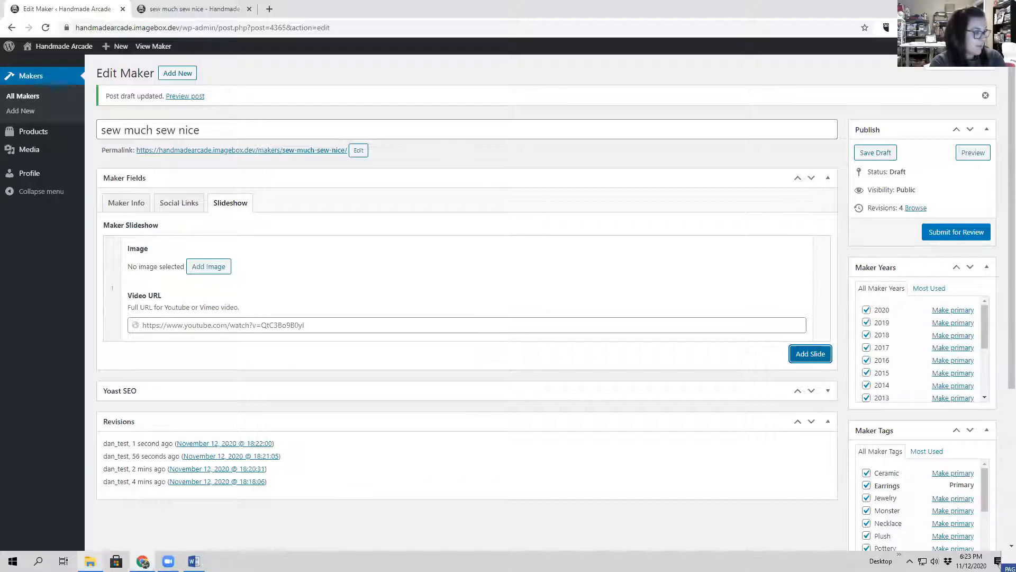
pyautogui.click(90, 561)
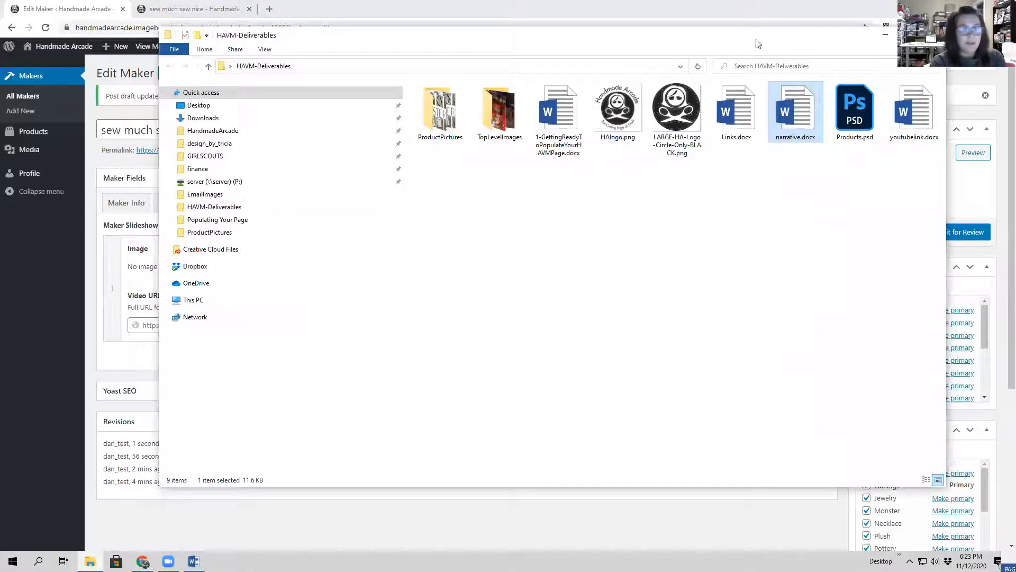
pyautogui.moveTo(787, 41); pyautogui.dragTo(685, 60)
pyautogui.click(706, 3)
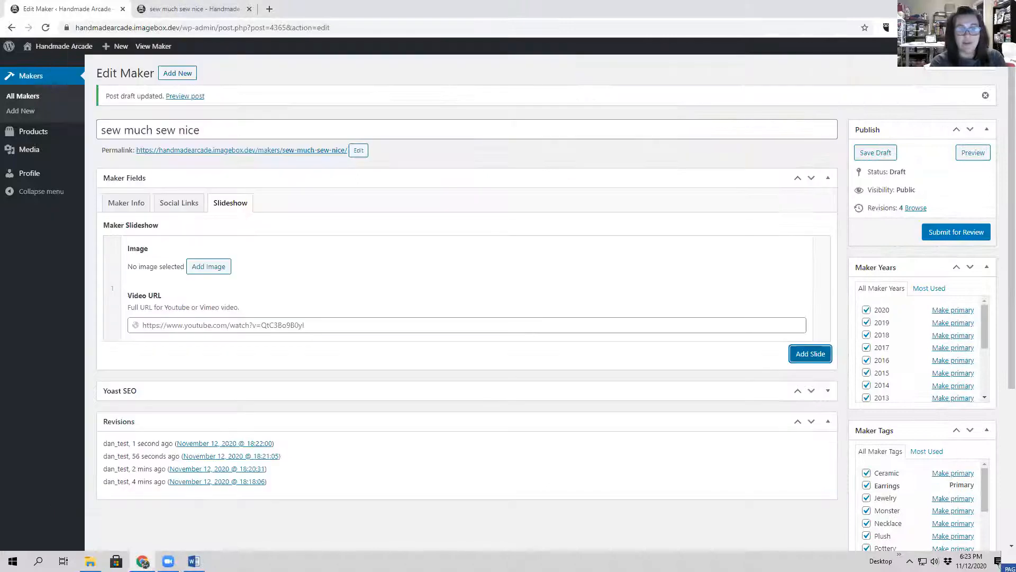
pyautogui.hotkey('alt', 'Tab')
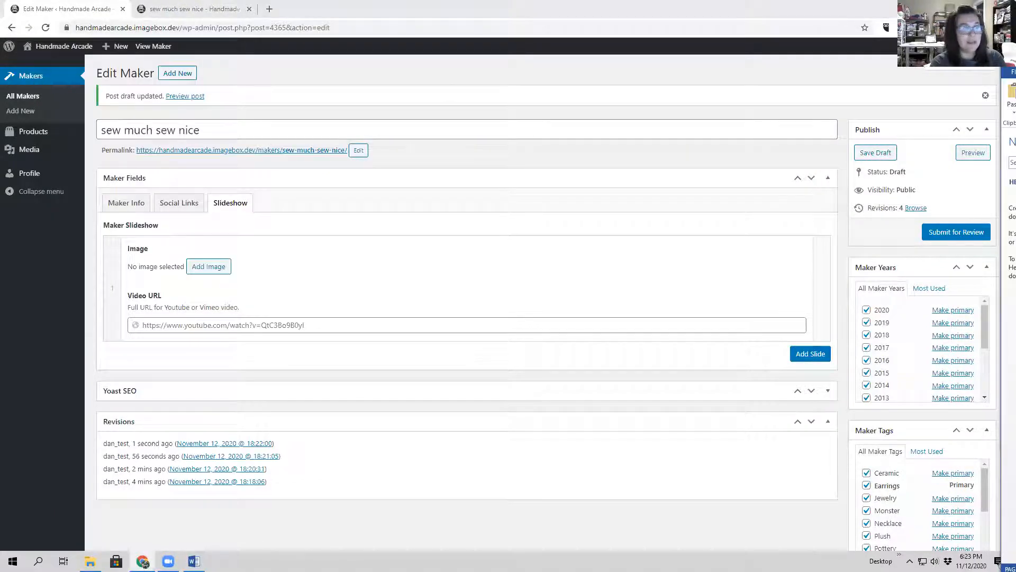
pyautogui.moveTo(1015, 58); pyautogui.dragTo(741, 41)
pyautogui.moveTo(954, 208); pyautogui.dragTo(765, 208)
pyautogui.hotkey('ctrl', 'c')
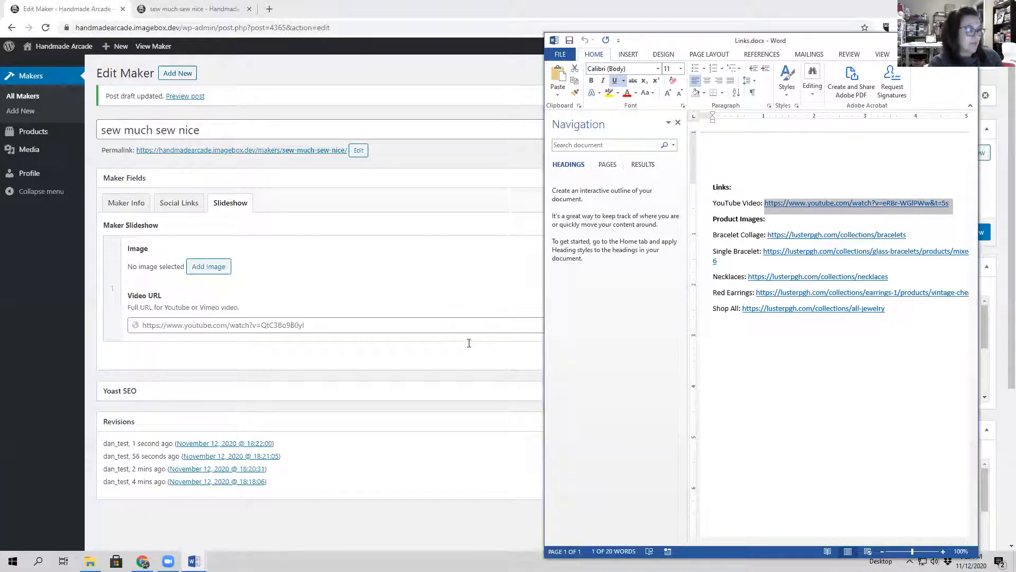
pyautogui.click(459, 322)
pyautogui.hotkey('ctrl', 'v')
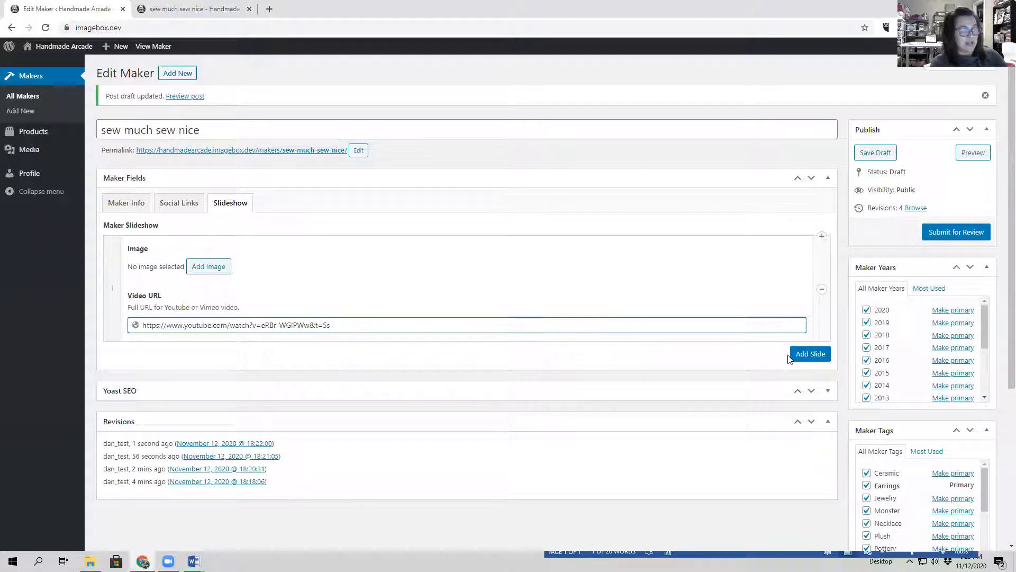
# Add a second slide and upload hank.png and highlightimage1.png through highlightimage4.png from the TopLevelImages folder for its image.
pyautogui.click(810, 354)
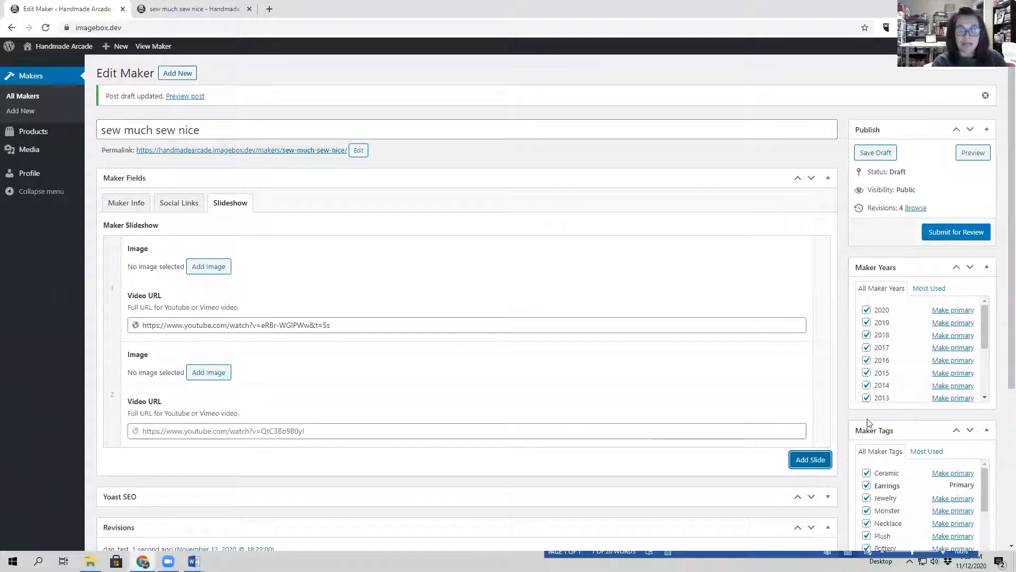
pyautogui.click(208, 374)
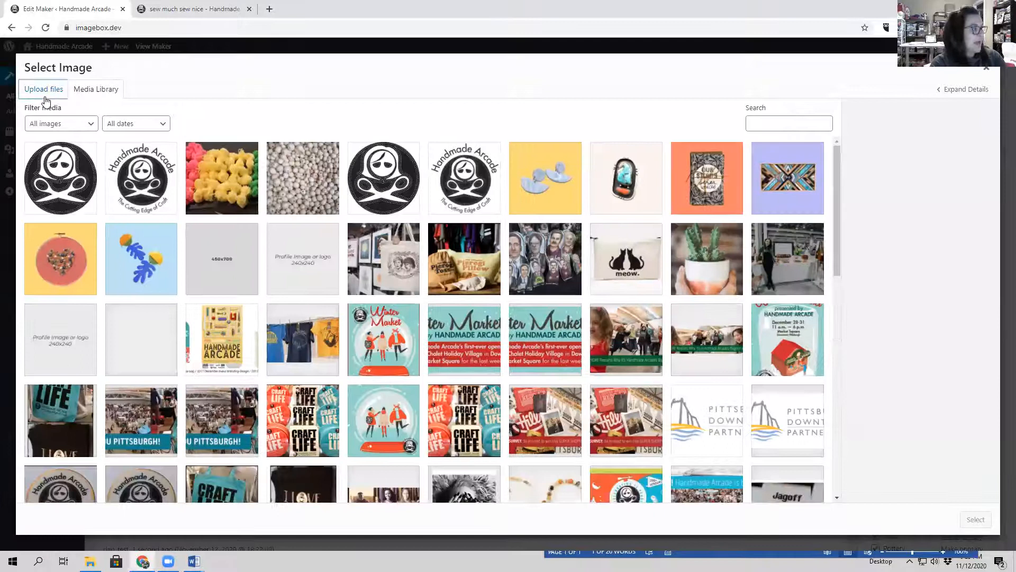
pyautogui.click(45, 90)
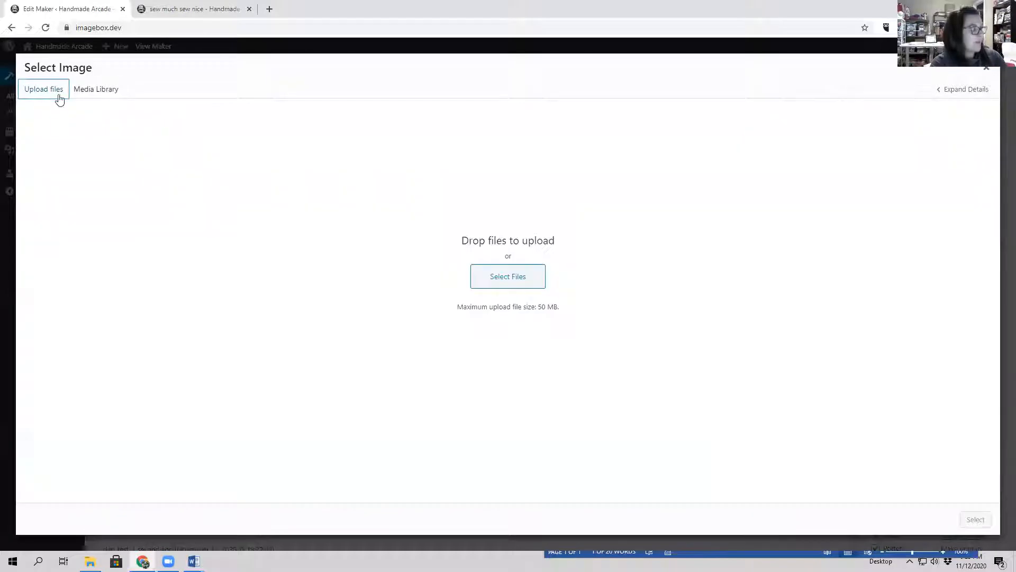
pyautogui.click(506, 273)
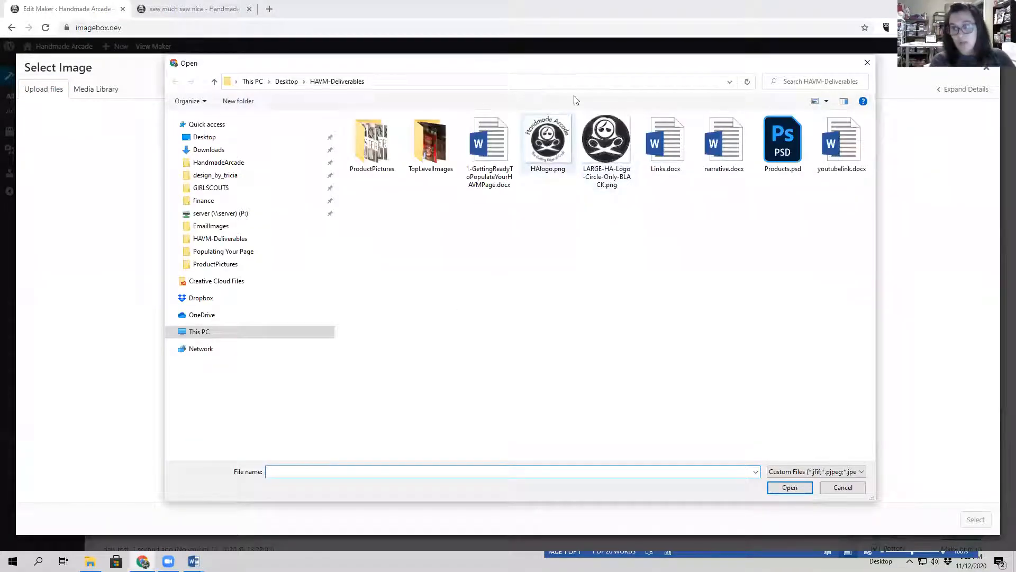
pyautogui.doubleClick(423, 158)
pyautogui.click(366, 150)
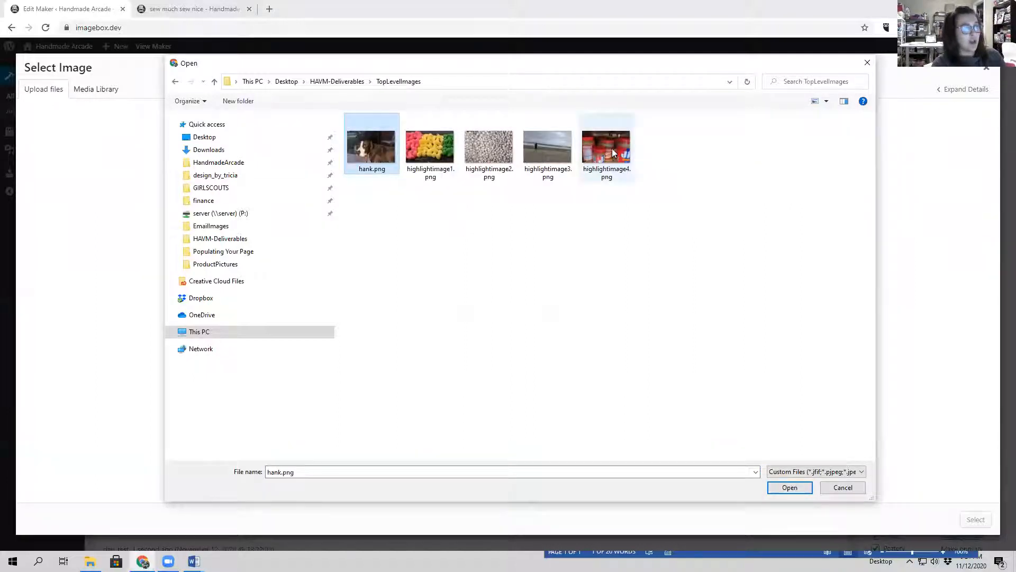
pyautogui.keyDown('shift'); pyautogui.click(612, 150); pyautogui.keyUp('shift')
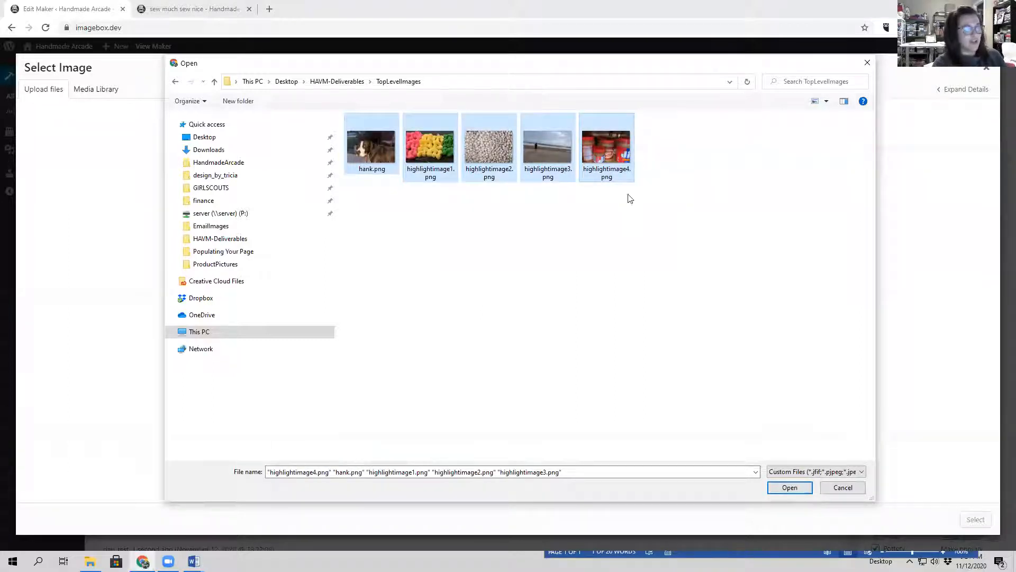
pyautogui.click(800, 487)
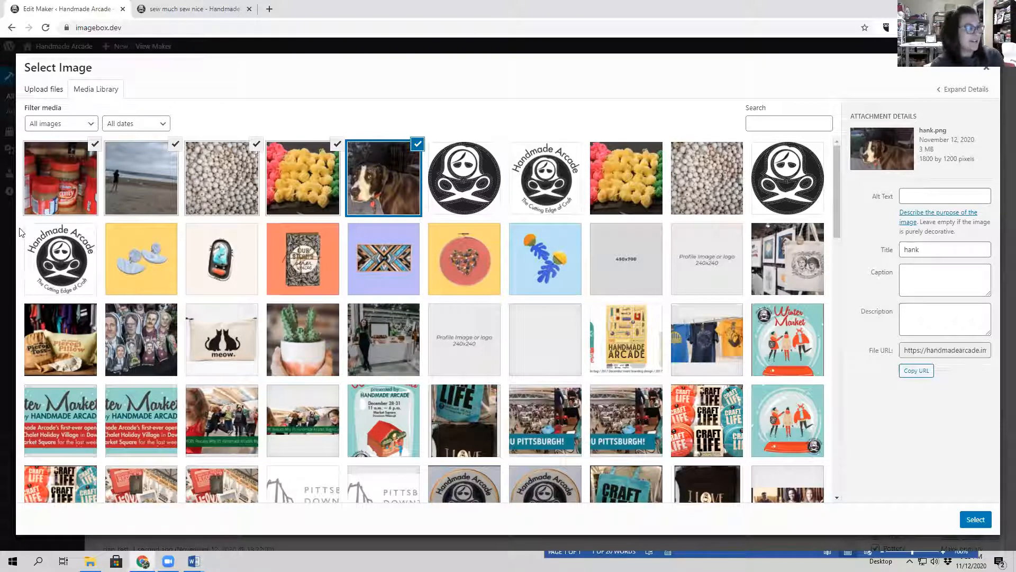
# Deselect the four highlight images so only hank.png stays chosen, and insert it as the second slide's image.
pyautogui.click(337, 145)
pyautogui.click(256, 144)
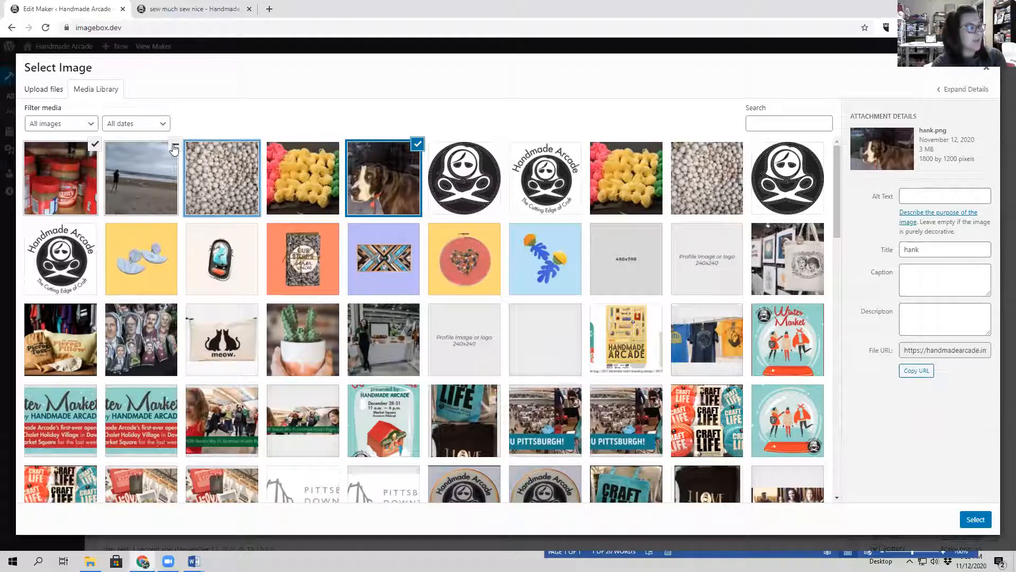
pyautogui.click(174, 145)
pyautogui.click(94, 144)
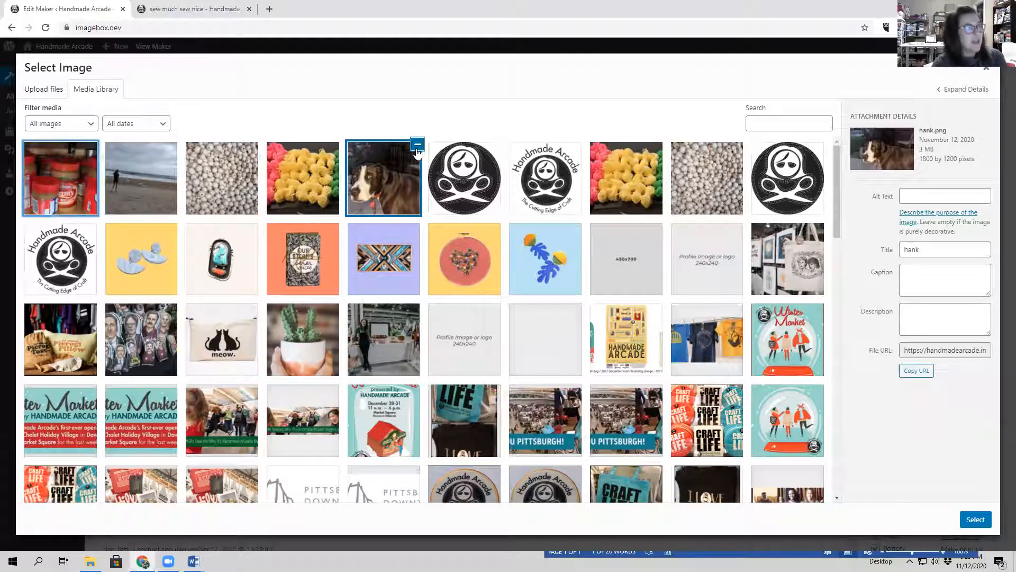
pyautogui.click(970, 520)
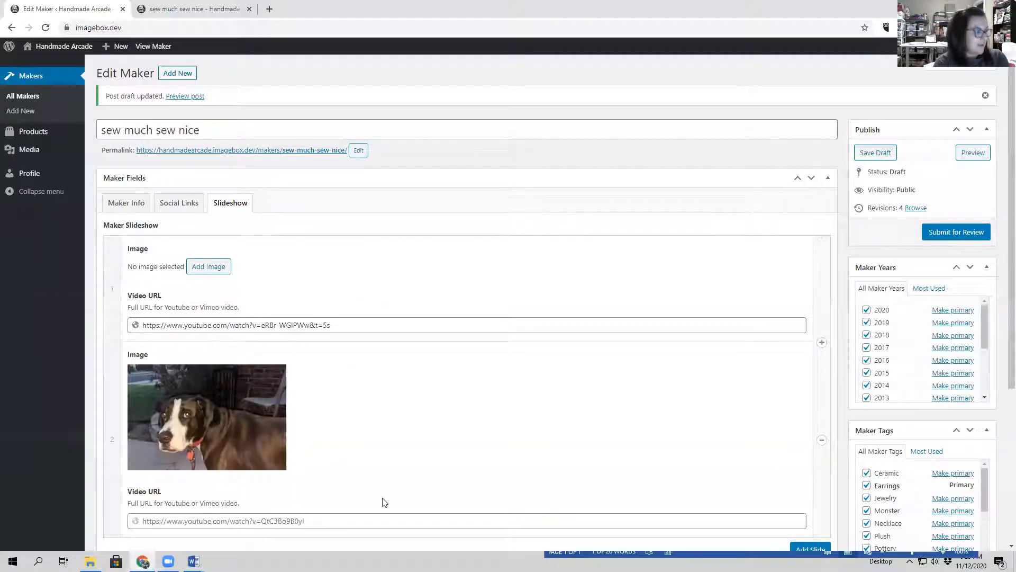
# Add a third slide to the maker slideshow using the yarn image highlightimage1-1.png from the media library.
pyautogui.scroll(-2, 526, 374)
pyautogui.click(810, 444)
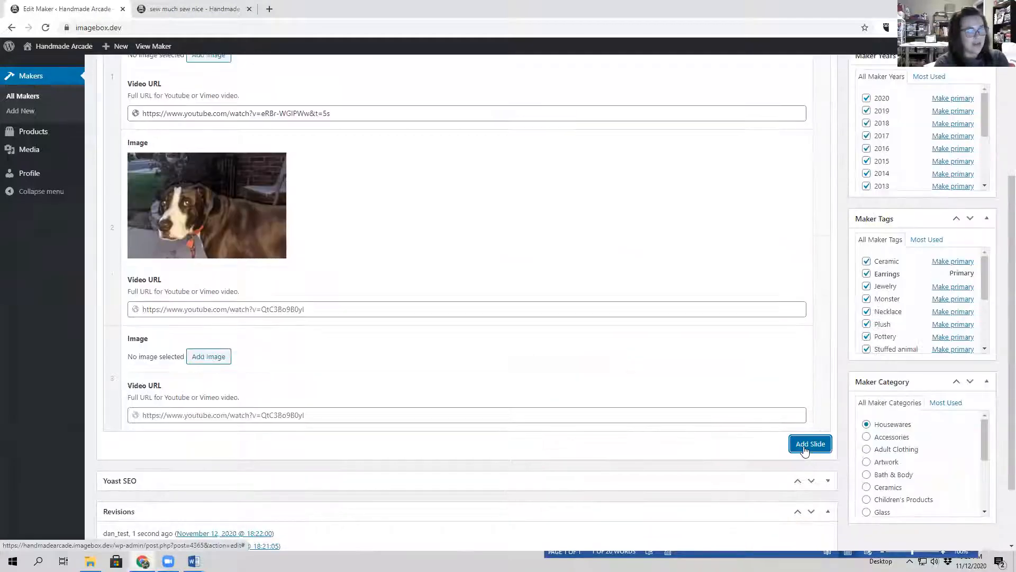
pyautogui.click(210, 356)
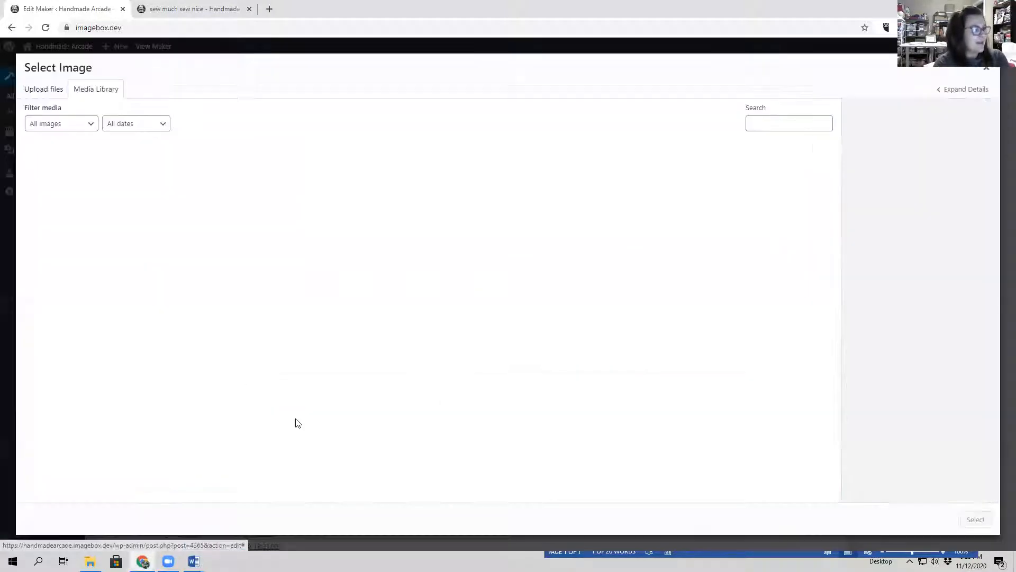
pyautogui.click(315, 174)
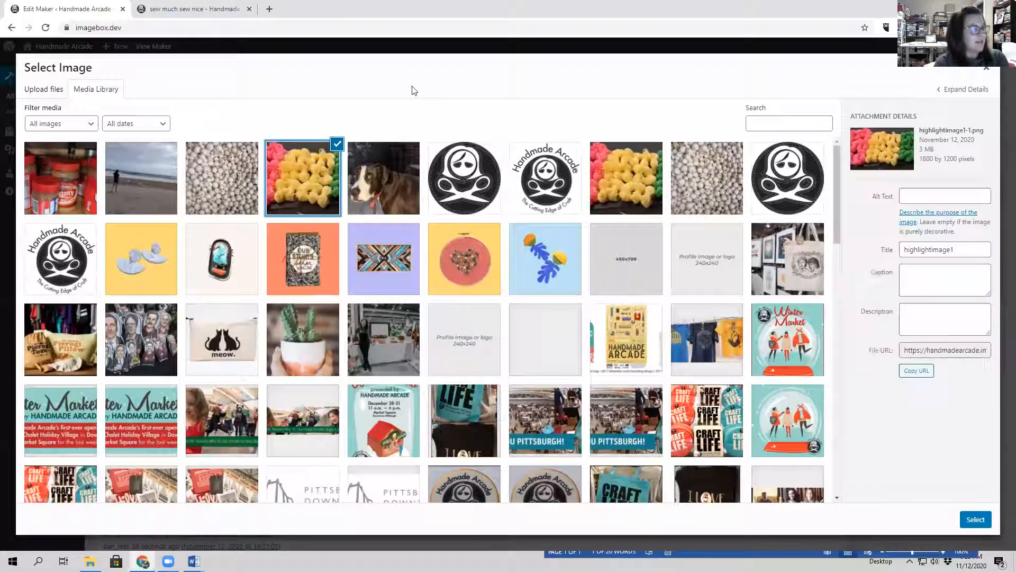
pyautogui.click(981, 522)
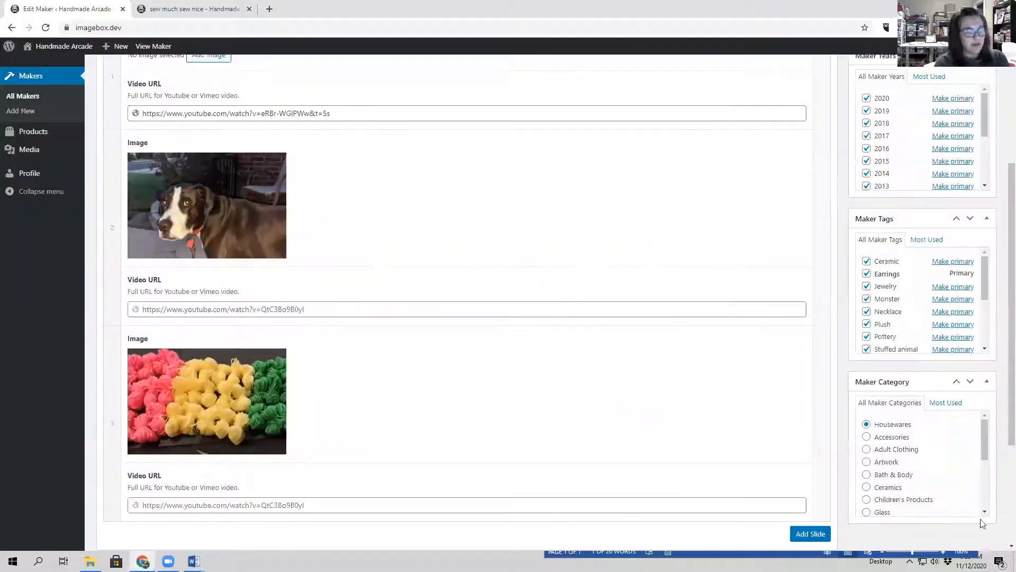
# Add a fourth slide using the wooden bead image highlightimage2-1.png from the media library.
pyautogui.scroll(-2, 346, 363)
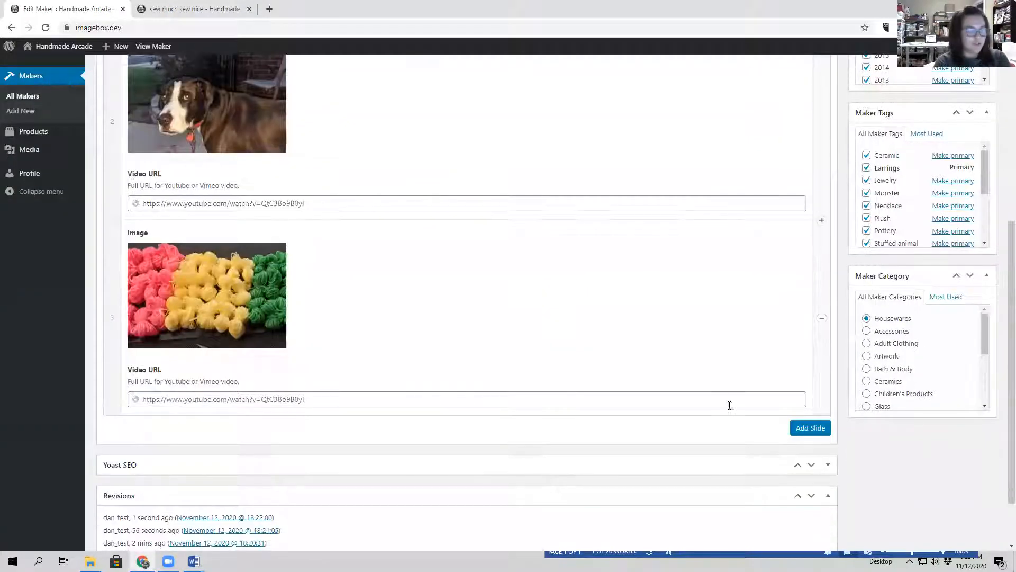
pyautogui.click(810, 429)
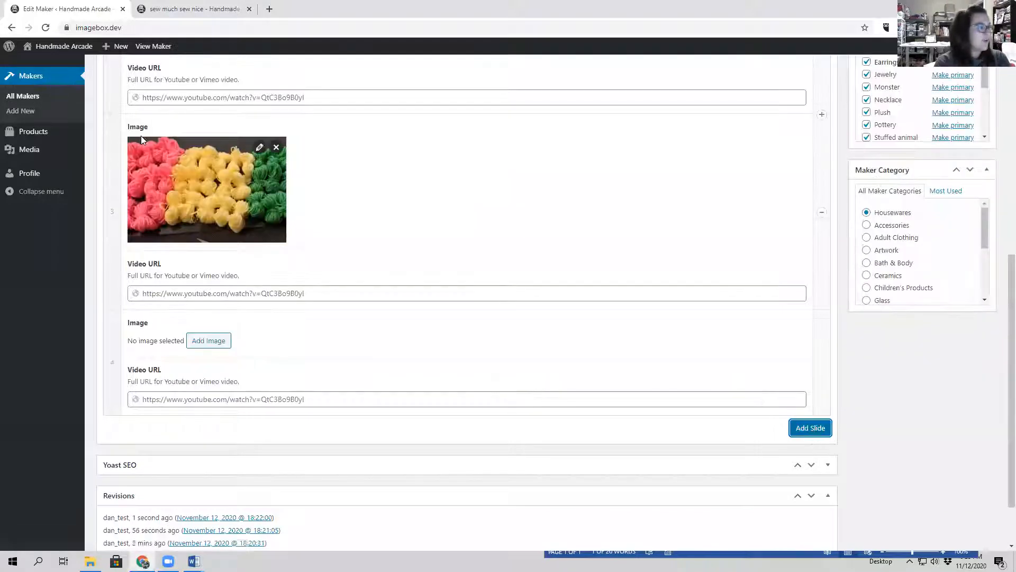
pyautogui.click(208, 341)
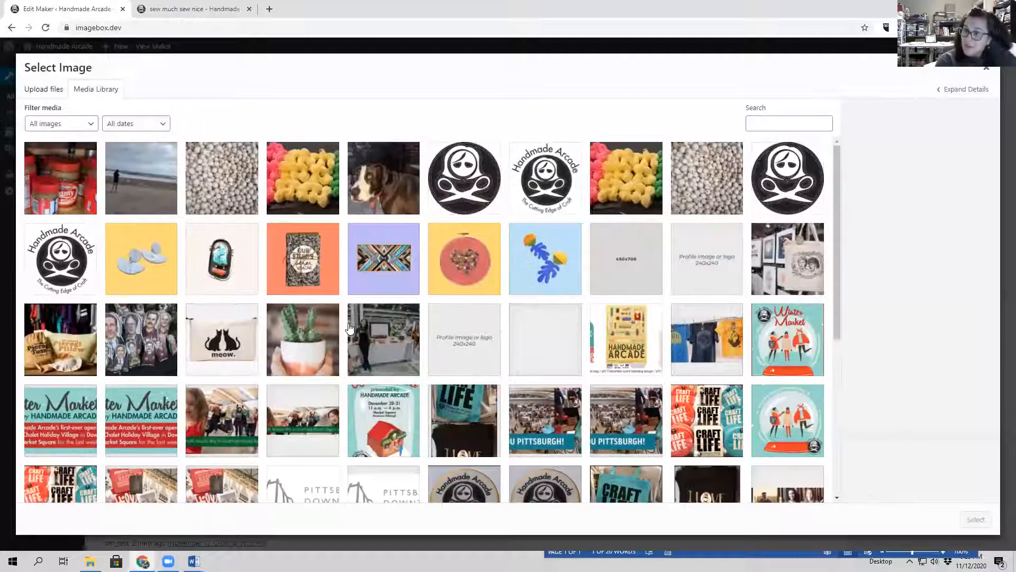
pyautogui.click(246, 189)
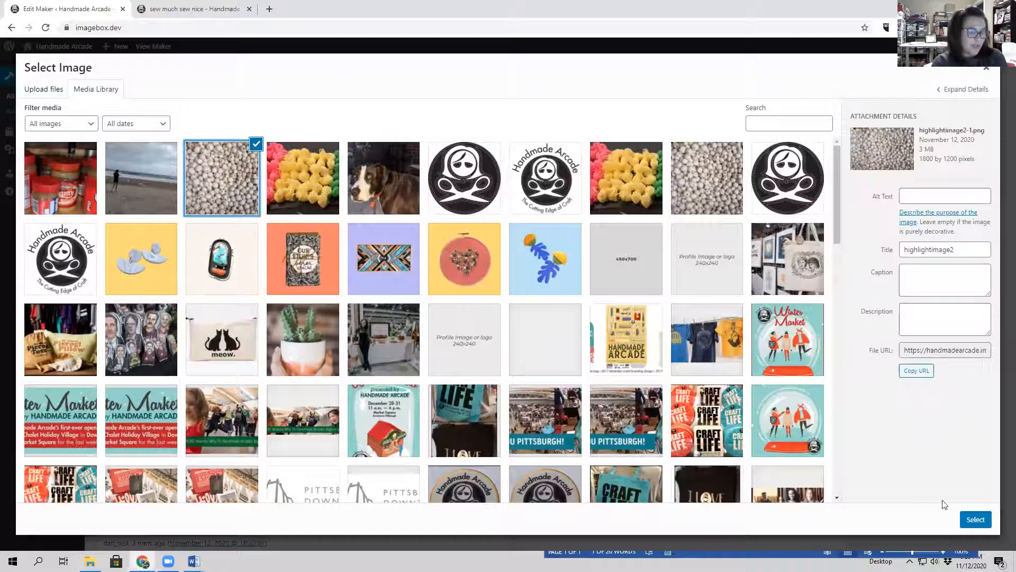
pyautogui.click(975, 520)
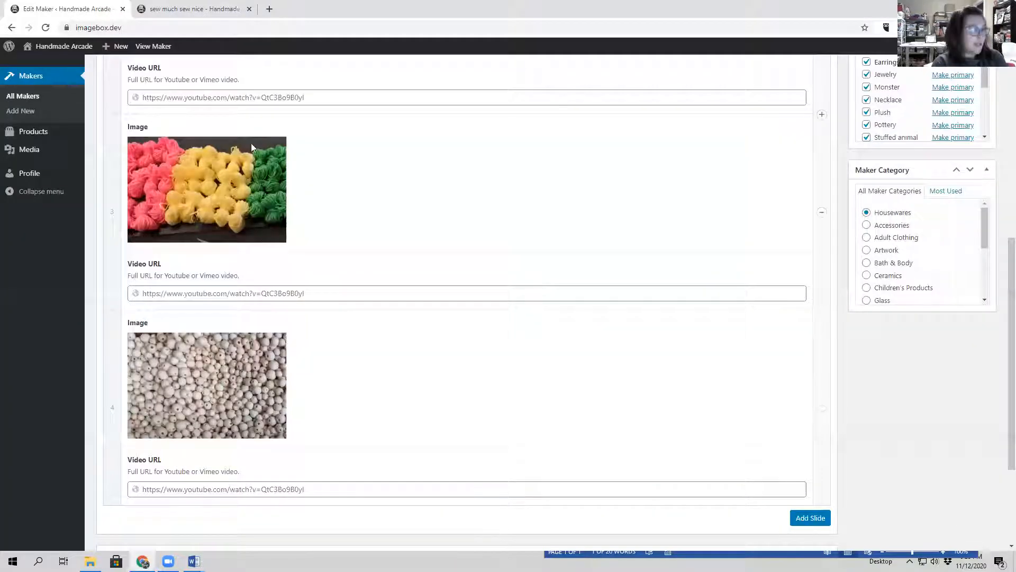
# Add a fifth slide using the beach photo from the media library.
pyautogui.click(820, 520)
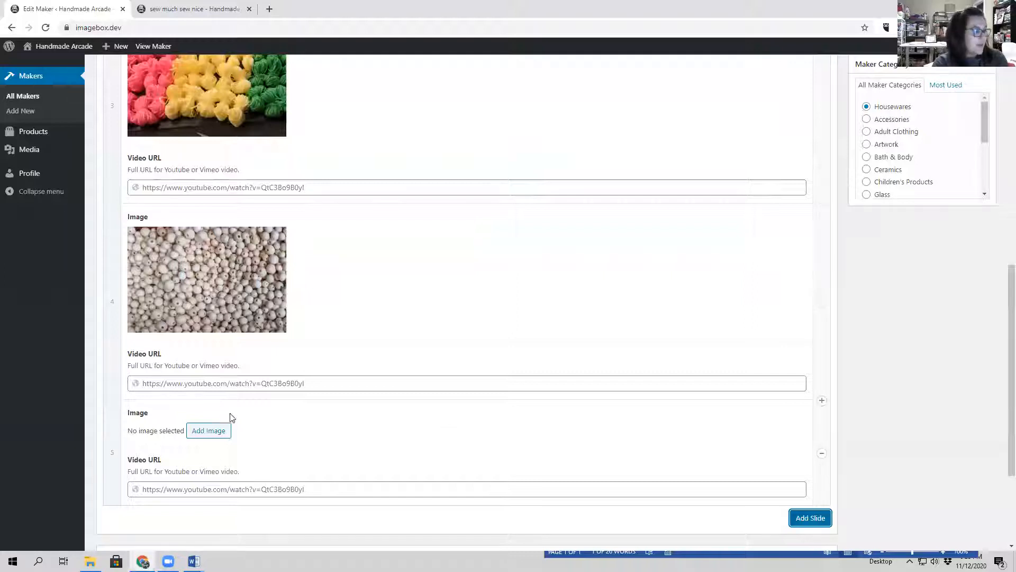
pyautogui.click(217, 432)
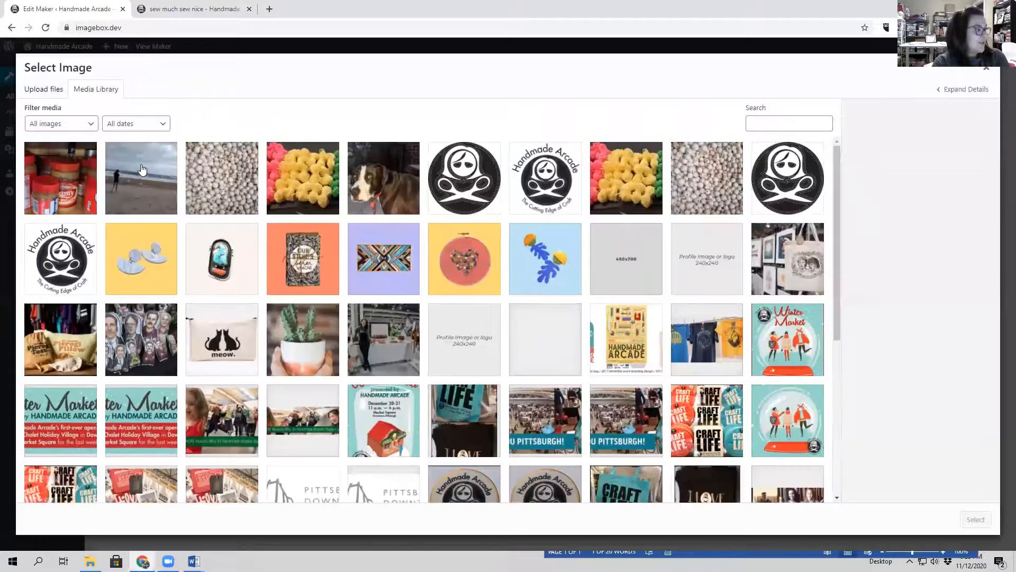
pyautogui.click(141, 179)
pyautogui.click(973, 519)
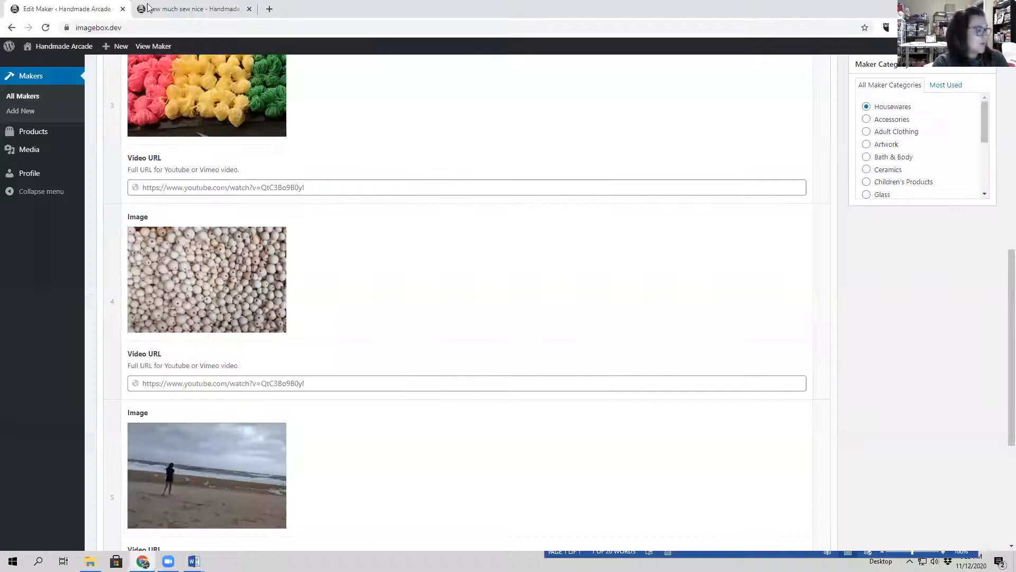
# Add a sixth slide using the peanut butter jar image highlightimage4.png from the media library.
pyautogui.scroll(-3, 472, 195)
pyautogui.scroll(-2, 472, 195)
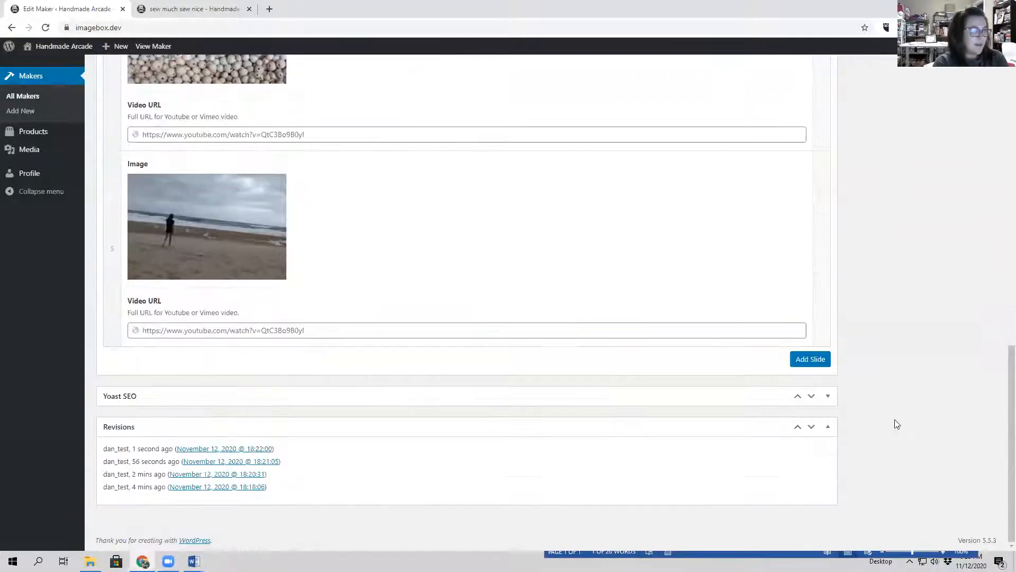
pyautogui.click(810, 358)
pyautogui.click(209, 273)
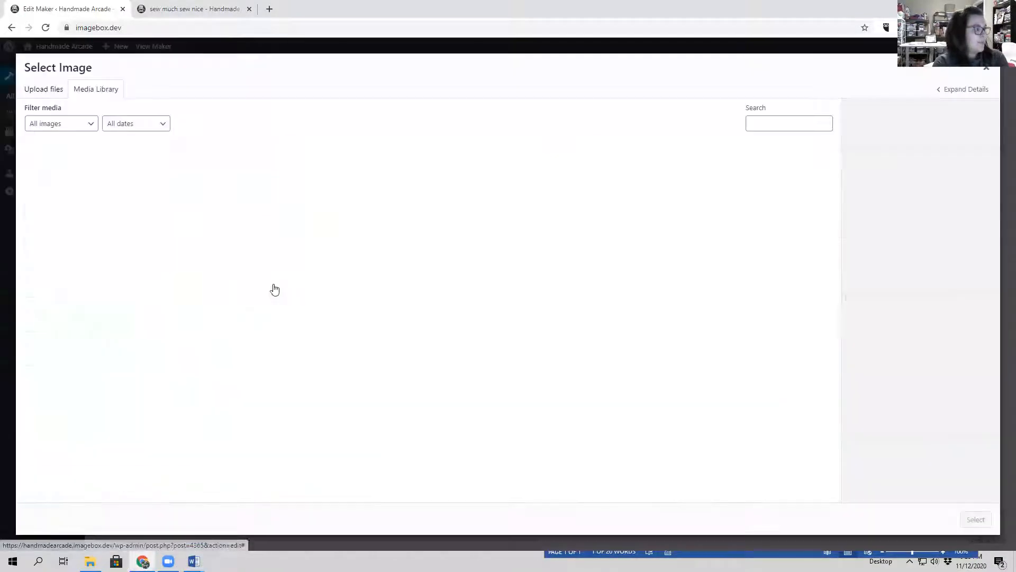
pyautogui.click(65, 179)
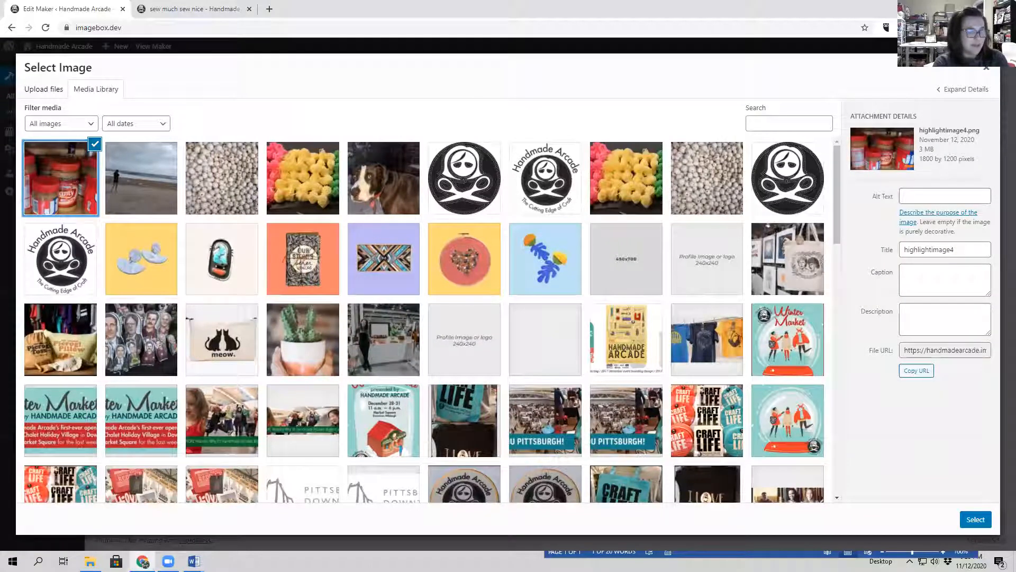
pyautogui.click(975, 519)
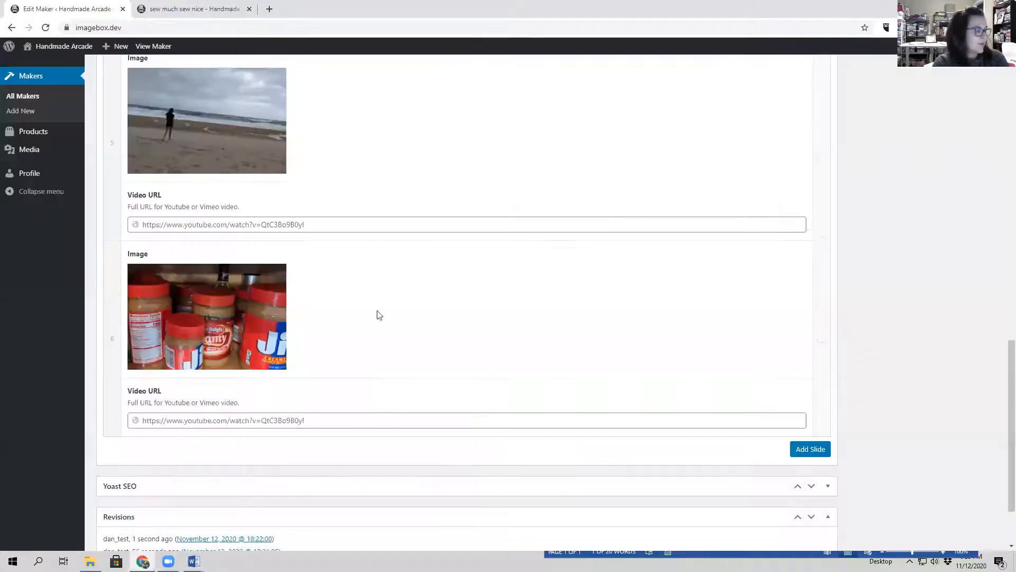
# Save the maker draft with the completed slideshow.
pyautogui.moveTo(162, 274)
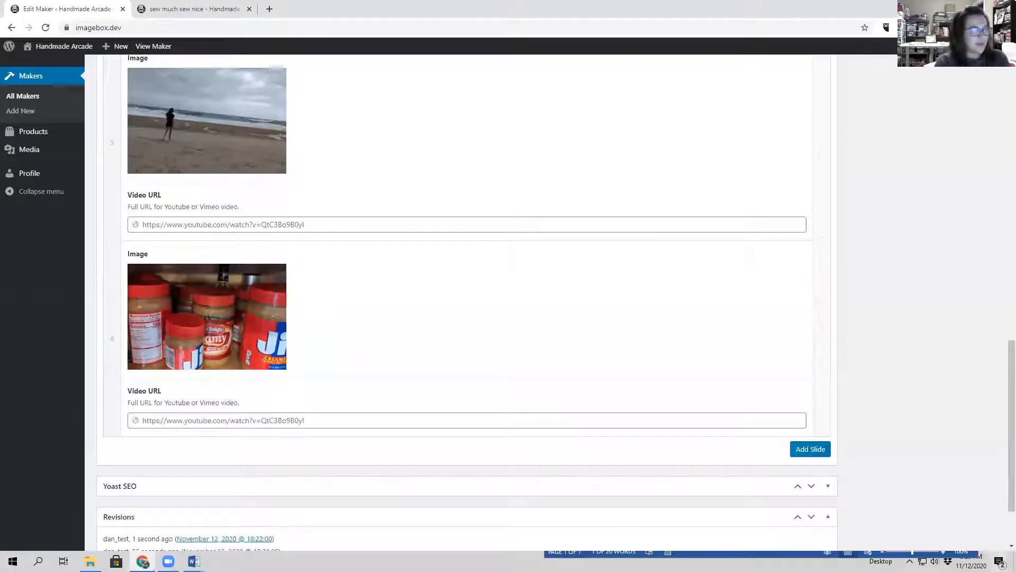
pyautogui.scroll(10, 564, 275)
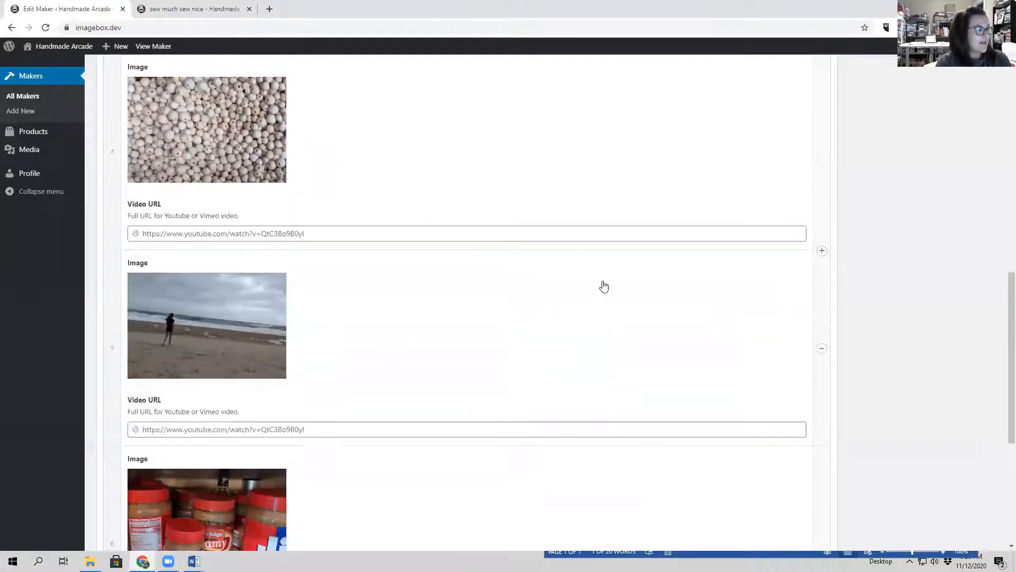
pyautogui.scroll(6, 596, 273)
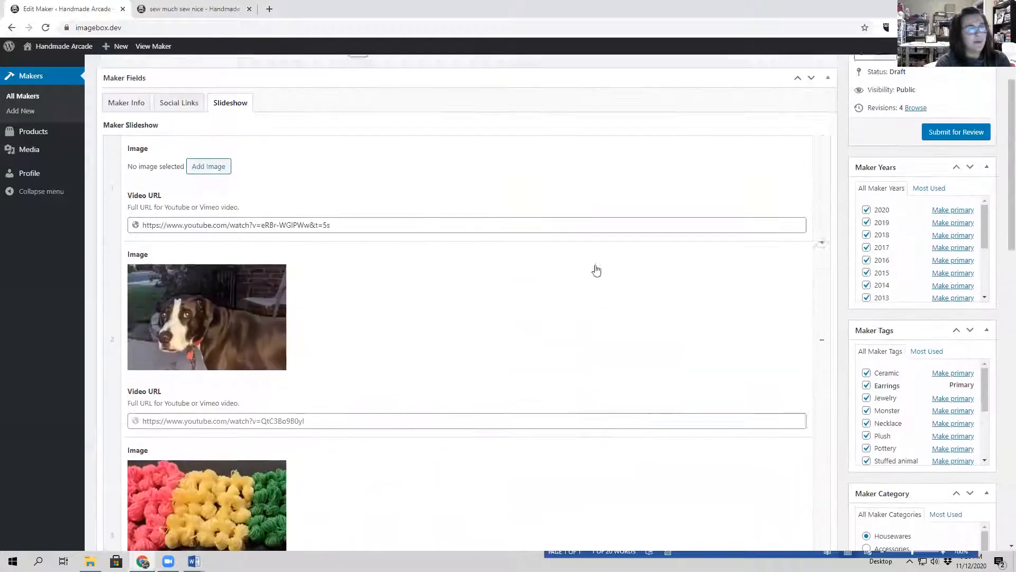
pyautogui.click(876, 153)
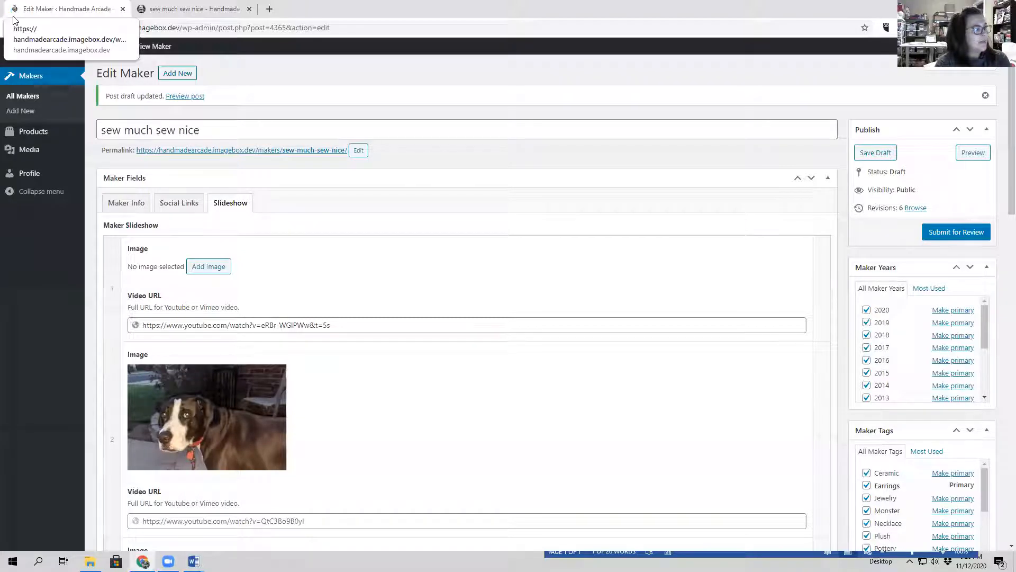
# Preview the maker page, then briefly play and pause the video in the slideshow's first slide.
pyautogui.click(973, 153)
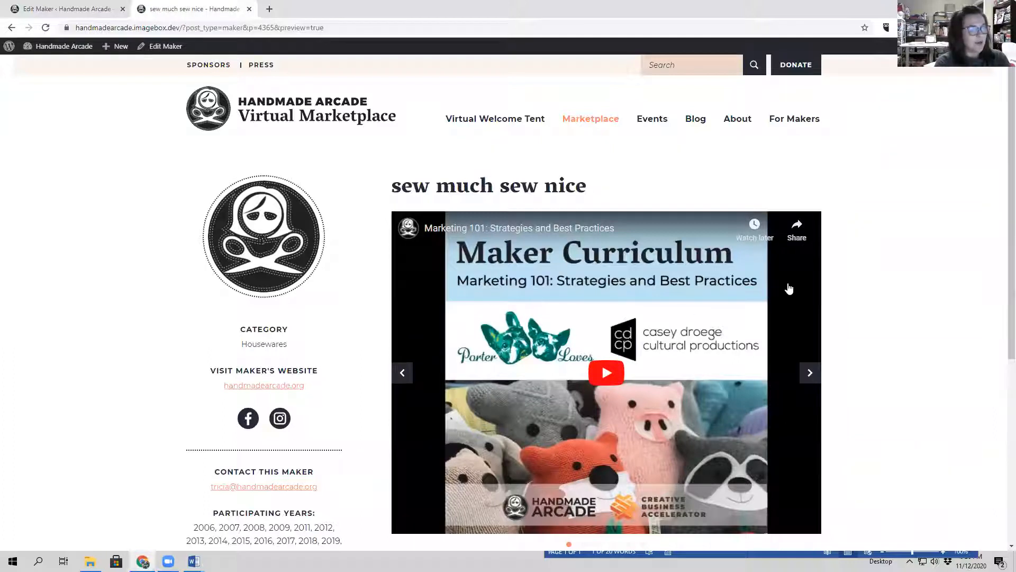
pyautogui.scroll(-1, 607, 357)
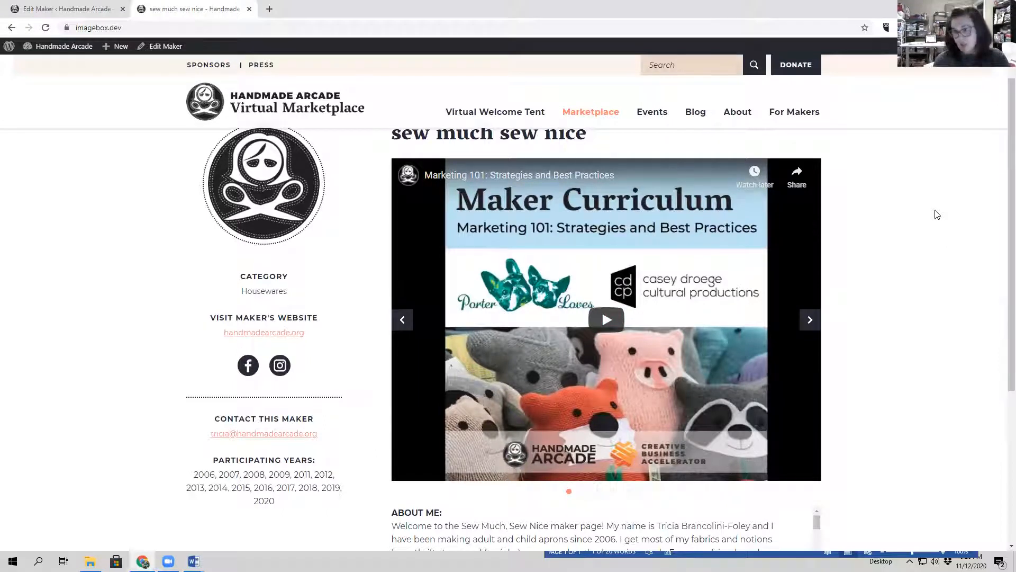
pyautogui.click(606, 319)
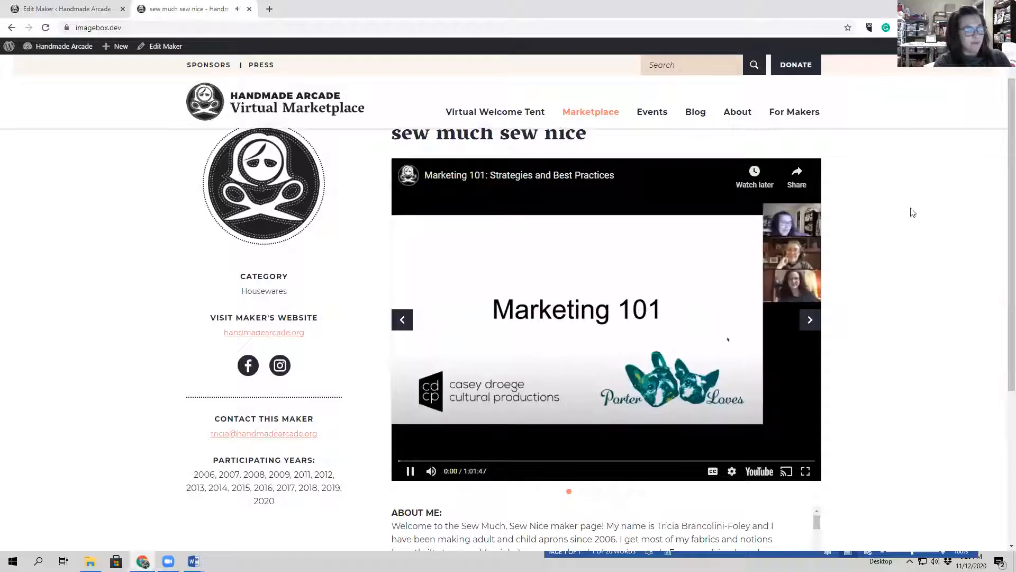
pyautogui.click(416, 475)
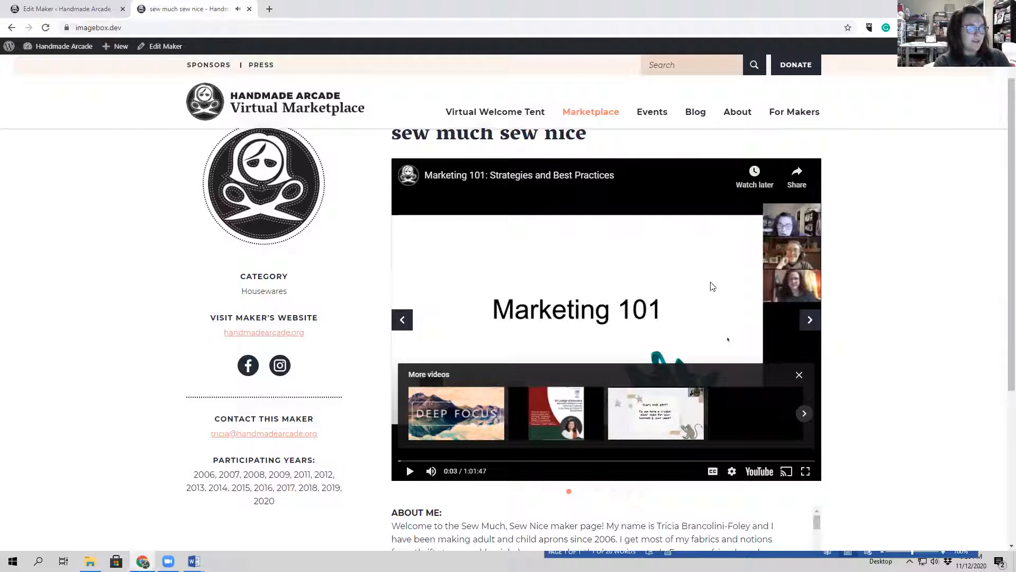
# Advance through the previewed slideshow from the video to the peanut butter jar image to check every slide.
pyautogui.click(818, 327)
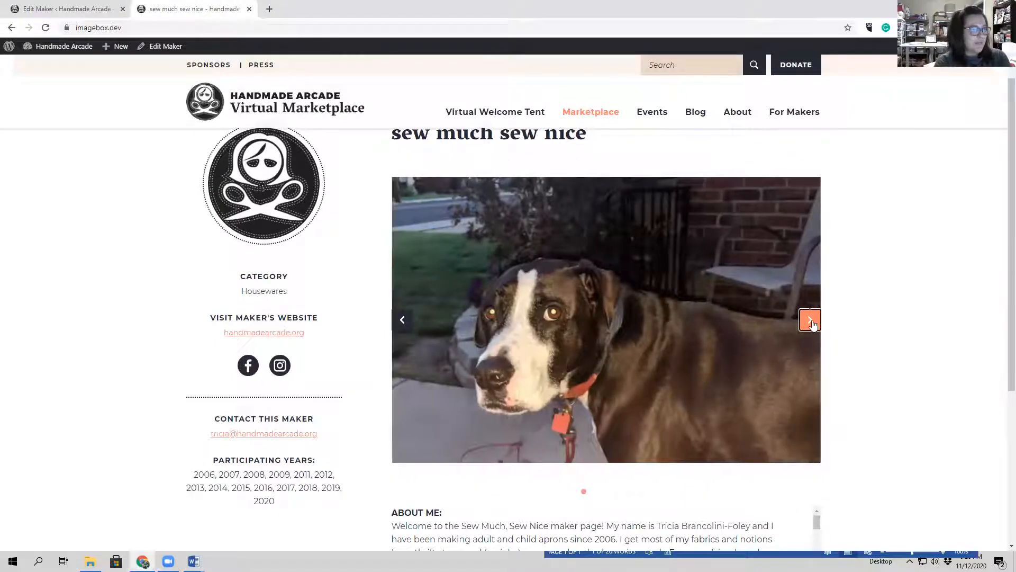
pyautogui.click(809, 320)
pyautogui.click(809, 320)
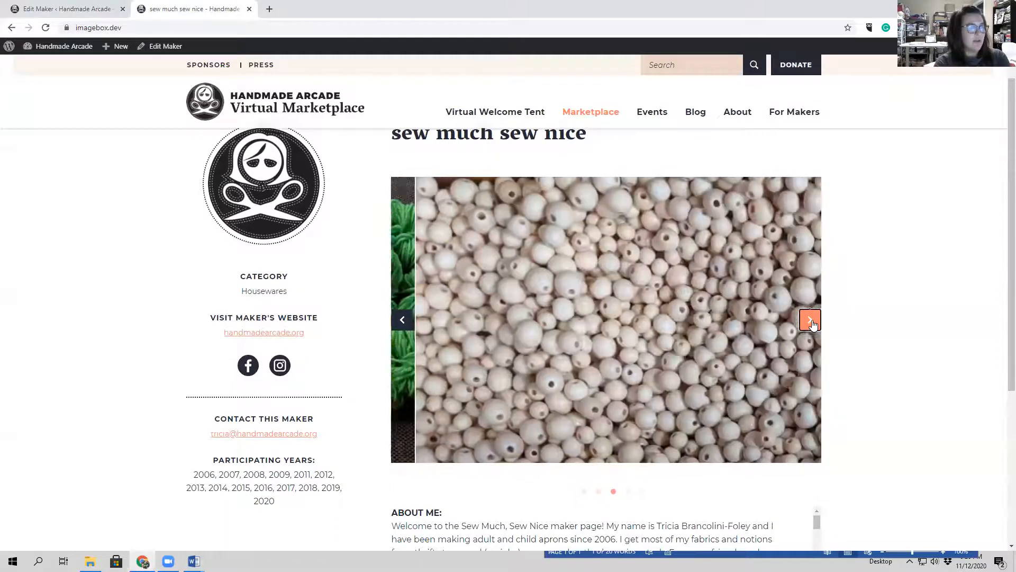
pyautogui.click(813, 323)
pyautogui.click(811, 320)
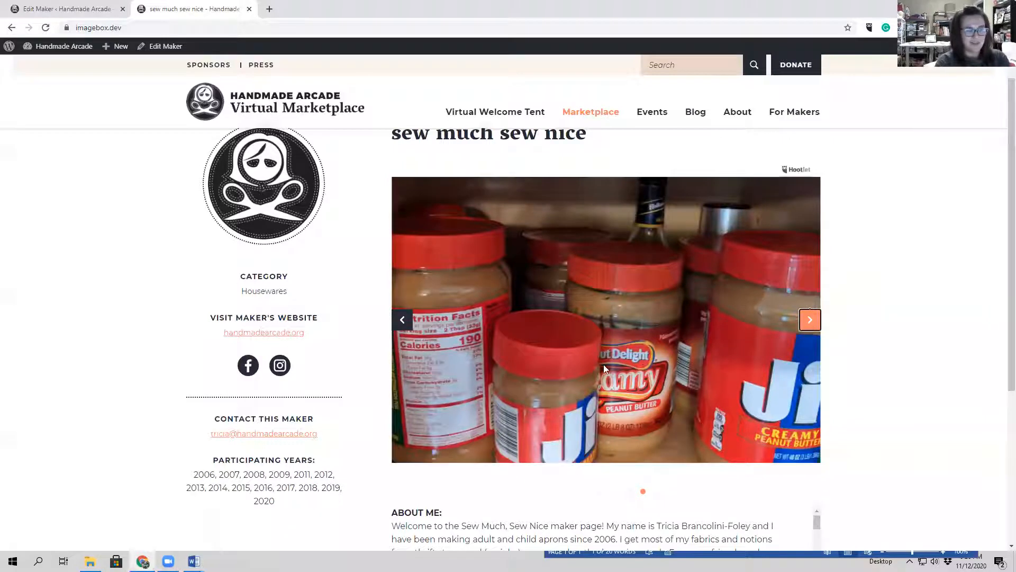
pyautogui.scroll(-2, 931, 167)
pyautogui.scroll(2, 931, 168)
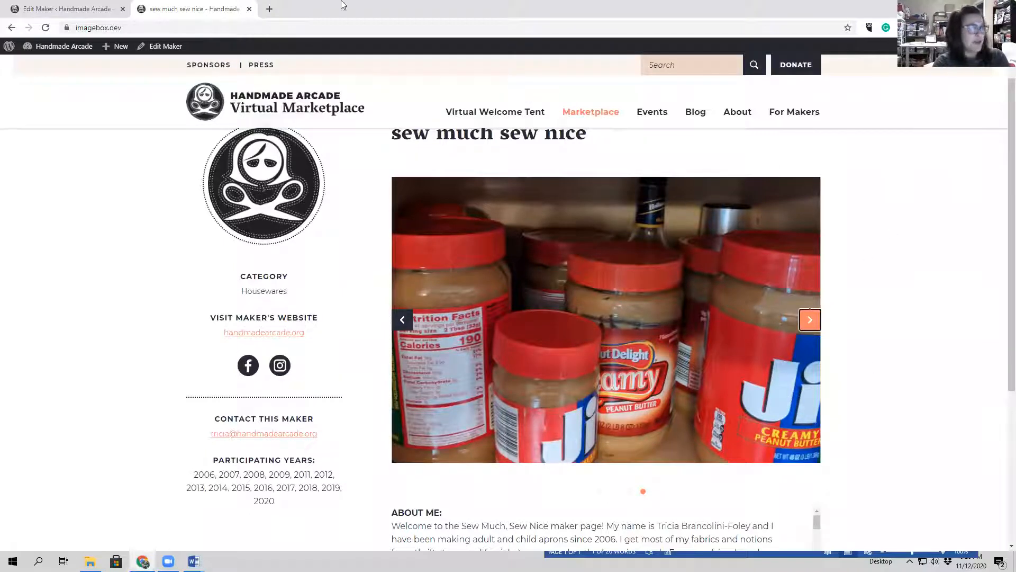
# Return to editing the maker page and move the colourful yarn slide above the dog slide in the slideshow.
pyautogui.click(55, 9)
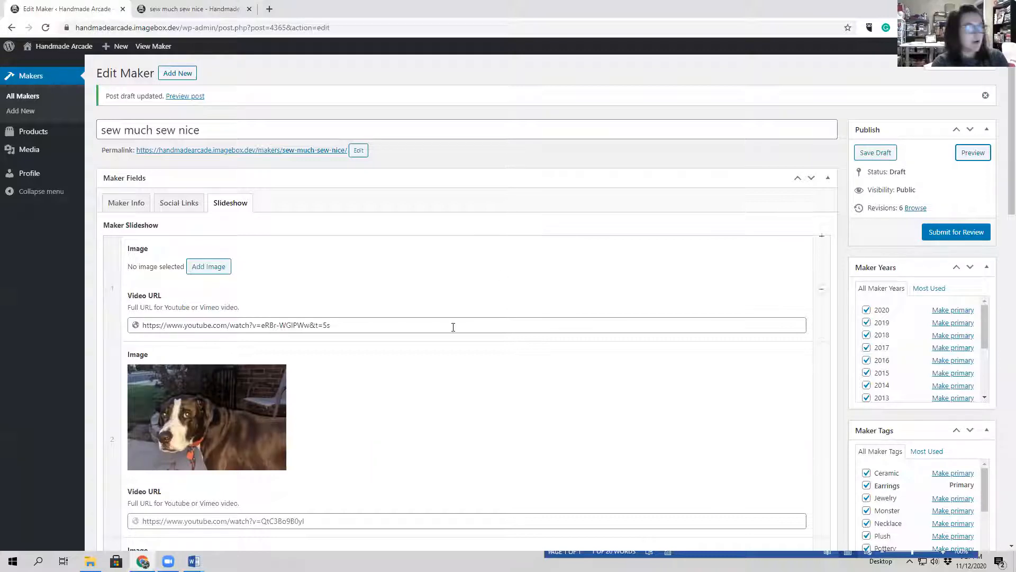
pyautogui.scroll(-1, 502, 279)
pyautogui.scroll(1, 463, 259)
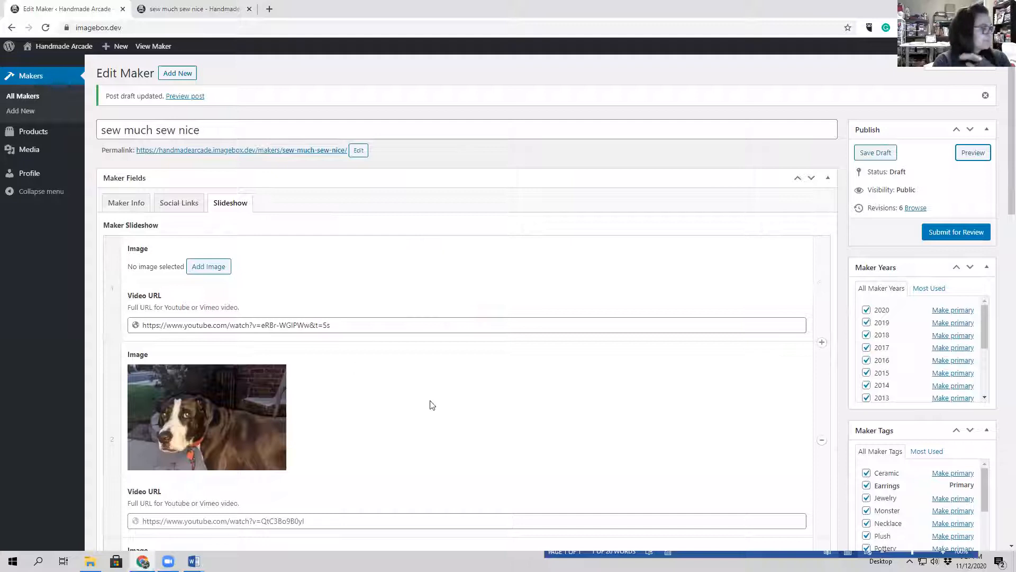
pyautogui.scroll(-7, 444, 363)
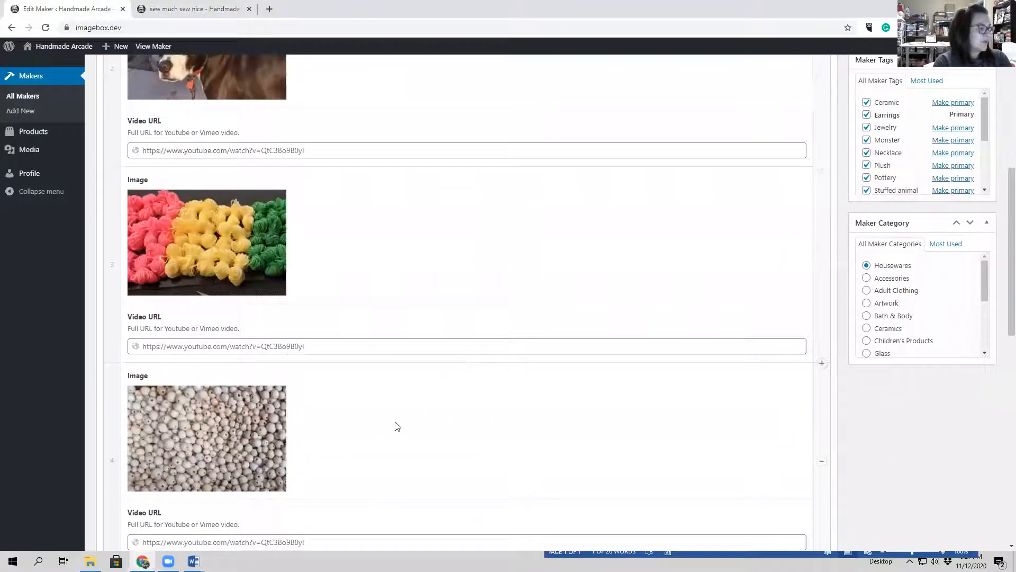
pyautogui.scroll(2, 379, 345)
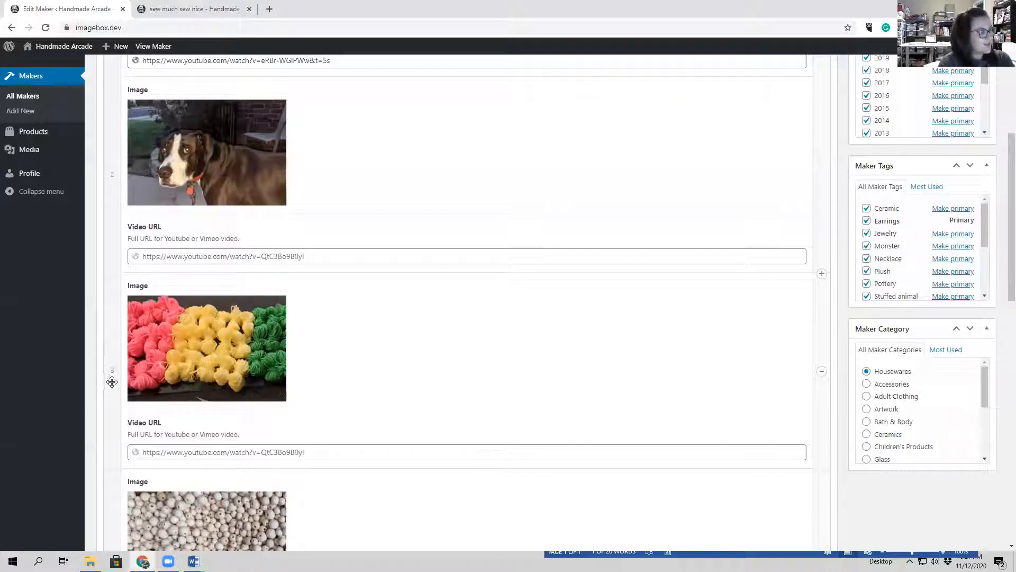
pyautogui.moveTo(106, 373); pyautogui.dragTo(116, 316)
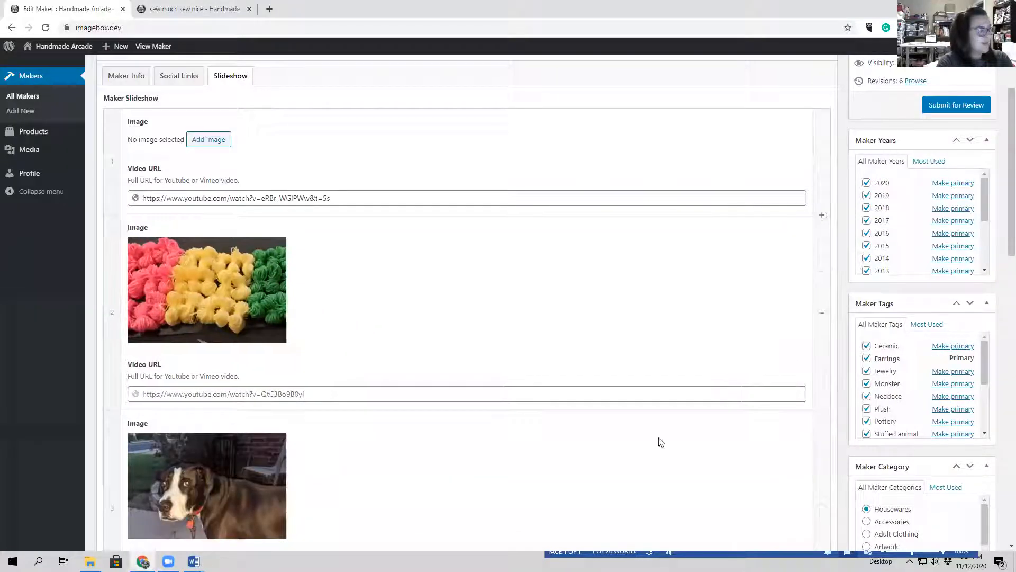
# Move the peanut butter jar slide up to second place, directly after the video slide.
pyautogui.scroll(-4, 371, 259)
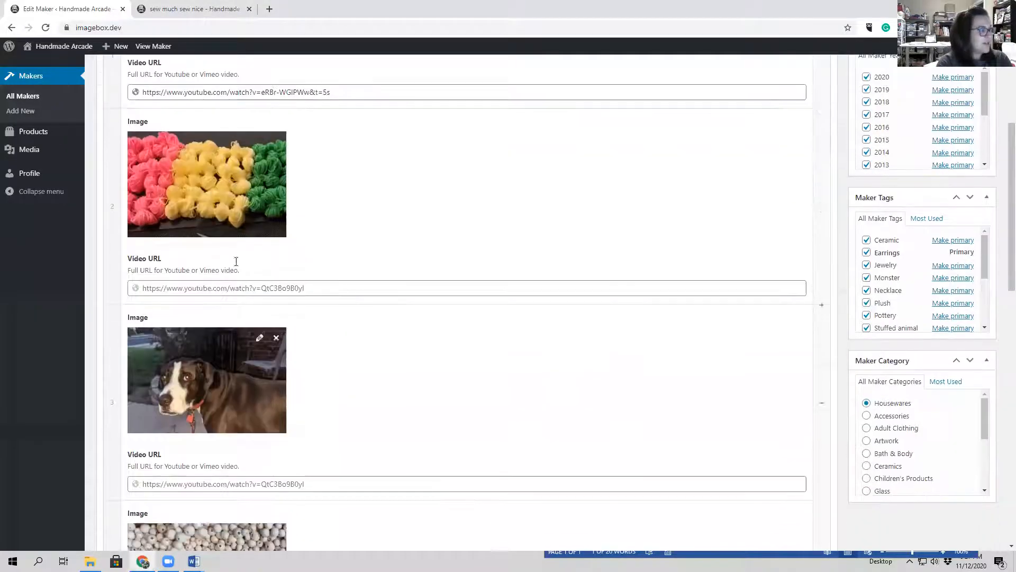
pyautogui.scroll(-7, 227, 216)
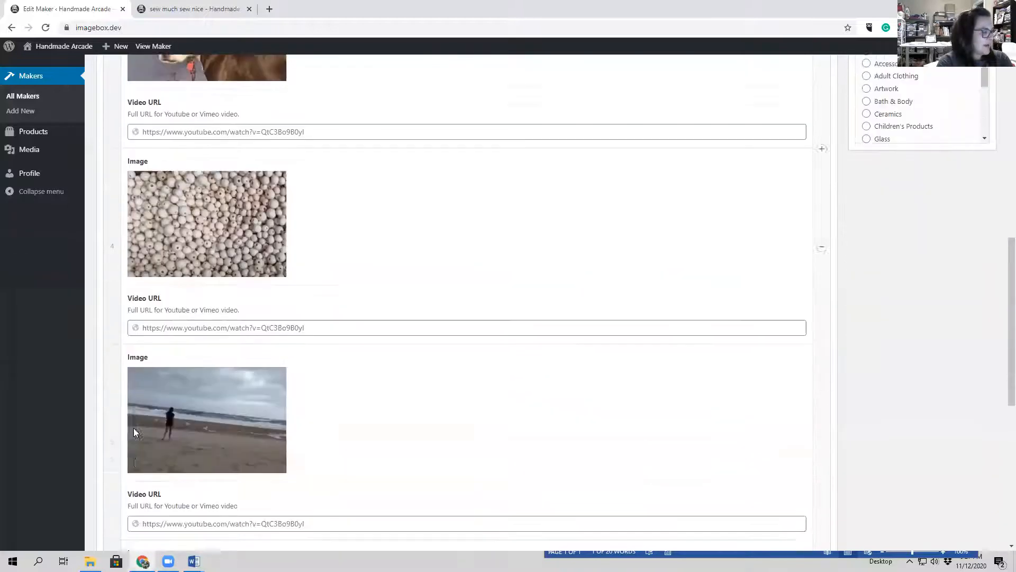
pyautogui.scroll(-1, 140, 464)
pyautogui.moveTo(109, 465); pyautogui.dragTo(108, 165)
pyautogui.moveTo(105, 391); pyautogui.dragTo(112, 208)
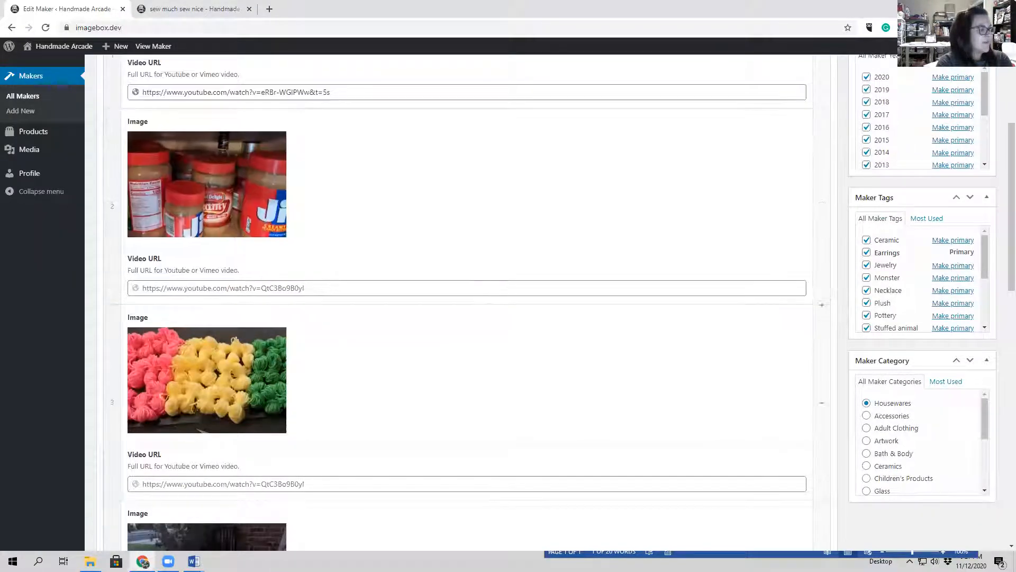
pyautogui.scroll(-6, 307, 360)
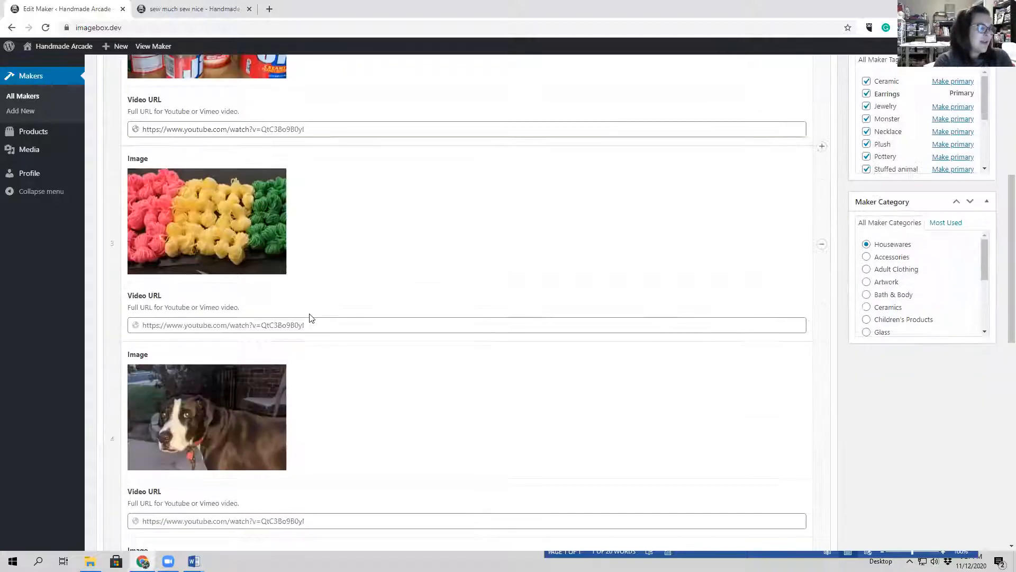
# Remove the peanut butter jar slide from the slideshow and confirm its removal.
pyautogui.scroll(7, 460, 410)
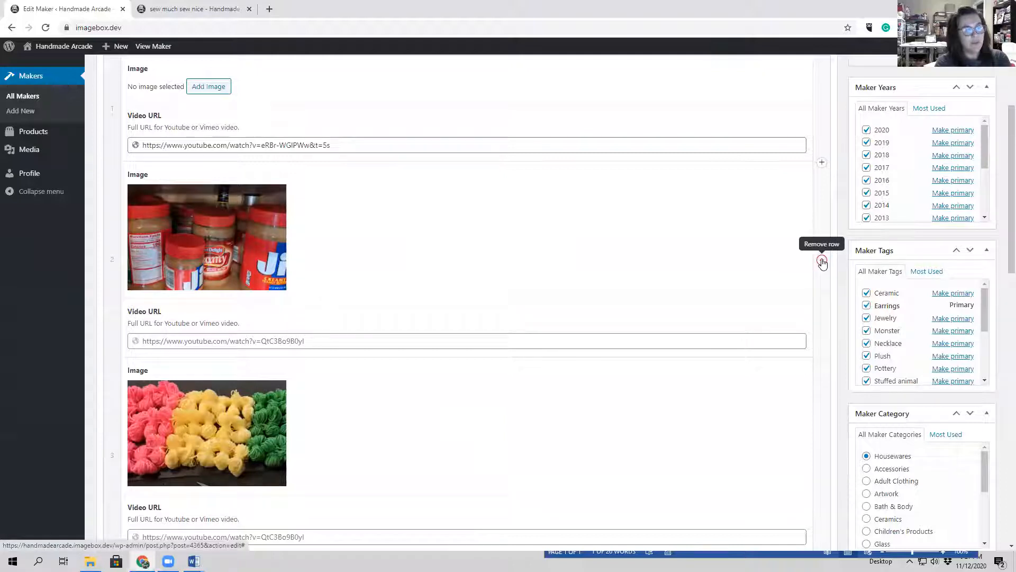
pyautogui.click(822, 261)
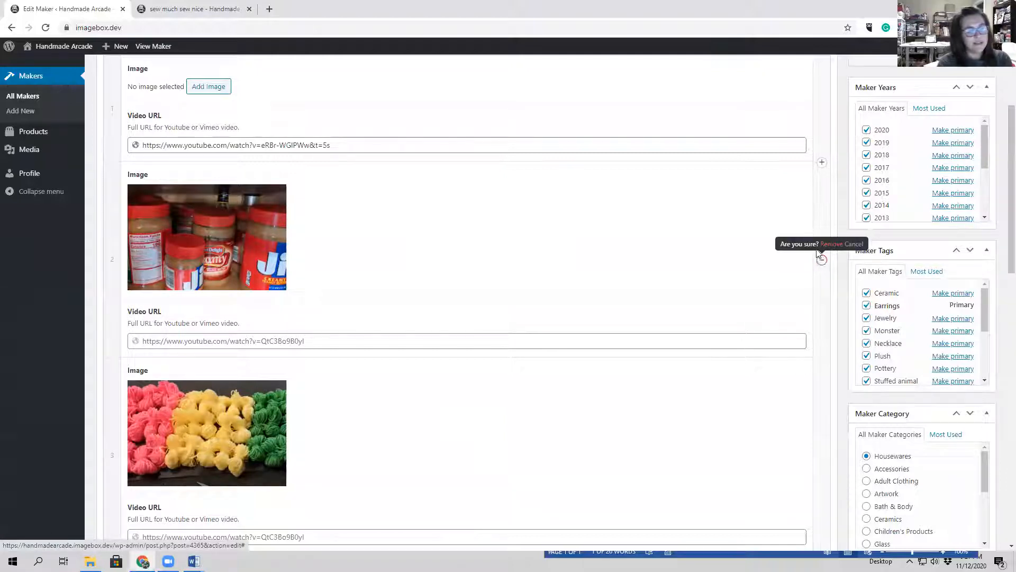
pyautogui.click(831, 244)
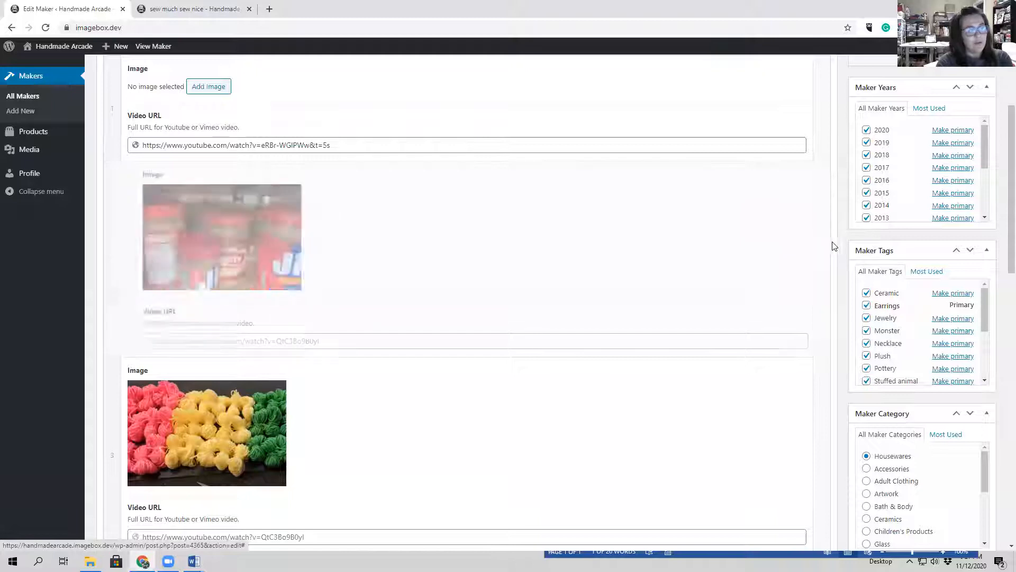
# Add a slide at the end of the slideshow with the peanut butter jar image highlightimage4.png from the media library.
pyautogui.scroll(-8, 791, 285)
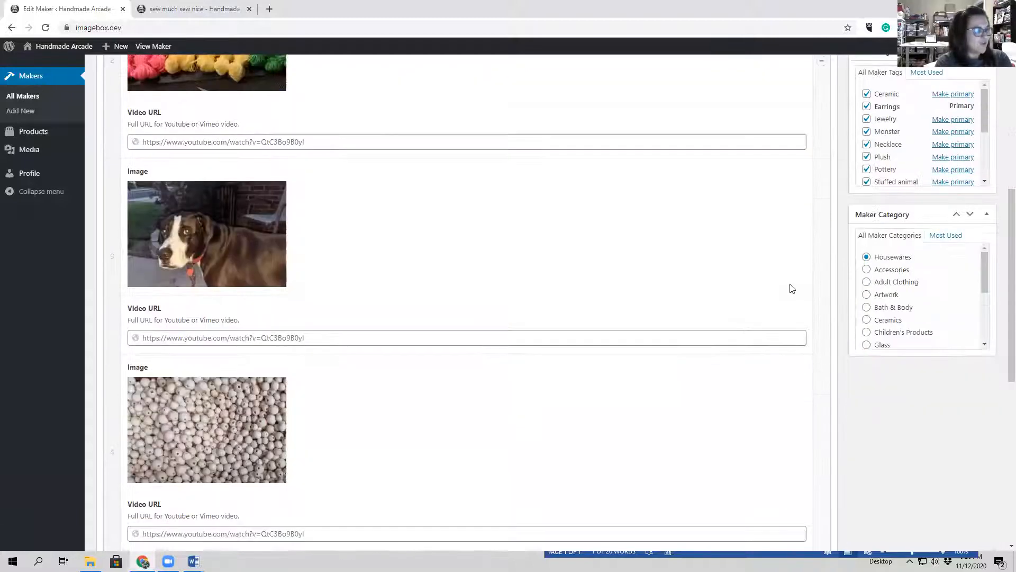
pyautogui.scroll(-2, 845, 450)
pyautogui.click(810, 428)
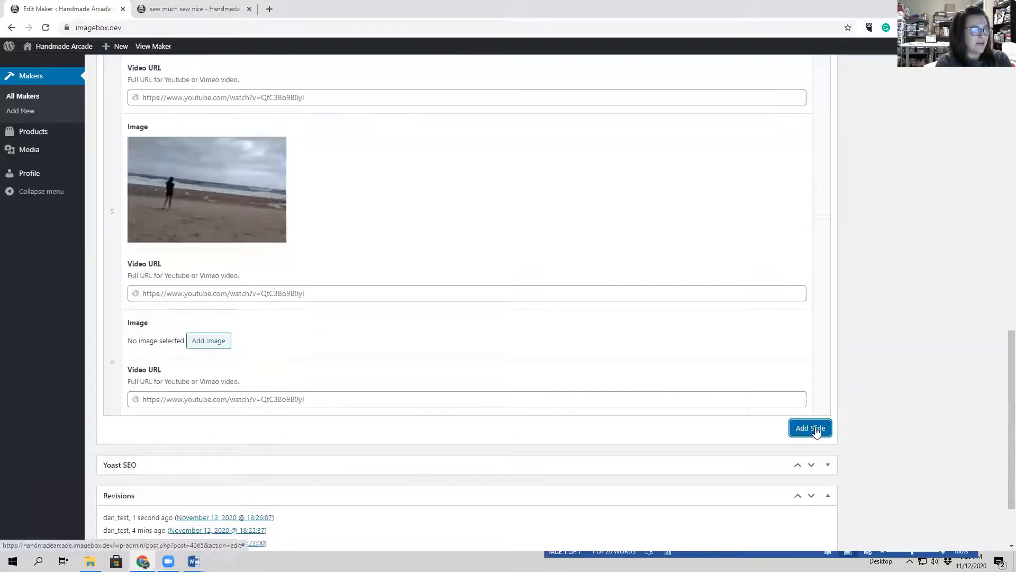
pyautogui.click(209, 342)
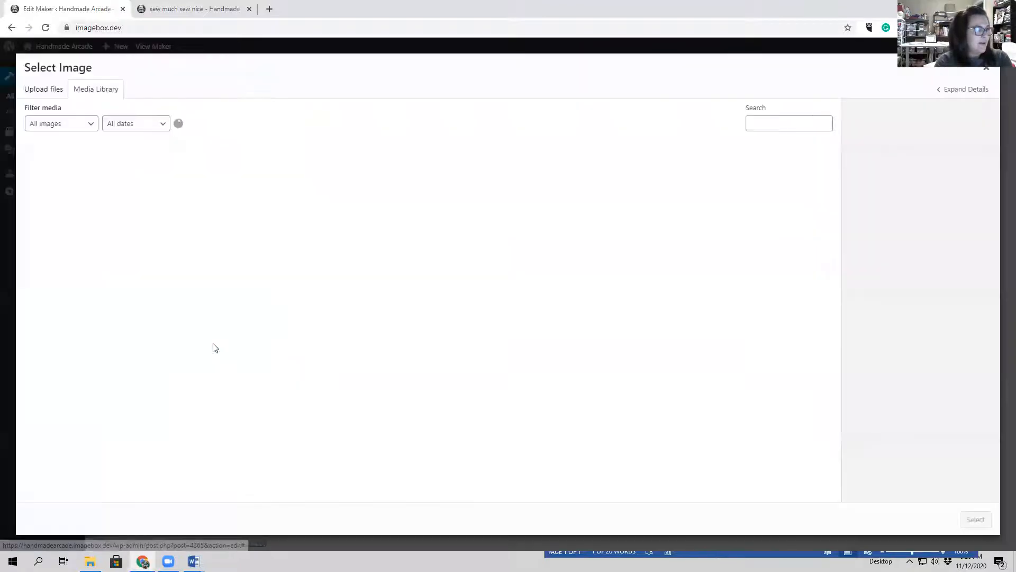
pyautogui.click(60, 178)
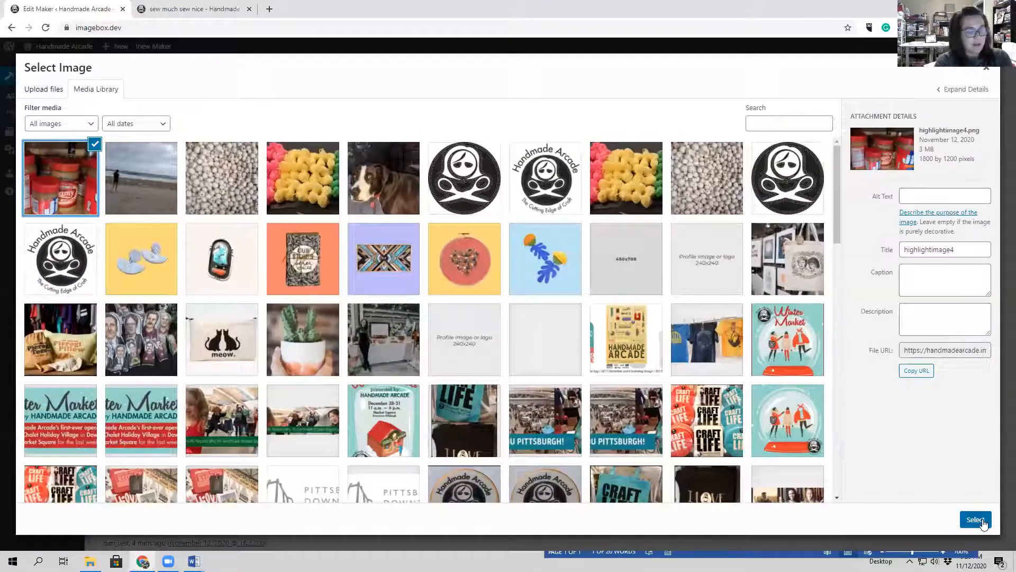
pyautogui.click(975, 519)
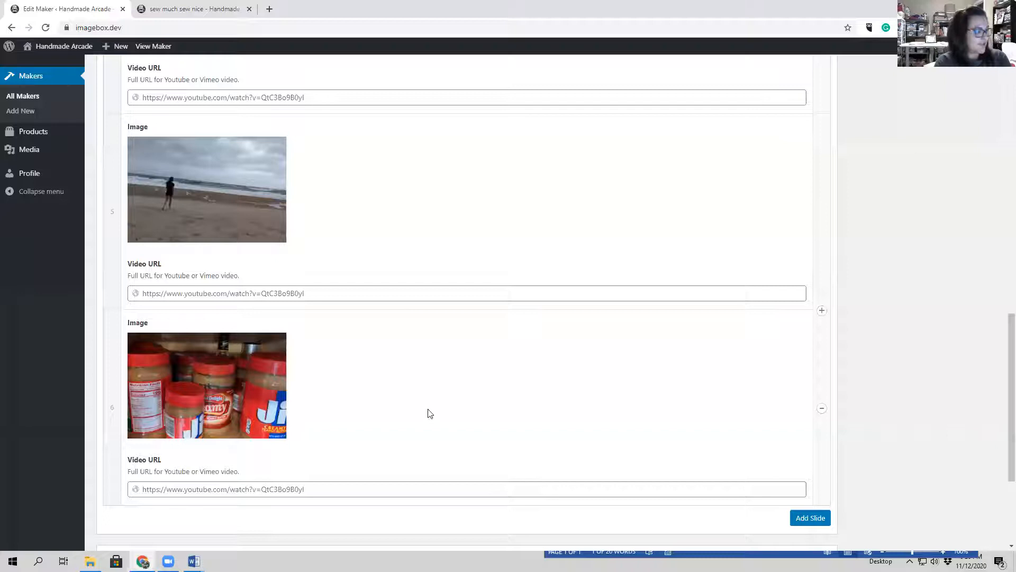
# Save the maker draft with the rearranged slideshow.
pyautogui.scroll(-2, 741, 413)
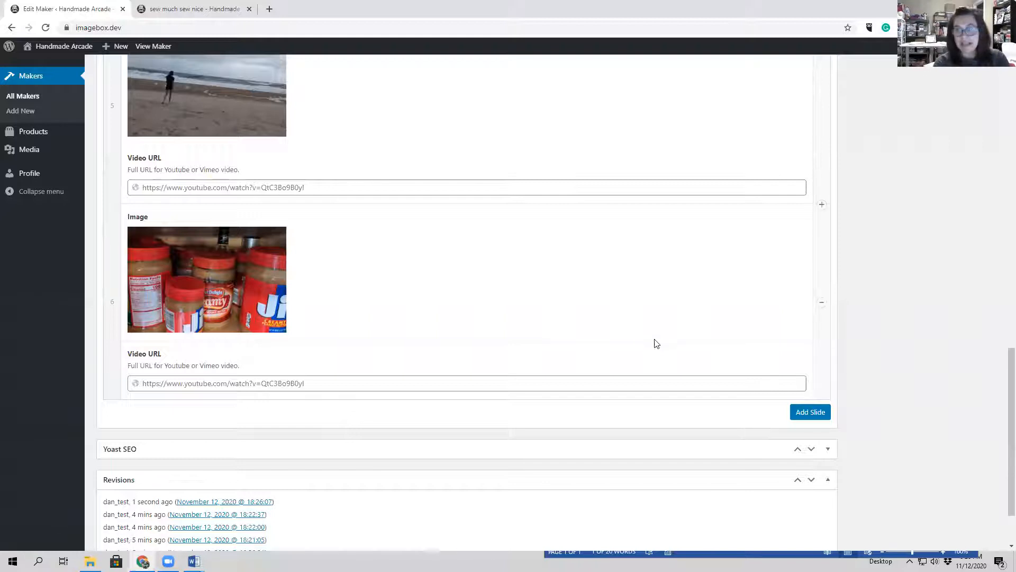
pyautogui.scroll(5, 655, 342)
pyautogui.scroll(12, 623, 234)
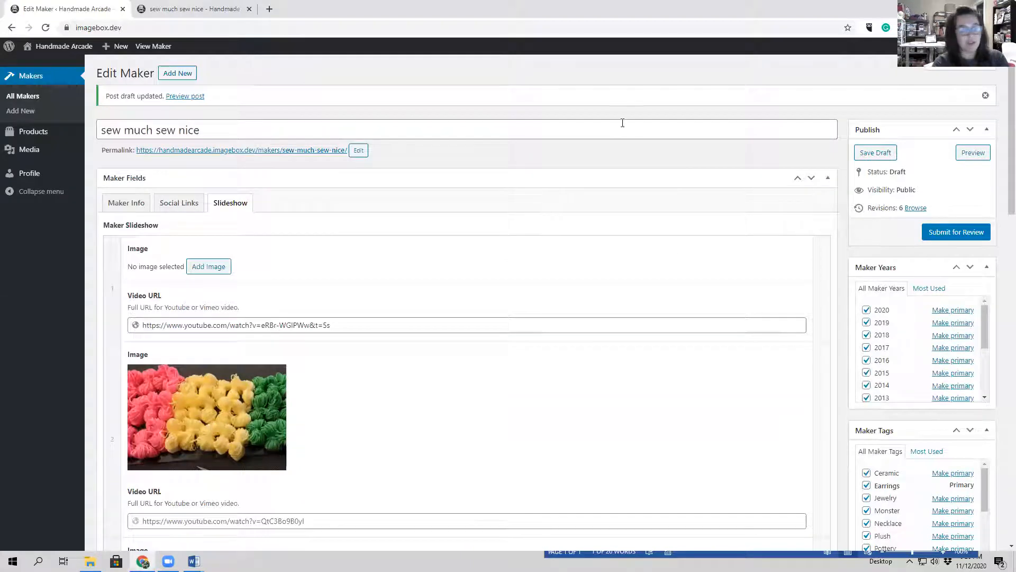
pyautogui.click(876, 154)
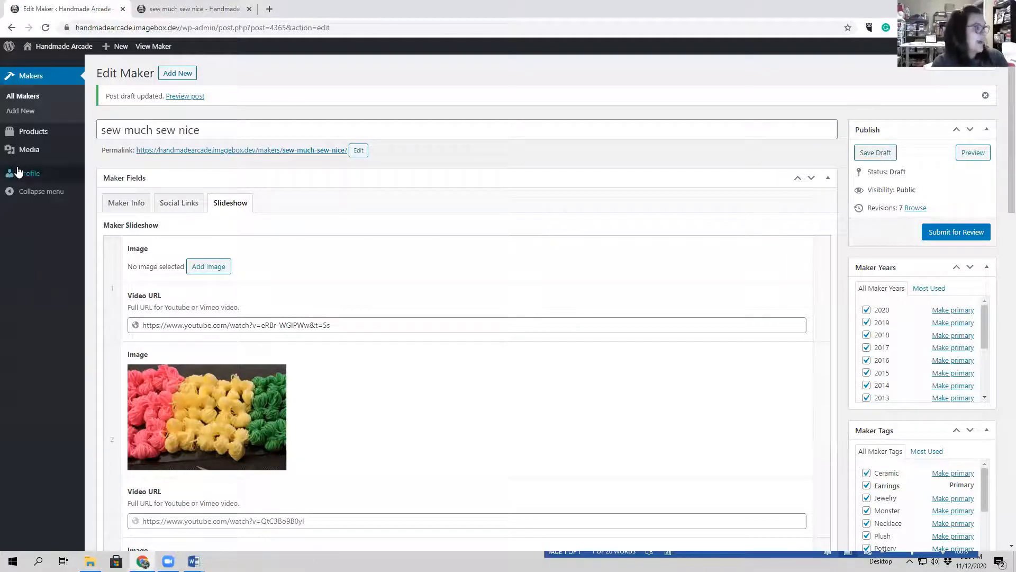
# Open the product list and start a new product titled Earrings.
pyautogui.moveTo(33, 136)
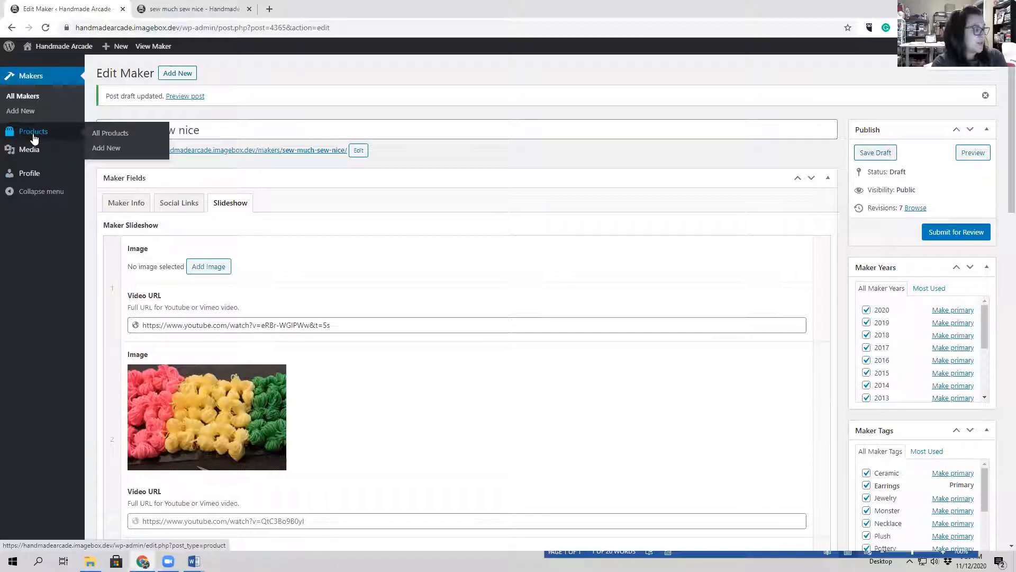
pyautogui.click(33, 137)
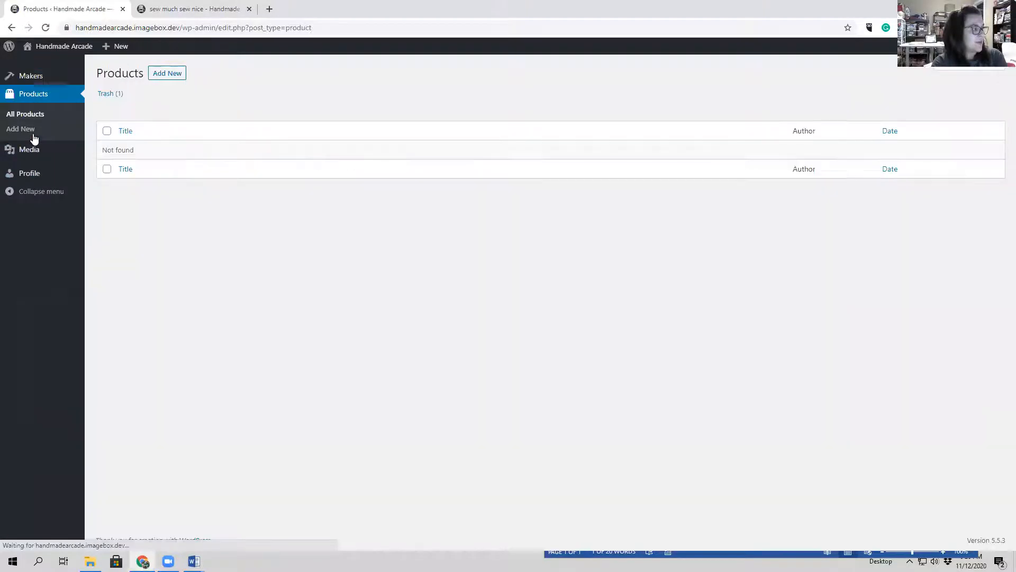
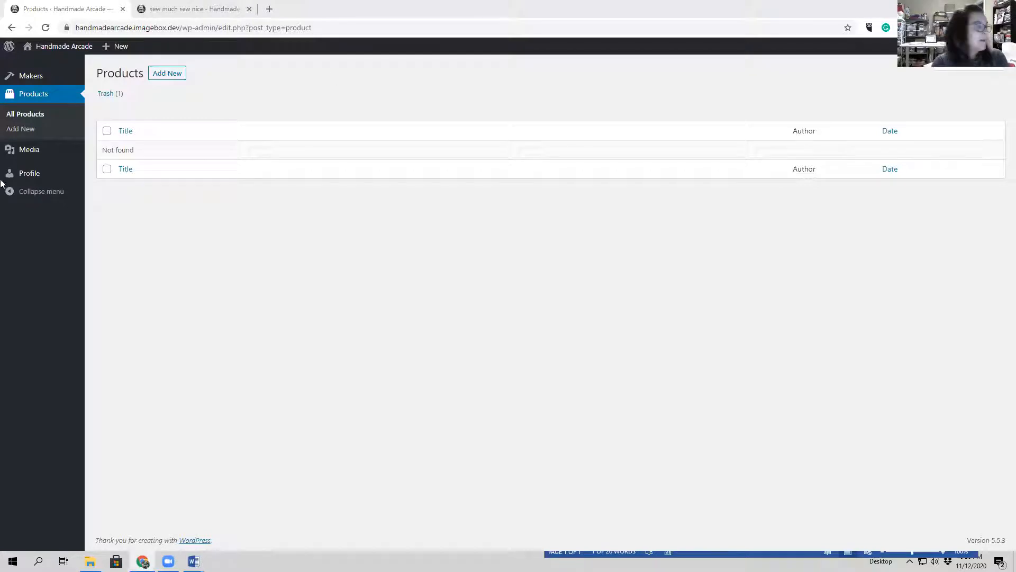
pyautogui.click(167, 74)
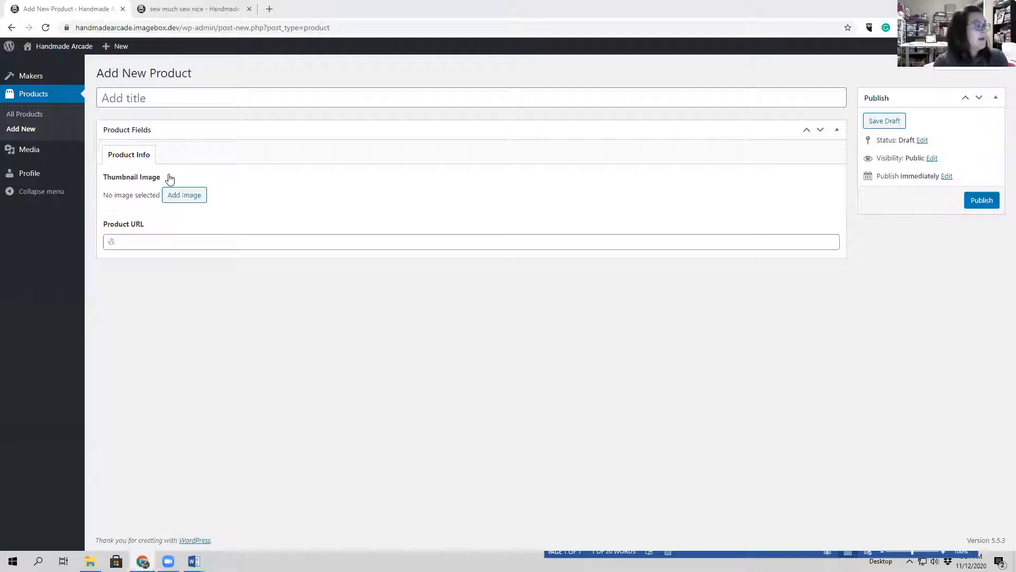
pyautogui.click(153, 101)
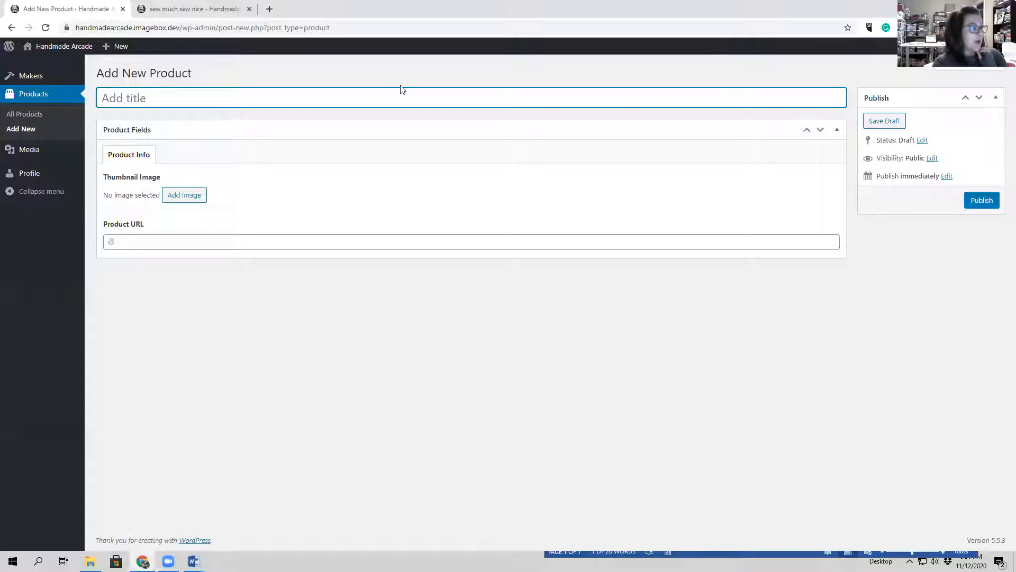
pyautogui.write('Earrings')
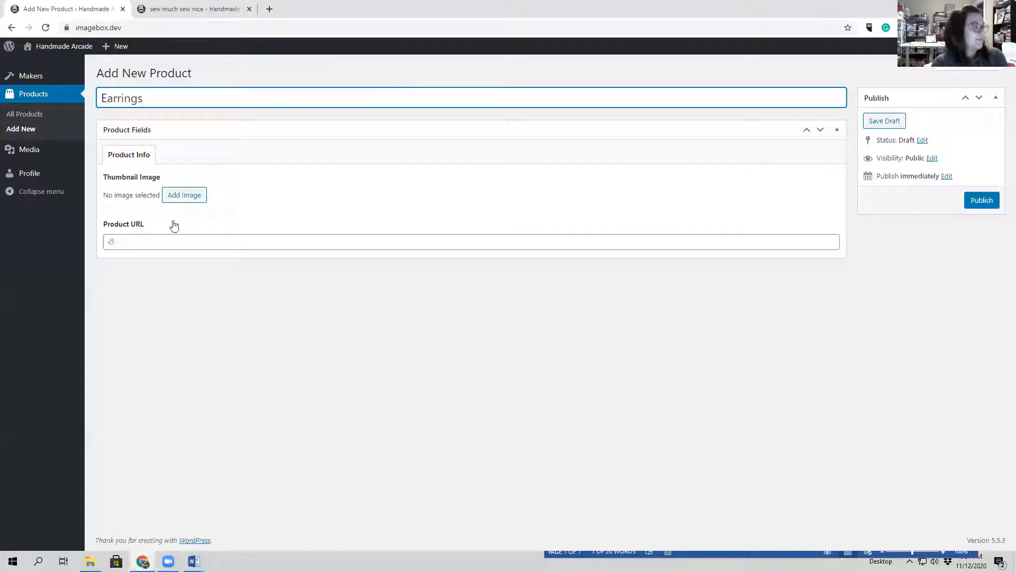
# Upload earrings-red.png from the HAVM-Deliverables ProductPictures folder and set it as the product's thumbnail image.
pyautogui.click(179, 197)
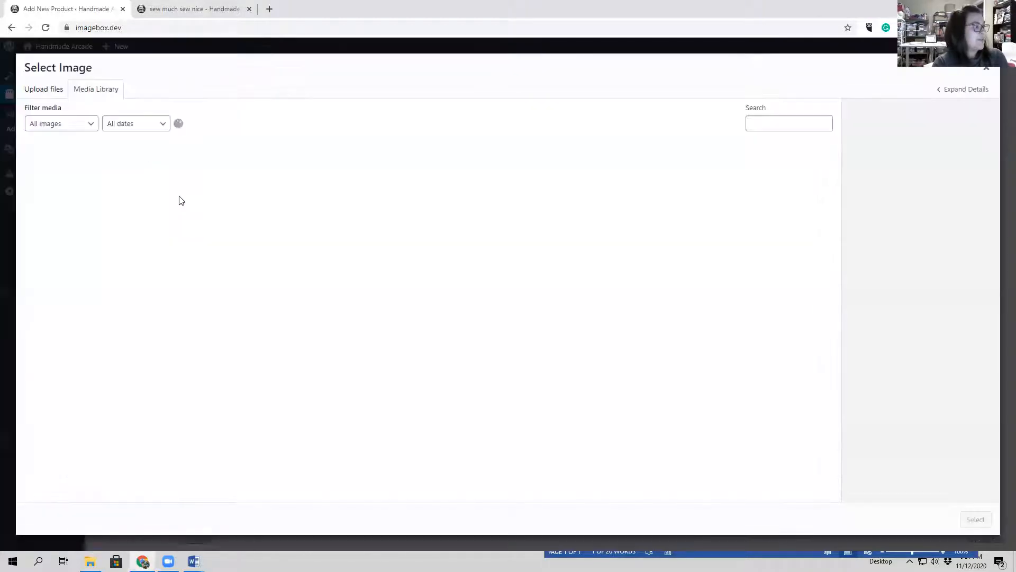
pyautogui.click(39, 92)
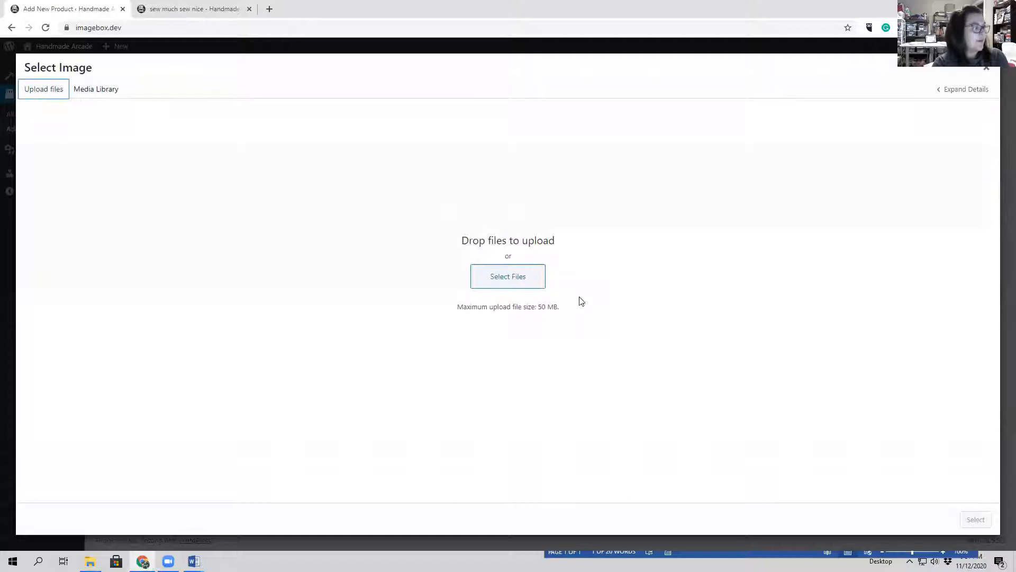
pyautogui.click(510, 278)
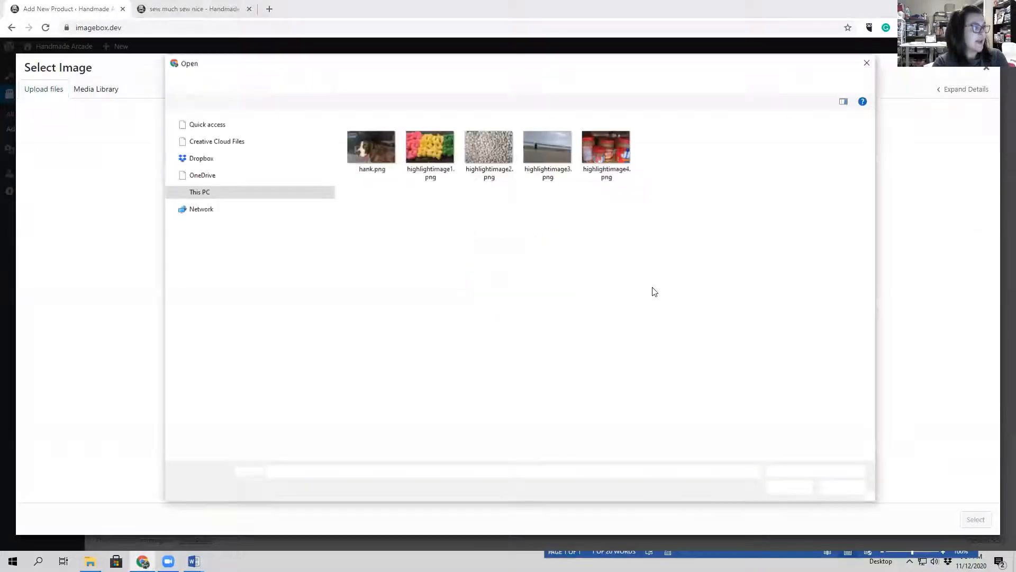
pyautogui.click(336, 81)
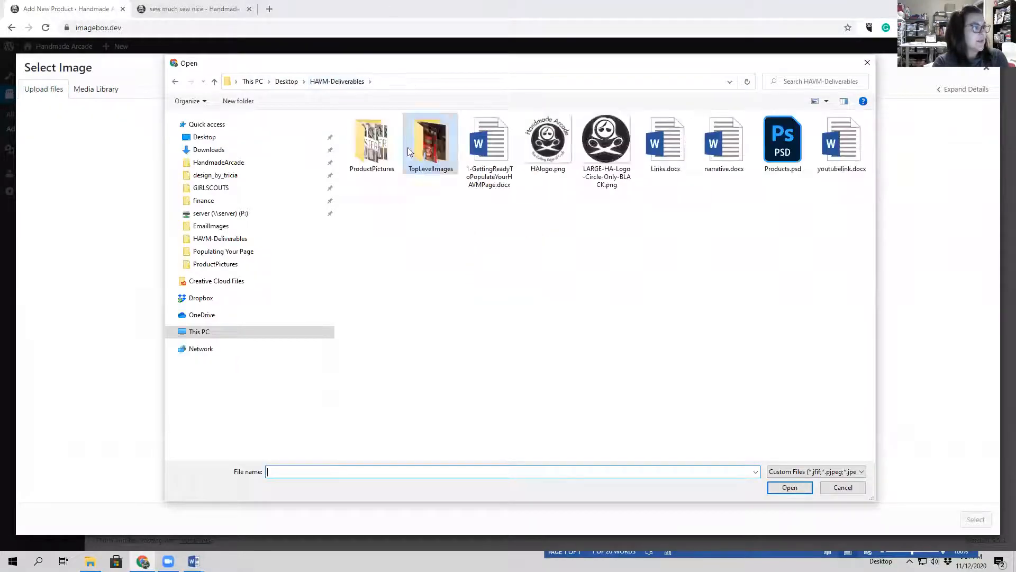
pyautogui.doubleClick(371, 142)
pyautogui.click(365, 154)
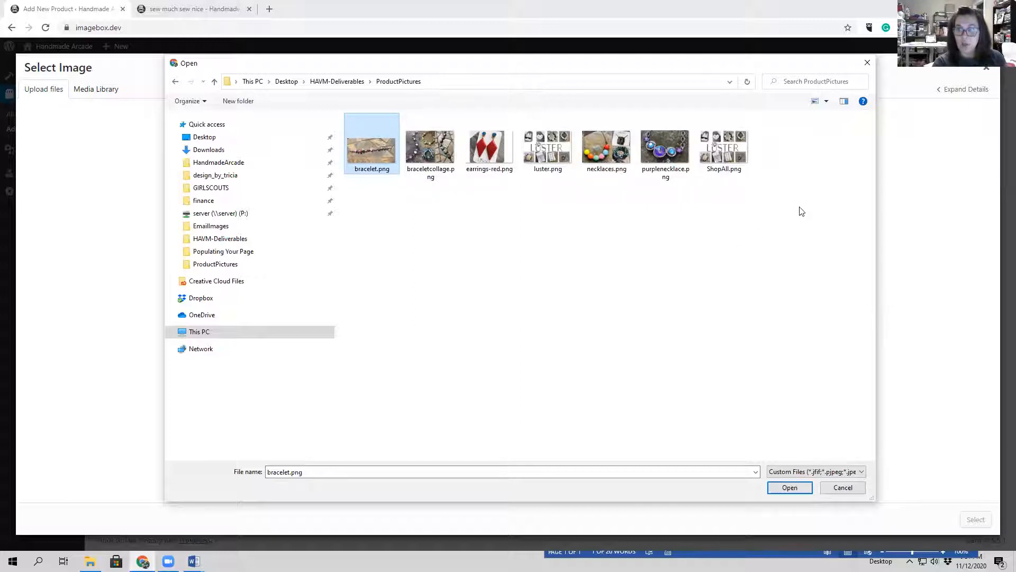
pyautogui.click(472, 160)
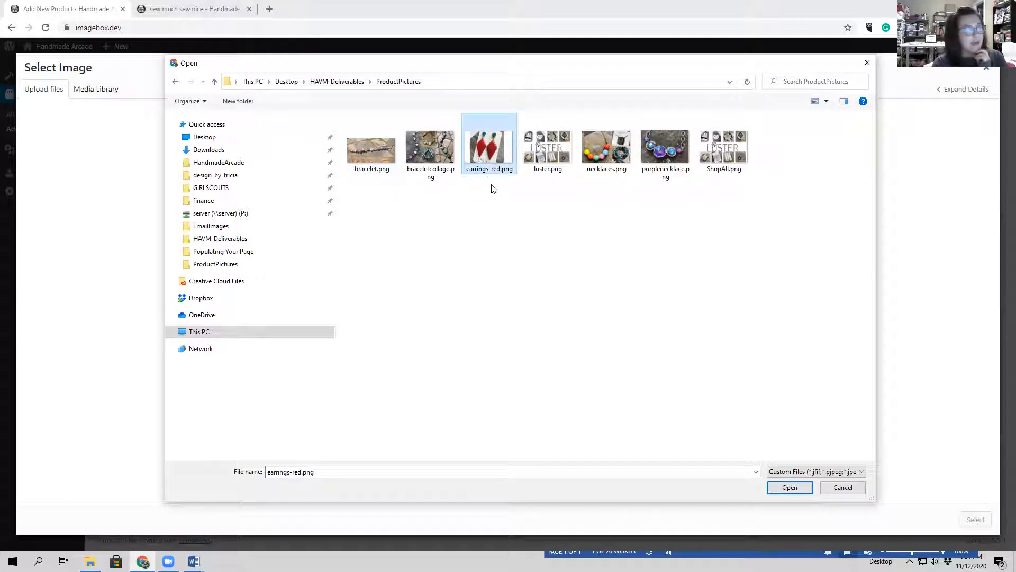
pyautogui.click(788, 486)
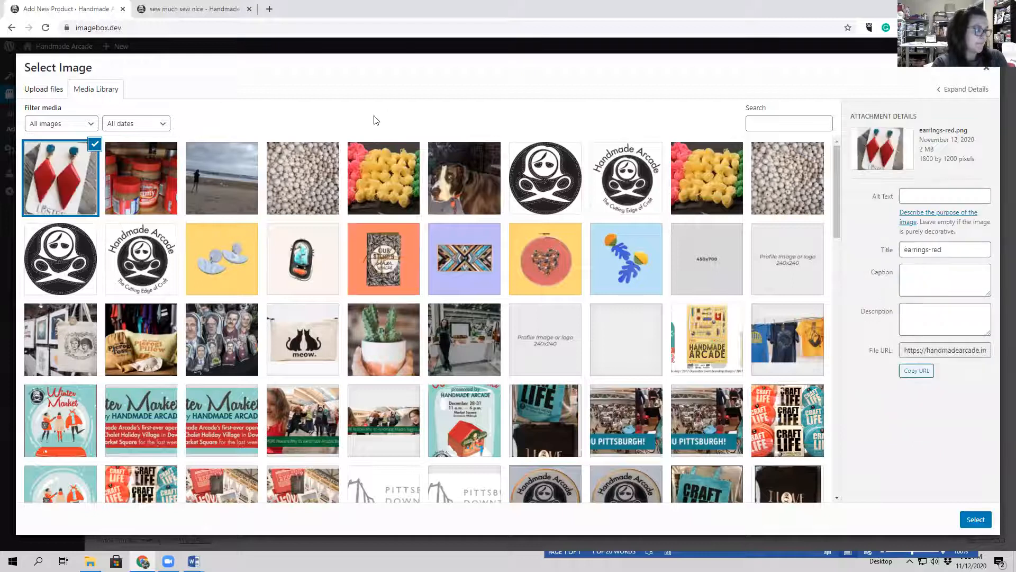
pyautogui.click(45, 190)
pyautogui.click(94, 157)
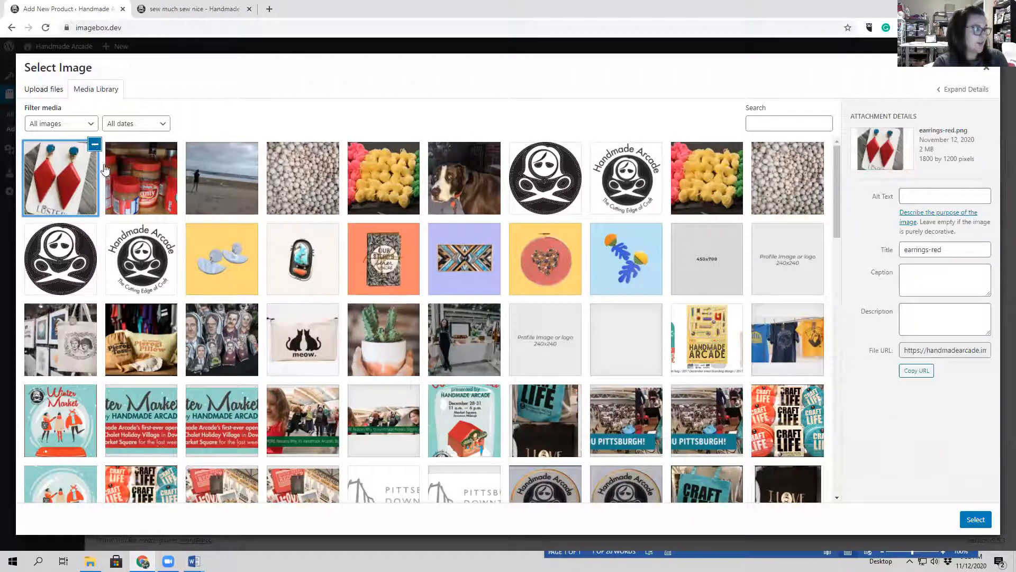
pyautogui.click(979, 522)
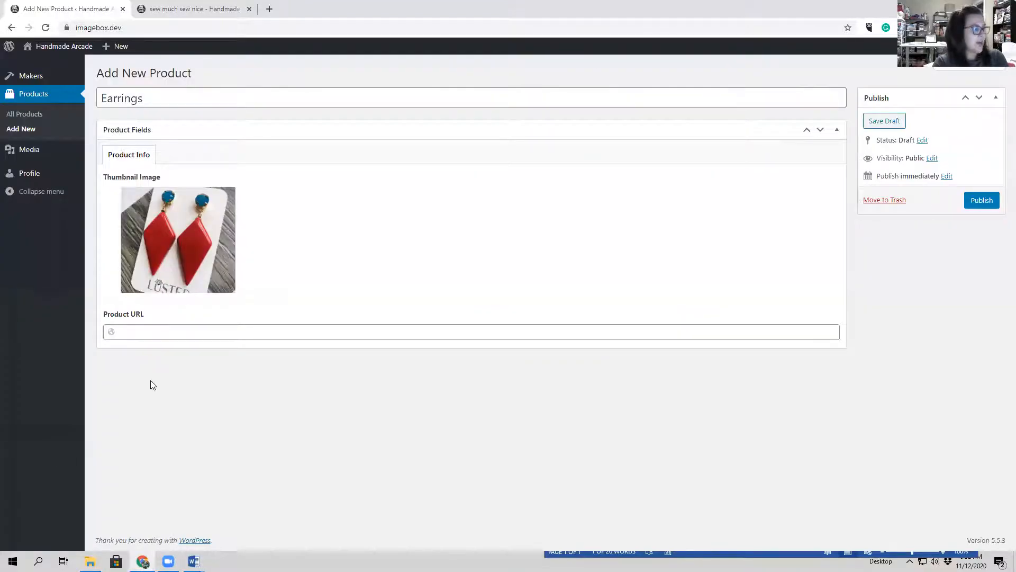
# Switch to the Links.docx document in Word, hide its navigation pane, and copy the Red Earrings product link.
pyautogui.click(148, 335)
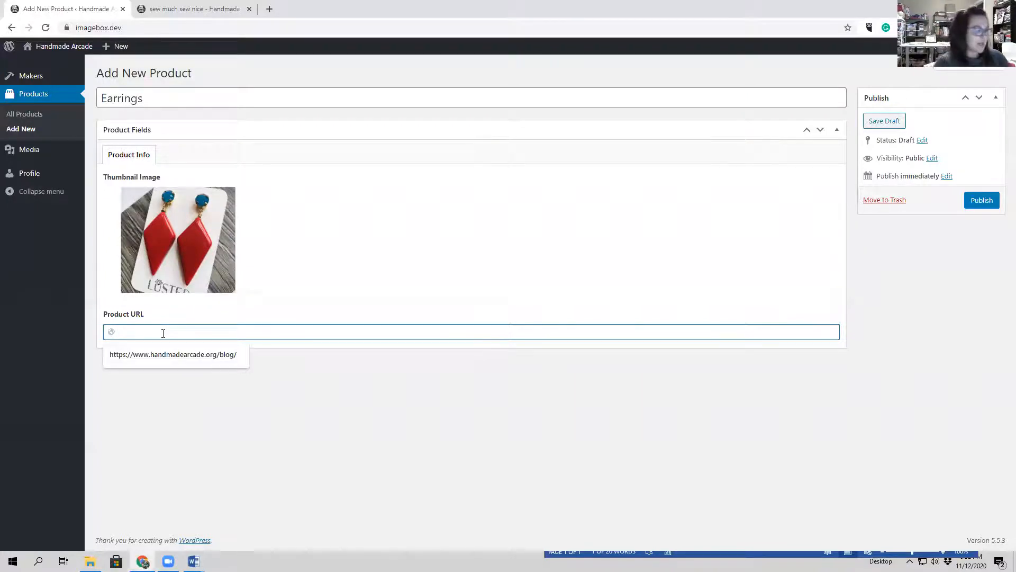
pyautogui.click(195, 560)
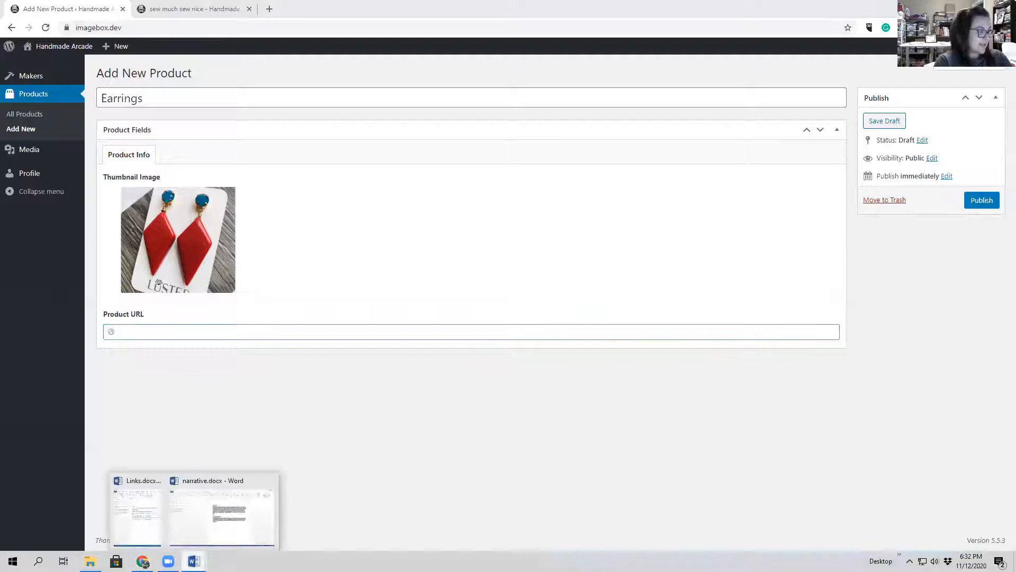
pyautogui.click(150, 520)
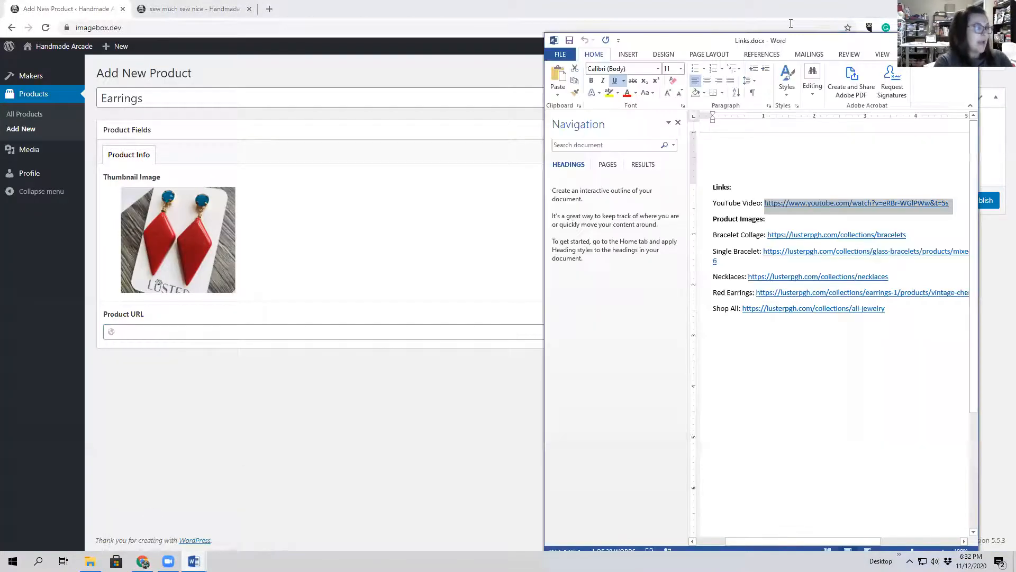
pyautogui.click(850, 54)
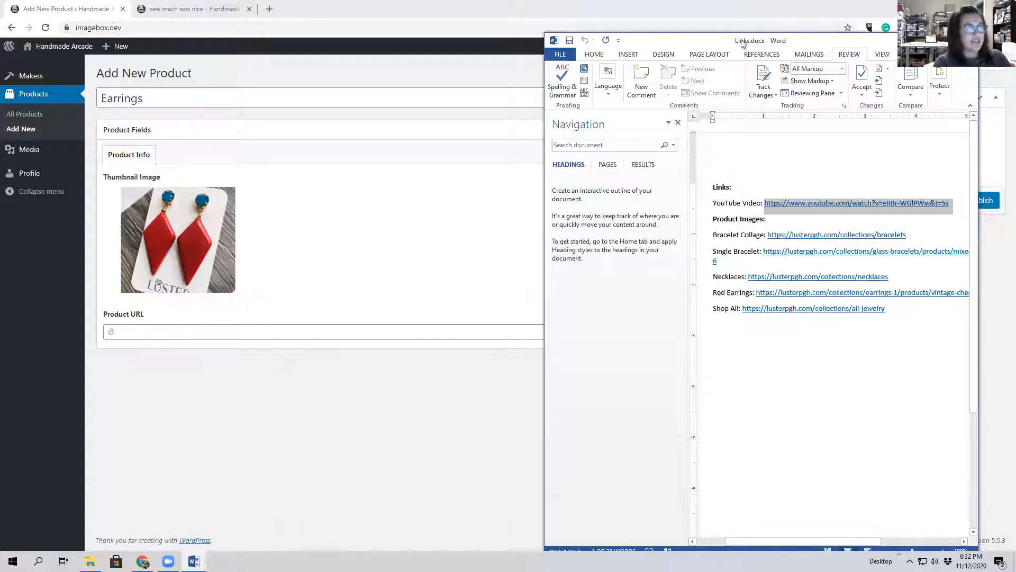
pyautogui.moveTo(792, 45); pyautogui.dragTo(778, 44)
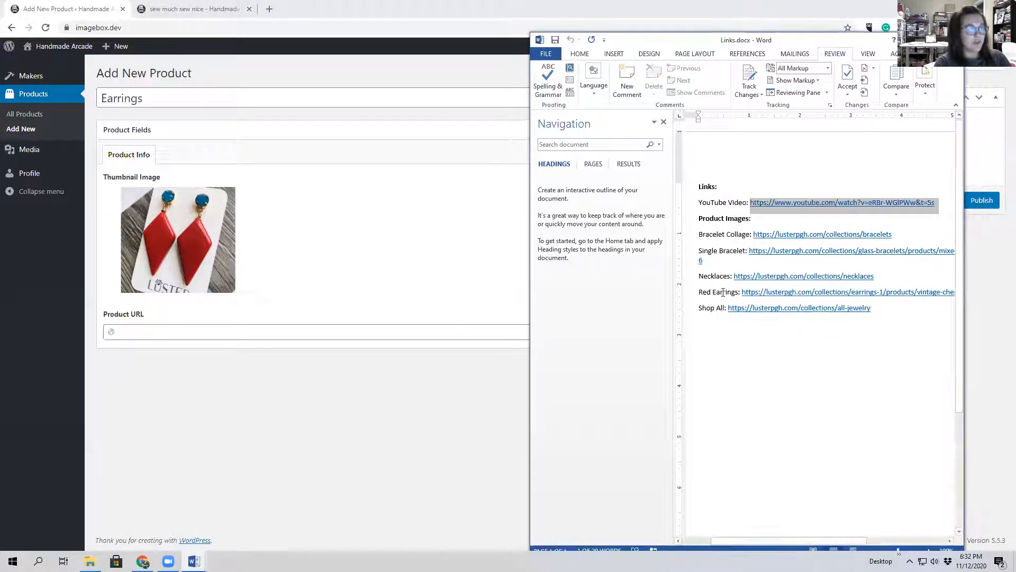
pyautogui.click(663, 122)
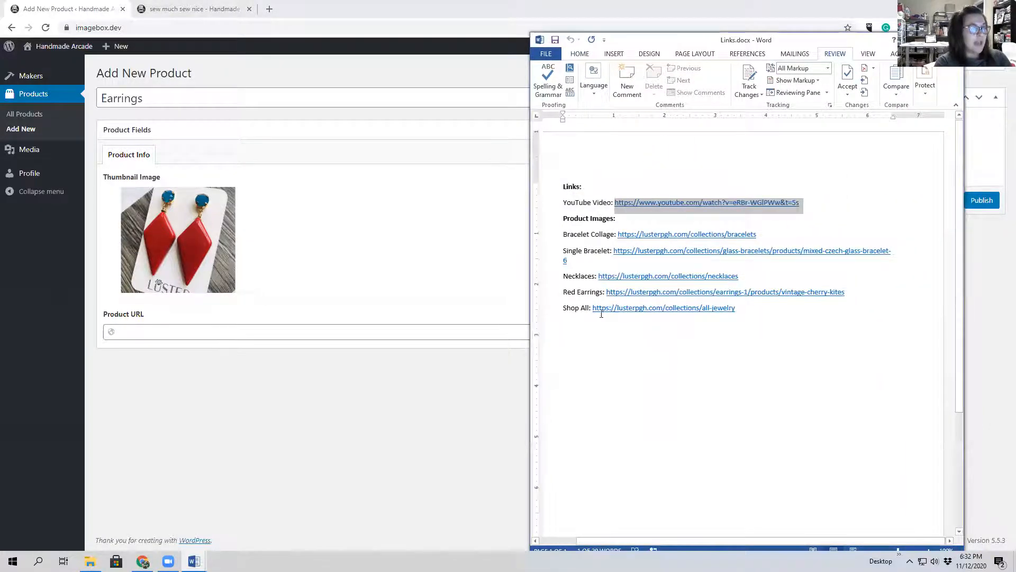
pyautogui.moveTo(610, 293); pyautogui.dragTo(678, 293)
pyautogui.moveTo(846, 293); pyautogui.dragTo(613, 290)
pyautogui.hotkey('ctrl', 'c')
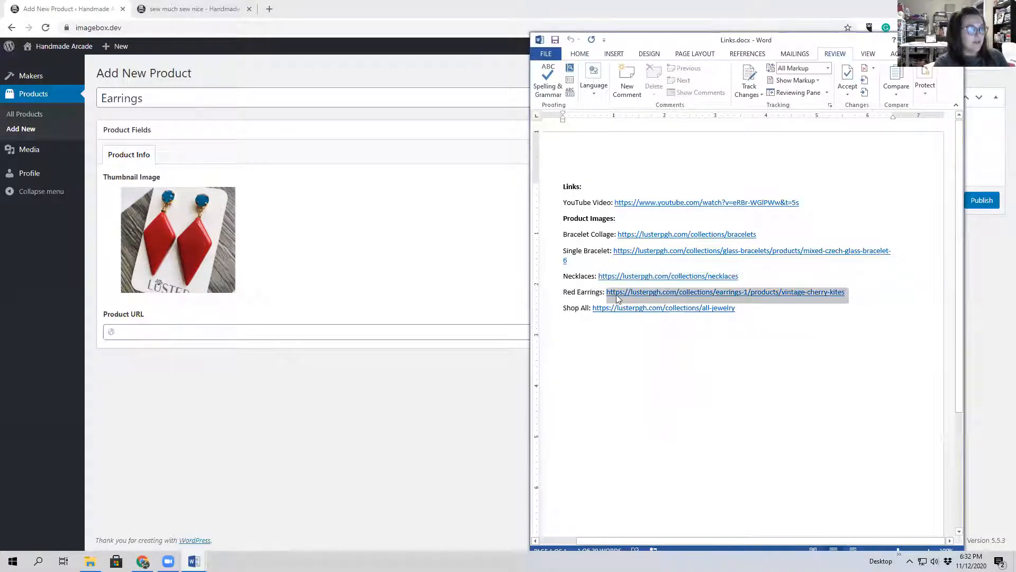
pyautogui.click(332, 333)
pyautogui.click(256, 331)
pyautogui.hotkey('ctrl', 'v')
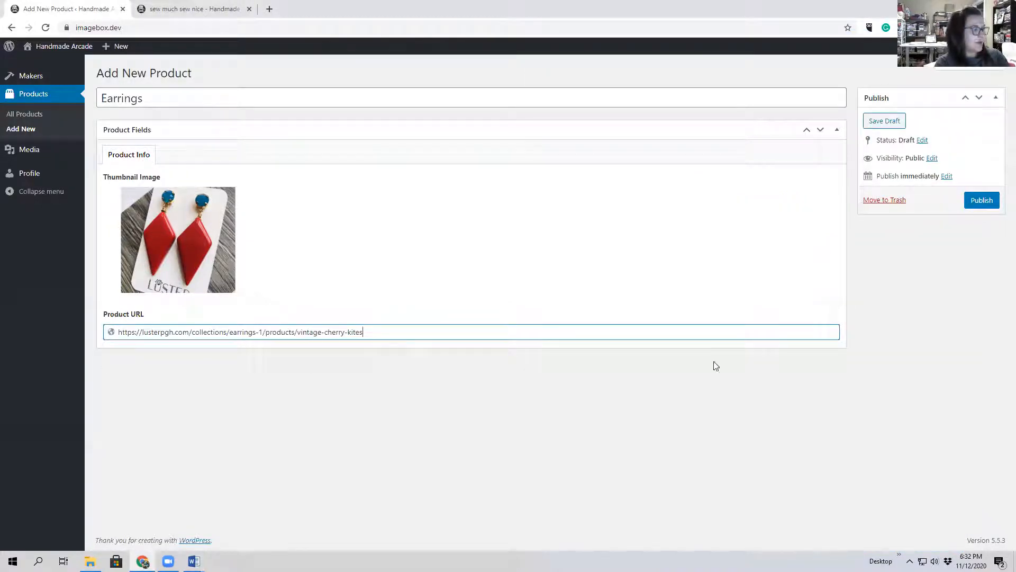
pyautogui.click(982, 204)
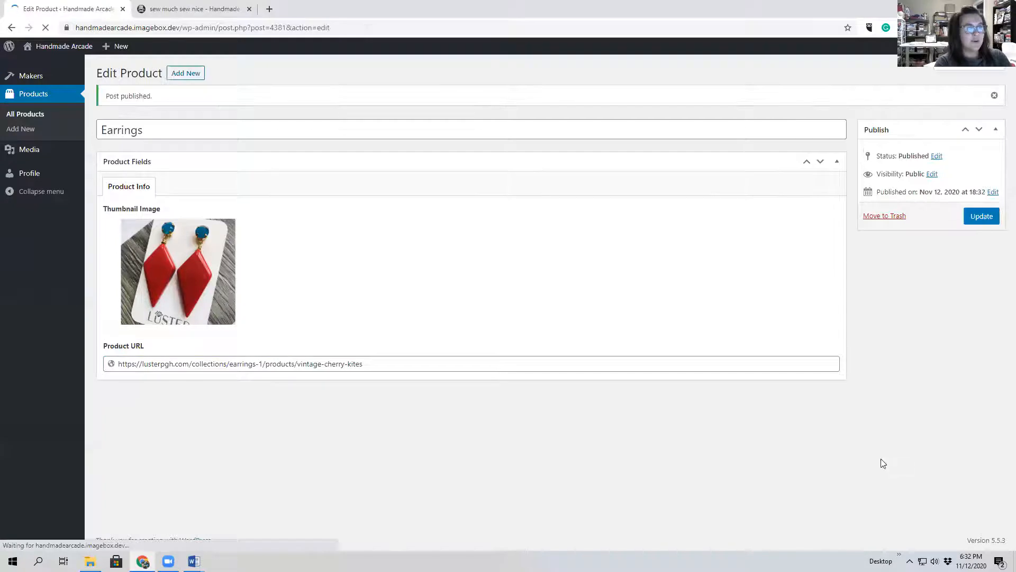
# Reload the sew much sew nice maker page and follow the Earrings link under Related Products.
pyautogui.click(202, 9)
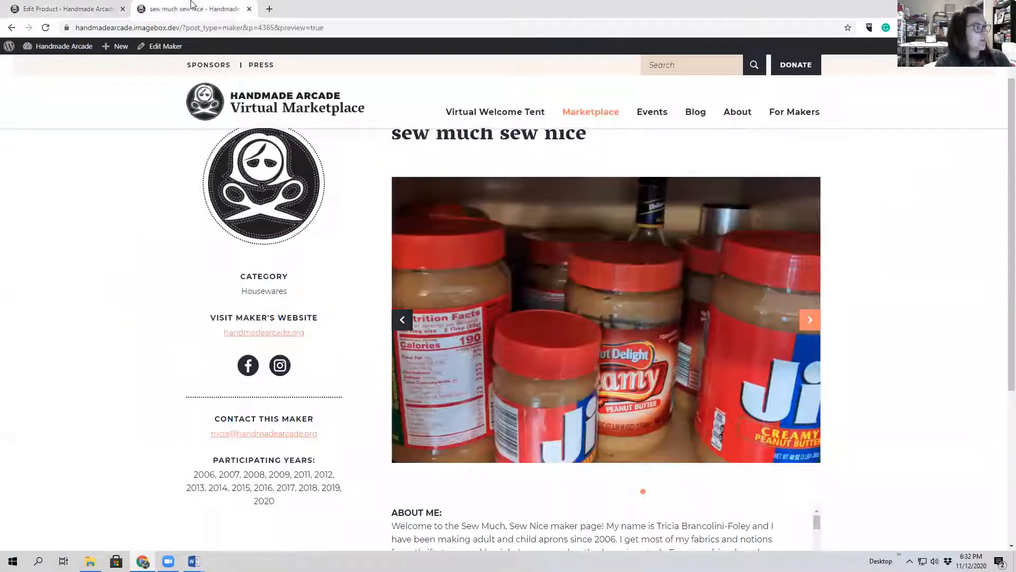
pyautogui.click(46, 28)
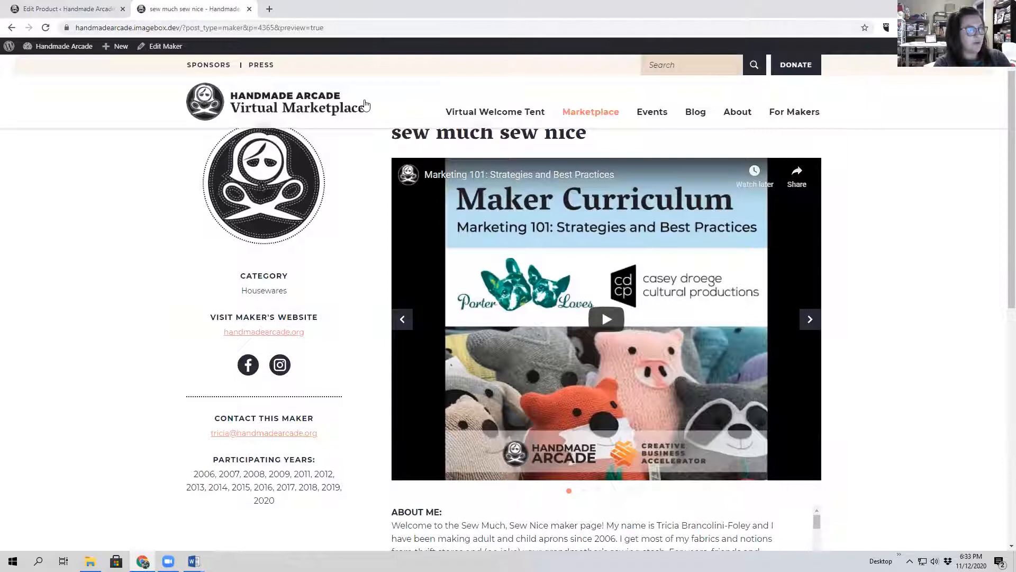
pyautogui.scroll(-6, 589, 314)
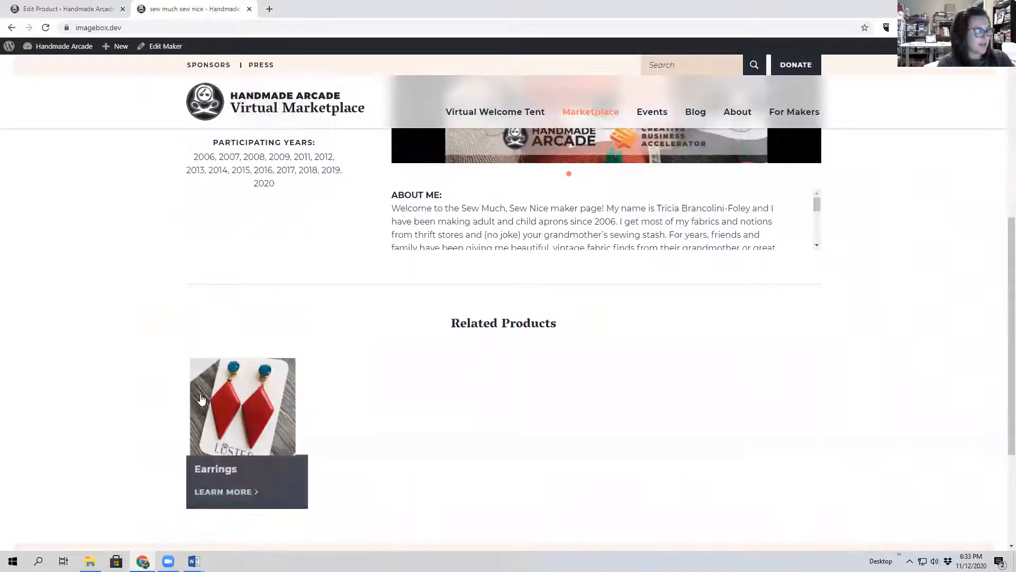
pyautogui.scroll(-2, 255, 304)
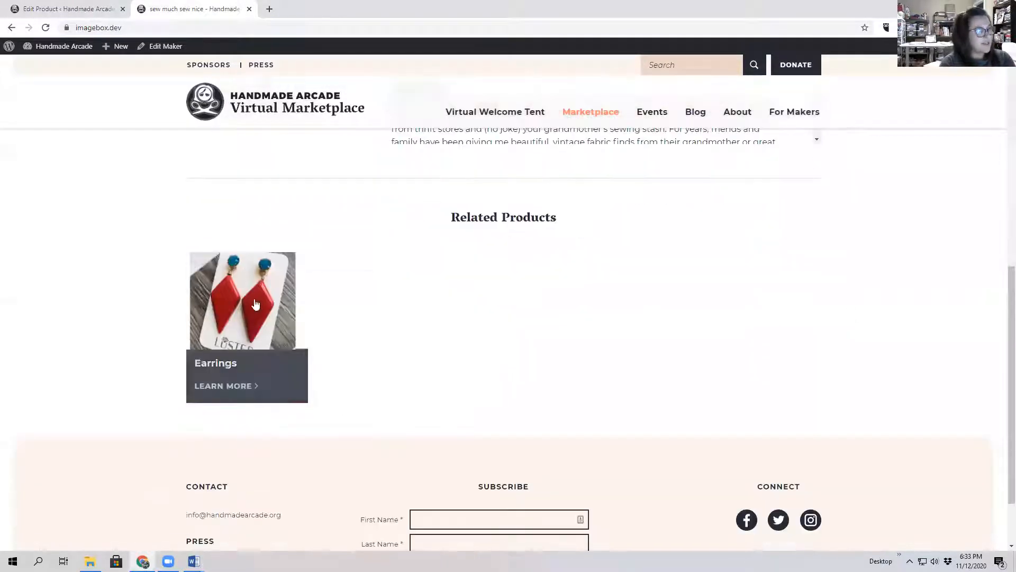
pyautogui.click(245, 390)
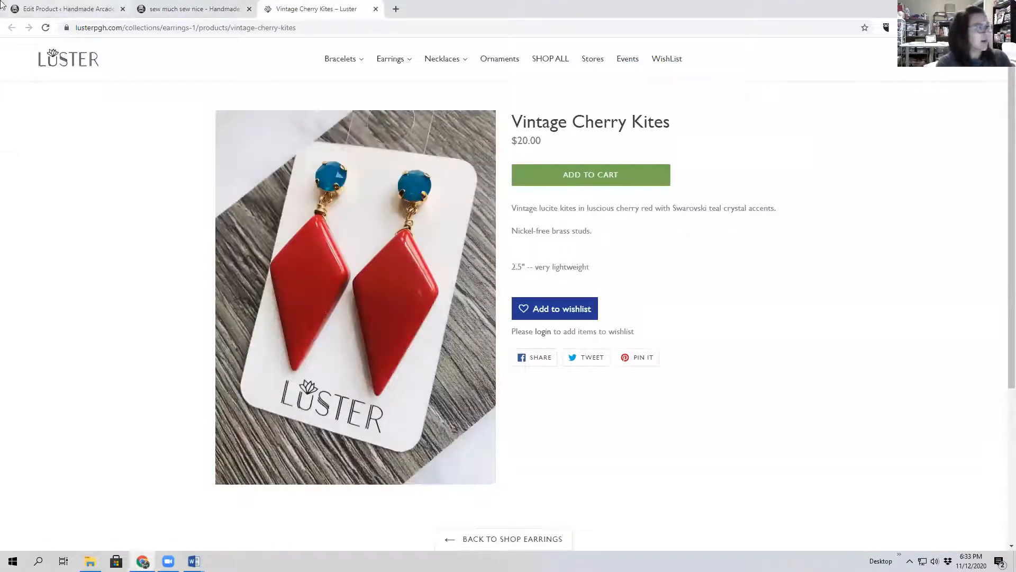
# Reopen the published Earrings product for editing from the product list and compare its title with the linked shop page.
pyautogui.click(110, 13)
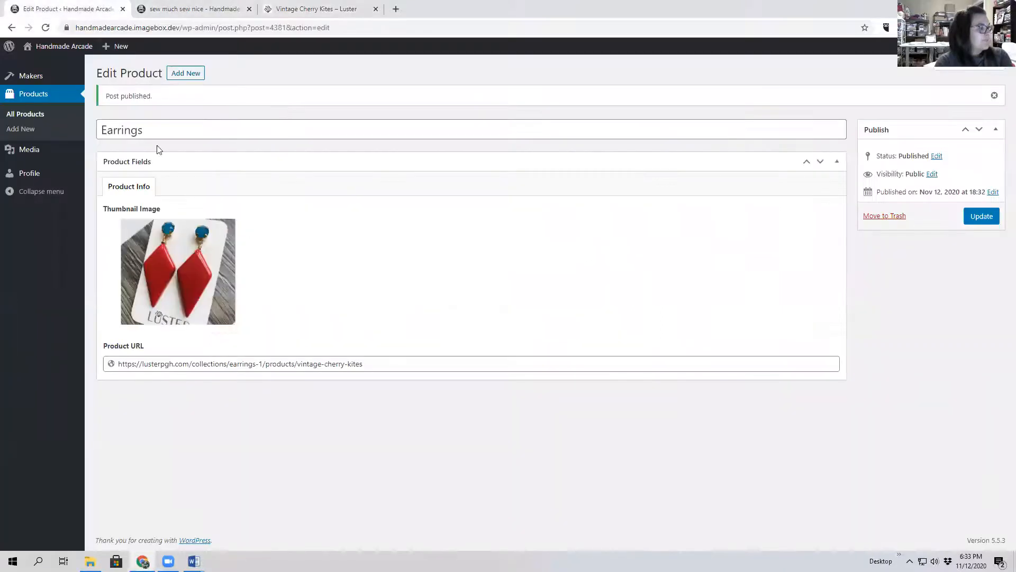
pyautogui.click(186, 74)
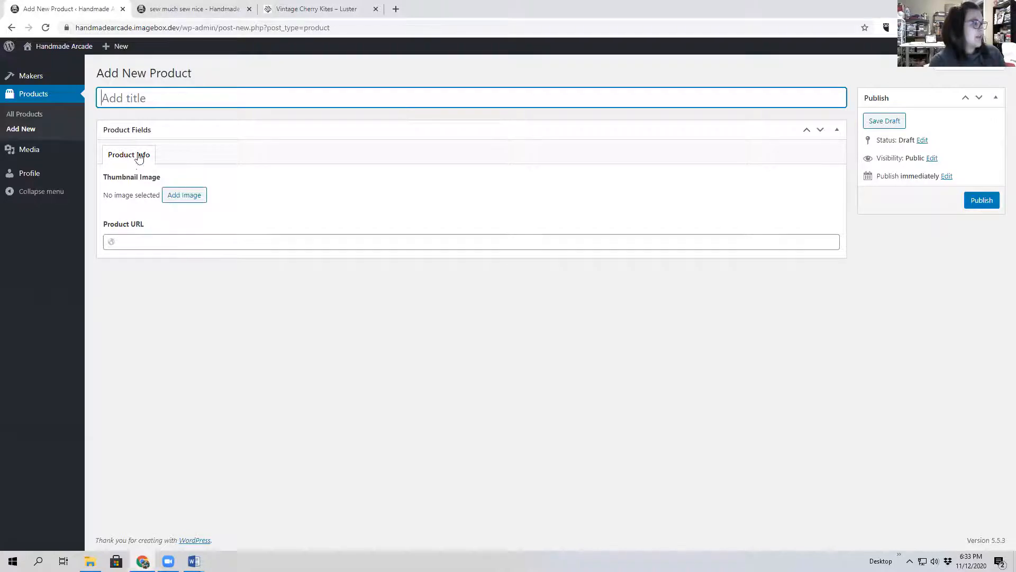
pyautogui.click(21, 118)
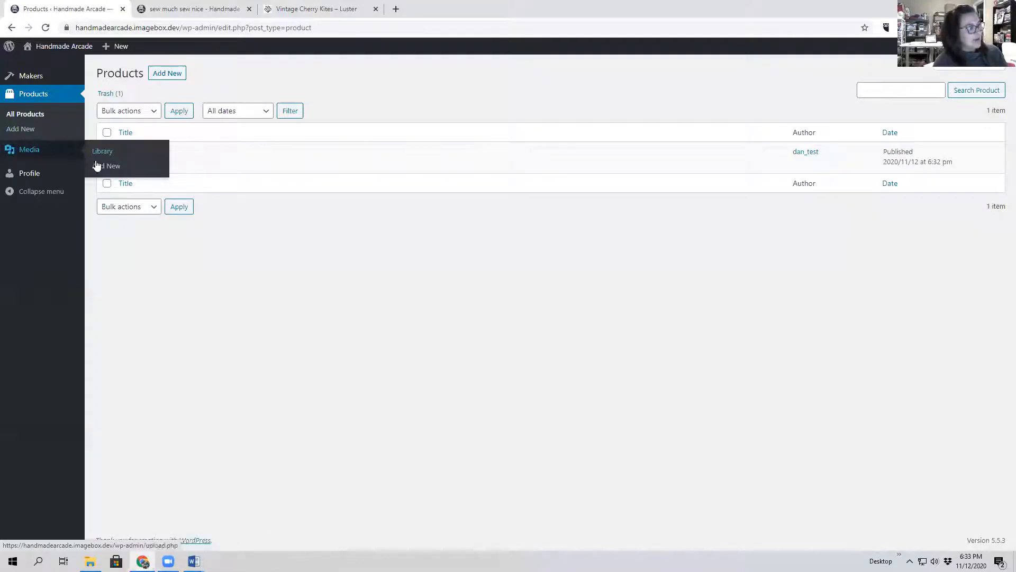
pyautogui.click(125, 164)
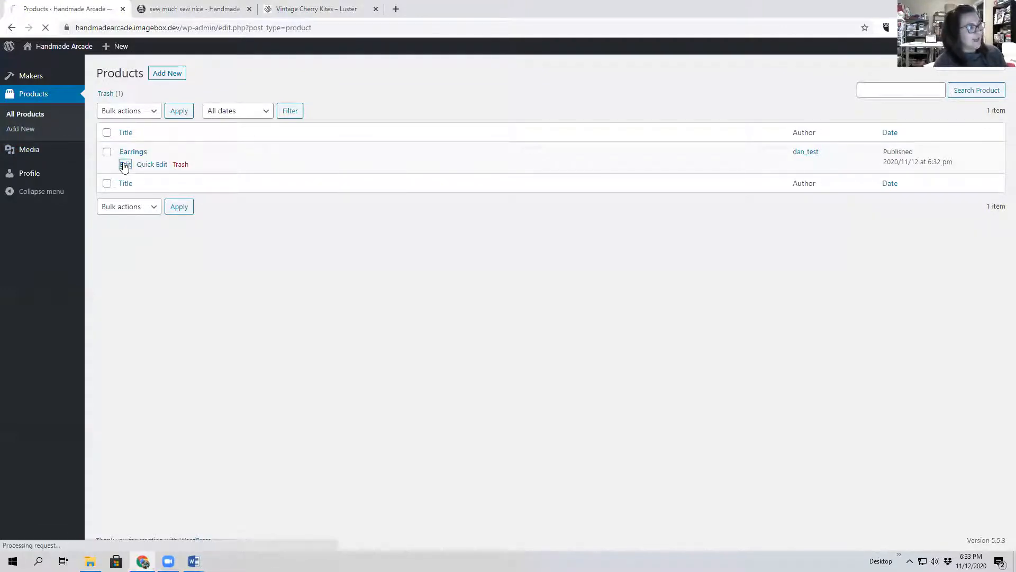
pyautogui.click(228, 4)
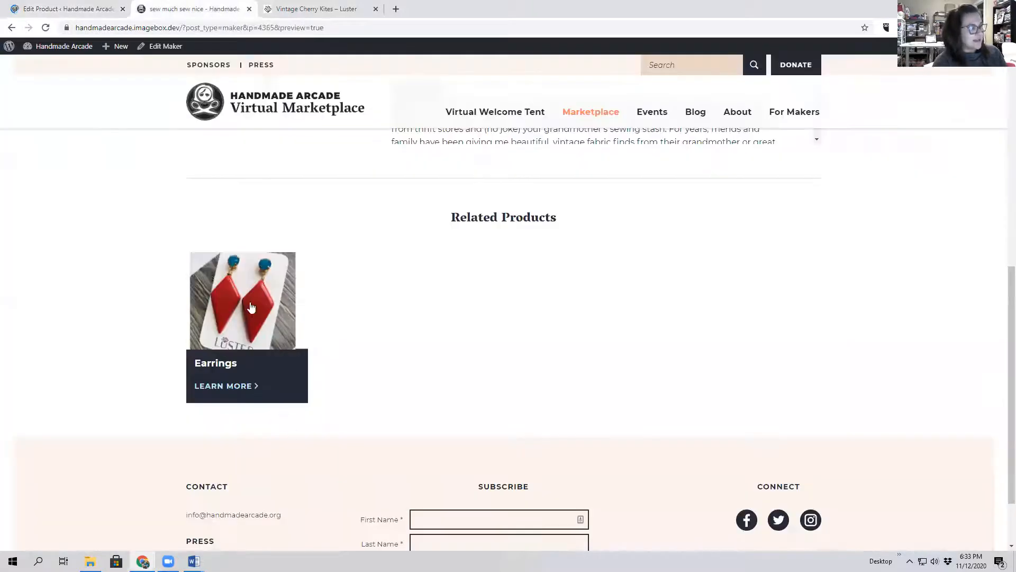
pyautogui.click(309, 9)
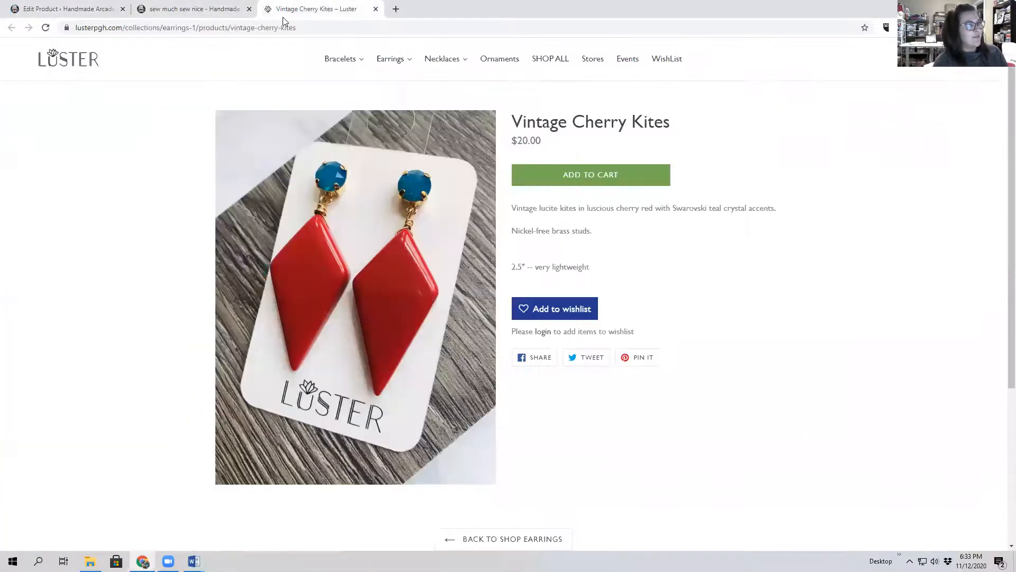
pyautogui.click(96, 8)
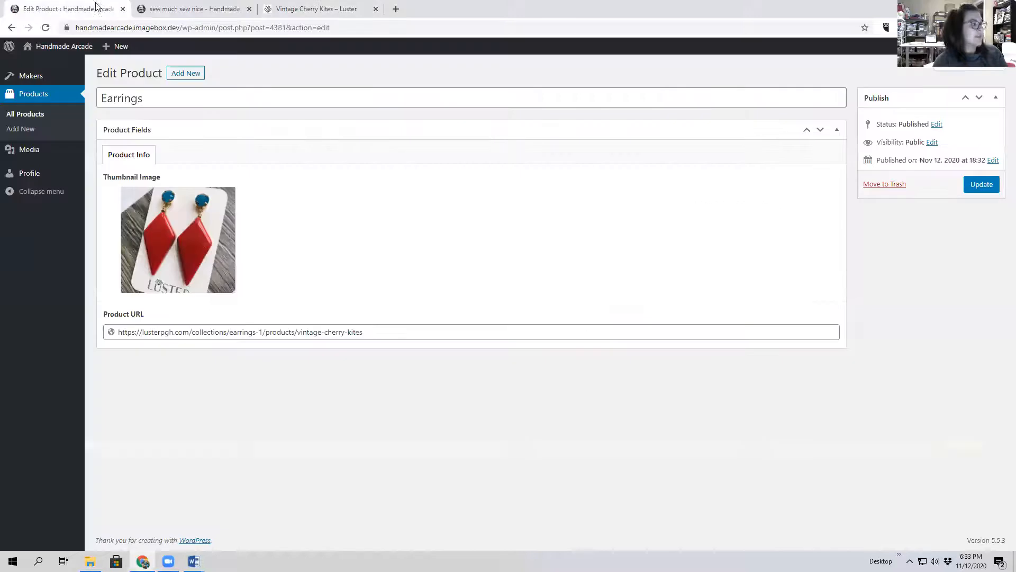
# Rename the product as Vintage Cherry Kites - Earrings and update it.
pyautogui.moveTo(145, 100); pyautogui.dragTo(92, 106)
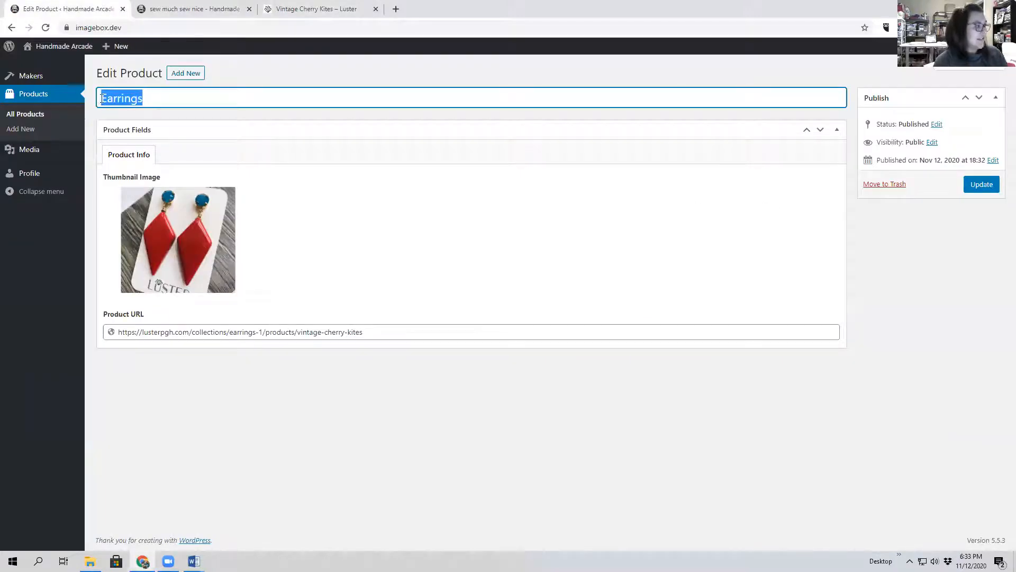
pyautogui.click(108, 100)
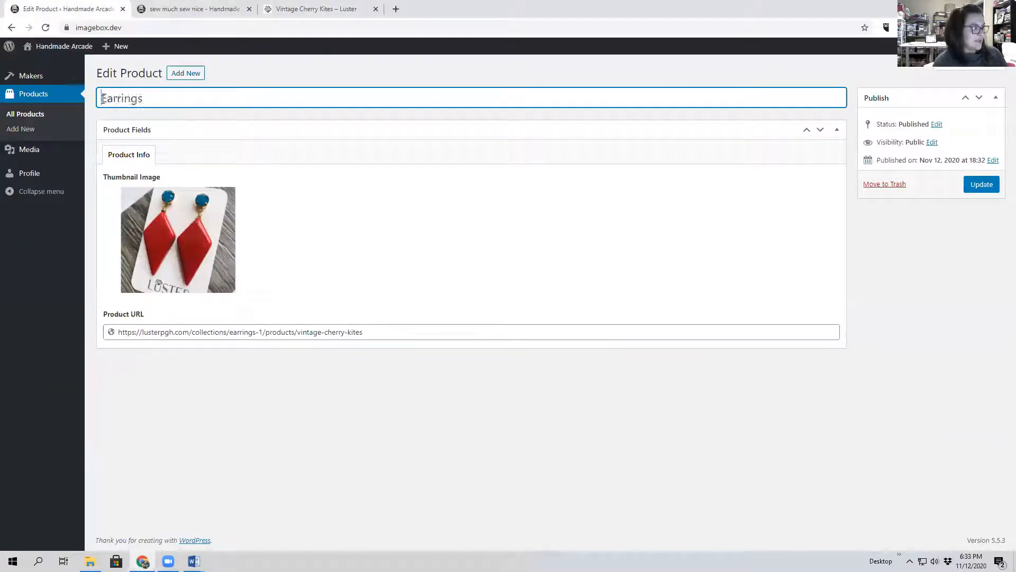
pyautogui.write('Vintage z')
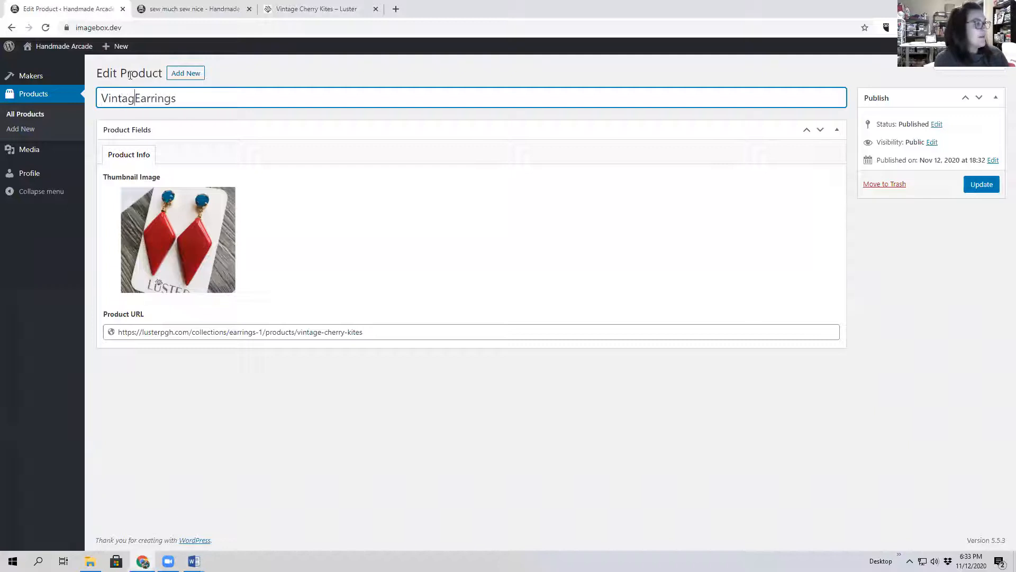
pyautogui.press('BackSpace')
pyautogui.write('Cherry Kit')
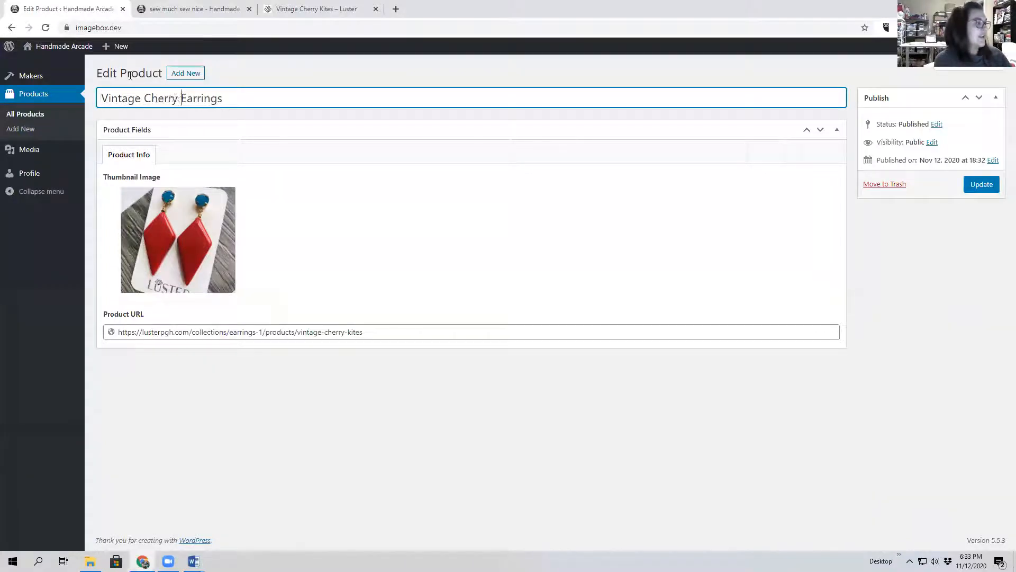
pyautogui.write('es -')
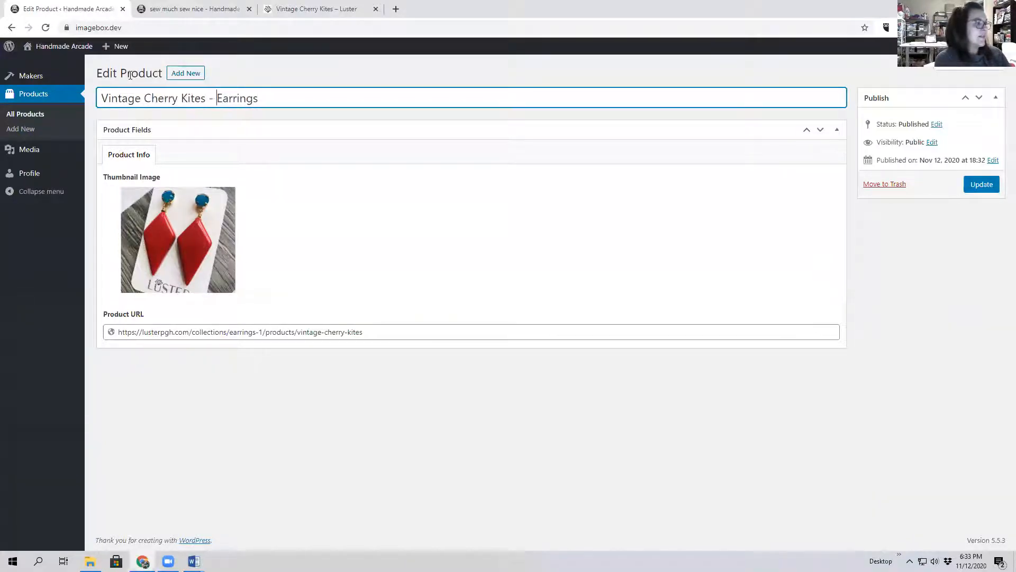
pyautogui.click(980, 185)
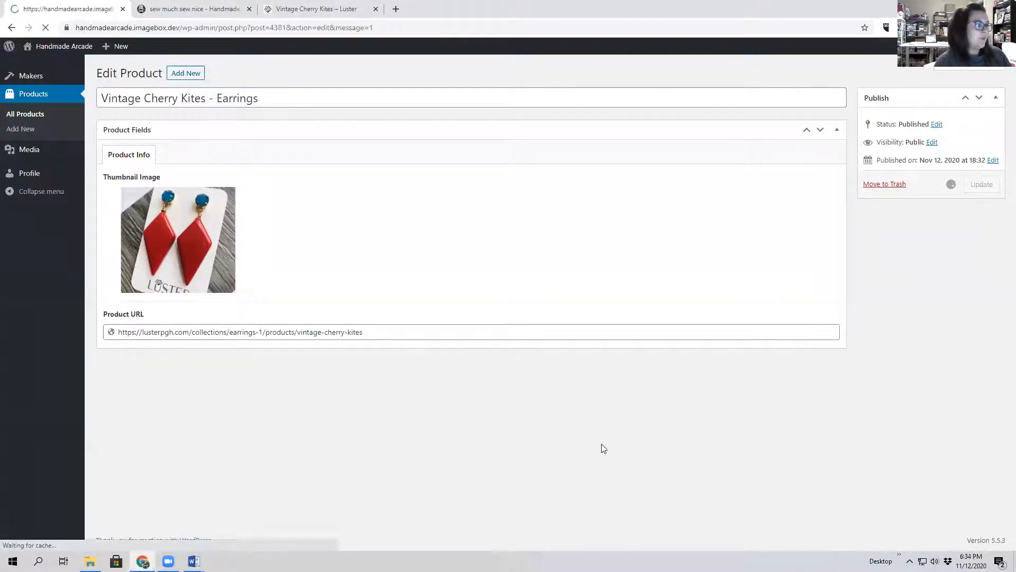
# Start a new product titled Earrings and upload braceletcollage.png from the ProductPictures folder as its thumbnail image.
pyautogui.click(185, 74)
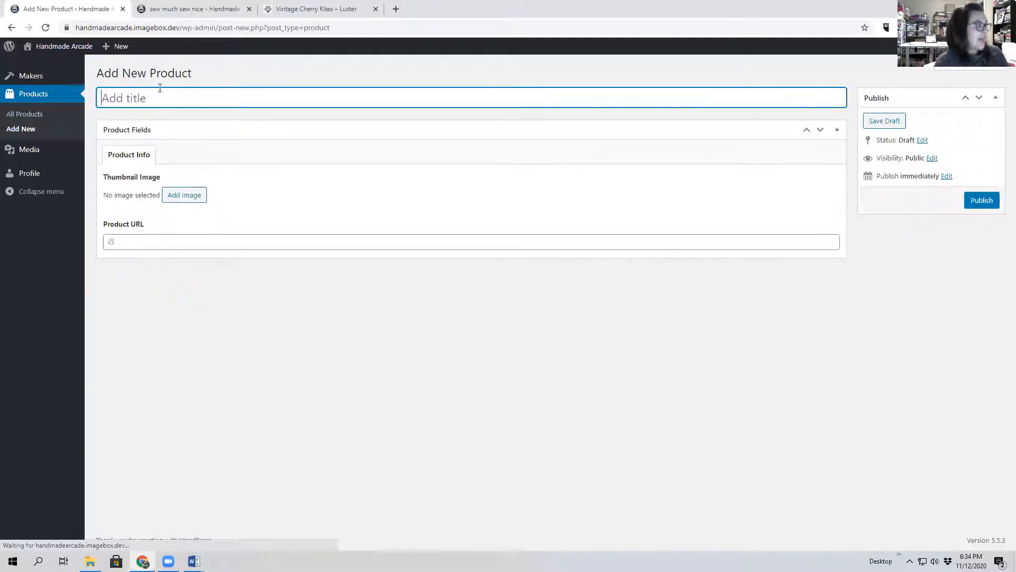
pyautogui.write('Earrings')
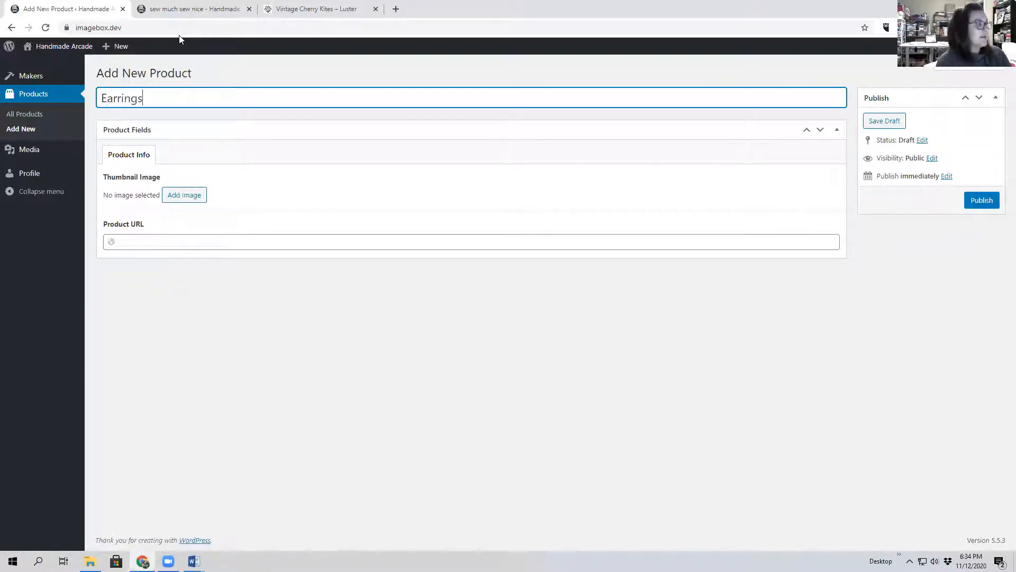
pyautogui.click(186, 196)
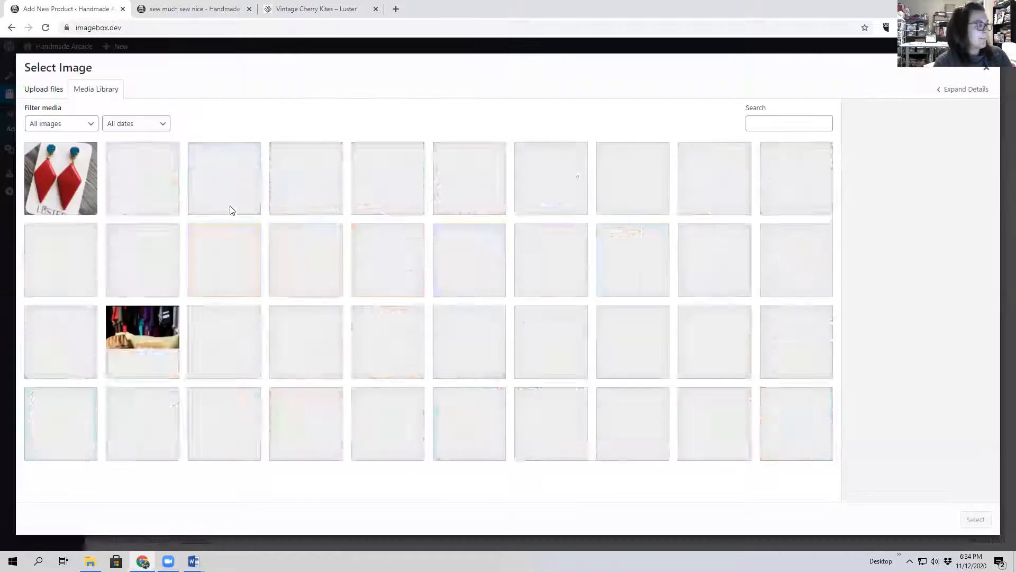
pyautogui.click(49, 90)
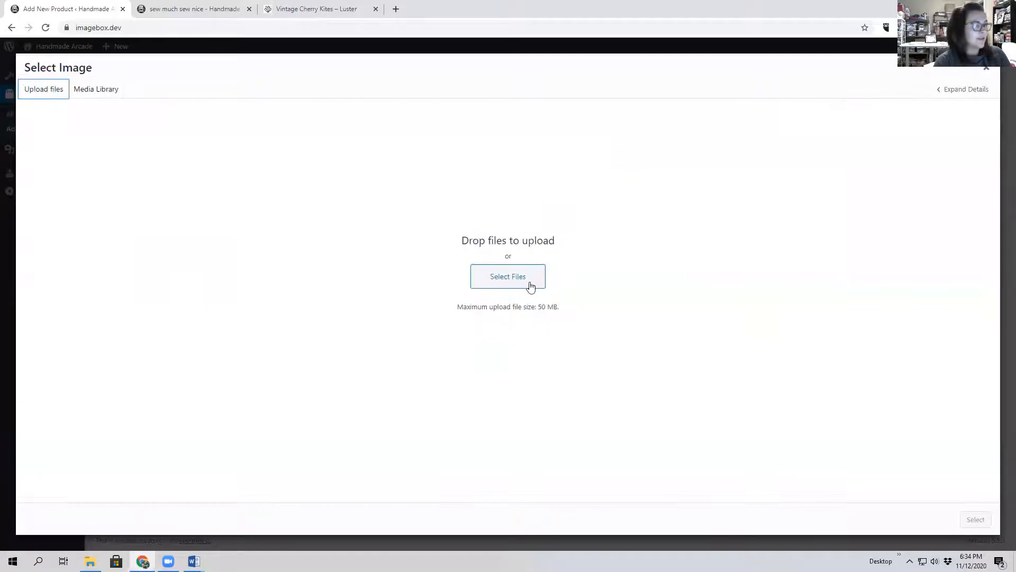
pyautogui.click(502, 277)
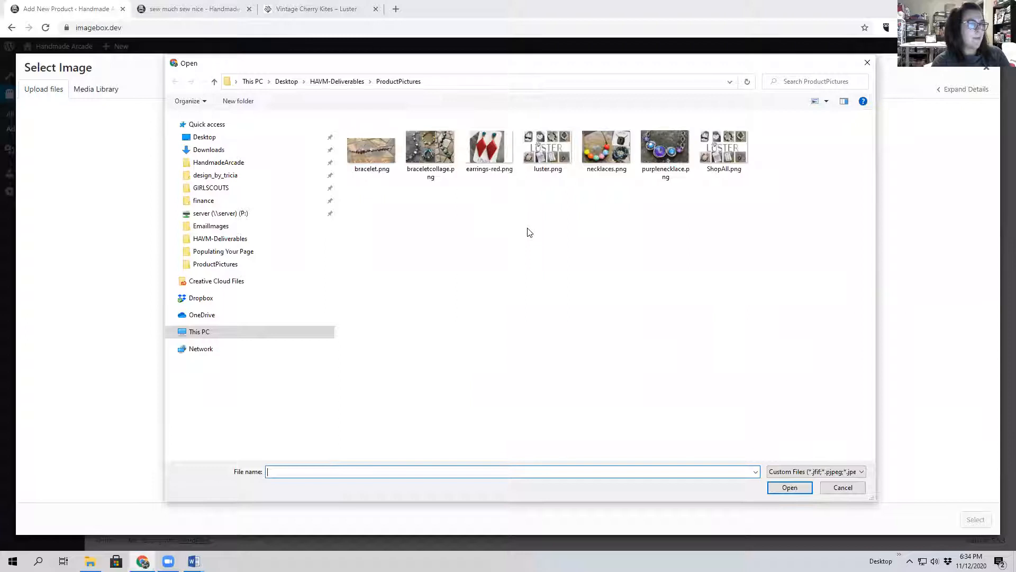
pyautogui.click(440, 139)
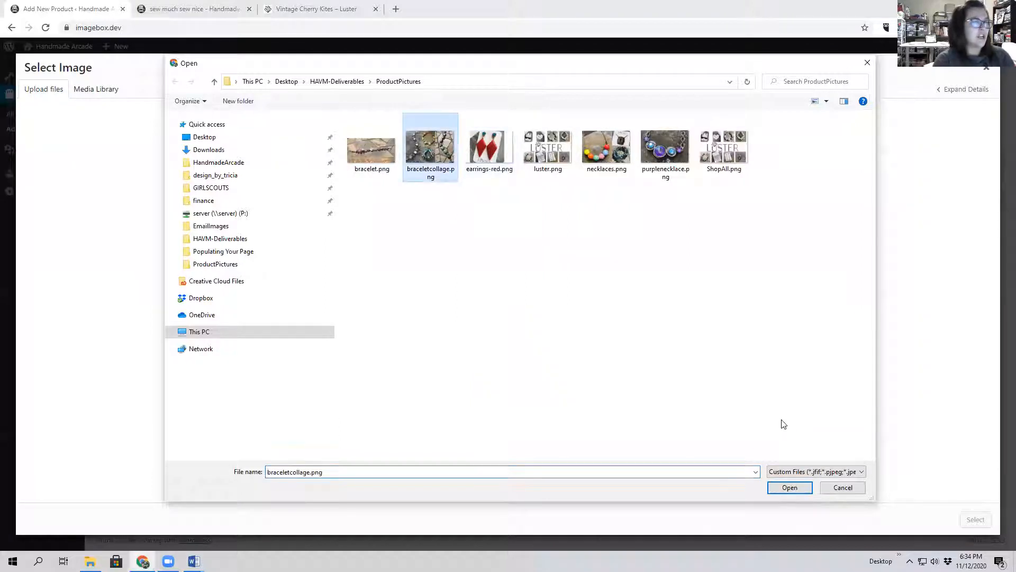
pyautogui.click(789, 487)
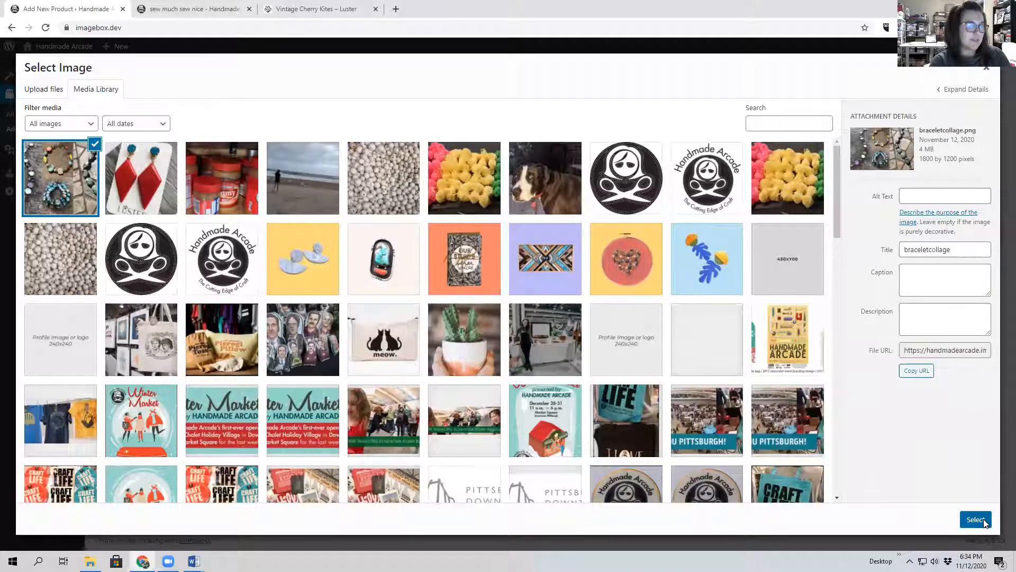
pyautogui.click(976, 519)
# Replace the new product's title with Bracelets.
pyautogui.click(152, 96)
pyautogui.doubleClick(136, 97)
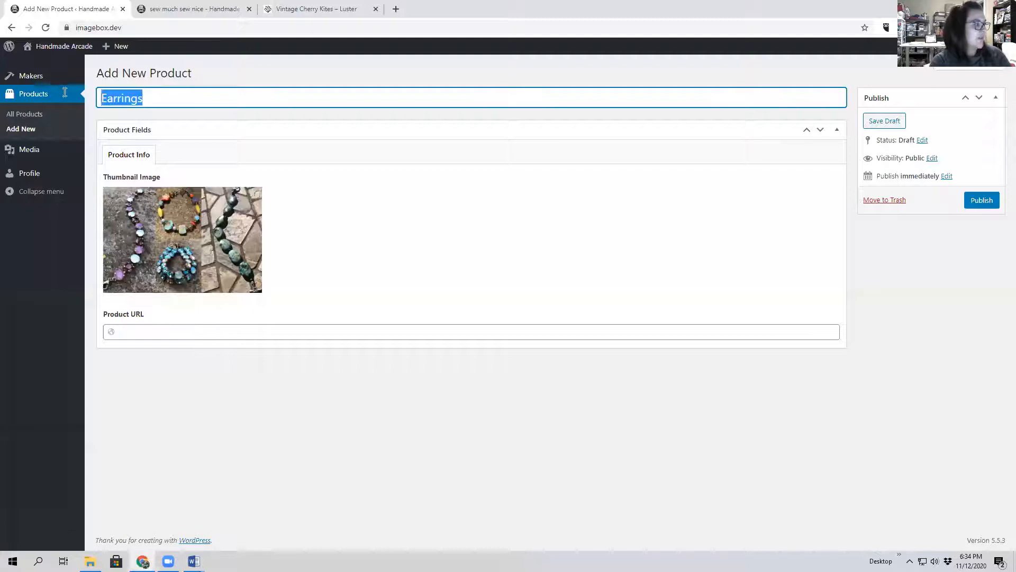
pyautogui.write('Bracelets')
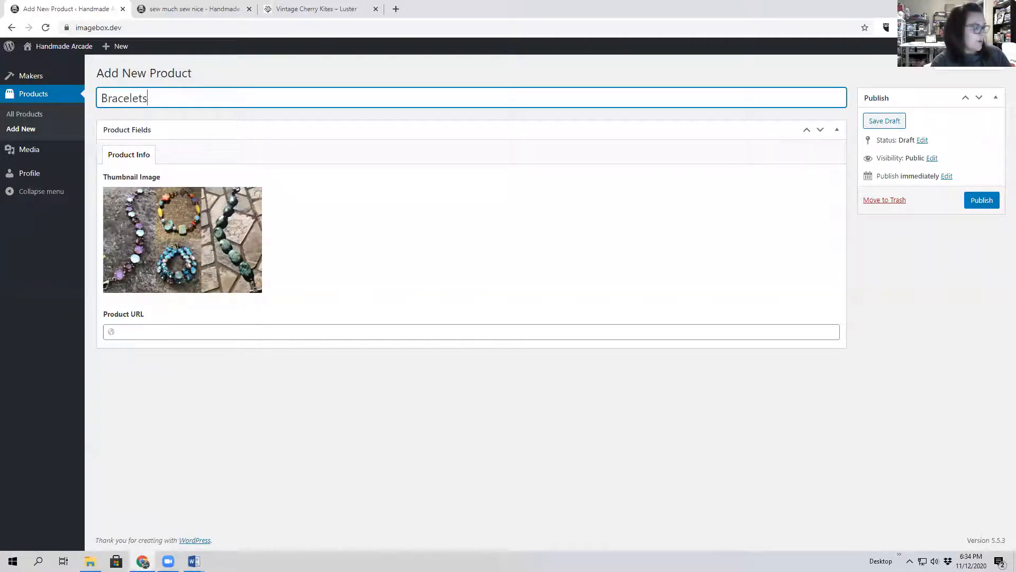
# Copy the Bracelet Collage link from Links.docx in Word into the product's URL and try to publish the product.
pyautogui.click(193, 560)
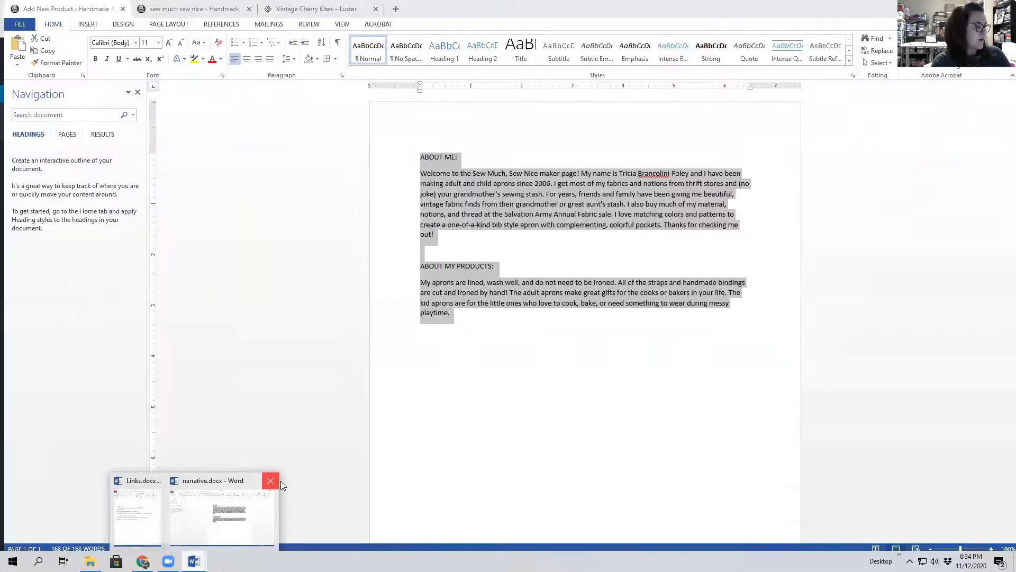
pyautogui.click(137, 516)
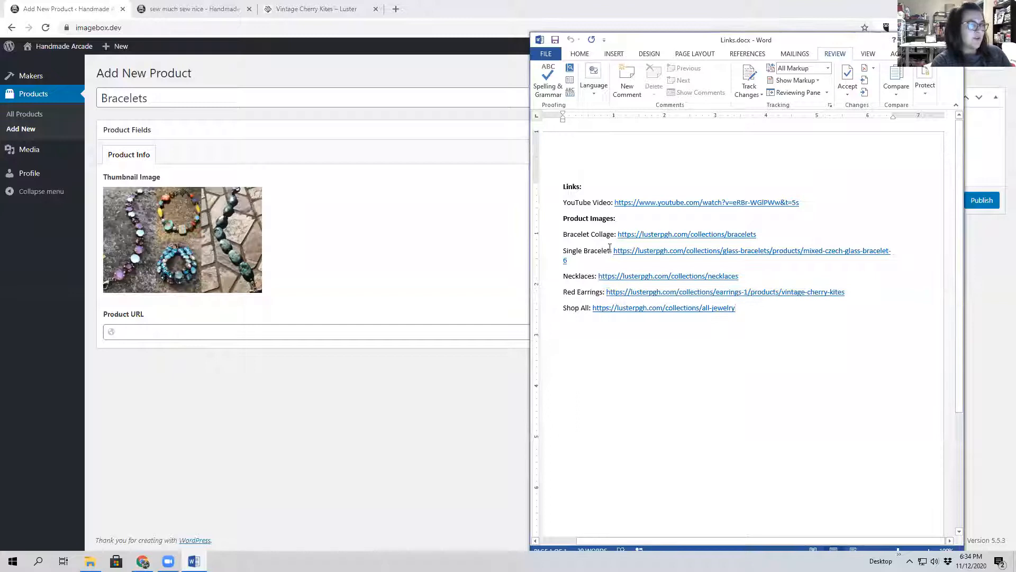
pyautogui.moveTo(617, 235); pyautogui.dragTo(775, 243)
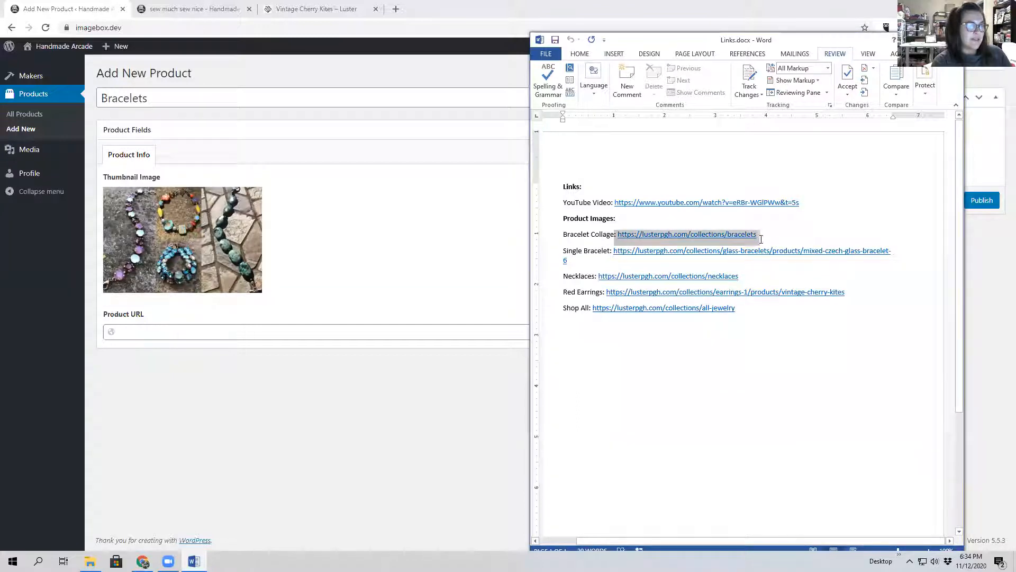
pyautogui.click(281, 332)
pyautogui.write(': https://lusterpgh.com/collections/bracelets')
pyautogui.click(980, 201)
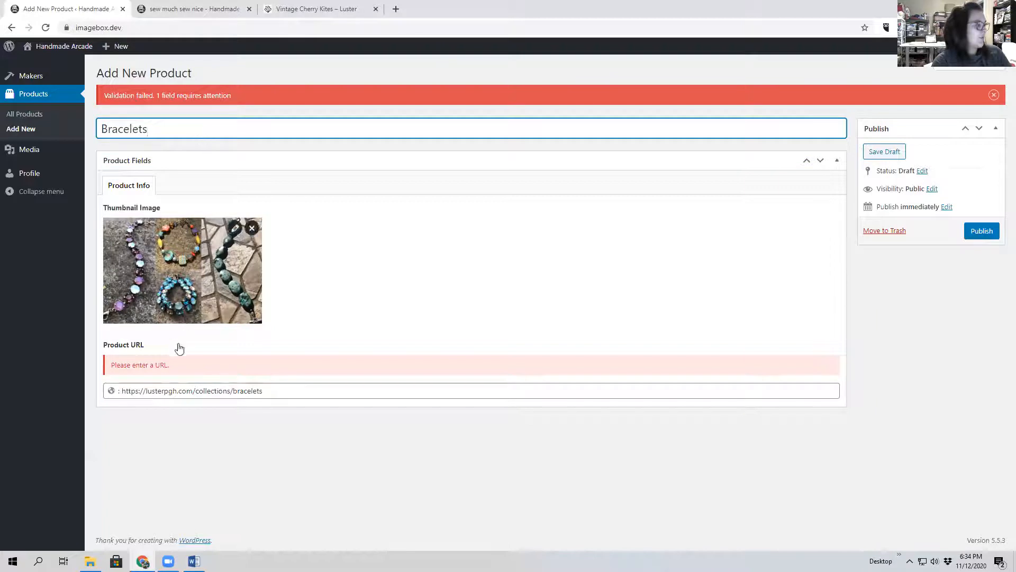
pyautogui.click(158, 387)
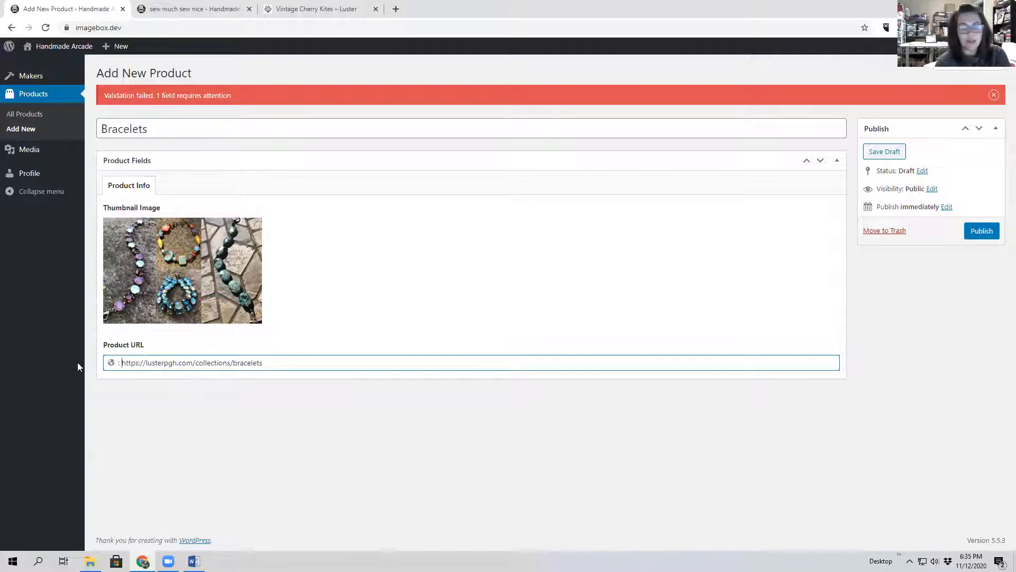
pyautogui.press('BackSpace')
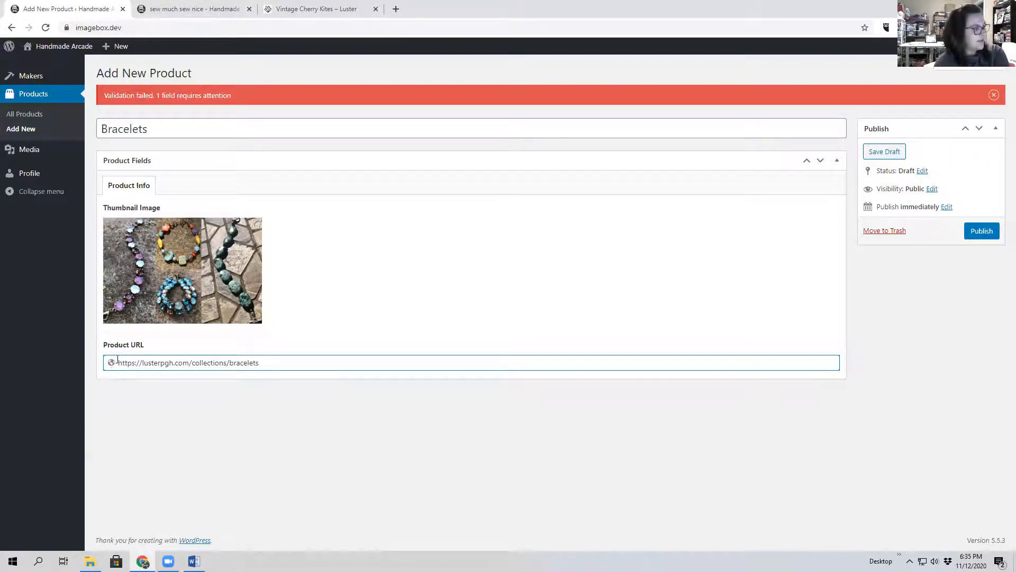
pyautogui.click(982, 232)
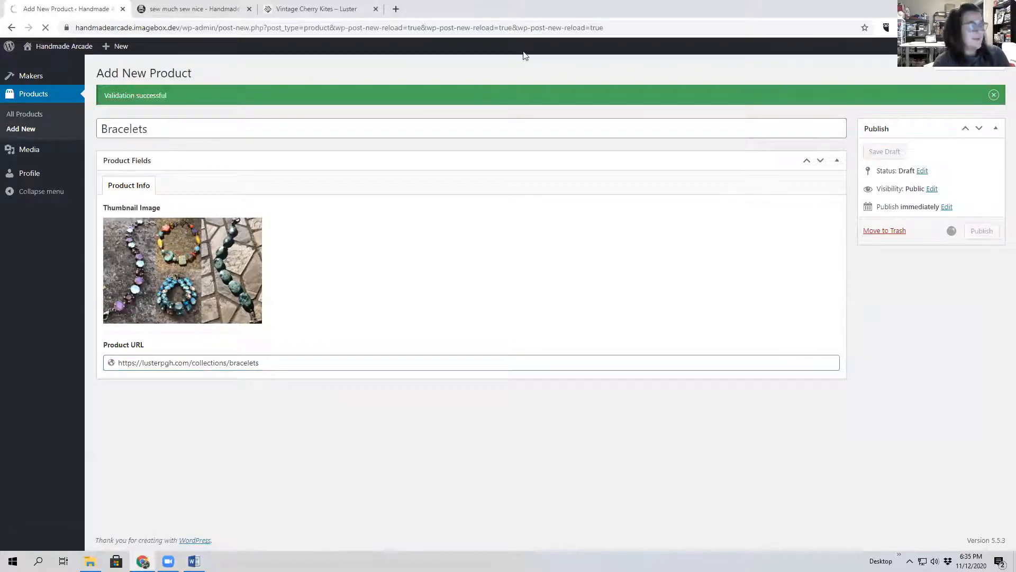
# Reload the sew much sew nice maker page, follow the Bracelets link under Related Products, and return to the maker page.
pyautogui.click(222, 10)
pyautogui.click(45, 28)
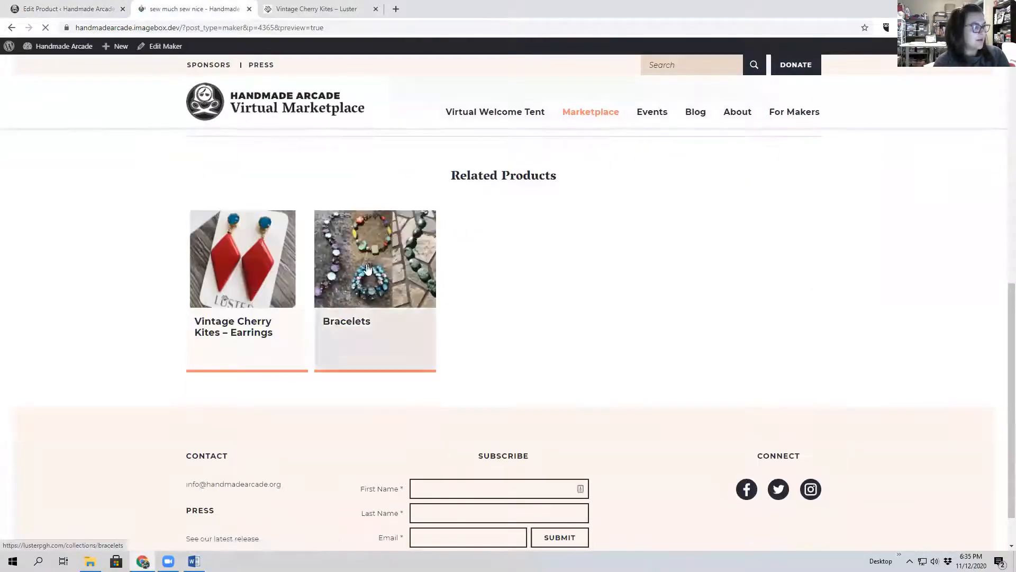
pyautogui.click(379, 329)
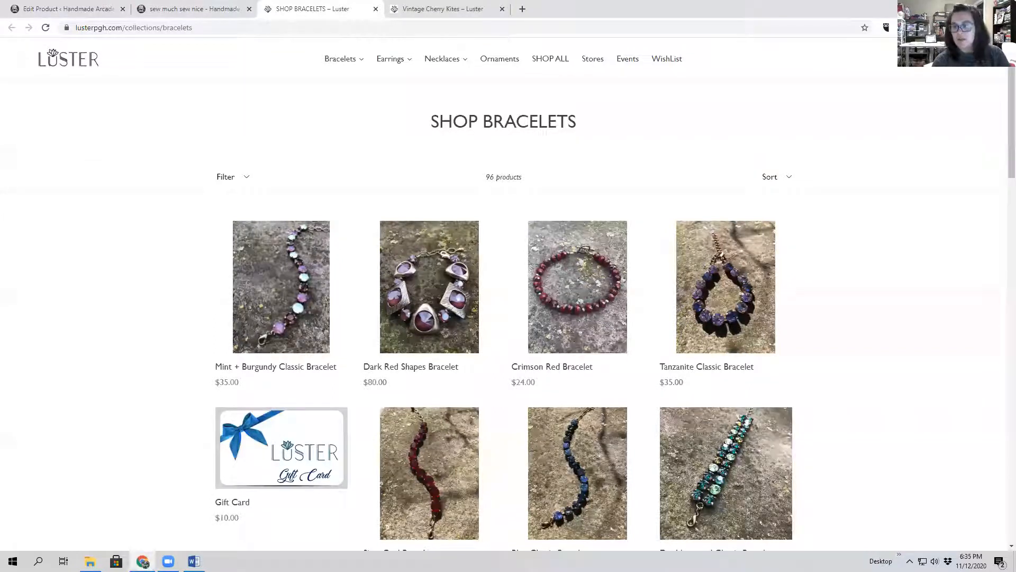
pyautogui.click(175, 9)
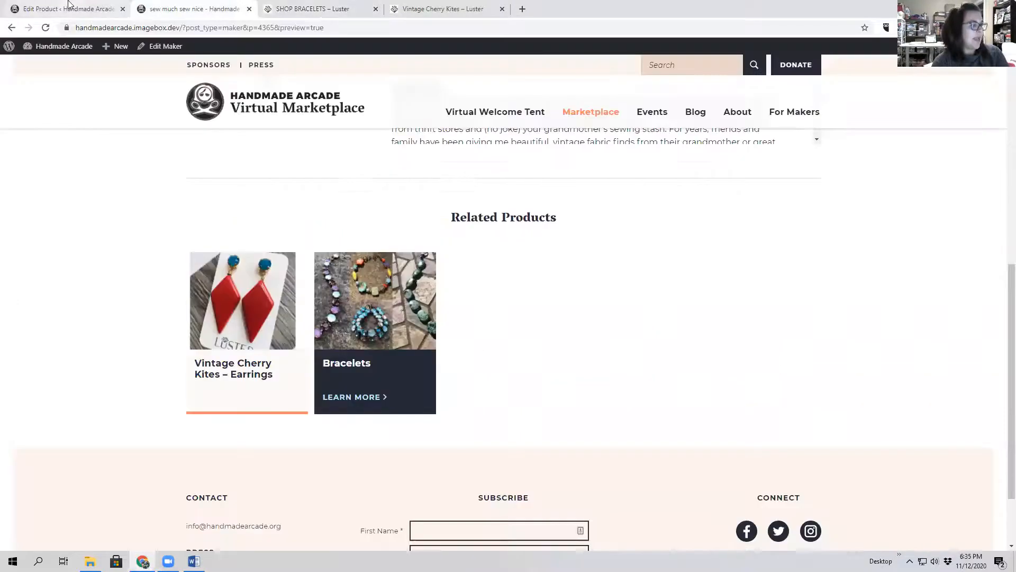
# Go back to the product editor and review the list of all products with their publication status.
pyautogui.click(37, 7)
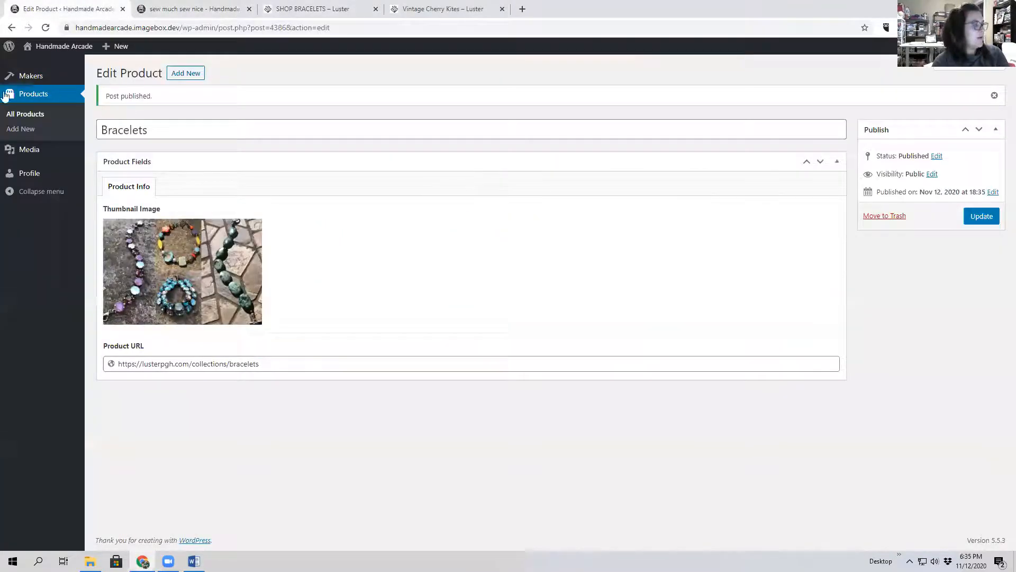
pyautogui.click(35, 117)
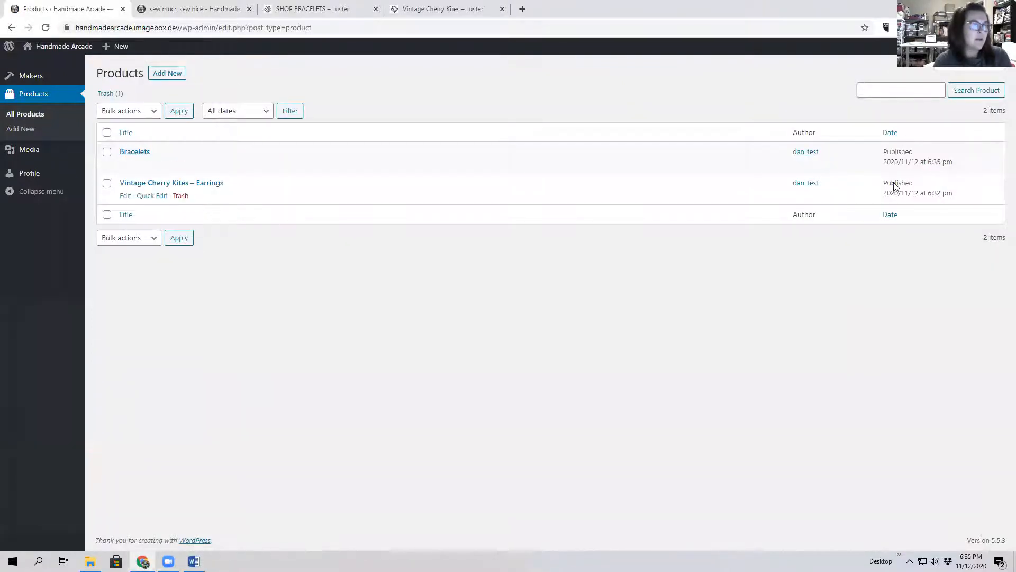
pyautogui.moveTo(302, 191); pyautogui.dragTo(312, 209)
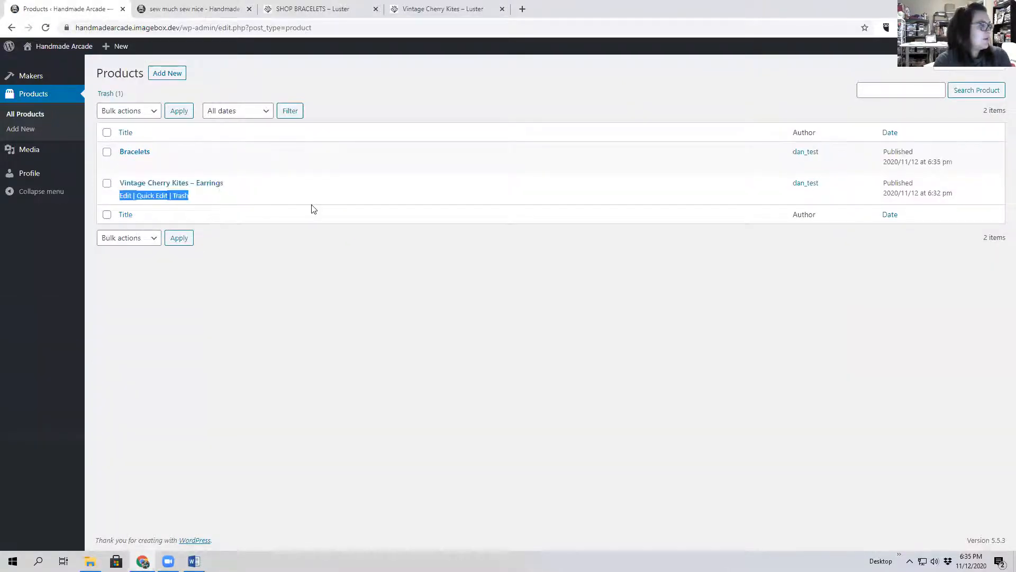
pyautogui.click(27, 95)
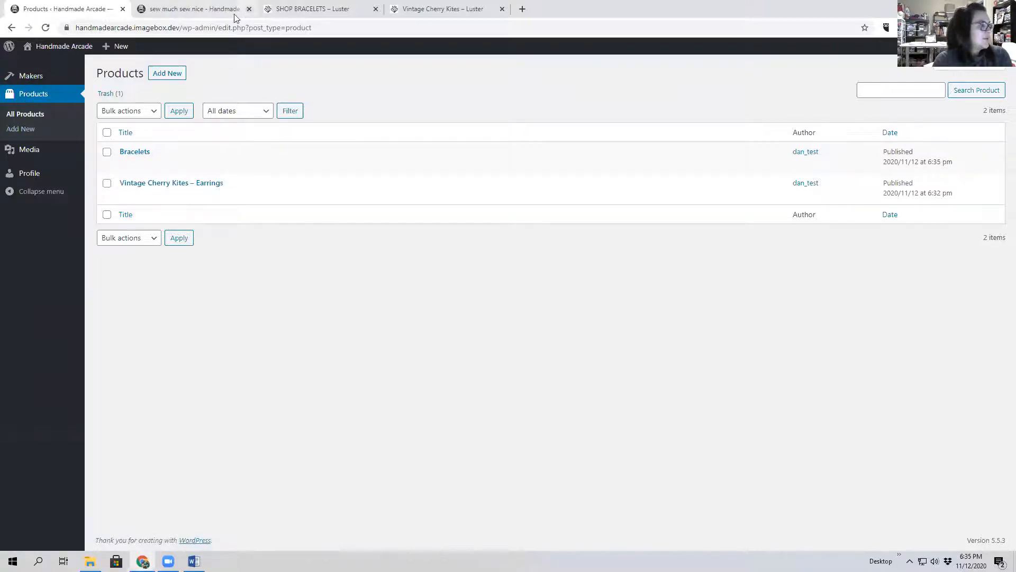
# Start another new product and upload luster.png from the ProductPictures folder for its thumbnail image.
pyautogui.click(162, 74)
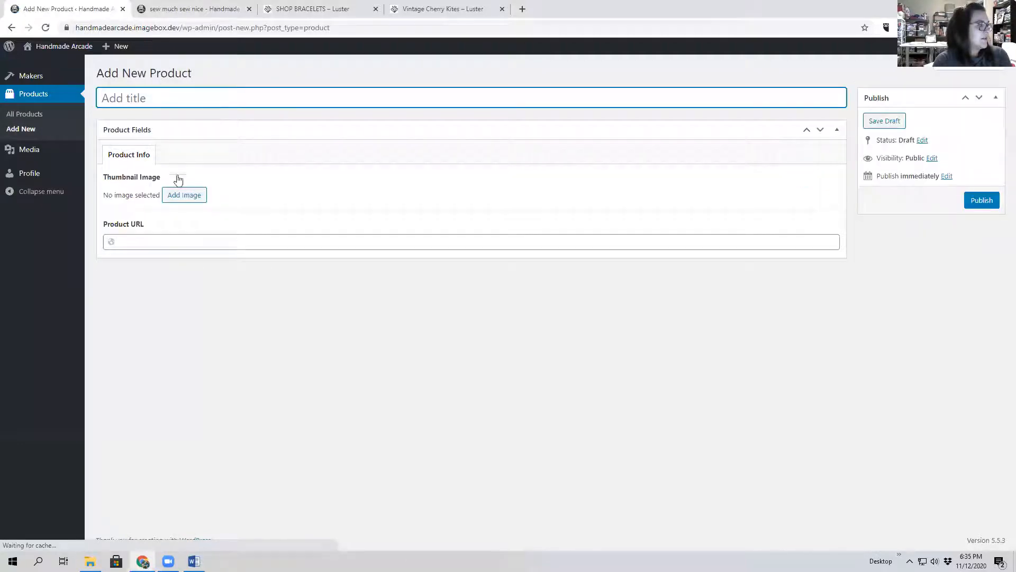
pyautogui.click(190, 196)
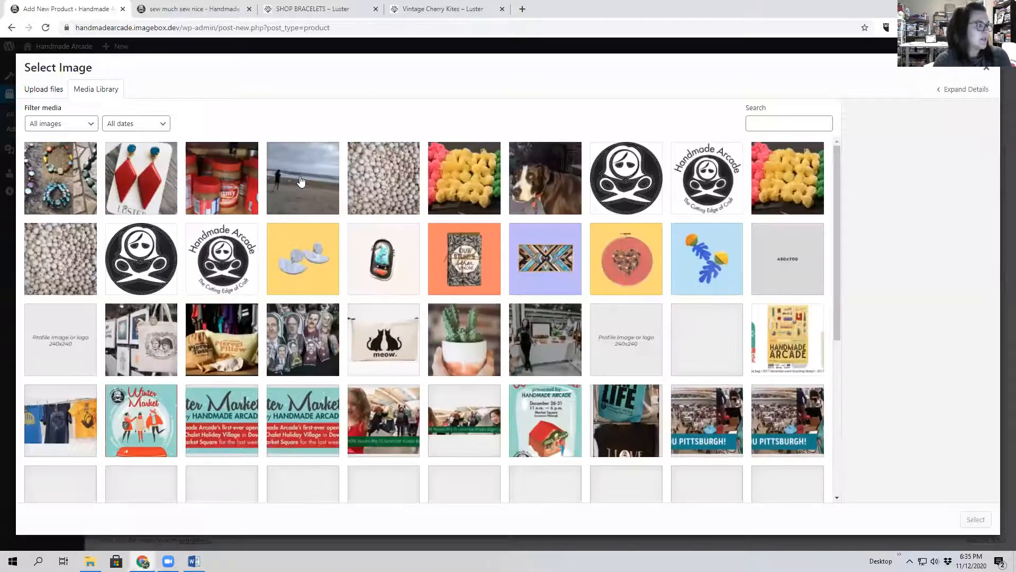
pyautogui.click(52, 92)
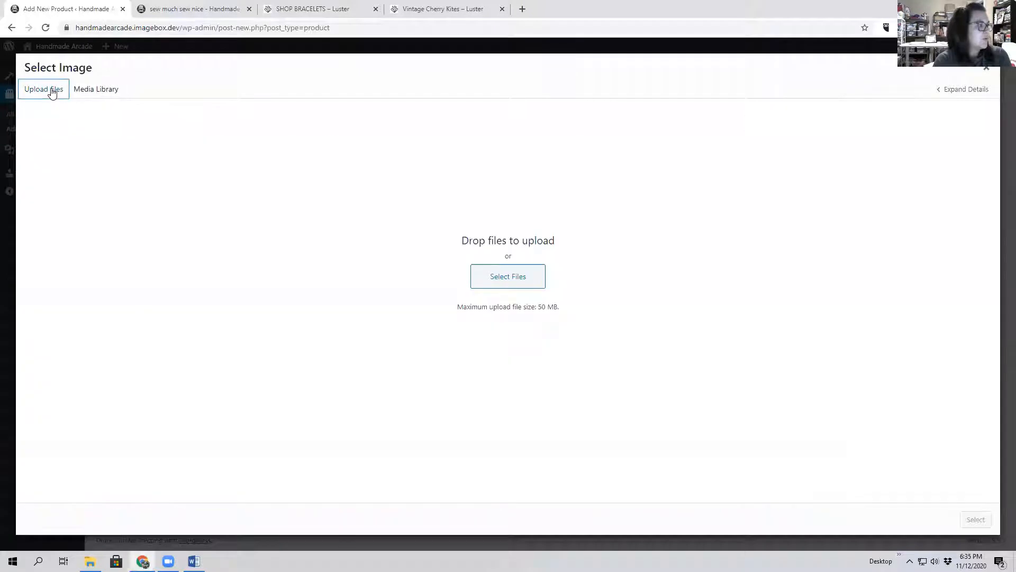
pyautogui.click(520, 279)
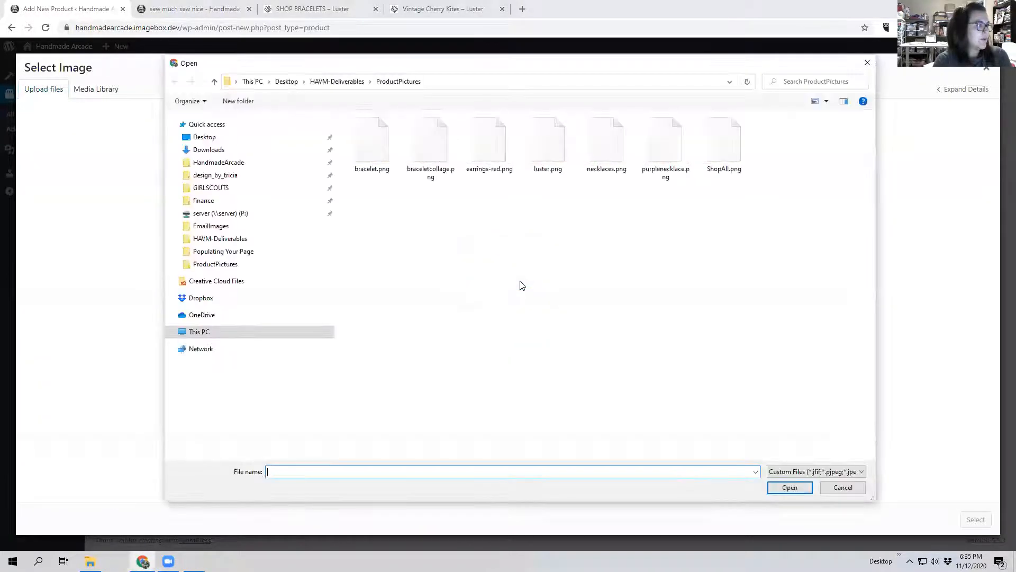
pyautogui.click(561, 155)
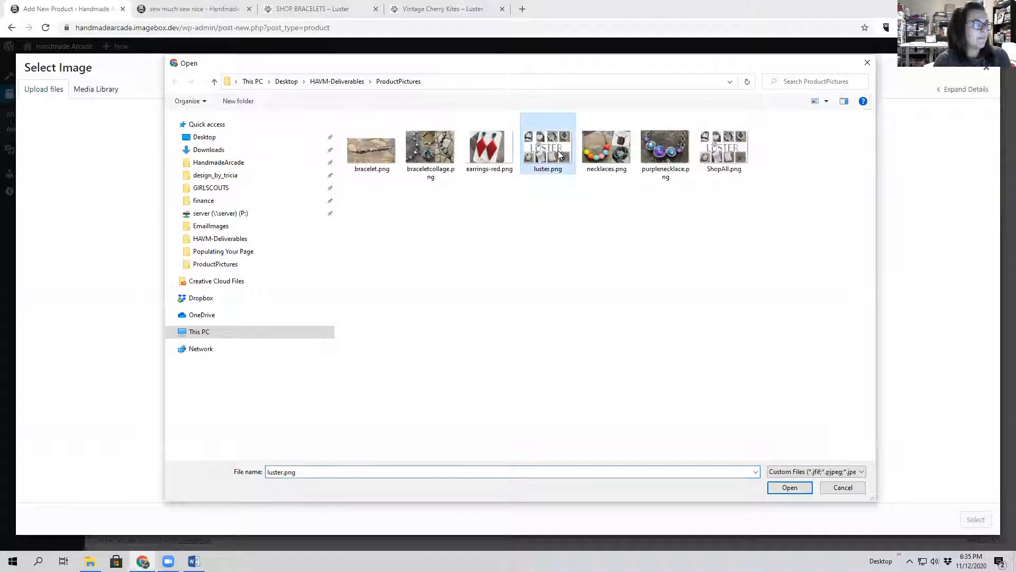
pyautogui.click(788, 487)
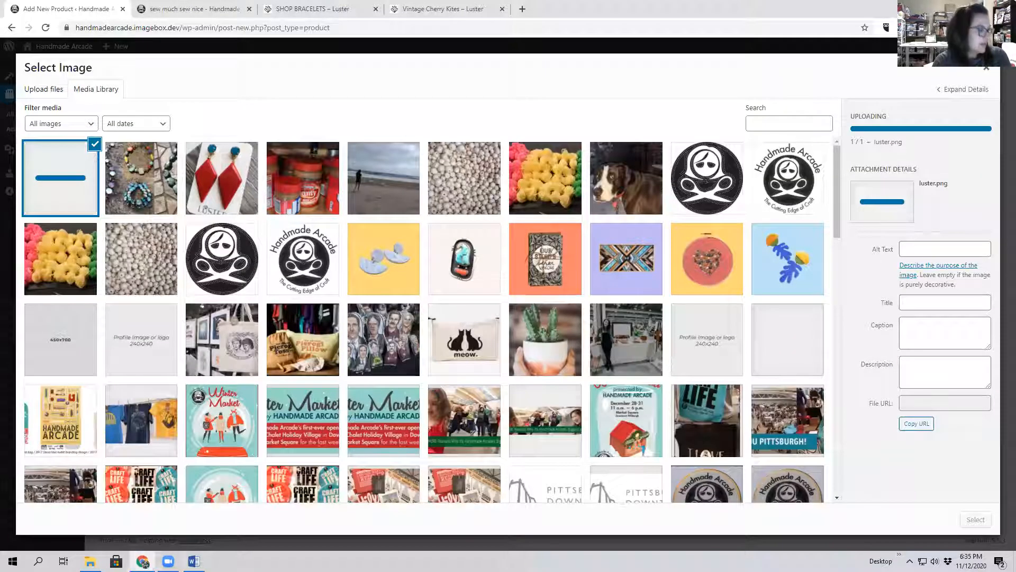
pyautogui.click(194, 561)
pyautogui.moveTo(727, 404); pyautogui.dragTo(725, 403)
pyautogui.moveTo(592, 309)
pyautogui.mouseDown()
pyautogui.moveTo(738, 310)
pyautogui.moveTo(617, 310)
pyautogui.moveTo(575, 293)
pyautogui.moveTo(592, 310)
pyautogui.mouseUp()
pyautogui.hotkey('ctrl', 'c')
pyautogui.click(724, 308)
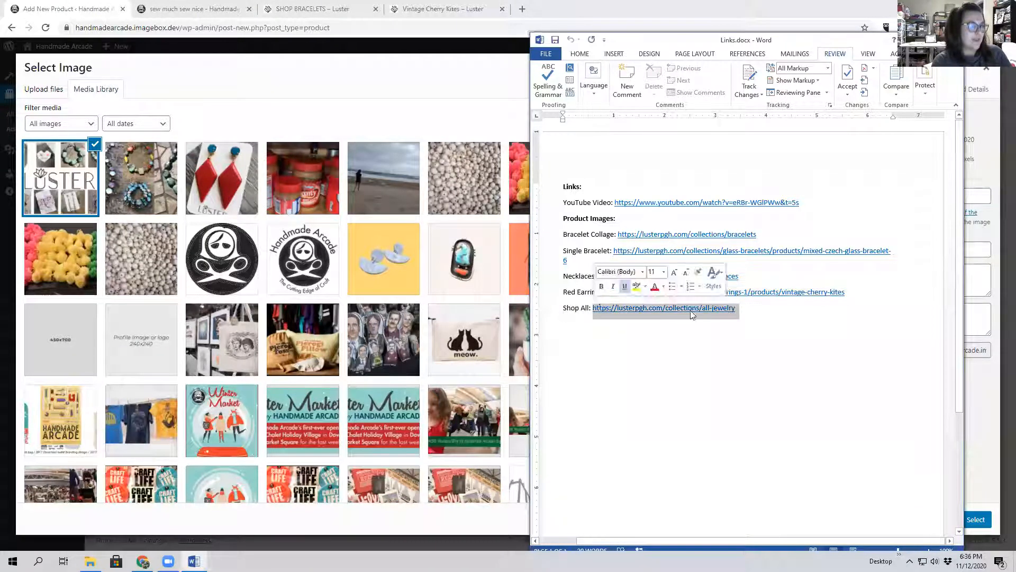
pyautogui.click(236, 83)
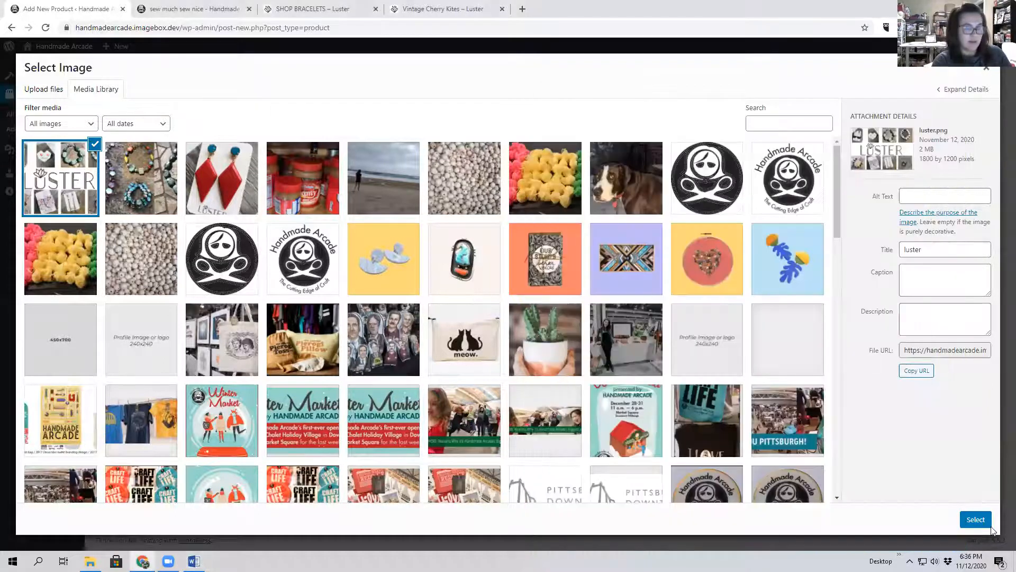
pyautogui.click(975, 519)
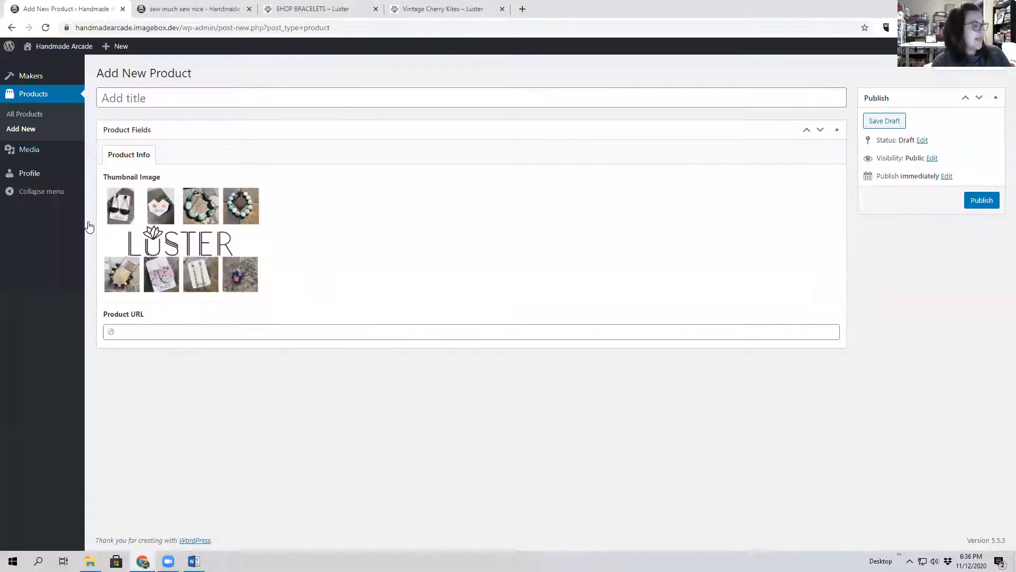
pyautogui.click(169, 331)
pyautogui.hotkey('ctrl', 'v')
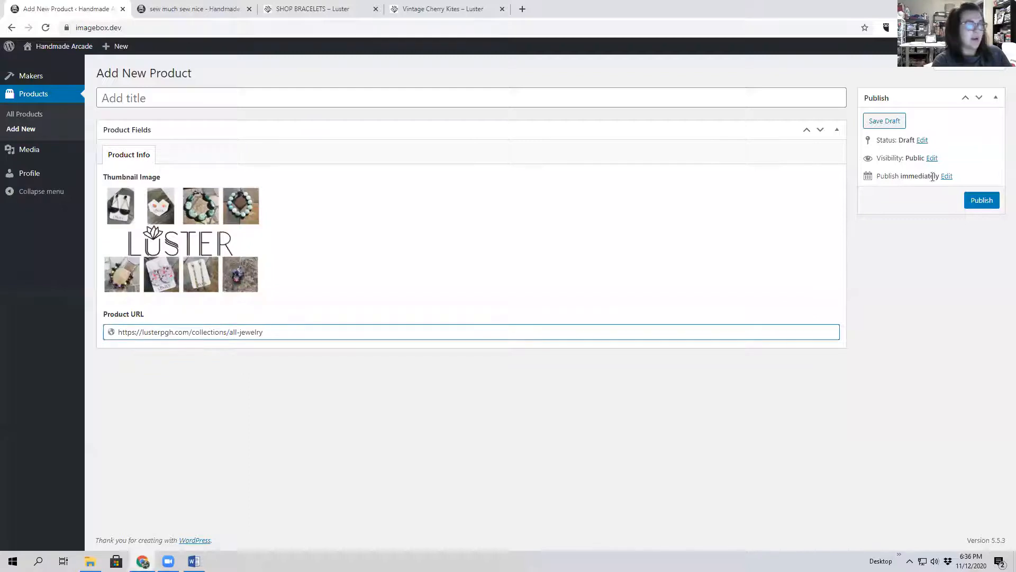
pyautogui.click(981, 200)
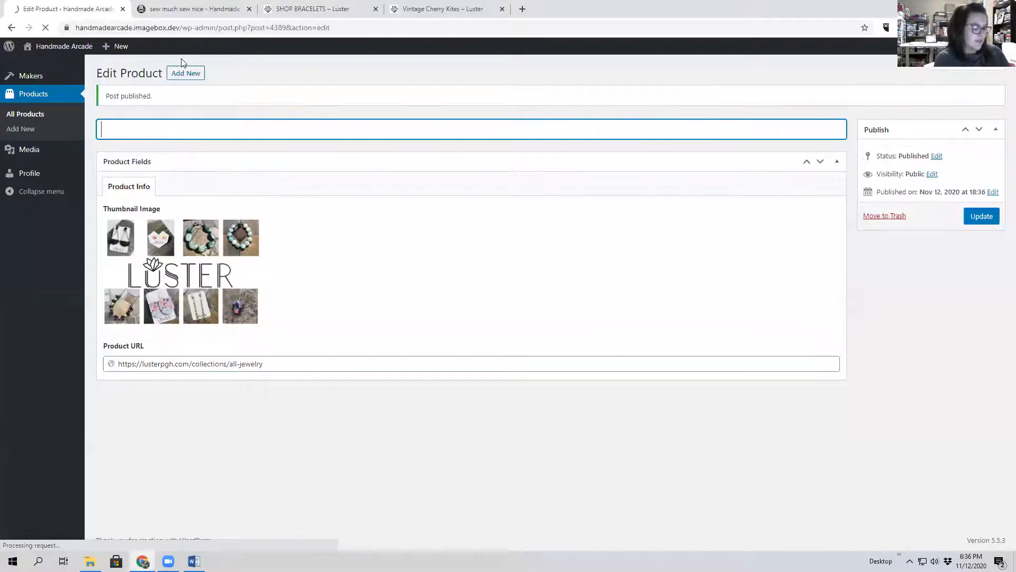
# Title the published product Shop All Luster Jewelry and update it.
pyautogui.write('Shope')
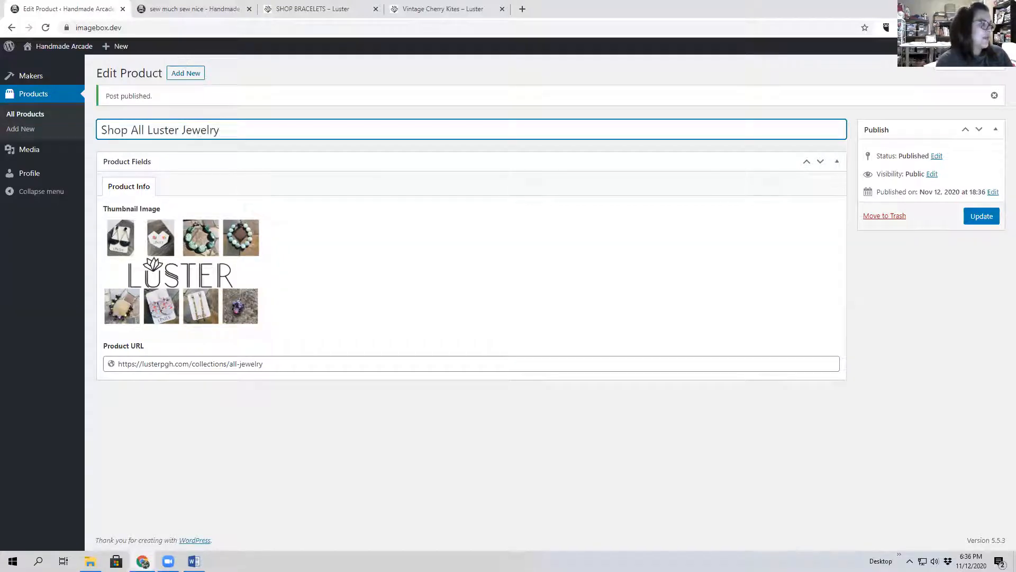
pyautogui.click(973, 217)
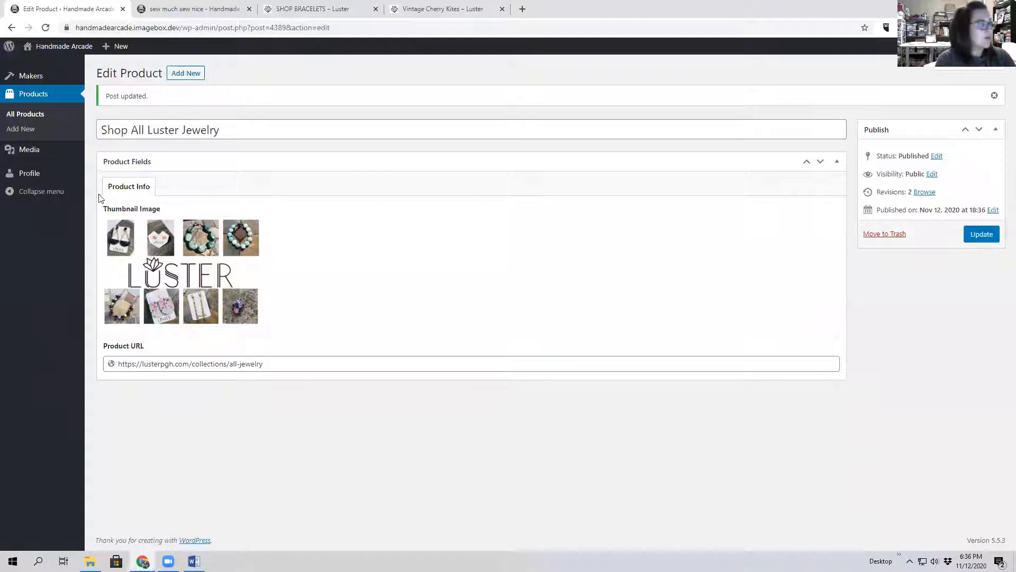
# Review the list of all products and the Related Products on the sew much sew nice maker page.
pyautogui.click(35, 122)
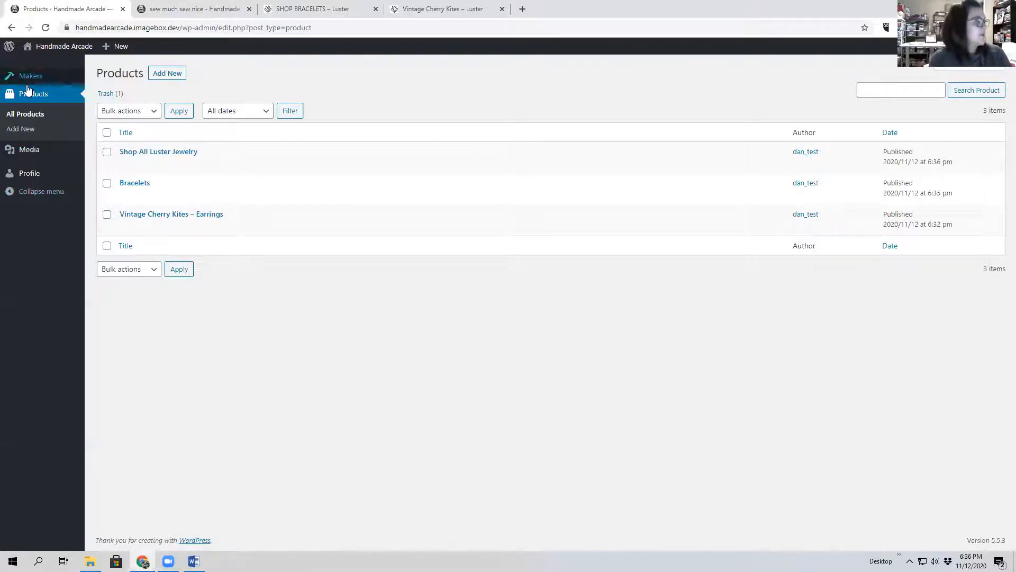
pyautogui.click(190, 9)
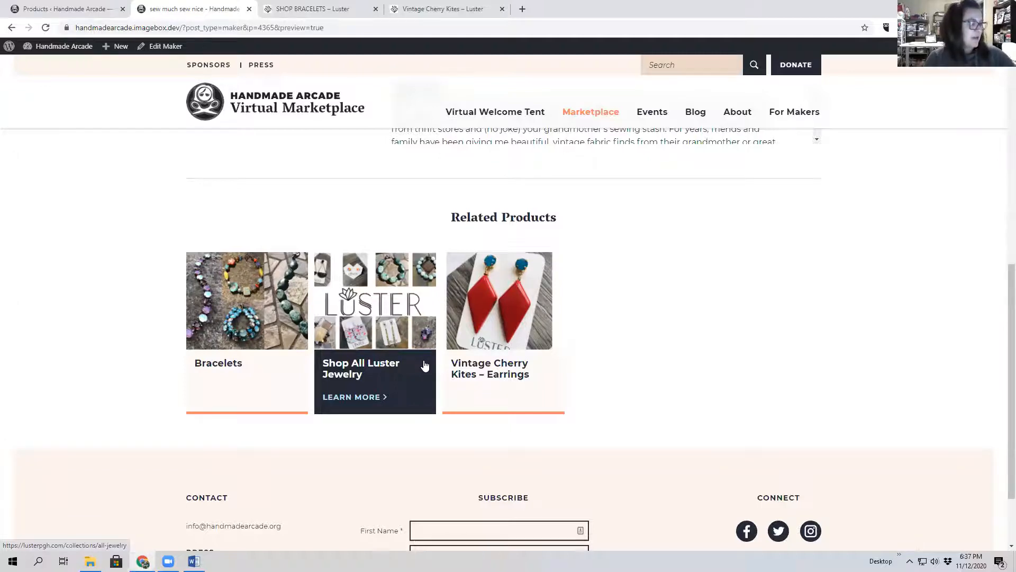
# Open the sew much sew nice maker draft for editing and examine the order of its slideshow rows.
pyautogui.click(42, 5)
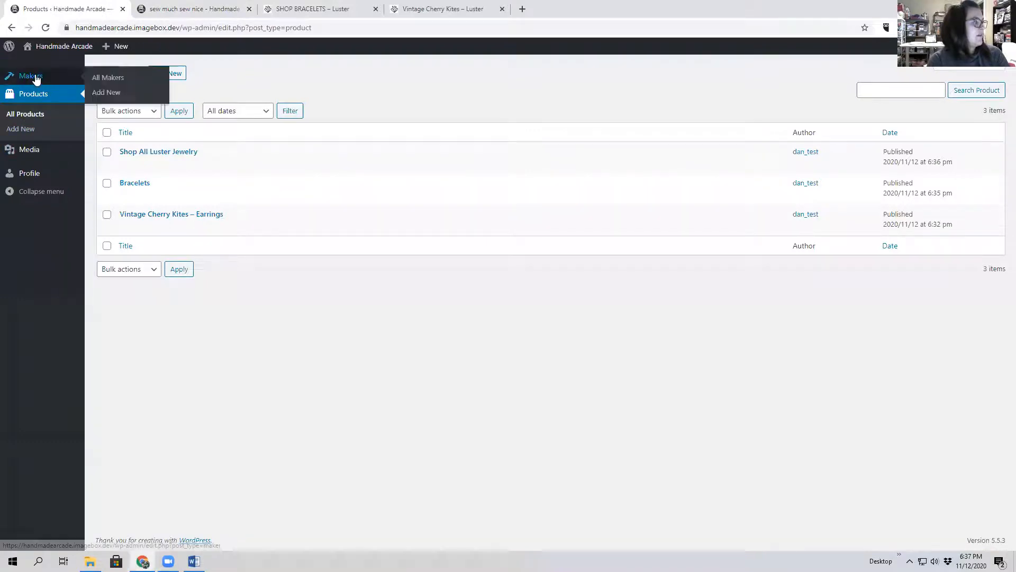
pyautogui.click(35, 78)
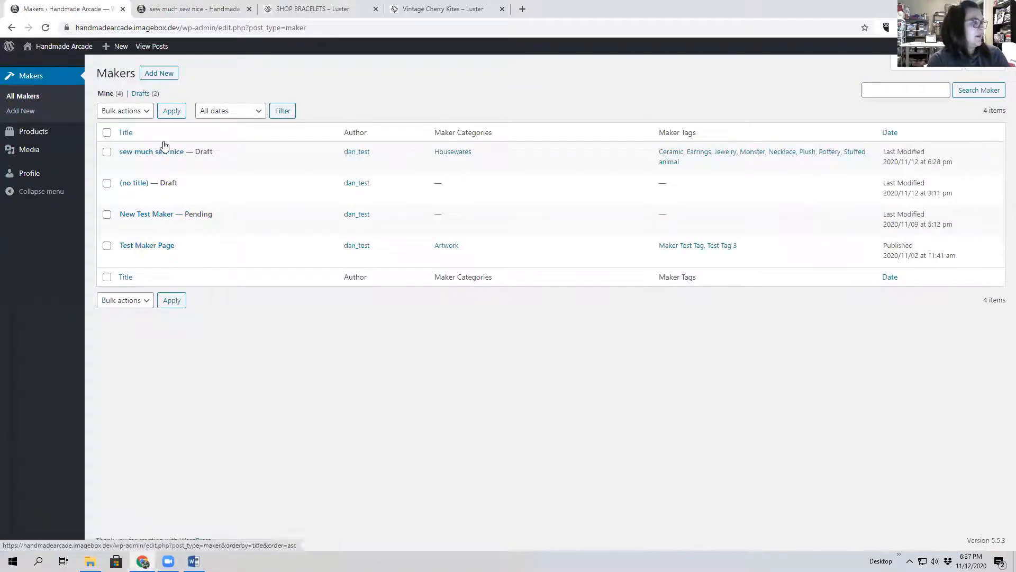
pyautogui.click(126, 165)
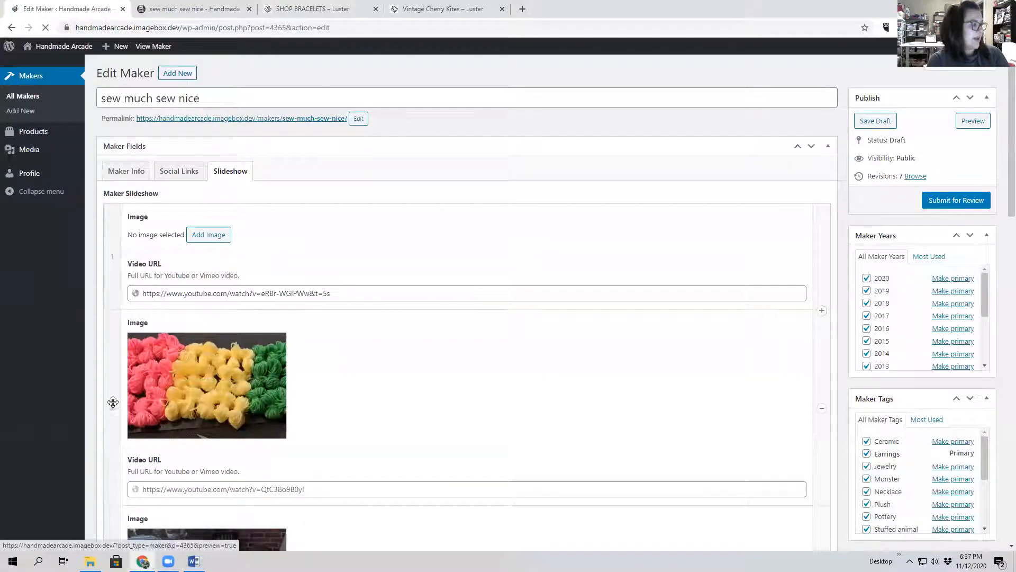
pyautogui.moveTo(113, 406)
pyautogui.mouseDown()
pyautogui.moveTo(106, 190)
pyautogui.moveTo(116, 423)
pyautogui.moveTo(113, 405)
pyautogui.mouseUp()
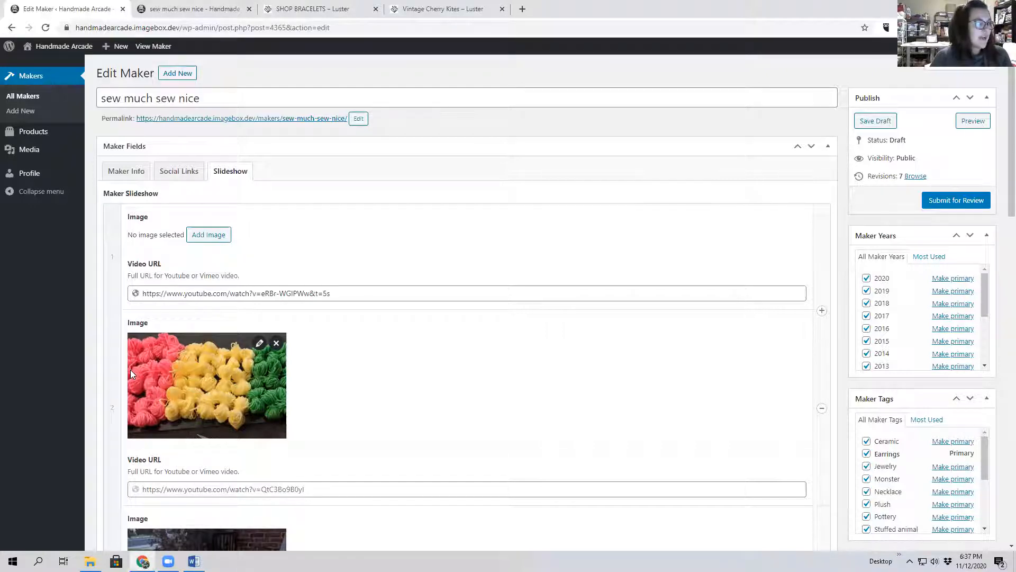
# Check the Related Products on the sew much sew nice maker page and return to the list of all products.
pyautogui.click(322, 6)
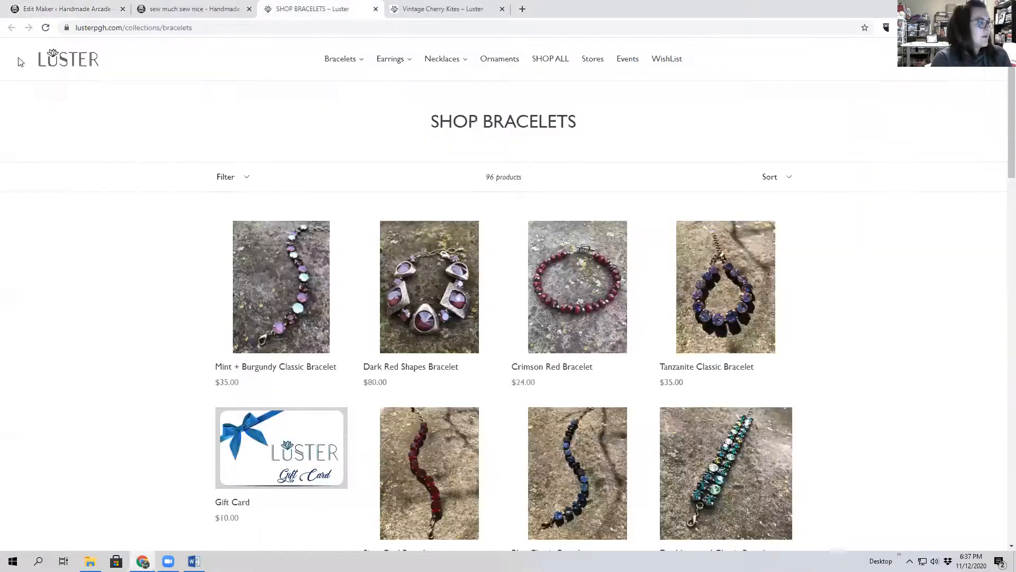
pyautogui.click(192, 6)
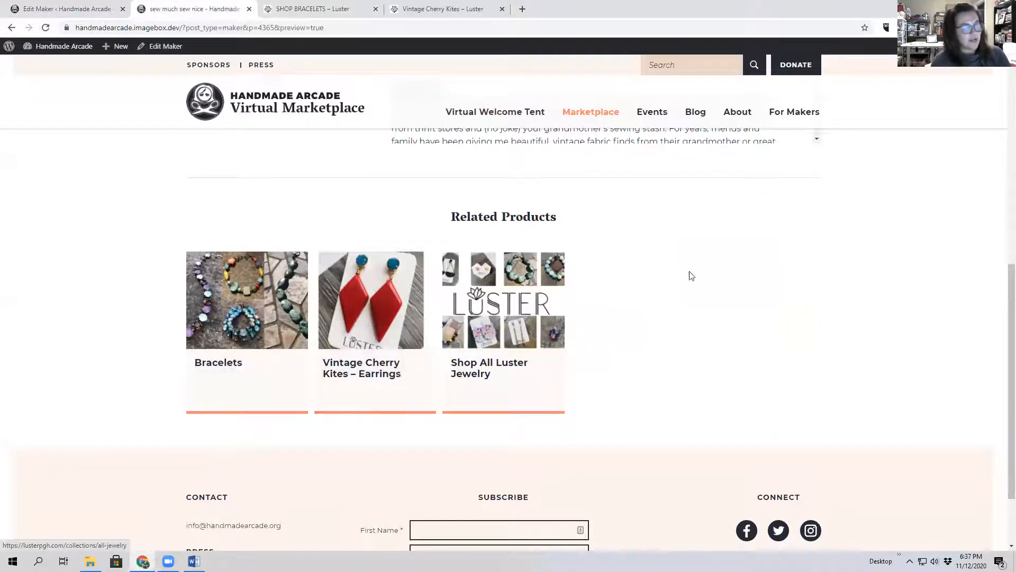
pyautogui.click(29, 6)
pyautogui.click(32, 133)
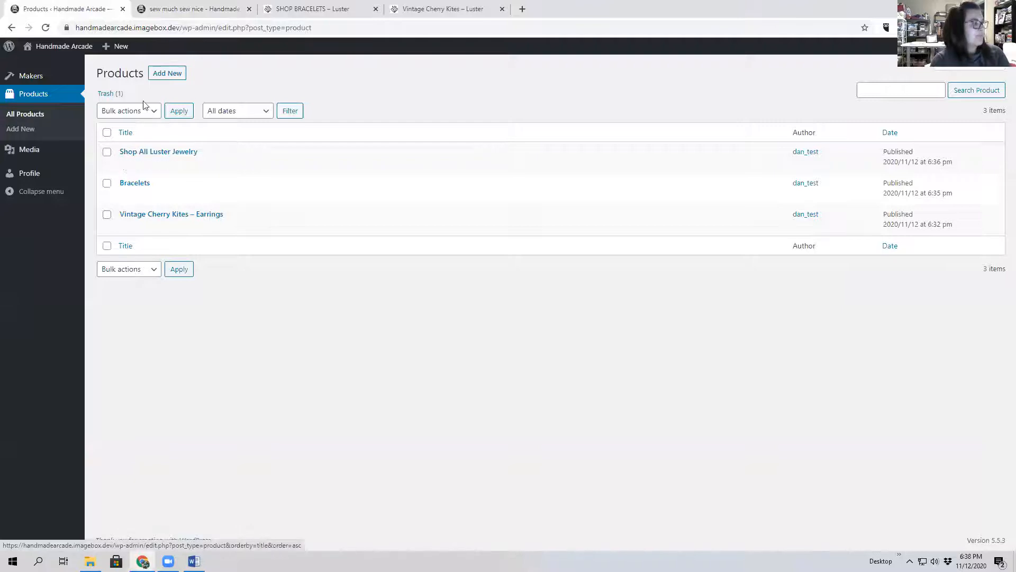
# Start a new product and upload necklaces.png and purplenecklace.png from the ProductPictures folder for its thumbnail.
pyautogui.click(161, 72)
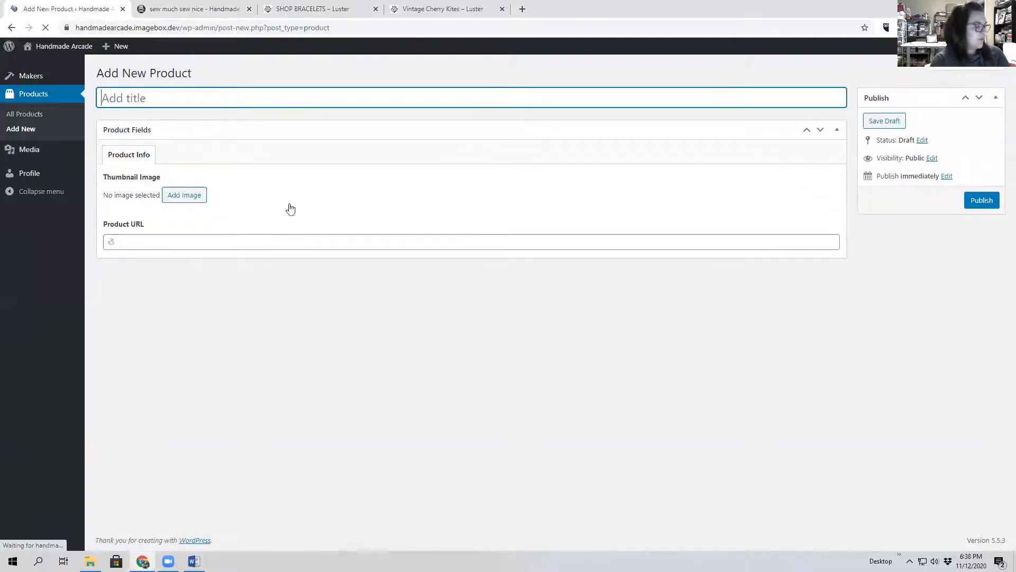
pyautogui.click(174, 199)
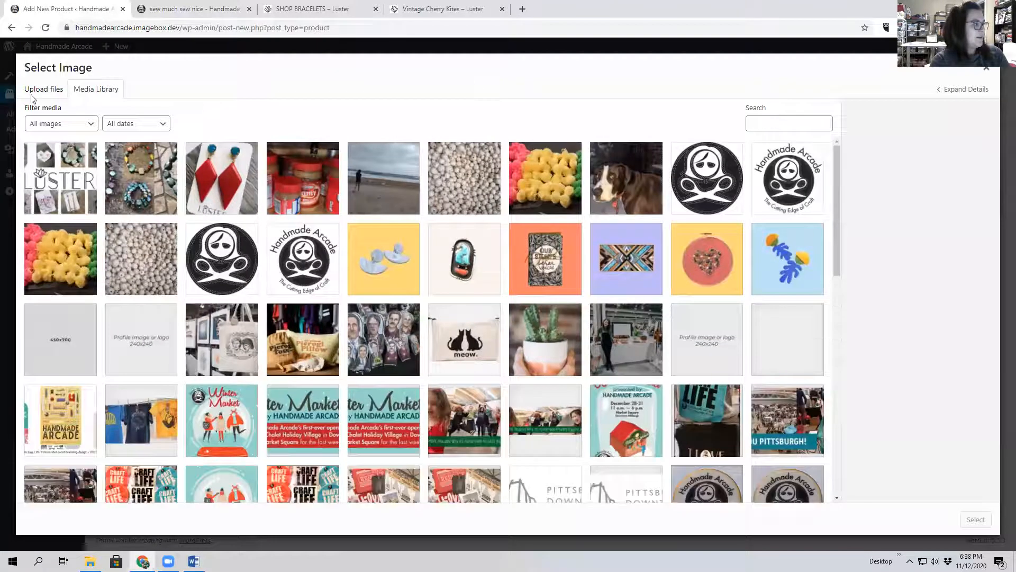
pyautogui.click(33, 94)
pyautogui.click(497, 282)
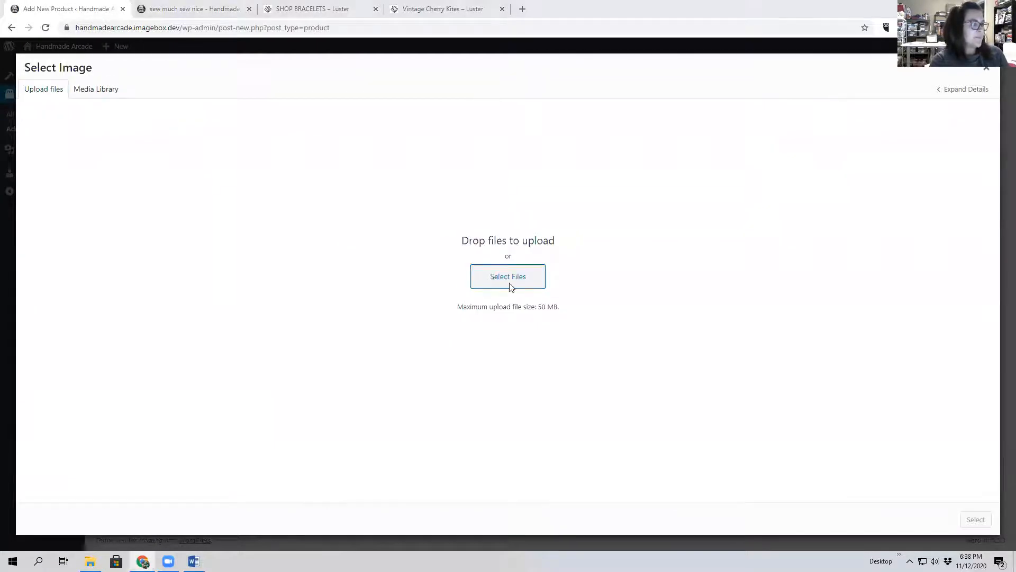
pyautogui.click(359, 143)
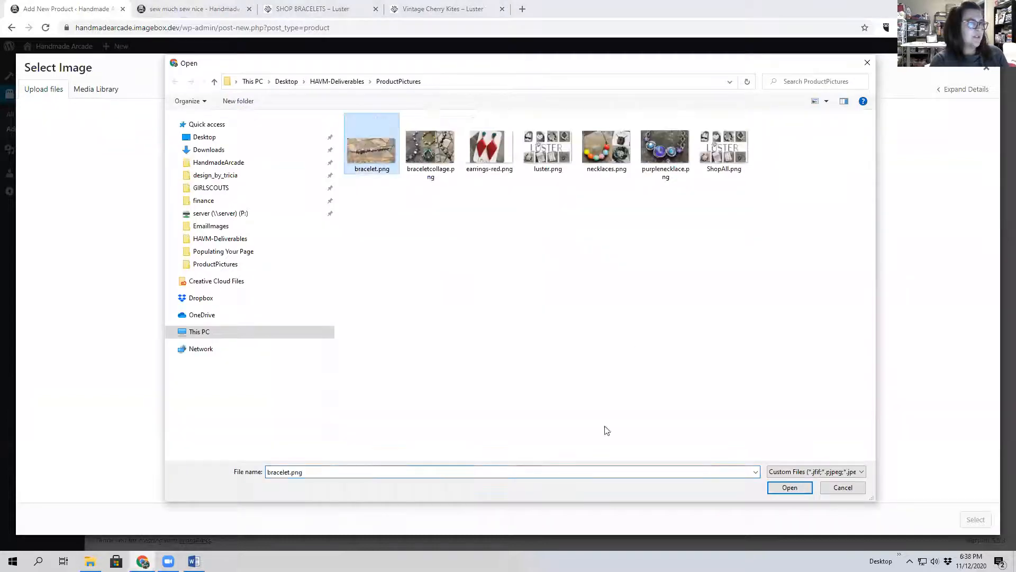
pyautogui.click(670, 156)
pyautogui.click(606, 151)
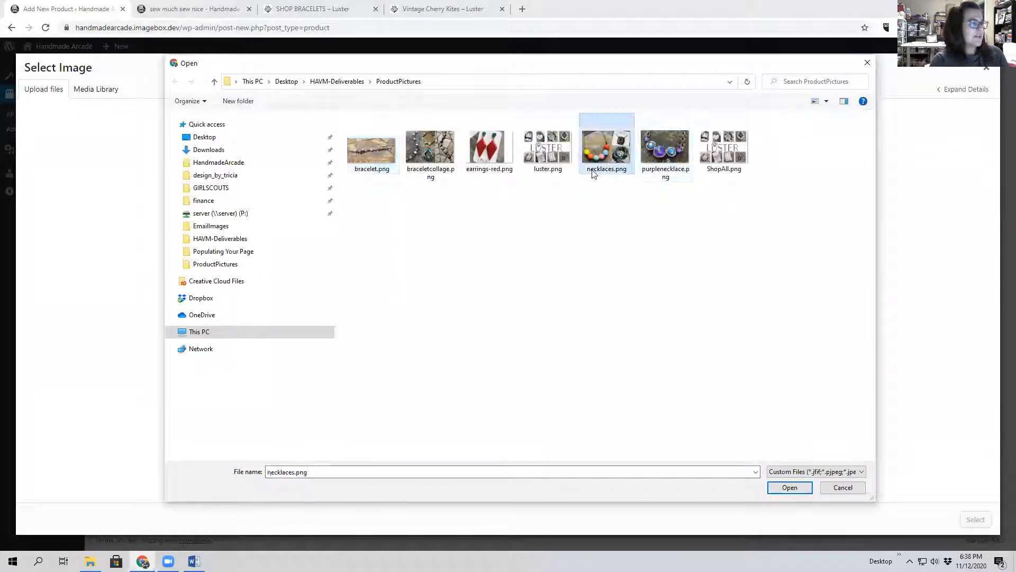
pyautogui.keyDown('ctrl'); pyautogui.click(659, 160); pyautogui.keyUp('ctrl')
pyautogui.click(801, 488)
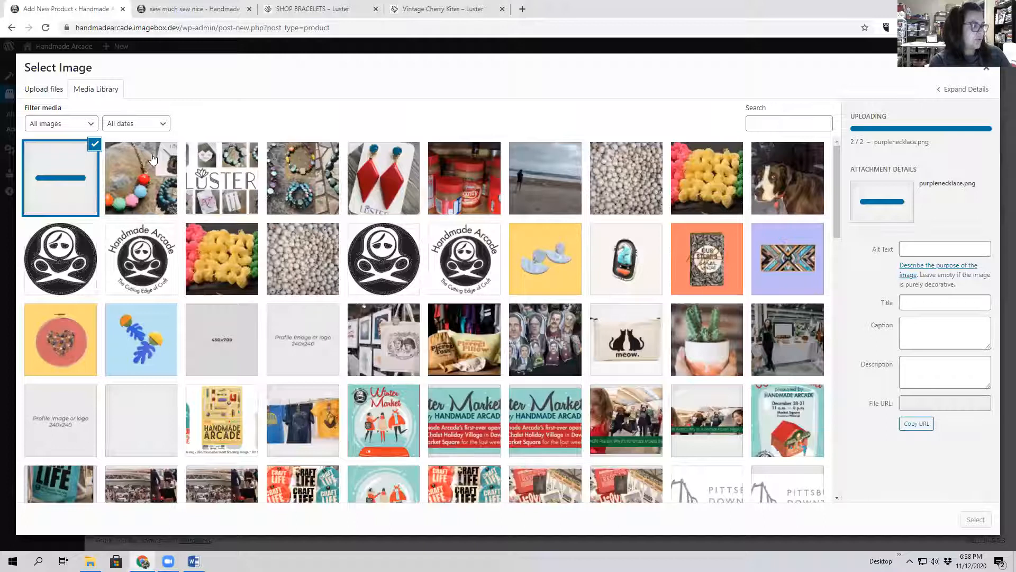
# Set necklaces.png as the new product's thumbnail and title the product 1. Necklaces.
pyautogui.click(165, 153)
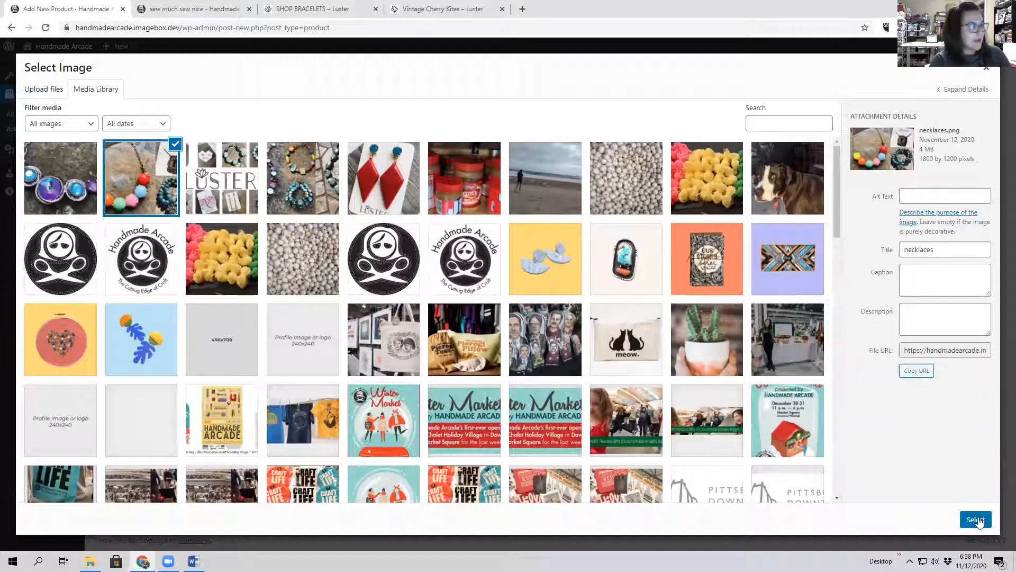
pyautogui.click(976, 519)
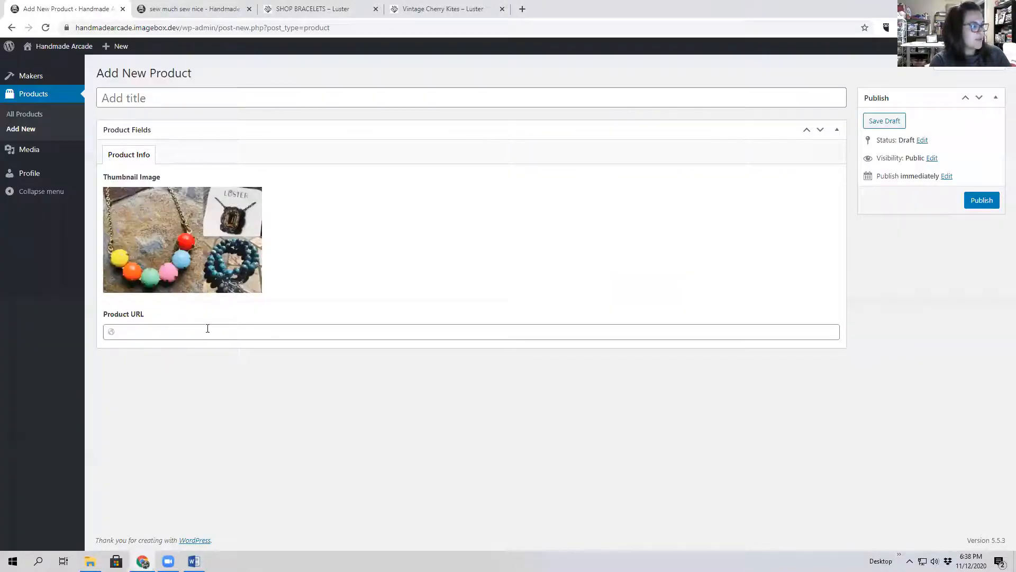
pyautogui.click(171, 97)
pyautogui.write('Necklaces')
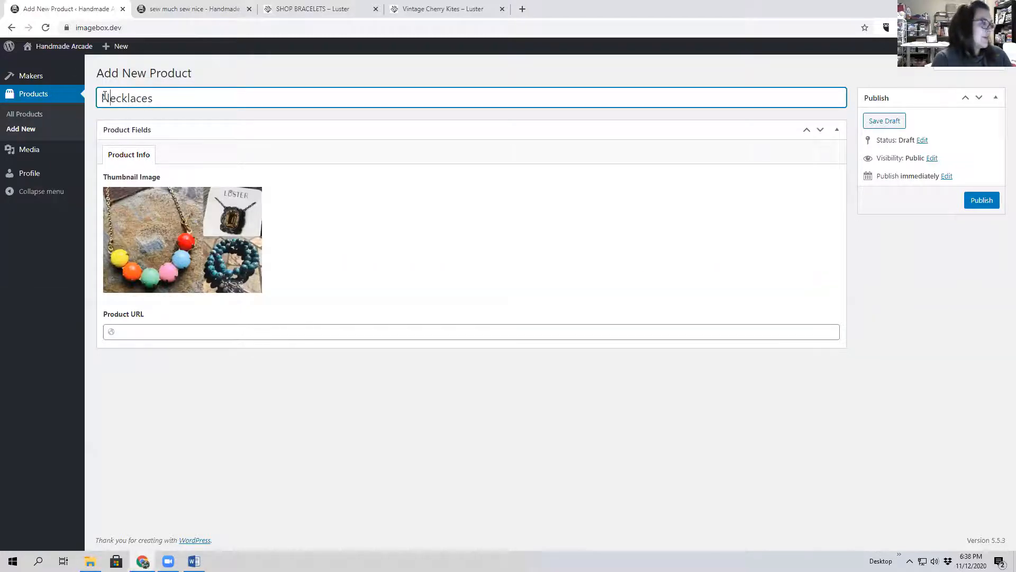
pyautogui.write('1.')
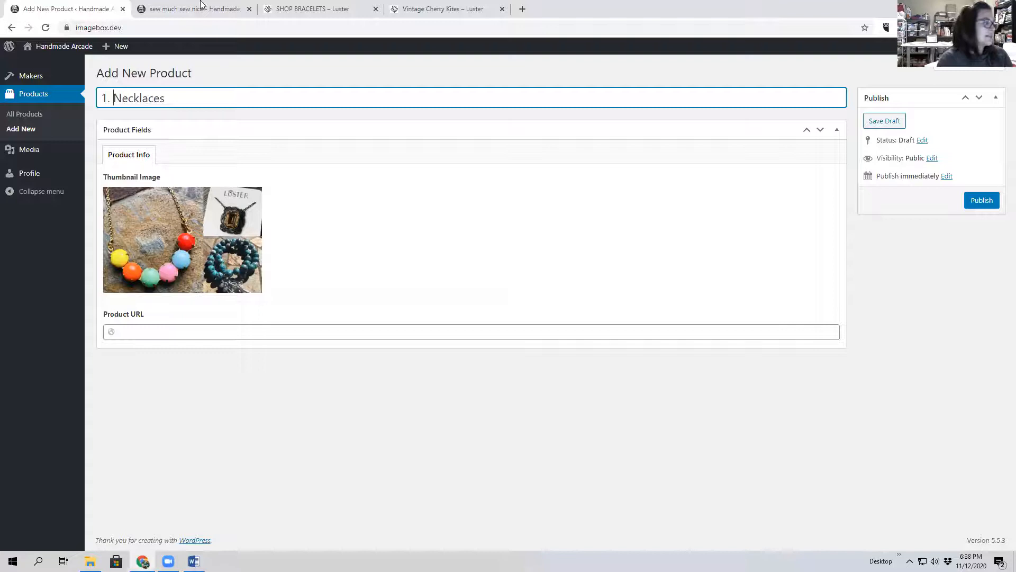
pyautogui.click(171, 338)
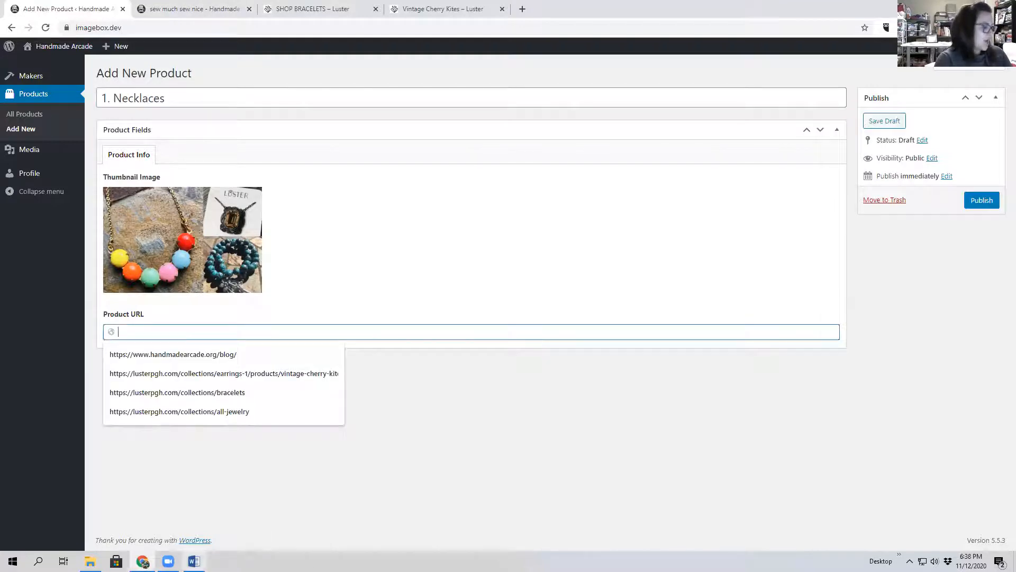
pyautogui.click(194, 561)
pyautogui.click(748, 453)
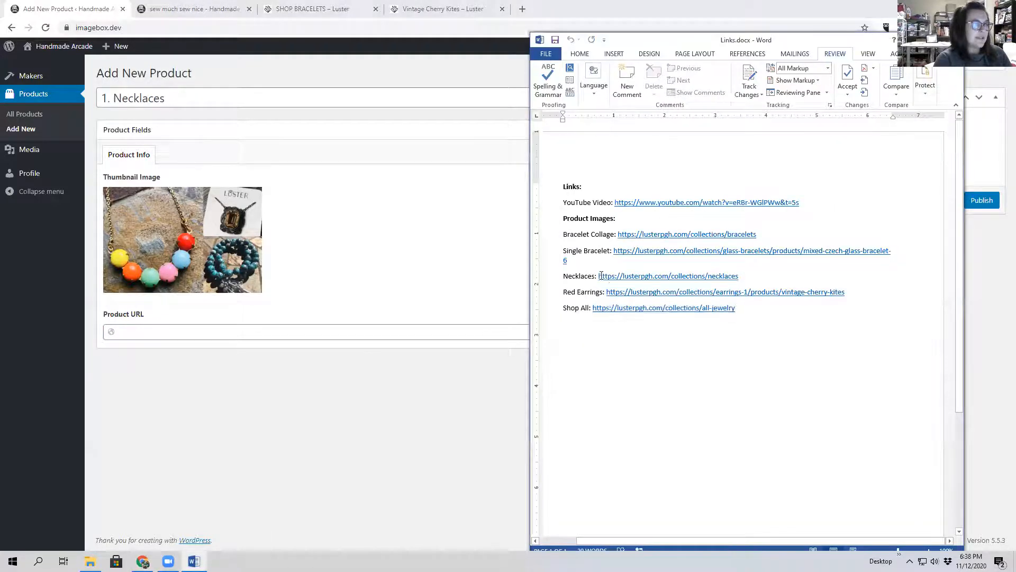
pyautogui.moveTo(718, 281); pyautogui.dragTo(773, 279)
pyautogui.hotkey('ctrl', 'c')
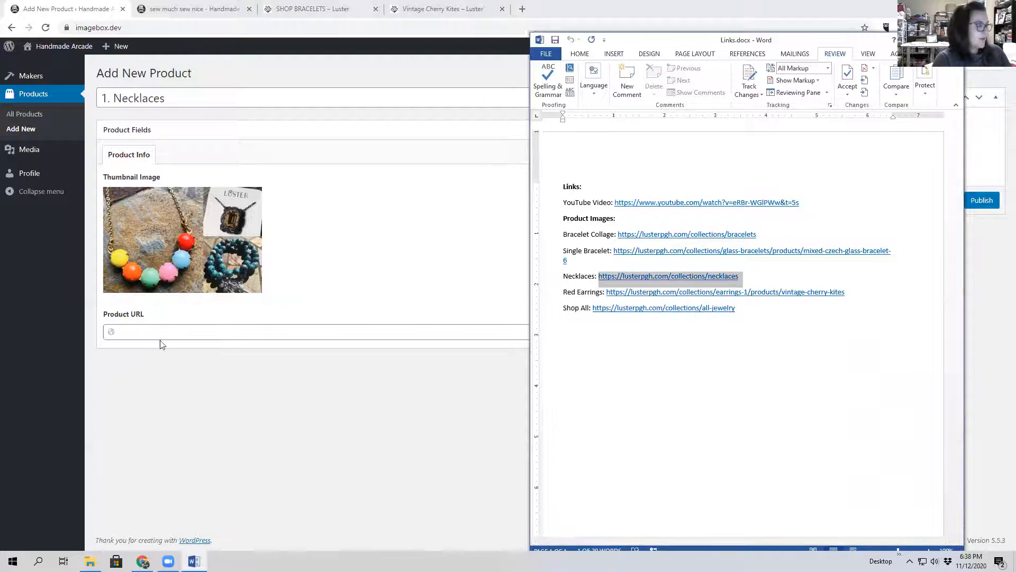
pyautogui.click(191, 339)
pyautogui.hotkey('ctrl', 'v')
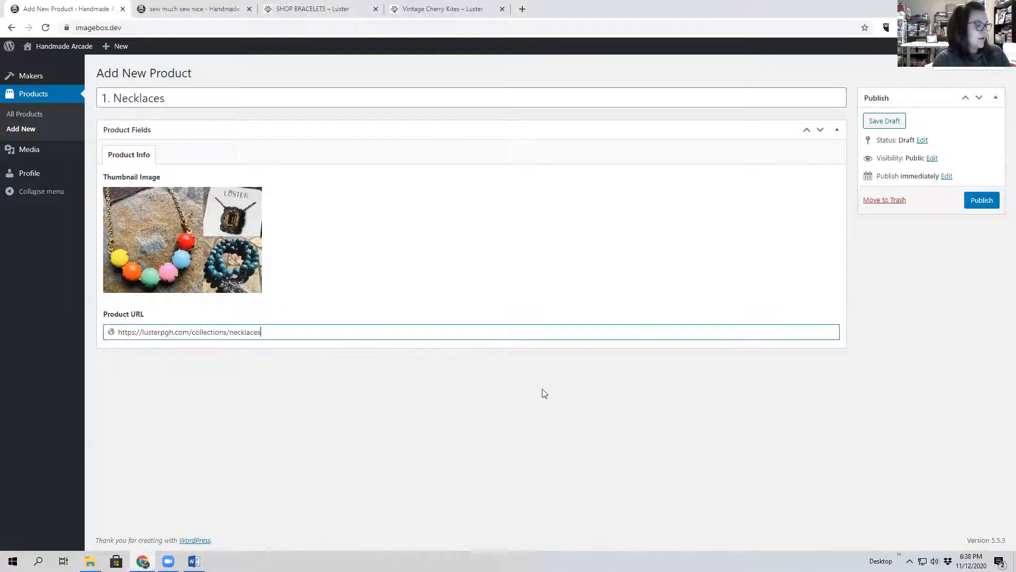
pyautogui.click(977, 201)
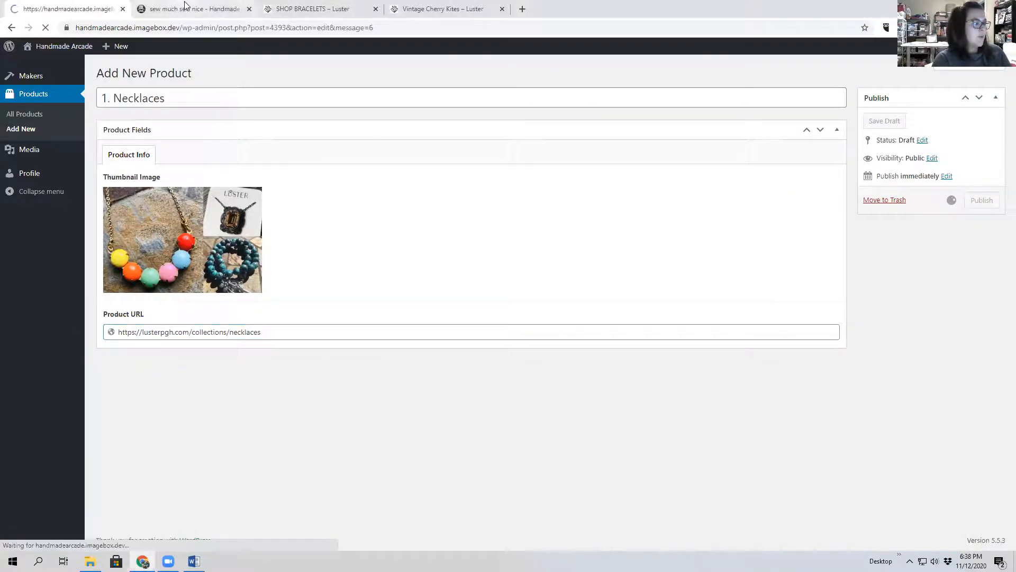
# Refresh the sew much sew nice maker page and check the order of its Related Products.
pyautogui.click(189, 9)
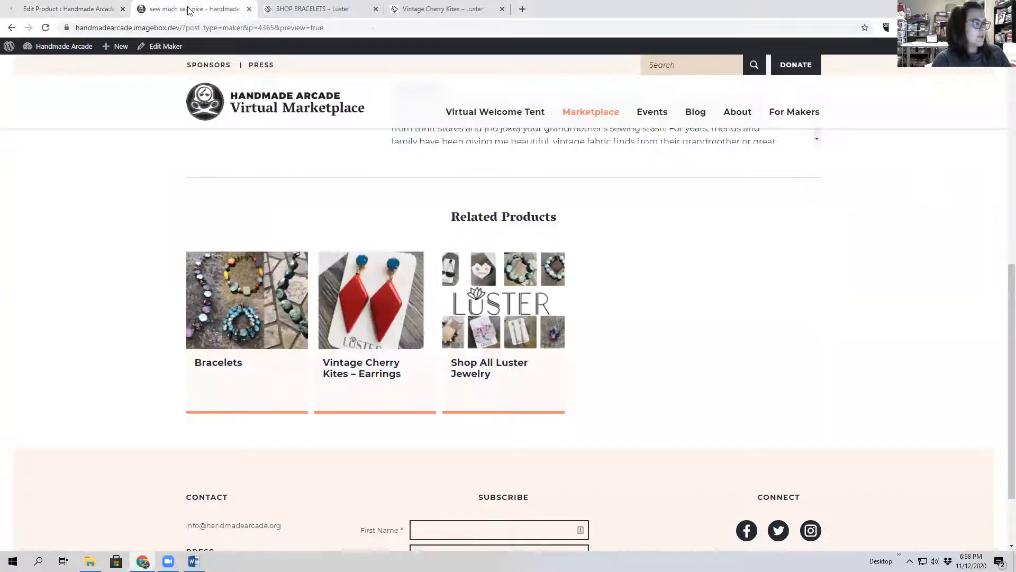
pyautogui.click(46, 29)
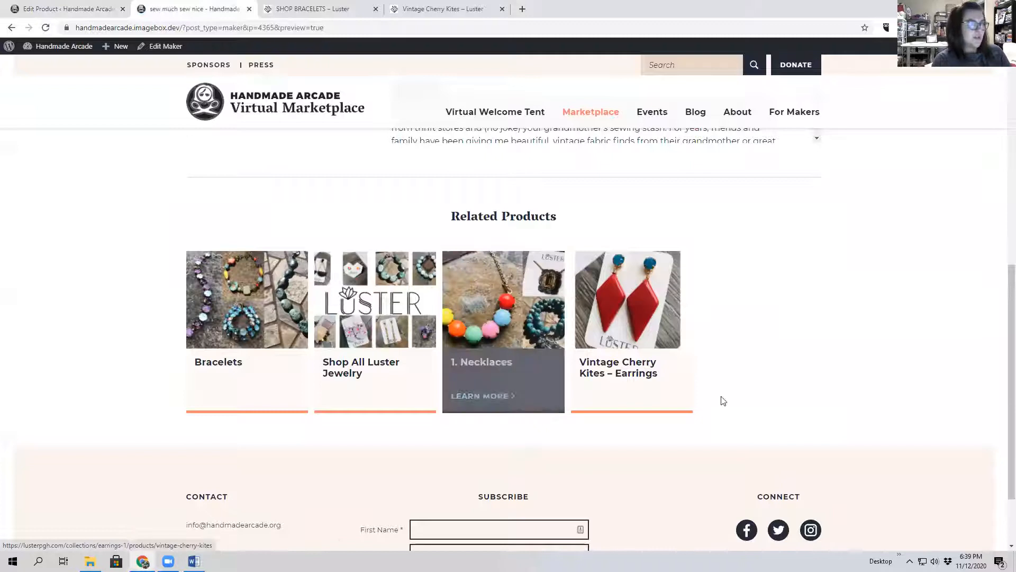
pyautogui.click(61, 4)
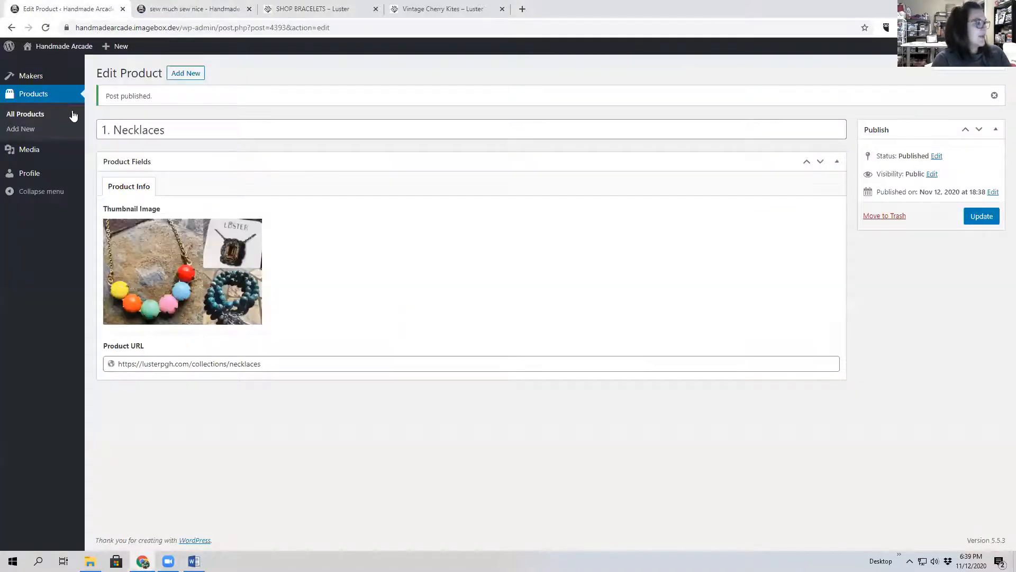
# Remove the number prefix so the published product is titled Necklaces, and update it.
pyautogui.moveTo(114, 131); pyautogui.dragTo(94, 140)
pyautogui.press('BackSpace')
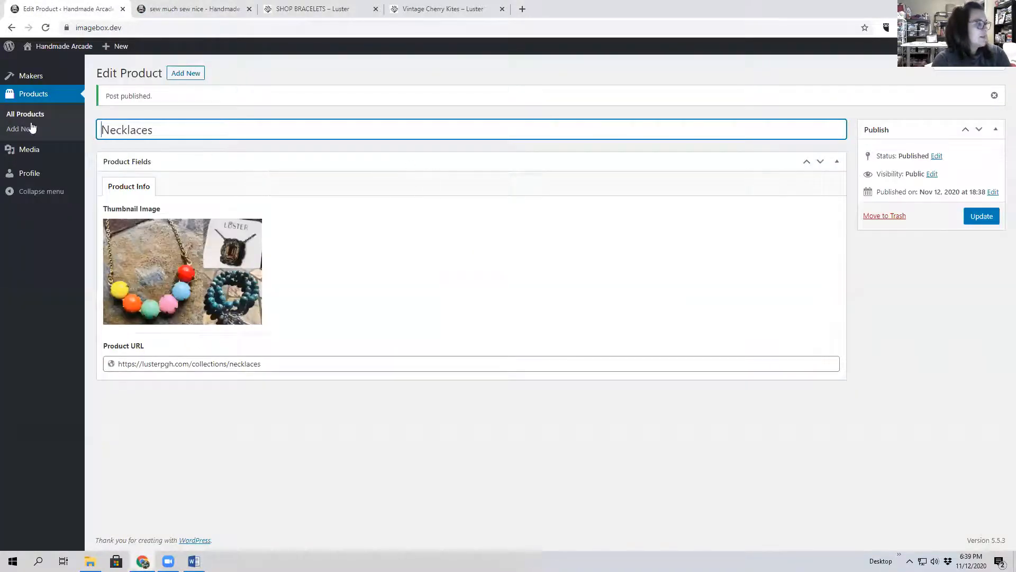
pyautogui.click(988, 221)
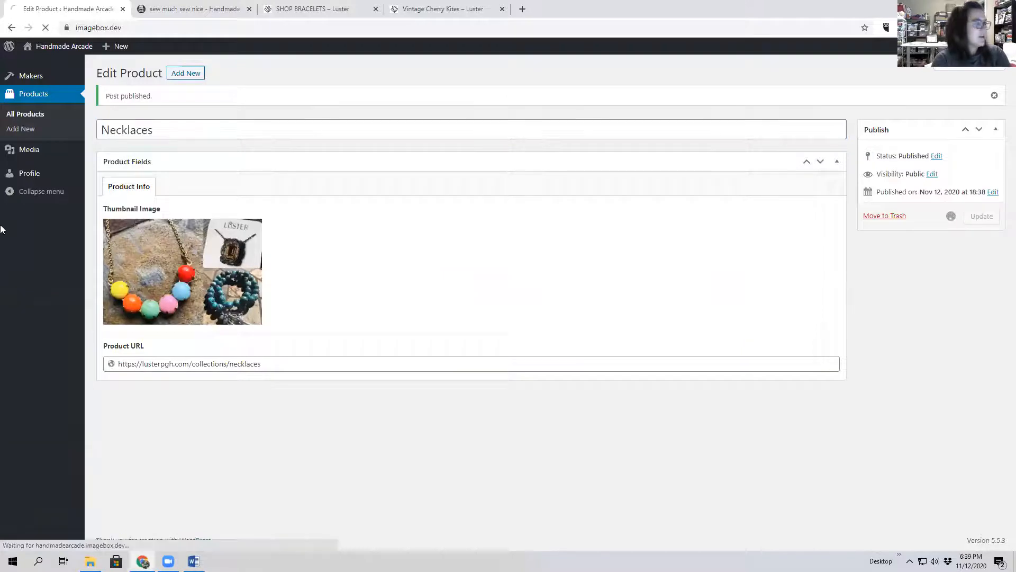
# Move the Necklaces and Shop All Luster Jewelry products to the trash in bulk, and undo the deletion.
pyautogui.click(27, 116)
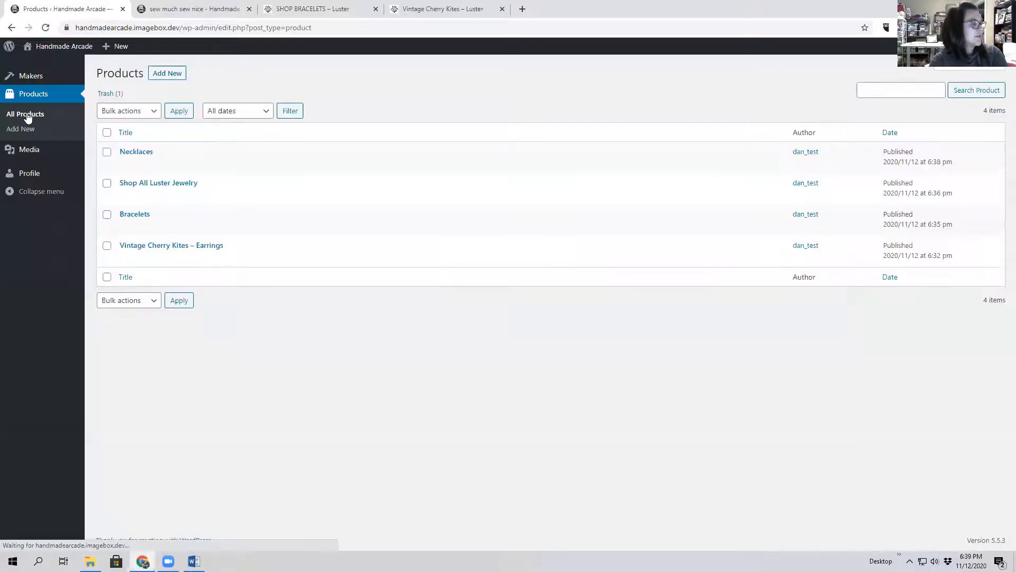
pyautogui.click(108, 152)
pyautogui.click(108, 153)
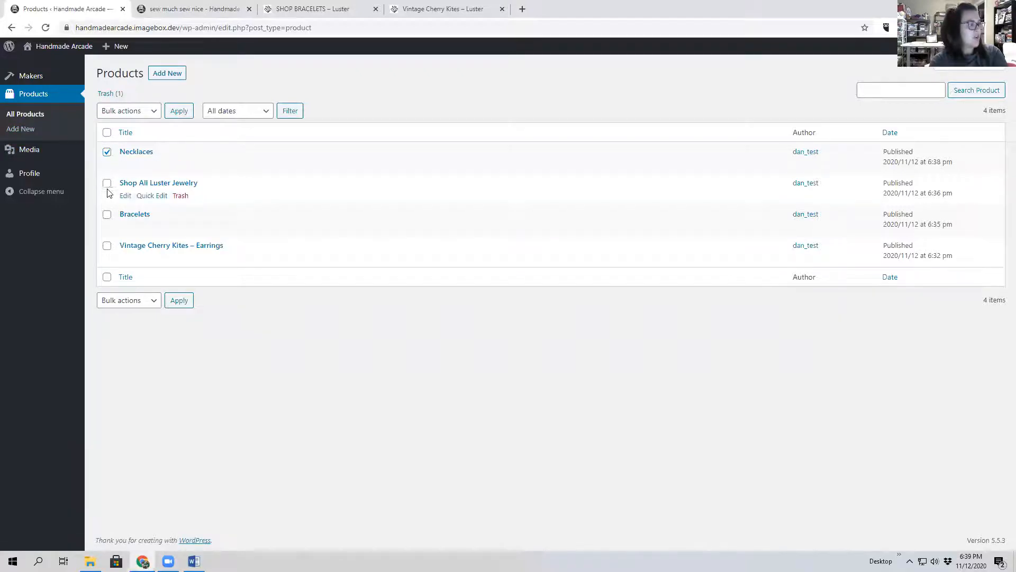
pyautogui.click(126, 111)
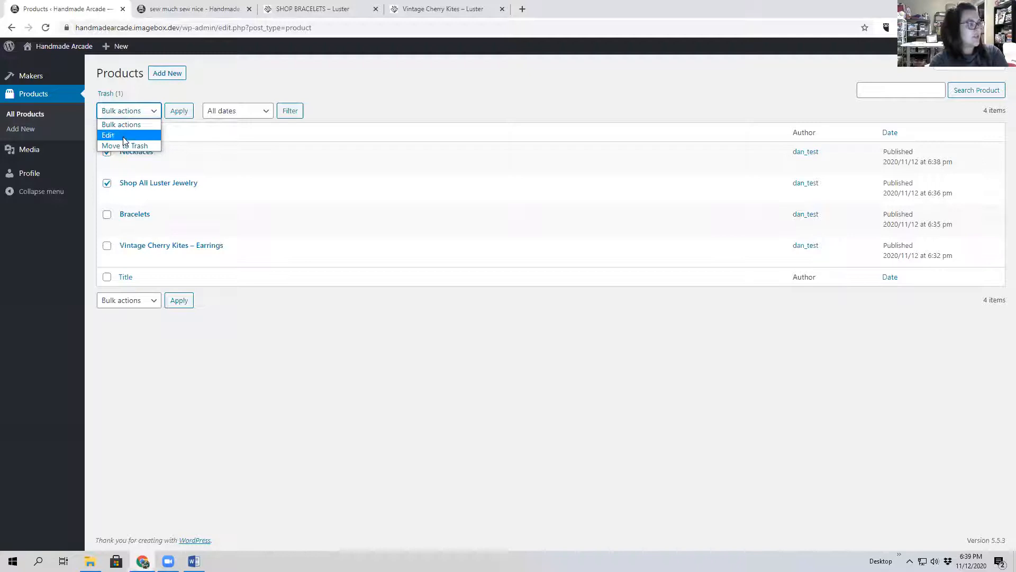
pyautogui.click(126, 111)
pyautogui.click(126, 112)
pyautogui.click(136, 145)
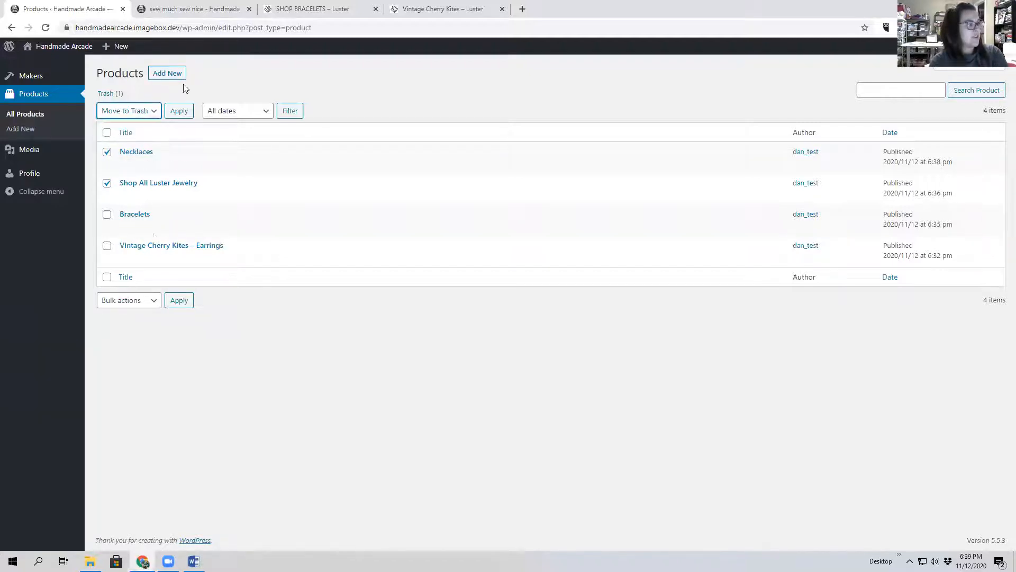
pyautogui.click(182, 110)
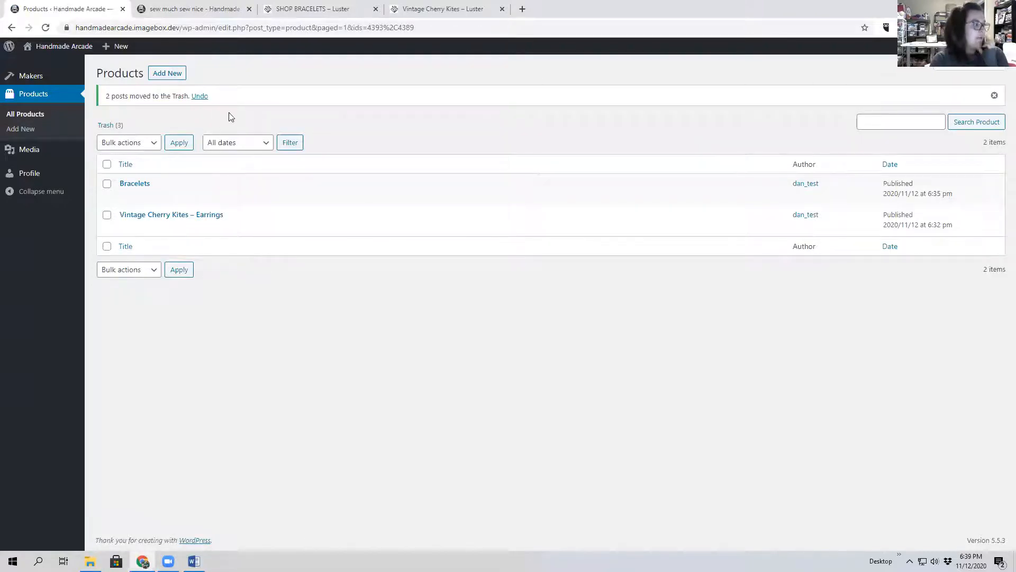
pyautogui.click(199, 97)
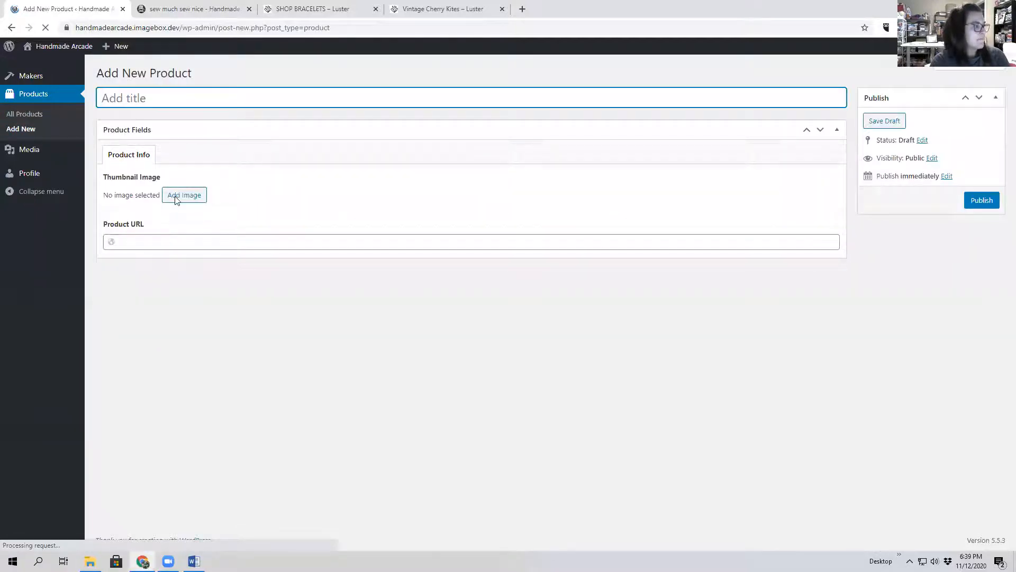
# Give a new product the purplenecklace.png thumbnail from the media library and the title Purple Necklace.
pyautogui.click(180, 195)
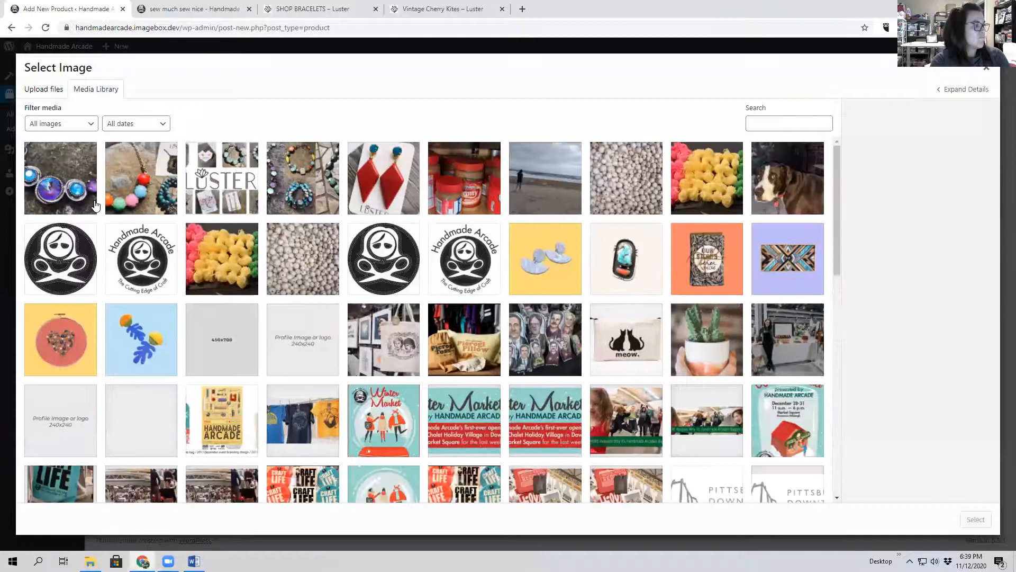
pyautogui.click(60, 192)
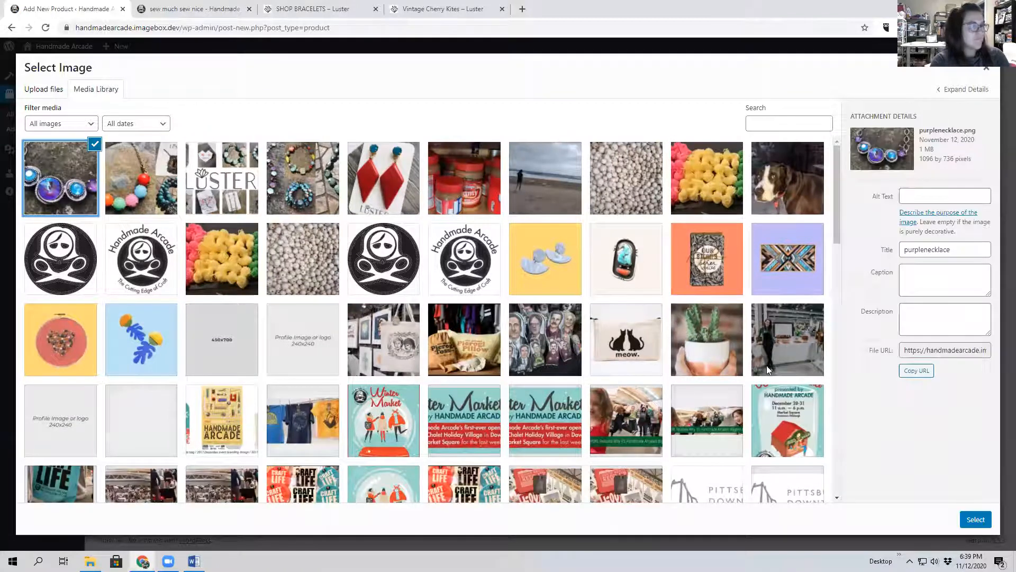
pyautogui.click(977, 519)
pyautogui.click(150, 99)
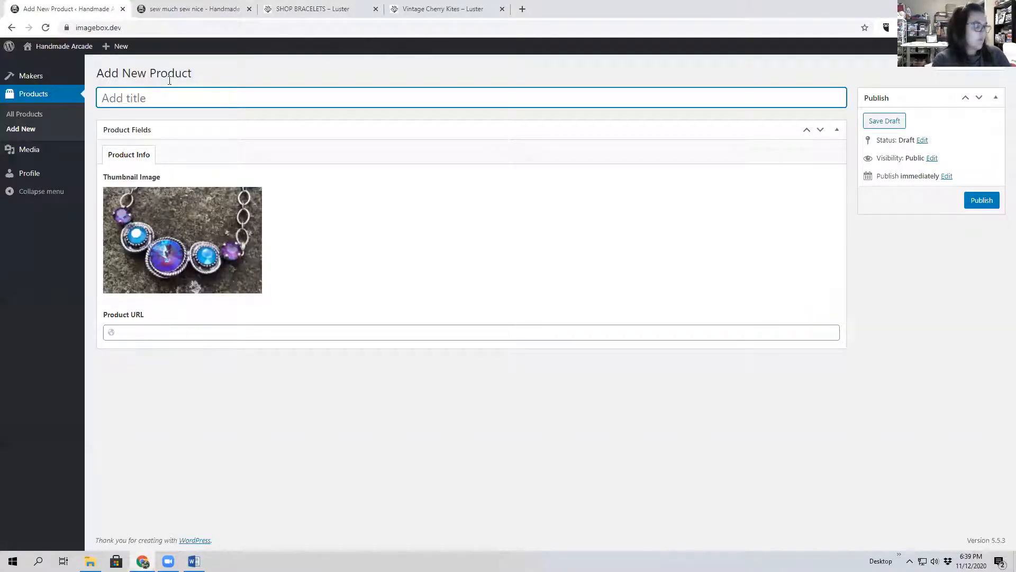
pyautogui.write('Purpl')
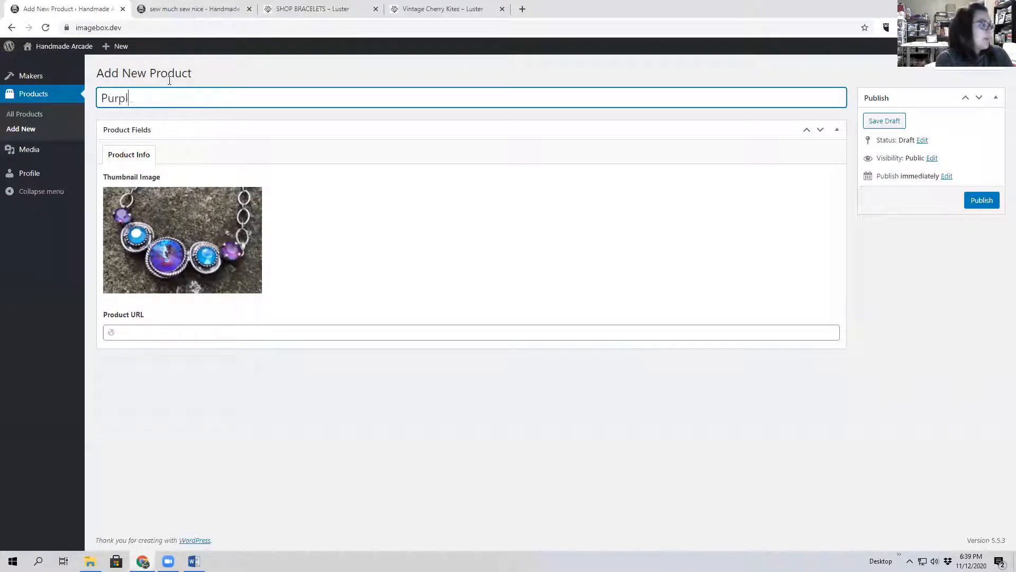
pyautogui.write('e Necklace')
pyautogui.click(169, 80)
pyautogui.click(194, 561)
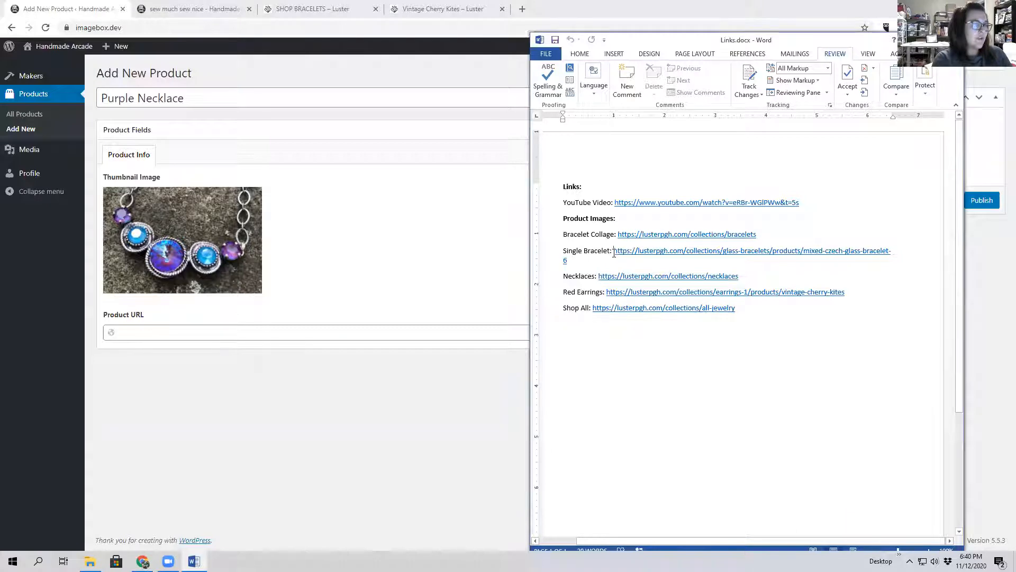
pyautogui.moveTo(614, 253); pyautogui.dragTo(619, 272)
pyautogui.hotkey('ctrl', 'c')
pyautogui.click(262, 333)
pyautogui.click(261, 332)
pyautogui.hotkey('ctrl', 'v')
pyautogui.click(983, 198)
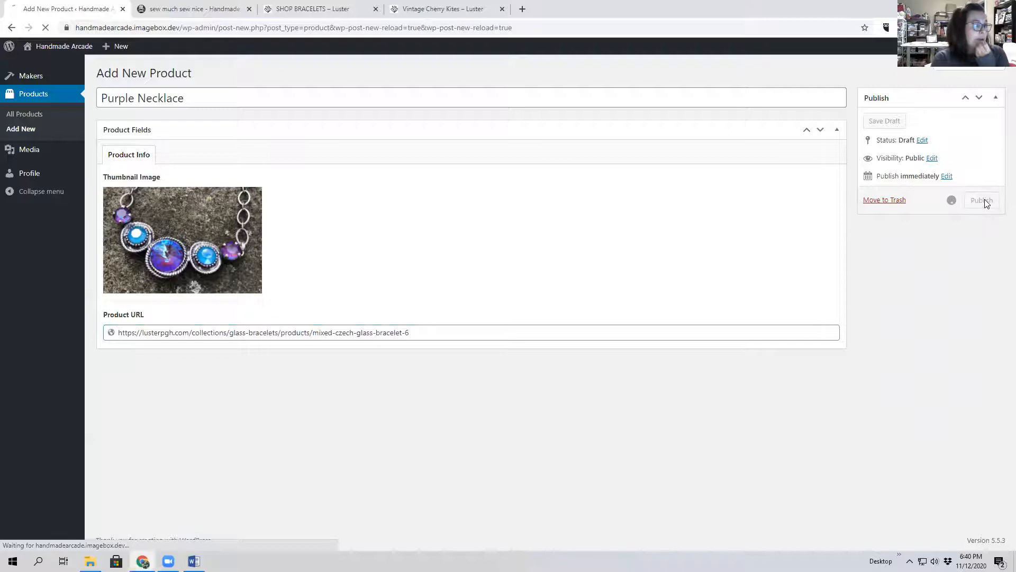
# Check the shop links of the Vintage Cherry Kites – Earrings and Necklaces related products from the sew much sew nice preview.
pyautogui.click(207, 5)
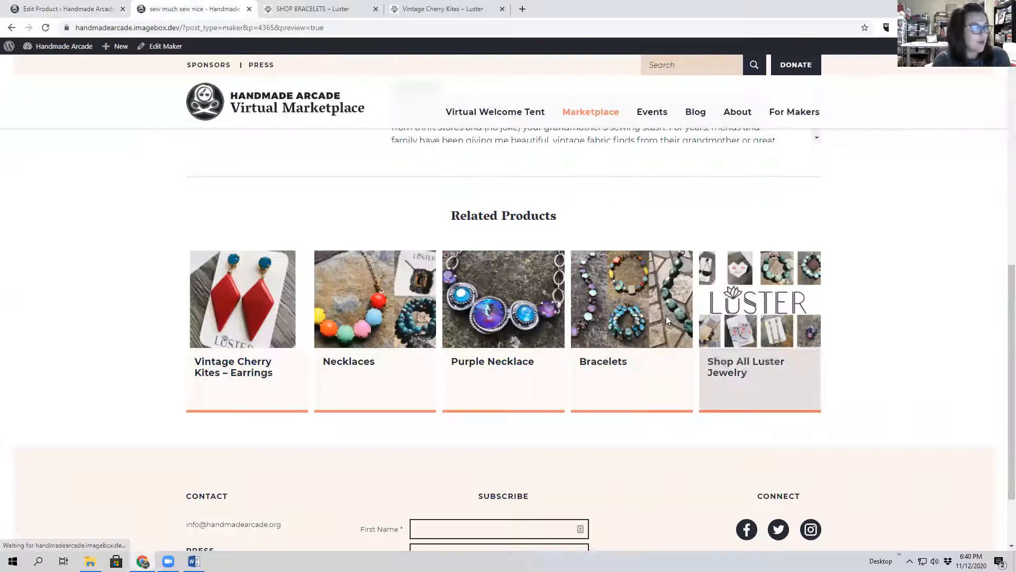
pyautogui.click(231, 313)
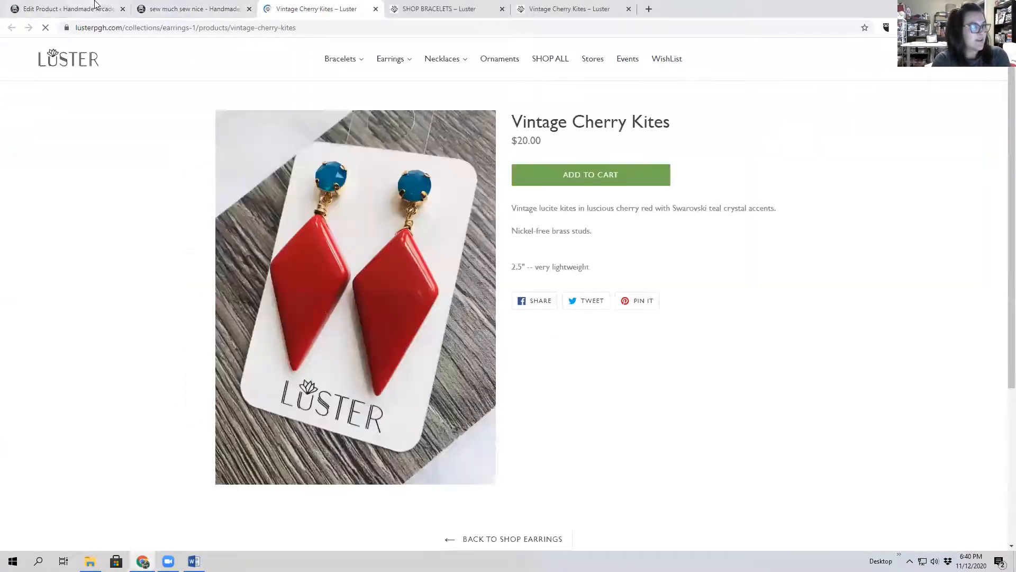
pyautogui.click(180, 8)
pyautogui.click(355, 324)
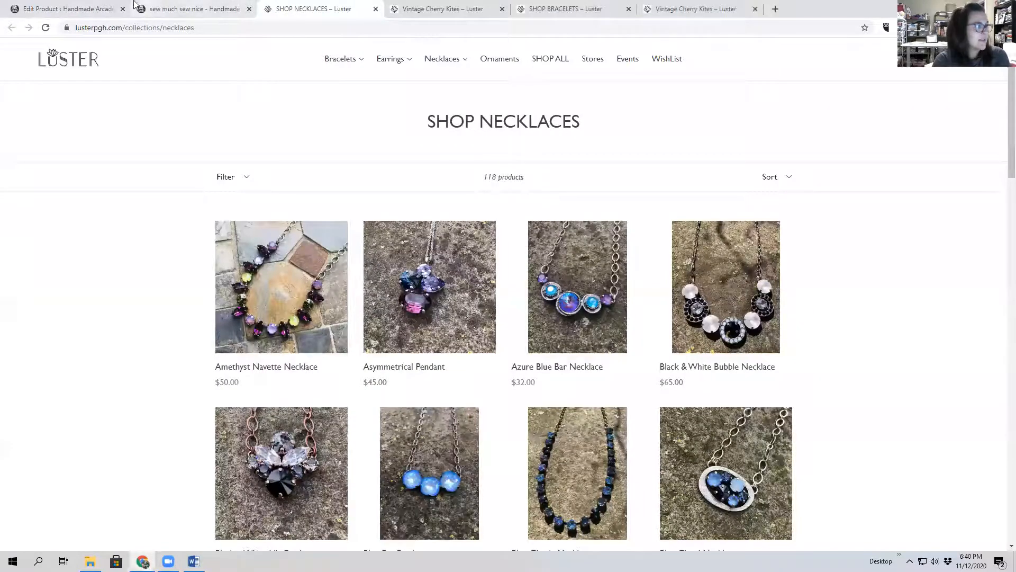
pyautogui.click(199, 9)
# Check the shop links of the Purple Necklace, Bracelets and Shop All Luster Jewelry related products, returning to the maker preview.
pyautogui.click(505, 296)
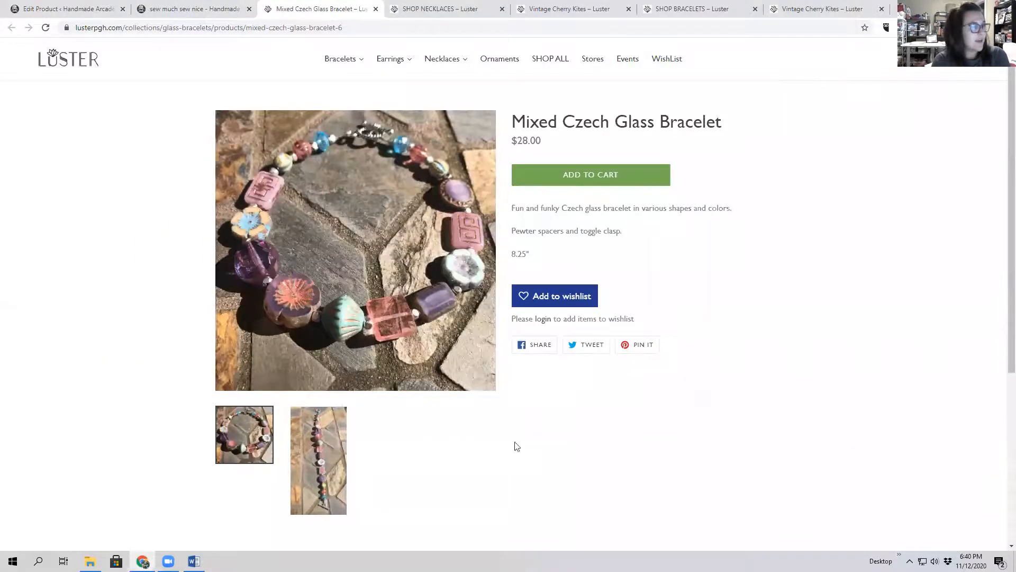
pyautogui.click(185, 9)
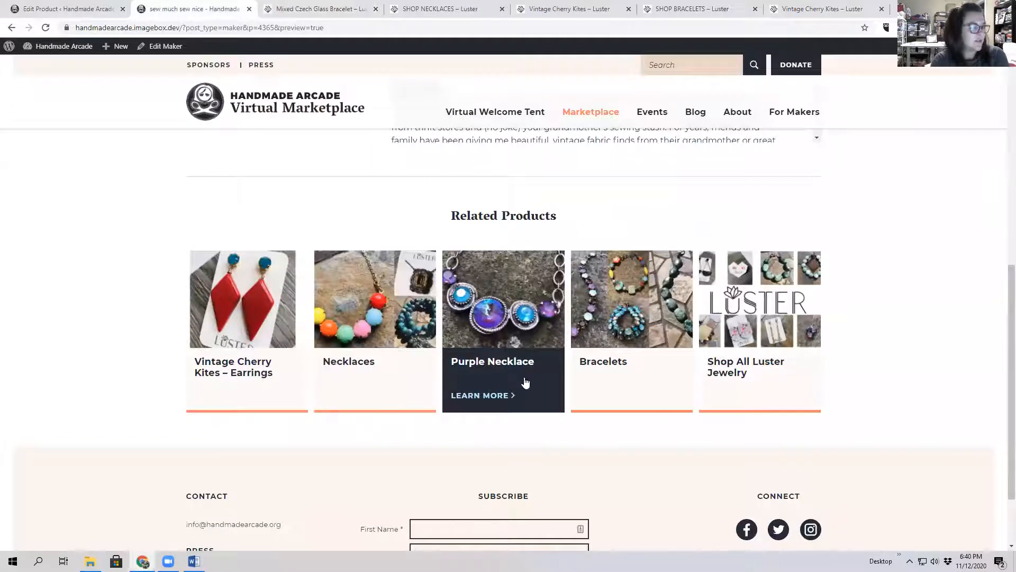
pyautogui.click(635, 281)
pyautogui.click(200, 9)
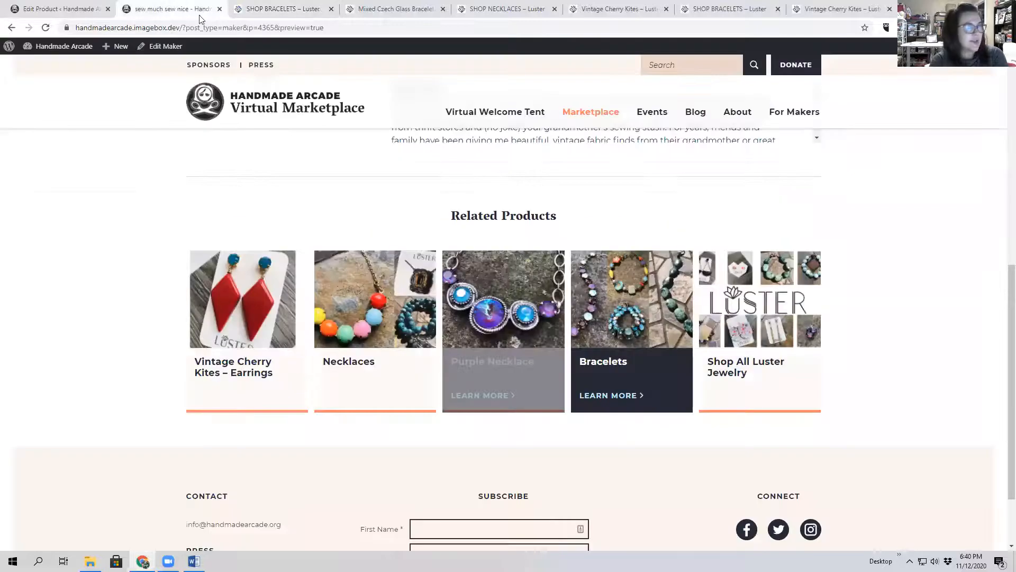
pyautogui.click(789, 288)
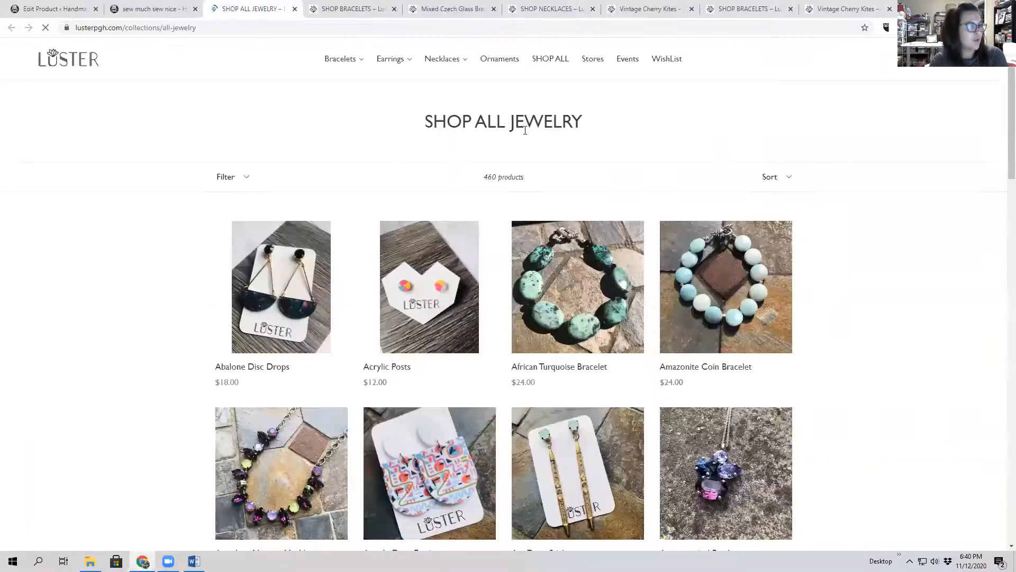
pyautogui.click(140, 9)
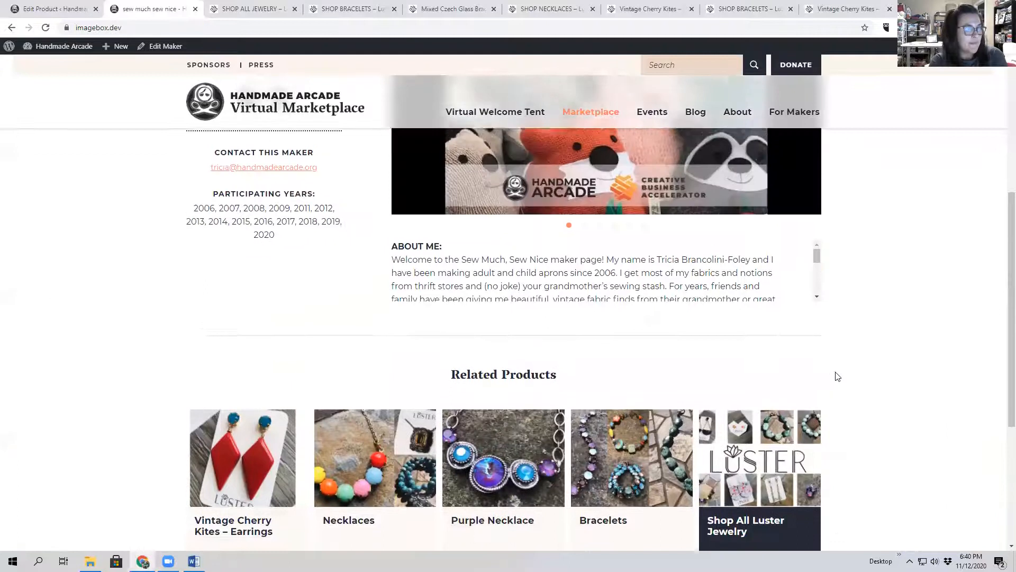
# View the Marketplace listing of makers and show all categories.
pyautogui.scroll(5, 959, 372)
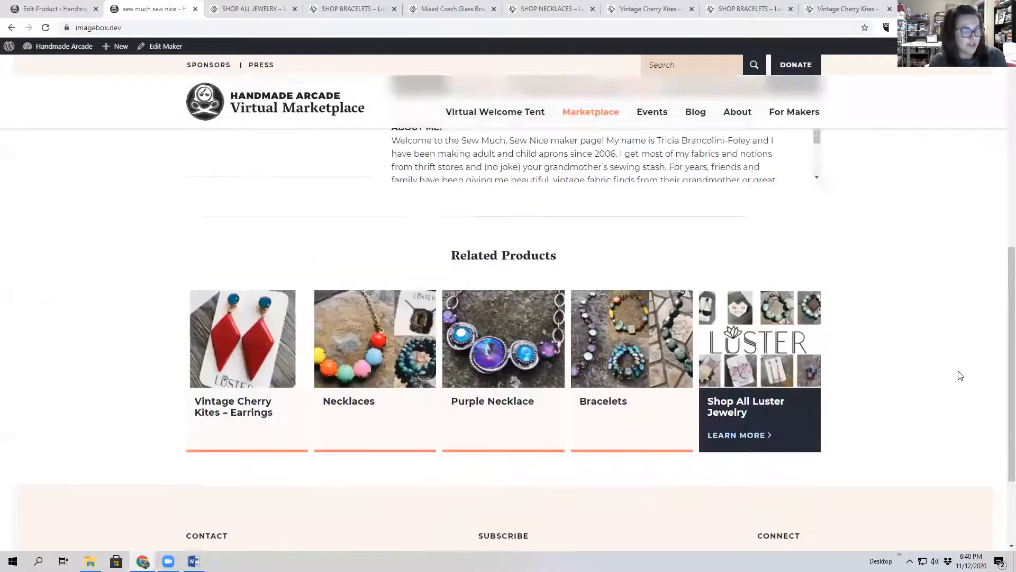
pyautogui.scroll(4, 959, 372)
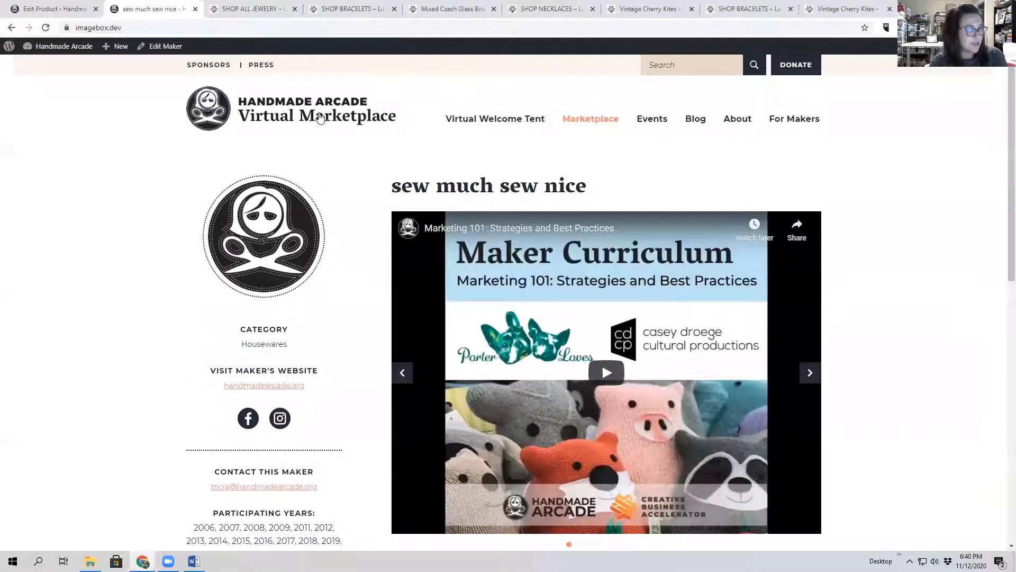
pyautogui.click(600, 123)
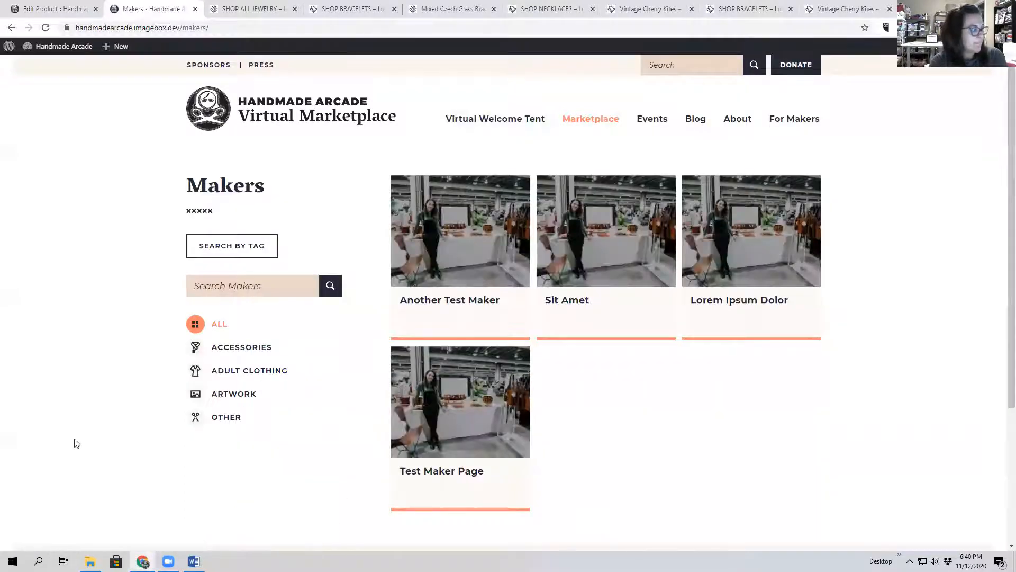
pyautogui.click(210, 324)
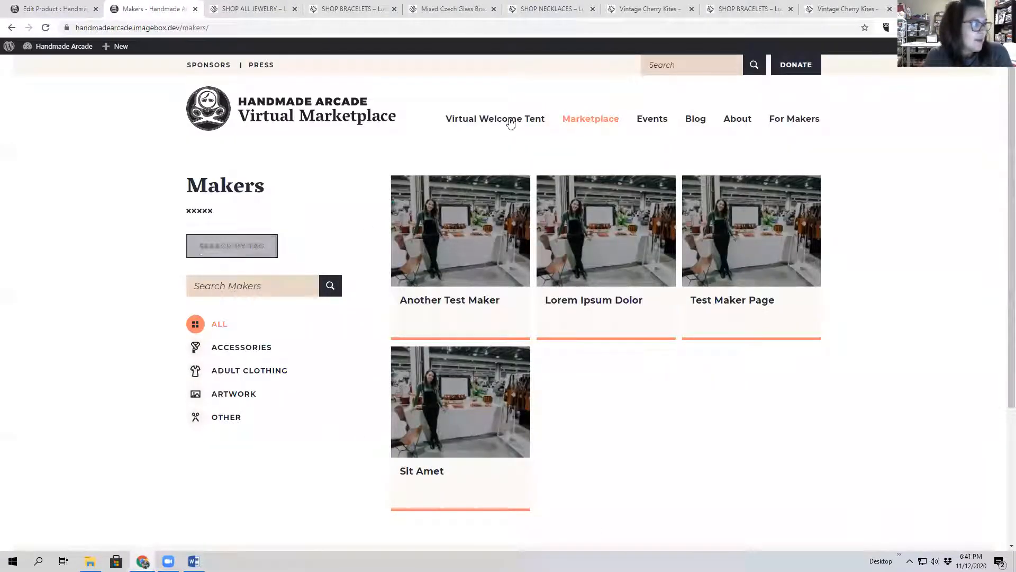
# Look at Shop by Category on the marketplace home page, view the Housewares category and return to the home page.
pyautogui.click(347, 123)
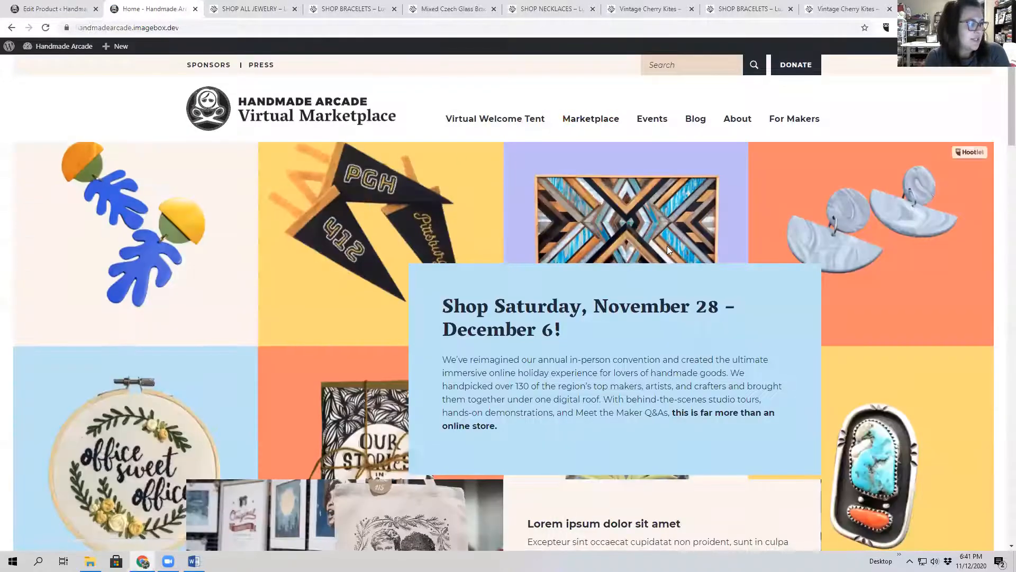
pyautogui.scroll(-15, 667, 245)
pyautogui.scroll(2, 372, 206)
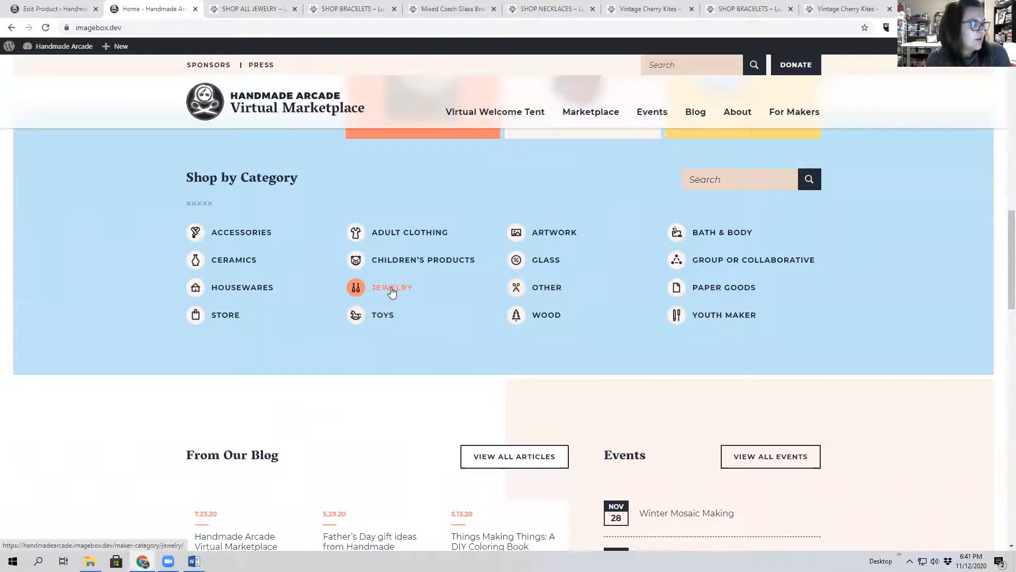
pyautogui.click(248, 287)
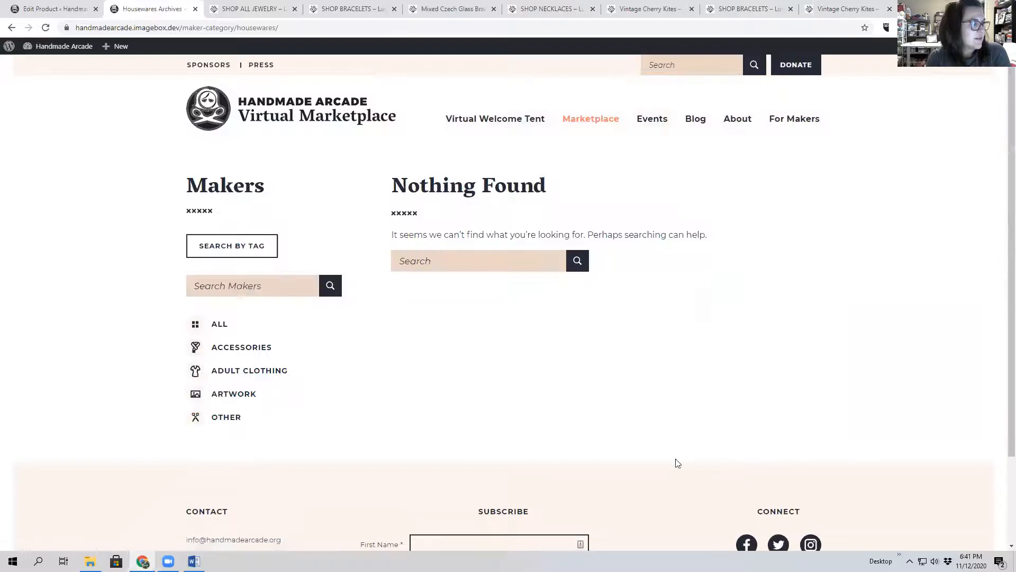
pyautogui.click(11, 28)
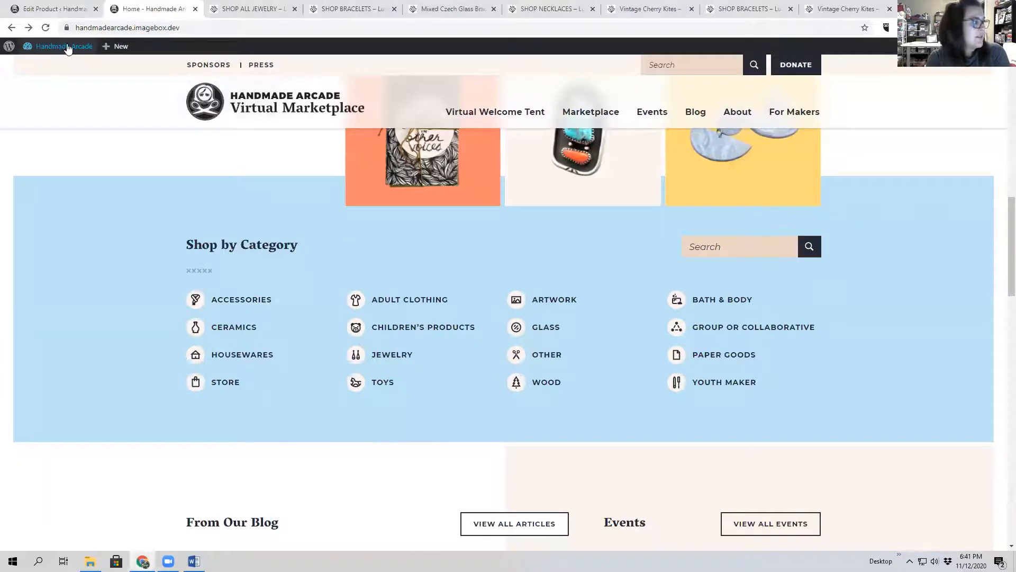
pyautogui.moveTo(66, 49)
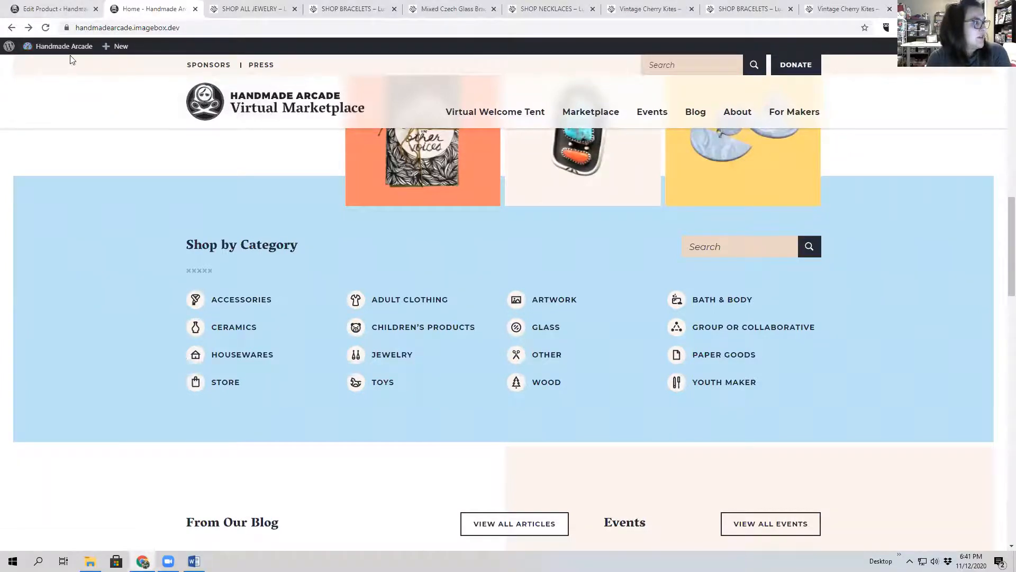
pyautogui.click(24, 5)
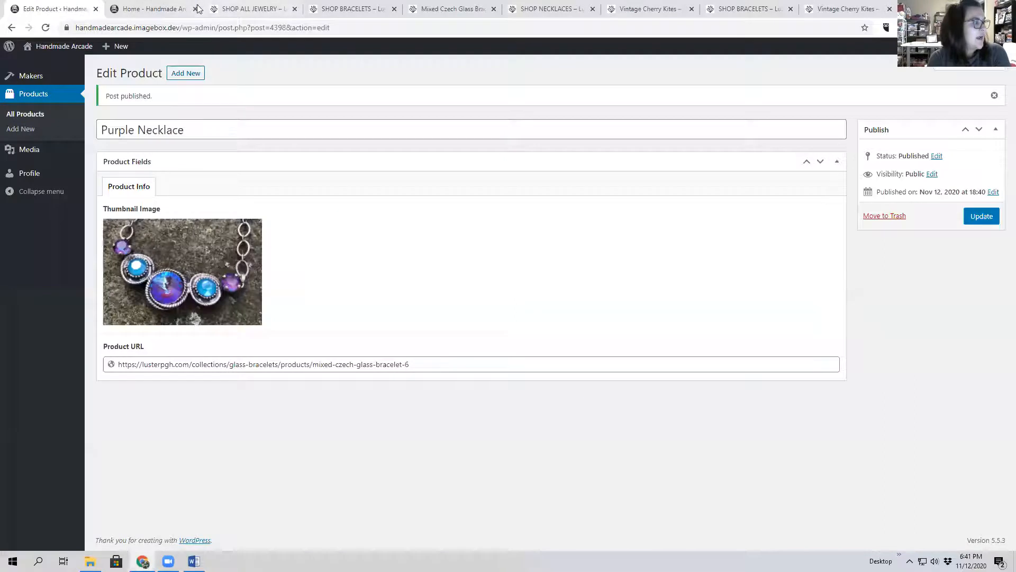
pyautogui.click(154, 8)
pyautogui.click(79, 11)
pyautogui.click(122, 8)
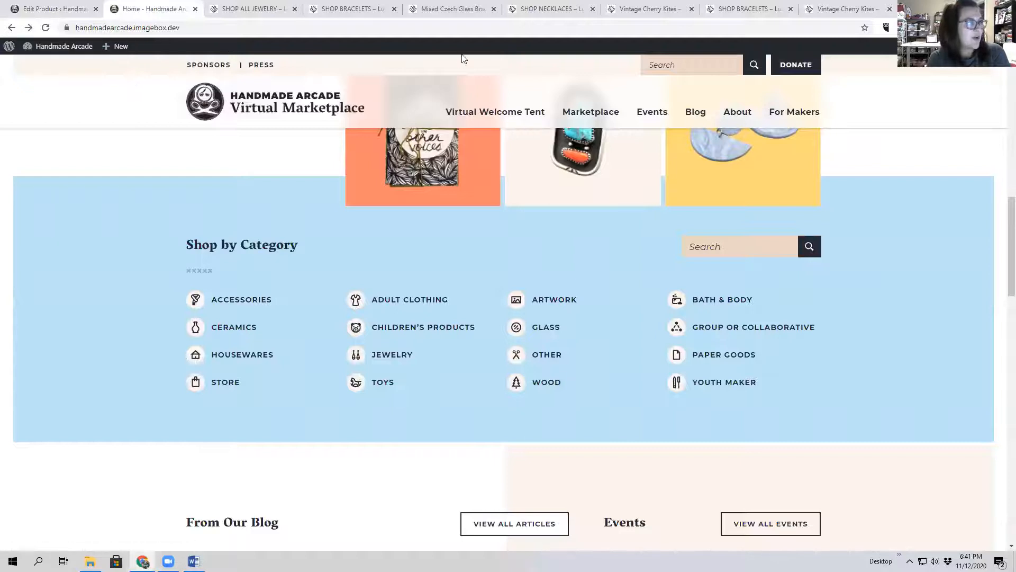
pyautogui.click(47, 9)
pyautogui.click(153, 9)
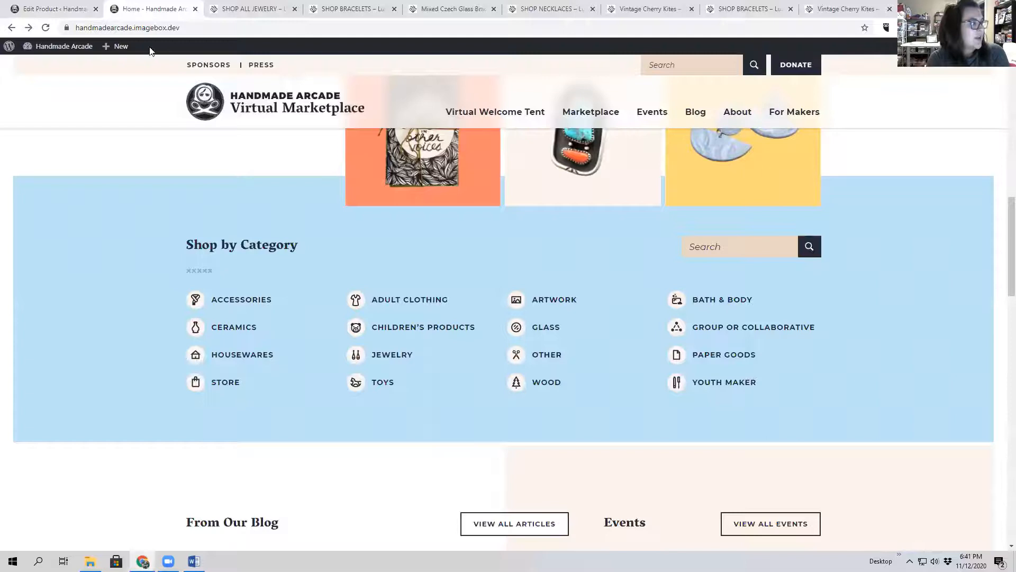
# Go back through the page history to the sew much sew nice maker preview and open that maker for editing.
pyautogui.click(12, 27)
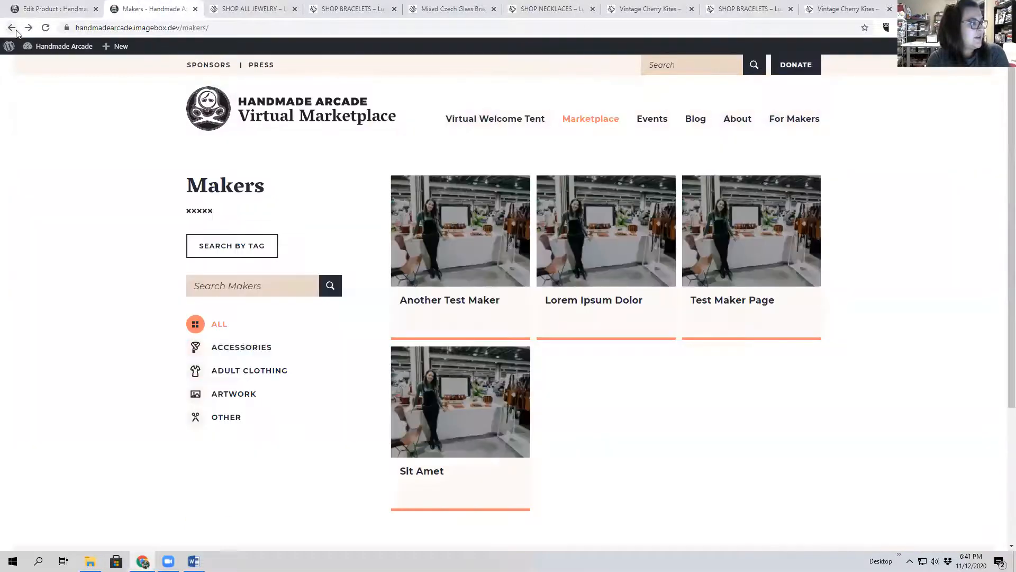
pyautogui.click(13, 28)
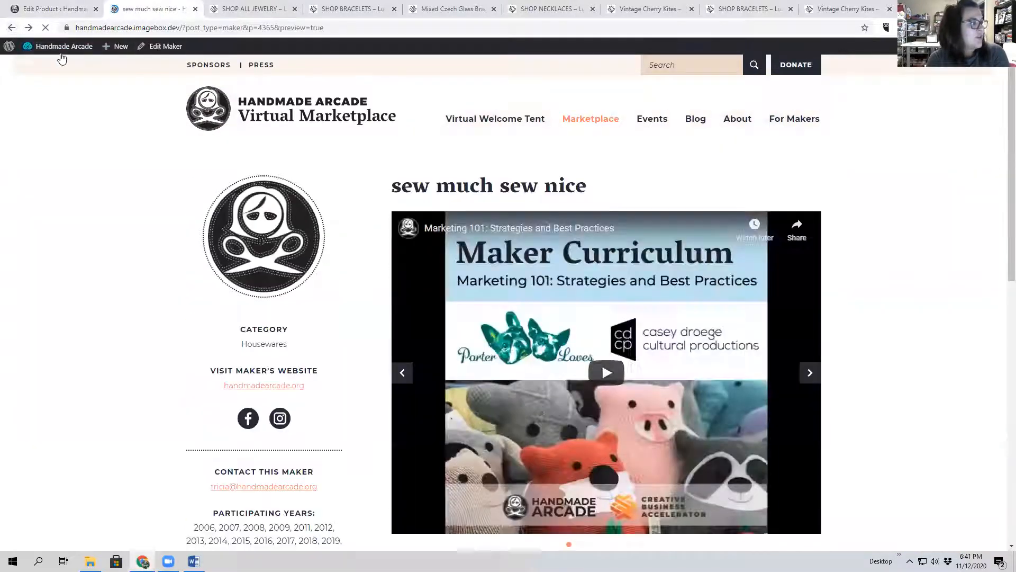
pyautogui.click(173, 46)
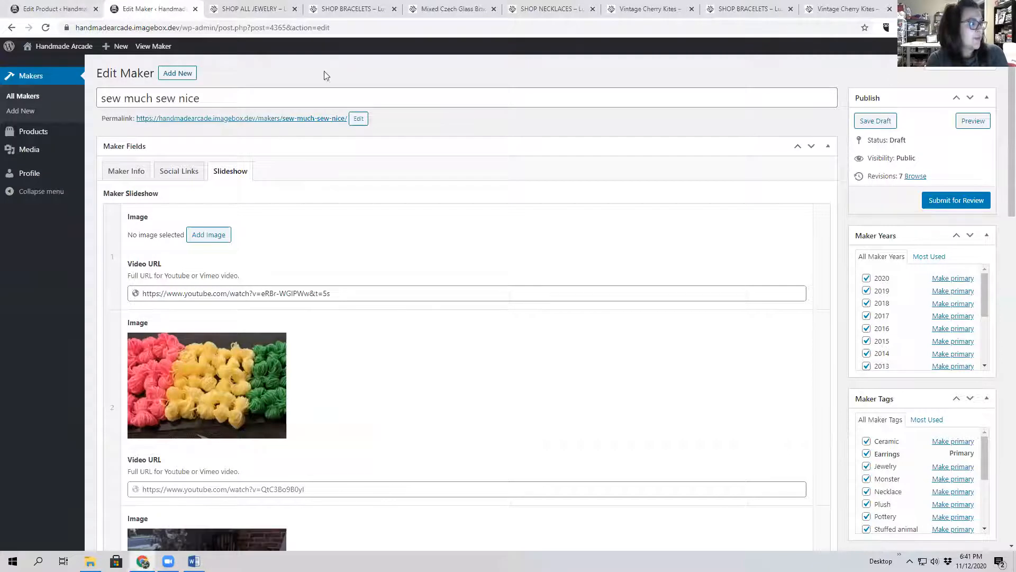
# Preview the sew much sew nice maker page, review its Related Products section and bring up the site search suggestions.
pyautogui.click(972, 121)
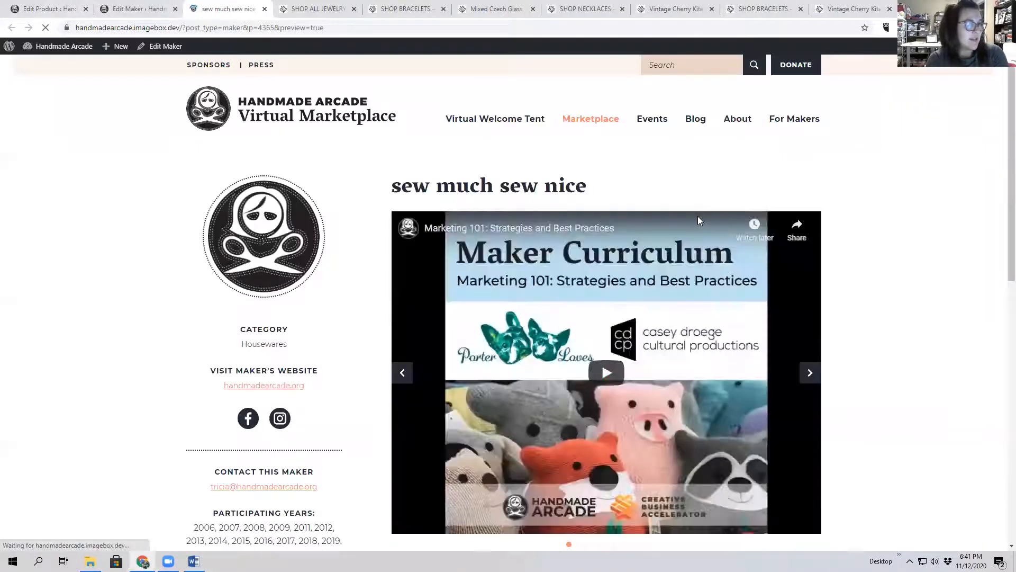
pyautogui.scroll(-1, 670, 394)
pyautogui.scroll(-10, 670, 395)
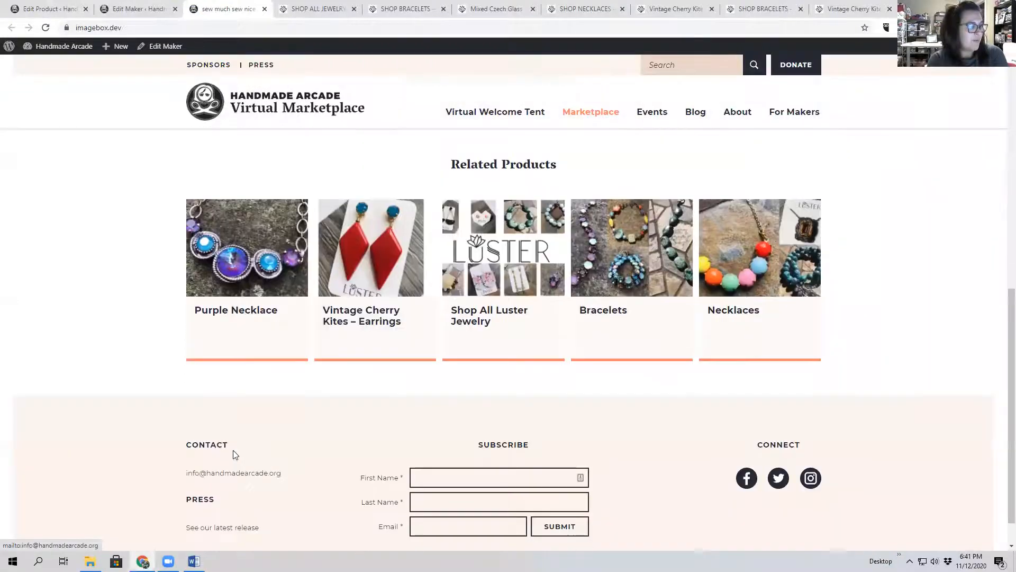
pyautogui.scroll(7, 900, 360)
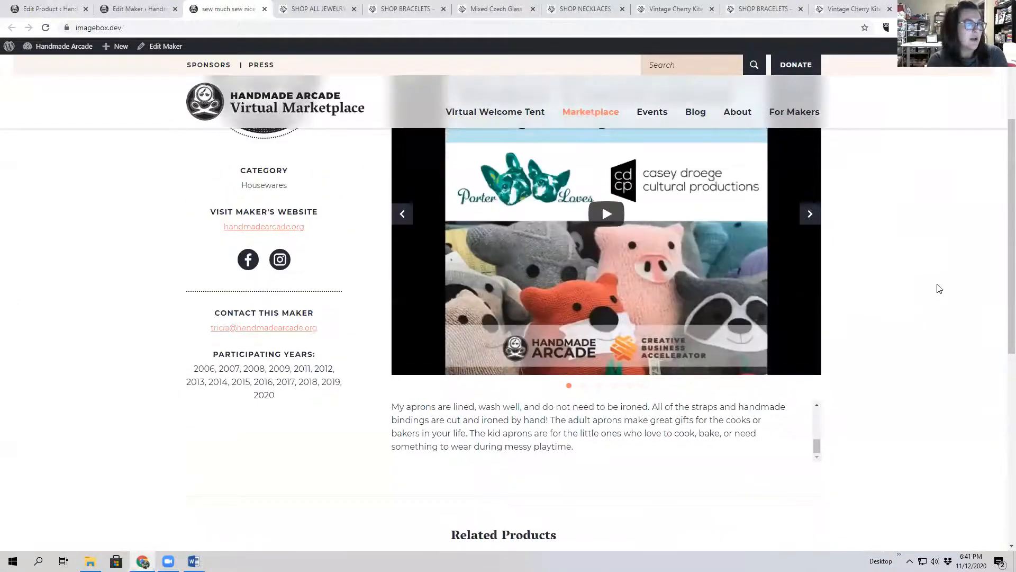
pyautogui.scroll(3, 959, 235)
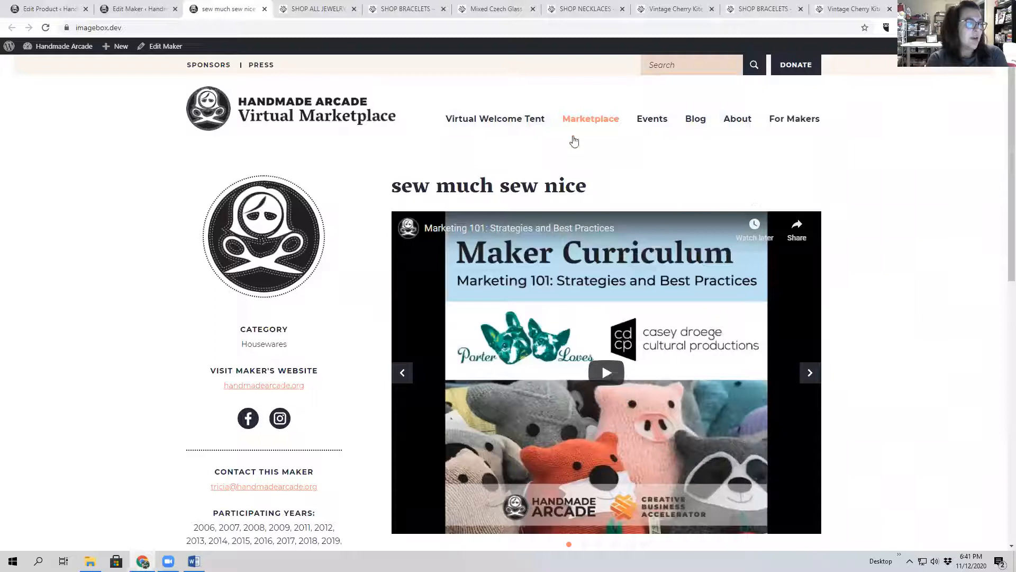
pyautogui.click(677, 65)
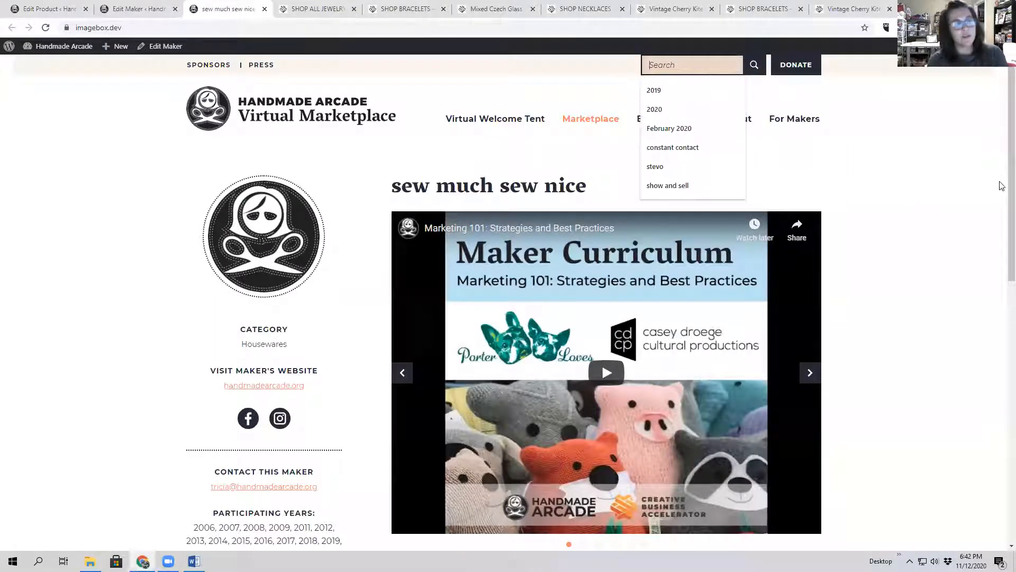
pyautogui.scroll(-1, 1002, 180)
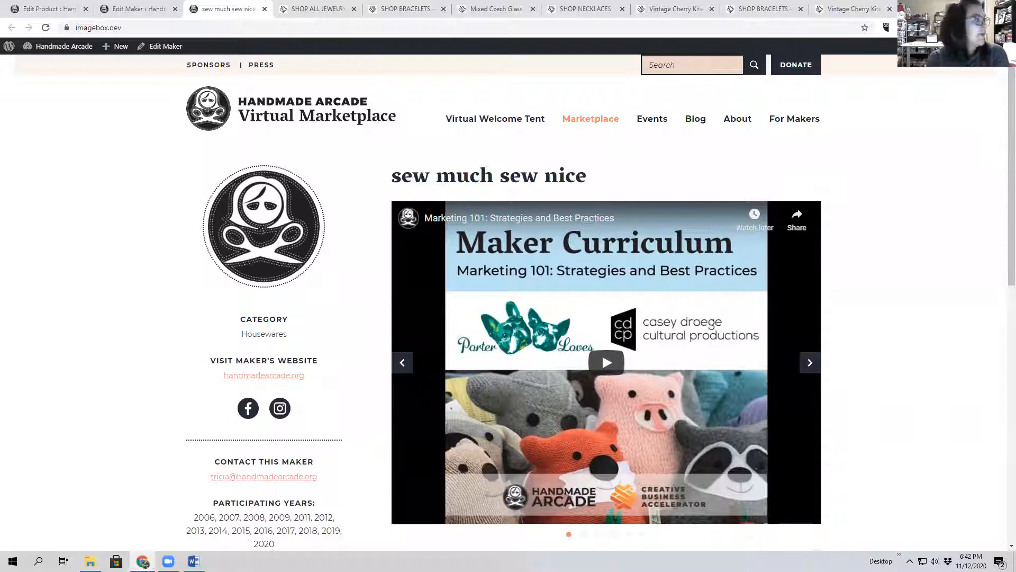
# Load the handmadearcade.org home page in place of the maker editing page.
pyautogui.hotkey('ctrl', 'shift', 'Tab')
pyautogui.hotkey('ctrl', 'l')
pyautogui.write('hand')
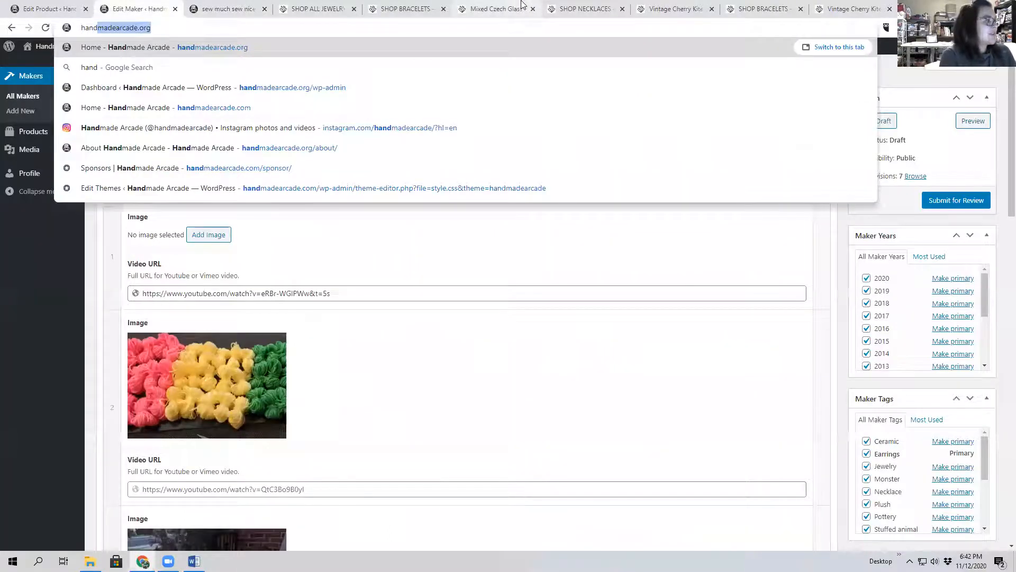
pyautogui.press('Return')
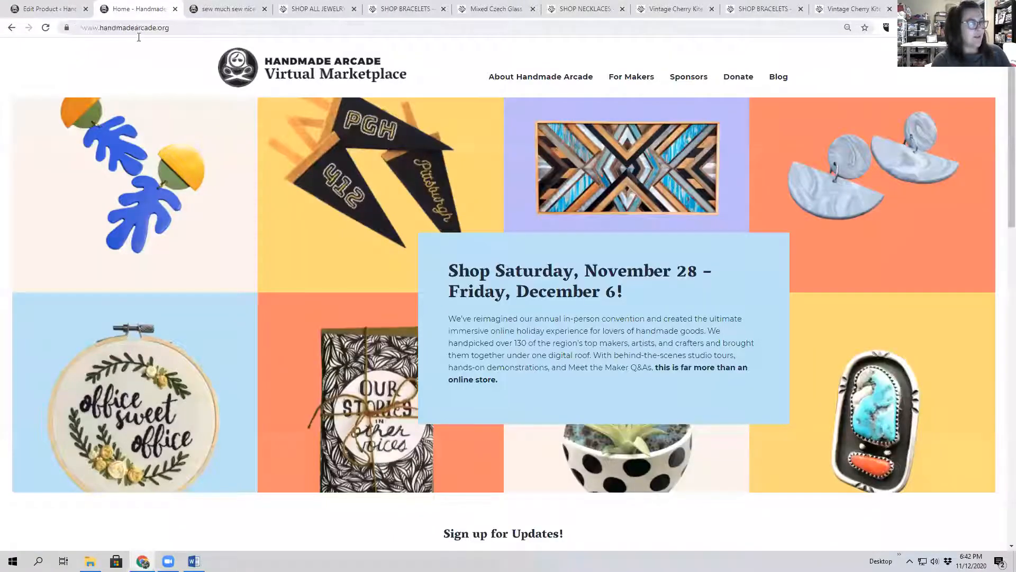
# Find the New Deliverable PDF Download on the For Makers page, open it and read through the maker page requirements.
pyautogui.click(635, 82)
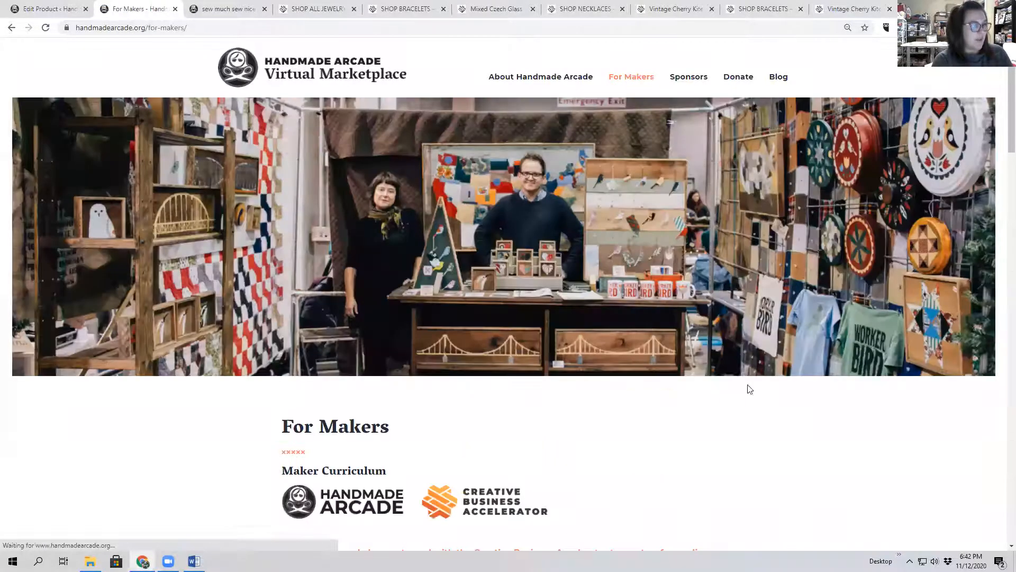
pyautogui.scroll(-6, 748, 371)
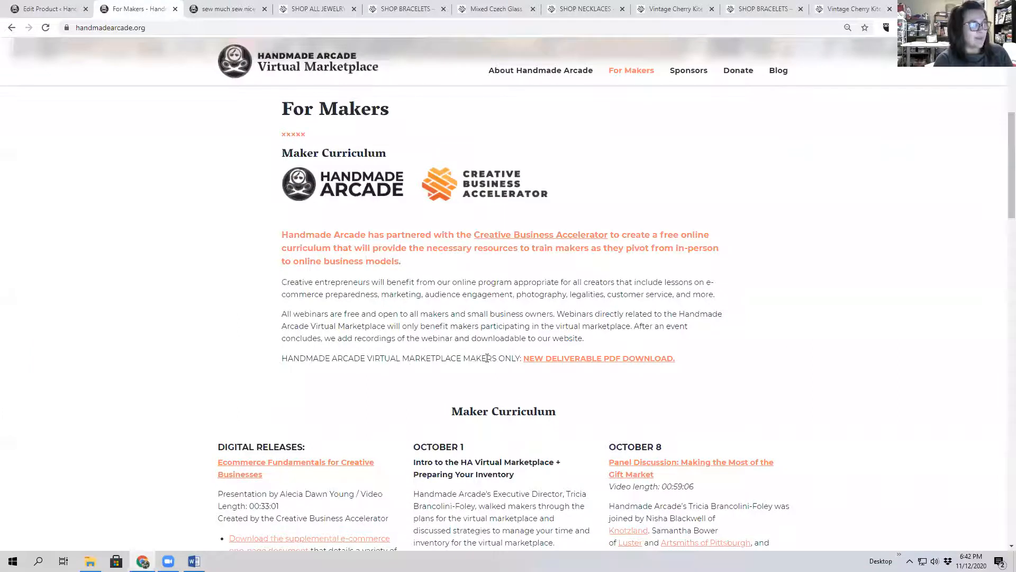
pyautogui.click(586, 360)
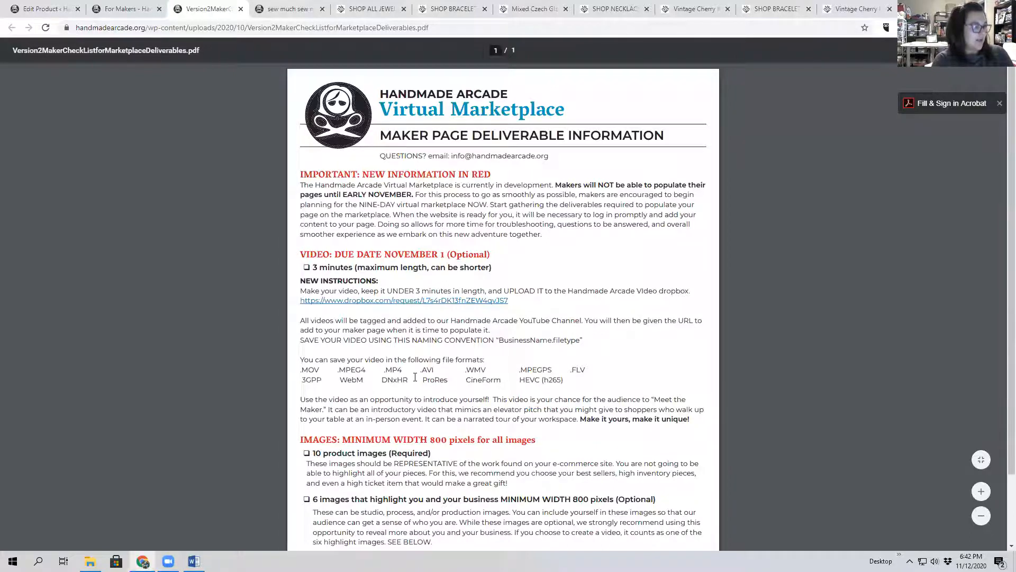
pyautogui.scroll(-2, 415, 376)
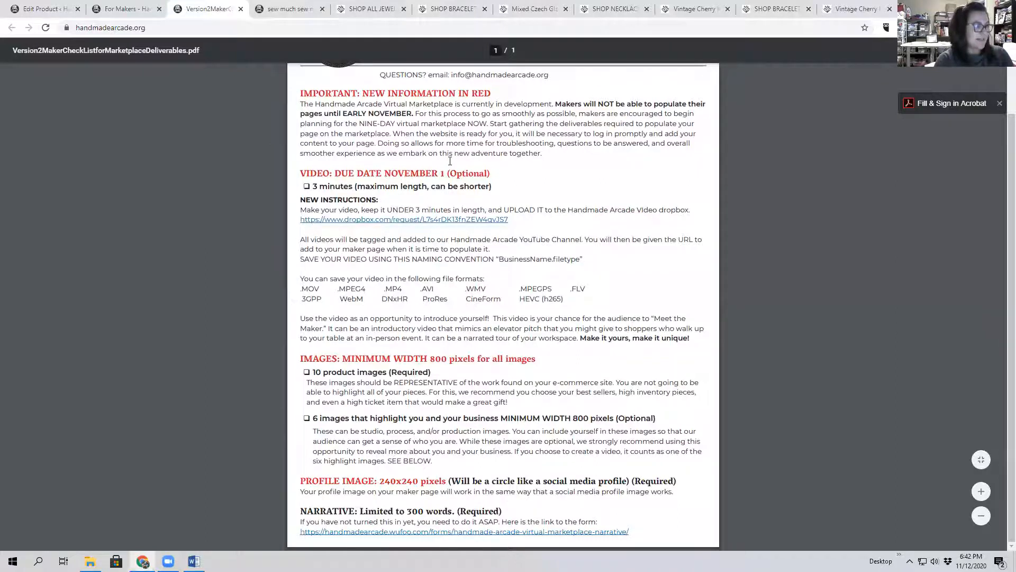
# Review the top of the maker page deliverables PDF and return to the For Makers page that links to it.
pyautogui.scroll(2, 476, 238)
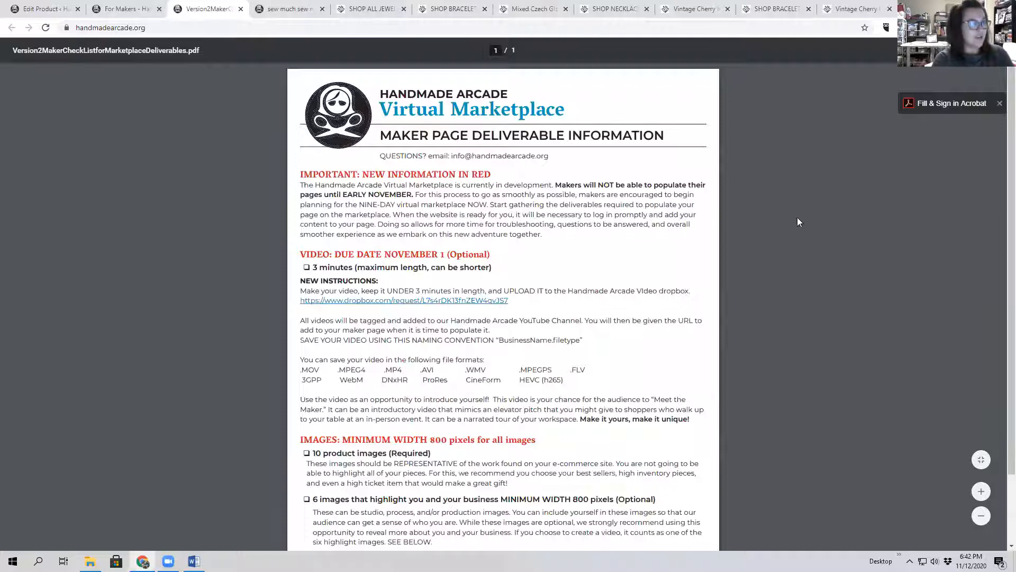
pyautogui.click(130, 8)
pyautogui.click(225, 8)
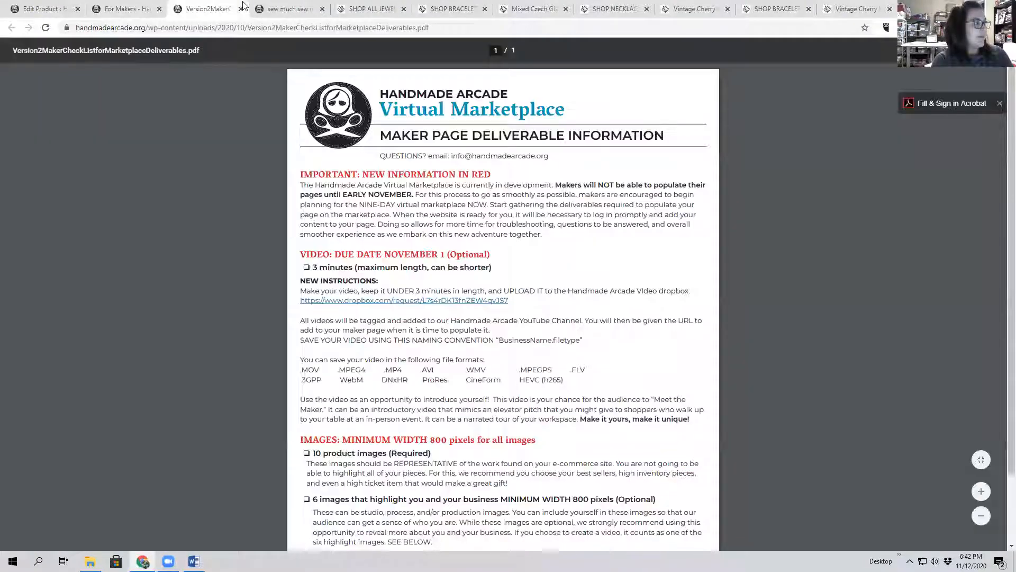
pyautogui.click(129, 6)
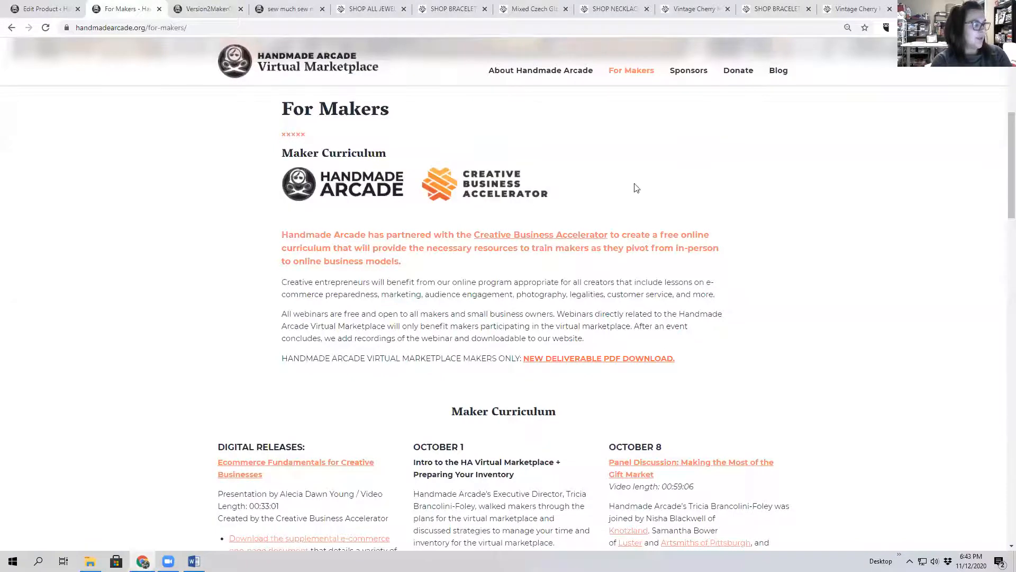
# Close the seven open jewelry shop and product pages, then switch to the Edit Product page.
pyautogui.click(403, 9)
pyautogui.click(404, 9)
pyautogui.click(403, 9)
pyautogui.click(403, 9)
pyautogui.click(404, 9)
pyautogui.click(404, 9)
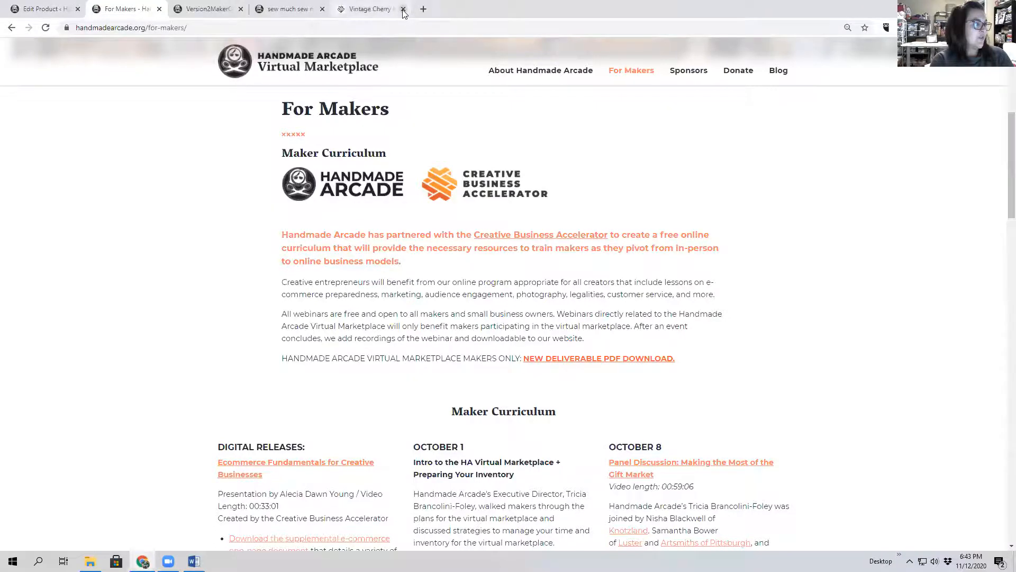
pyautogui.click(403, 9)
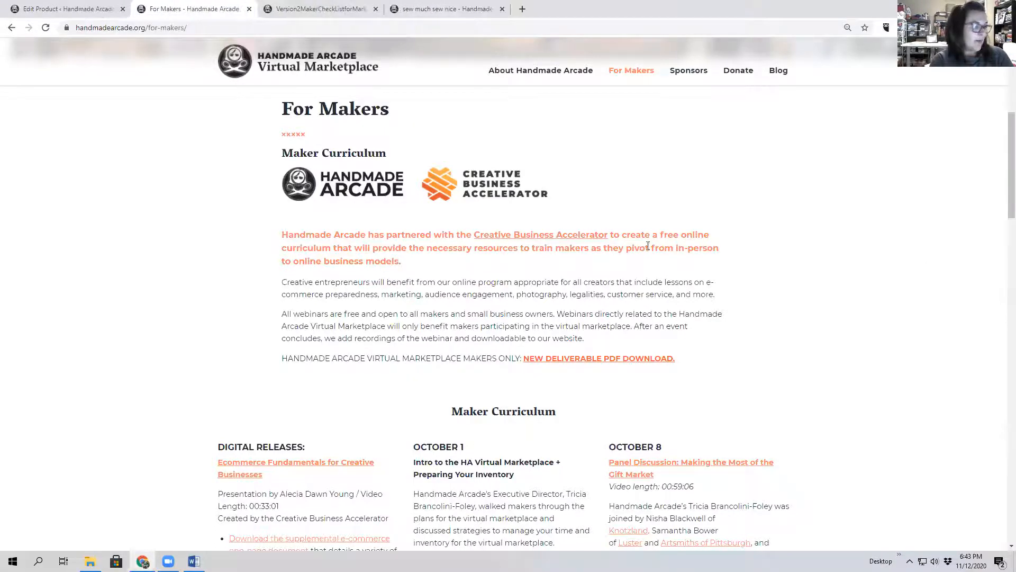
pyautogui.click(66, 9)
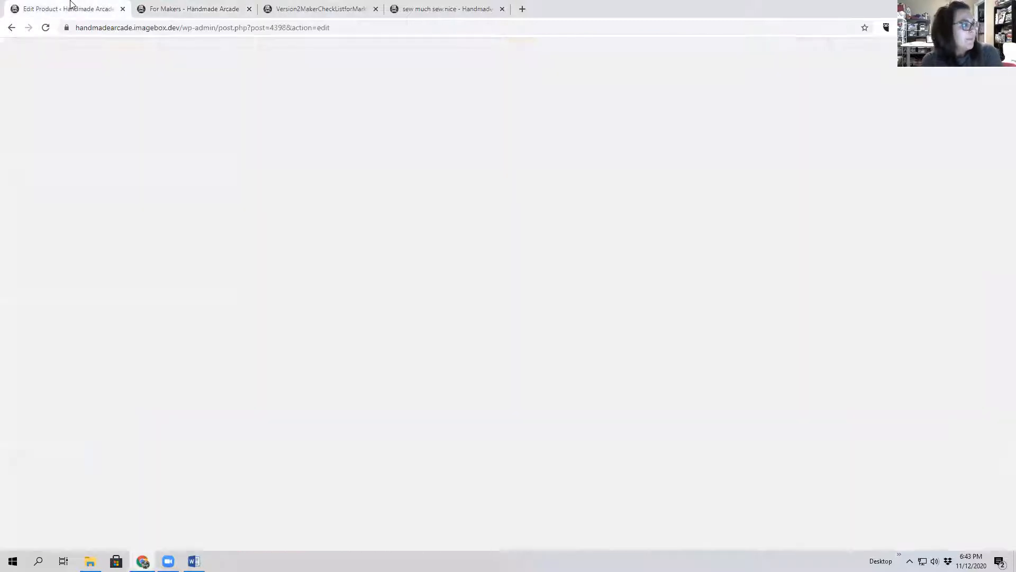